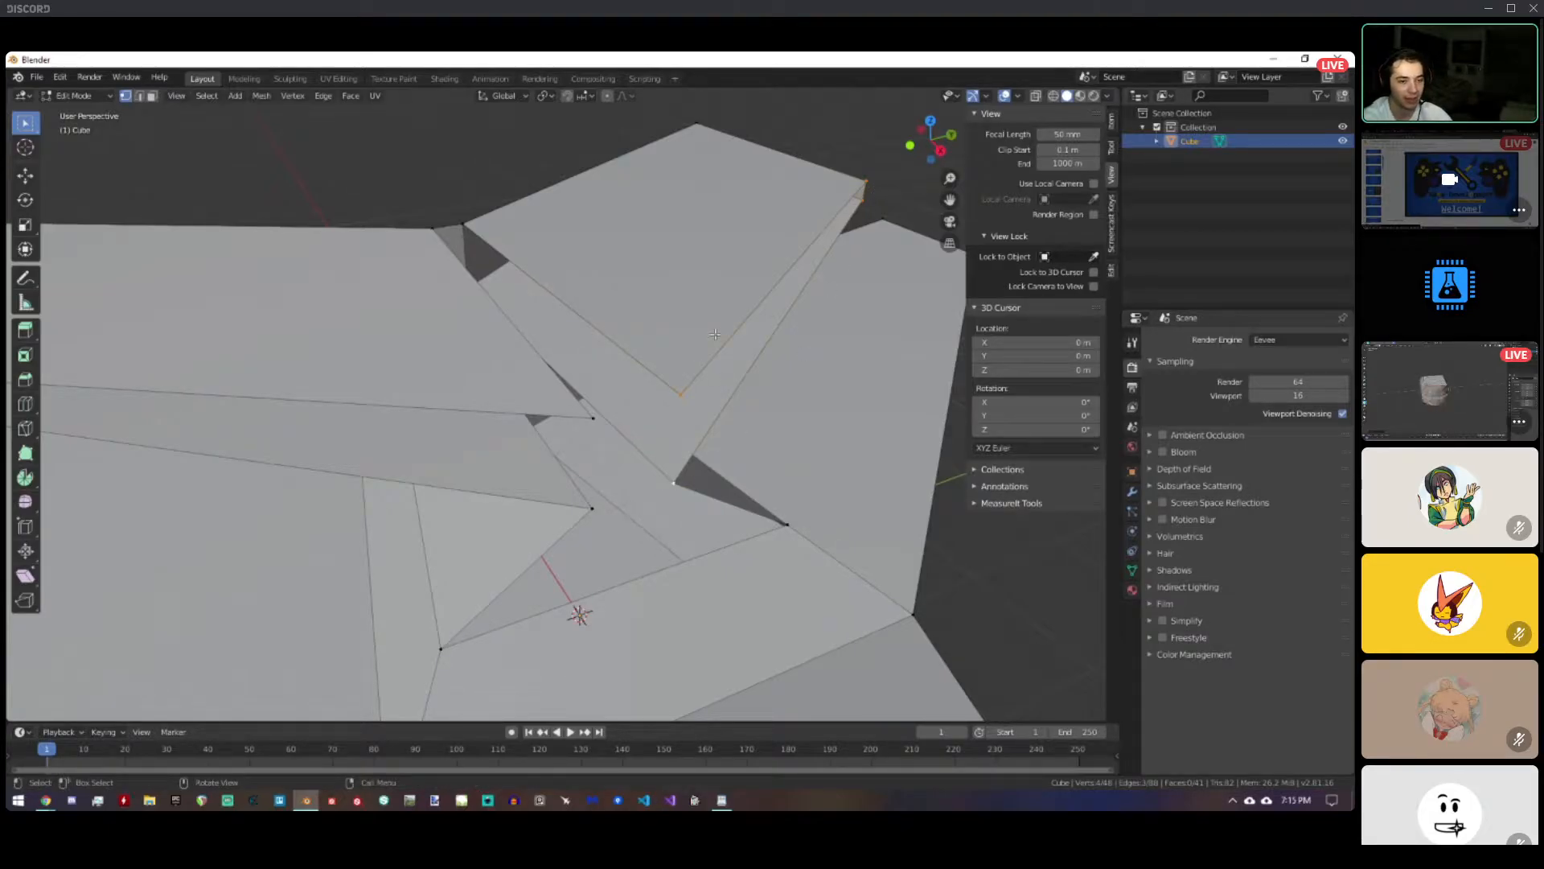
Undo the last deletion and delete only the small selected face at the front of the upper wings.
key(ctrl+z)
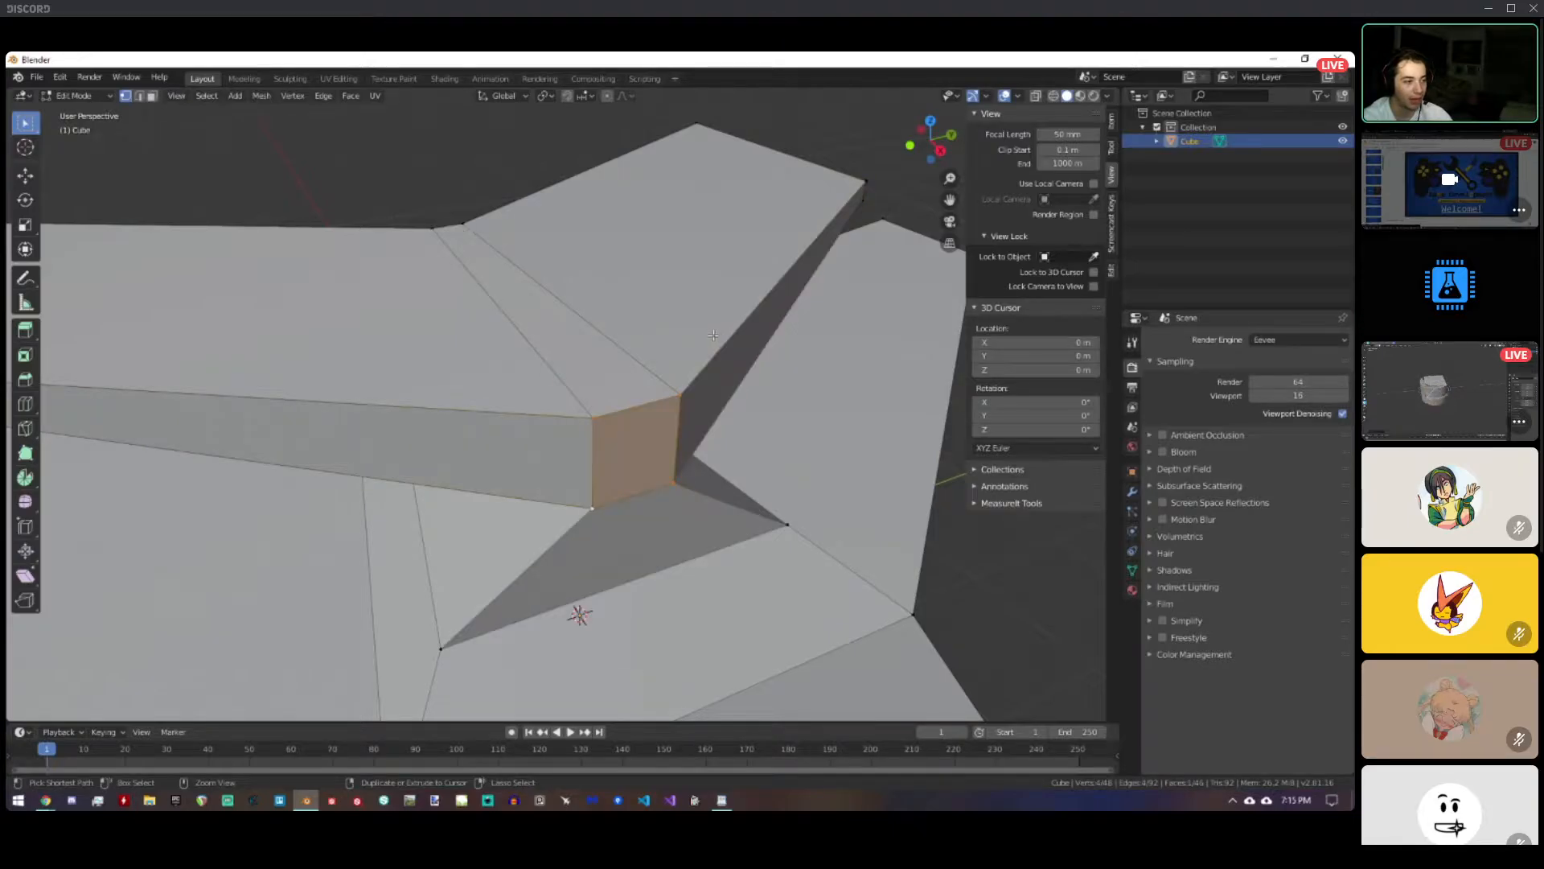
key(x)
click(636, 424)
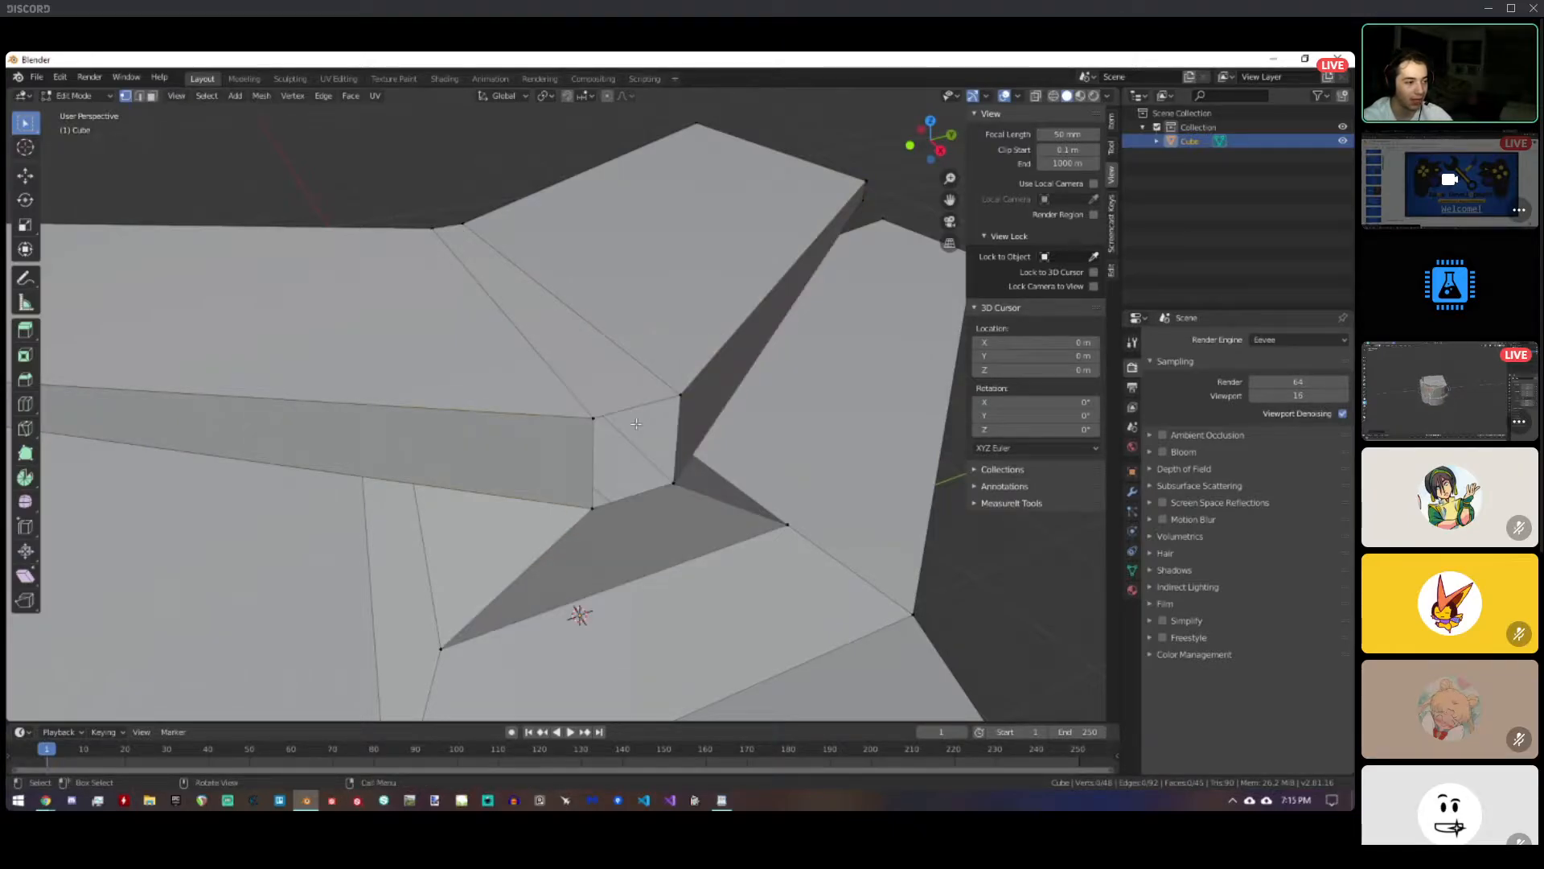
Try deleting the front corner vertex of the upper wing, and undo the deletion.
click(683, 393)
shift+click(584, 498)
middle_drag(663, 357, 596, 385)
scroll(661, 361, down, 7)
scroll(561, 375, up, 6)
click(561, 375)
scroll(561, 375, down, 2)
key(x)
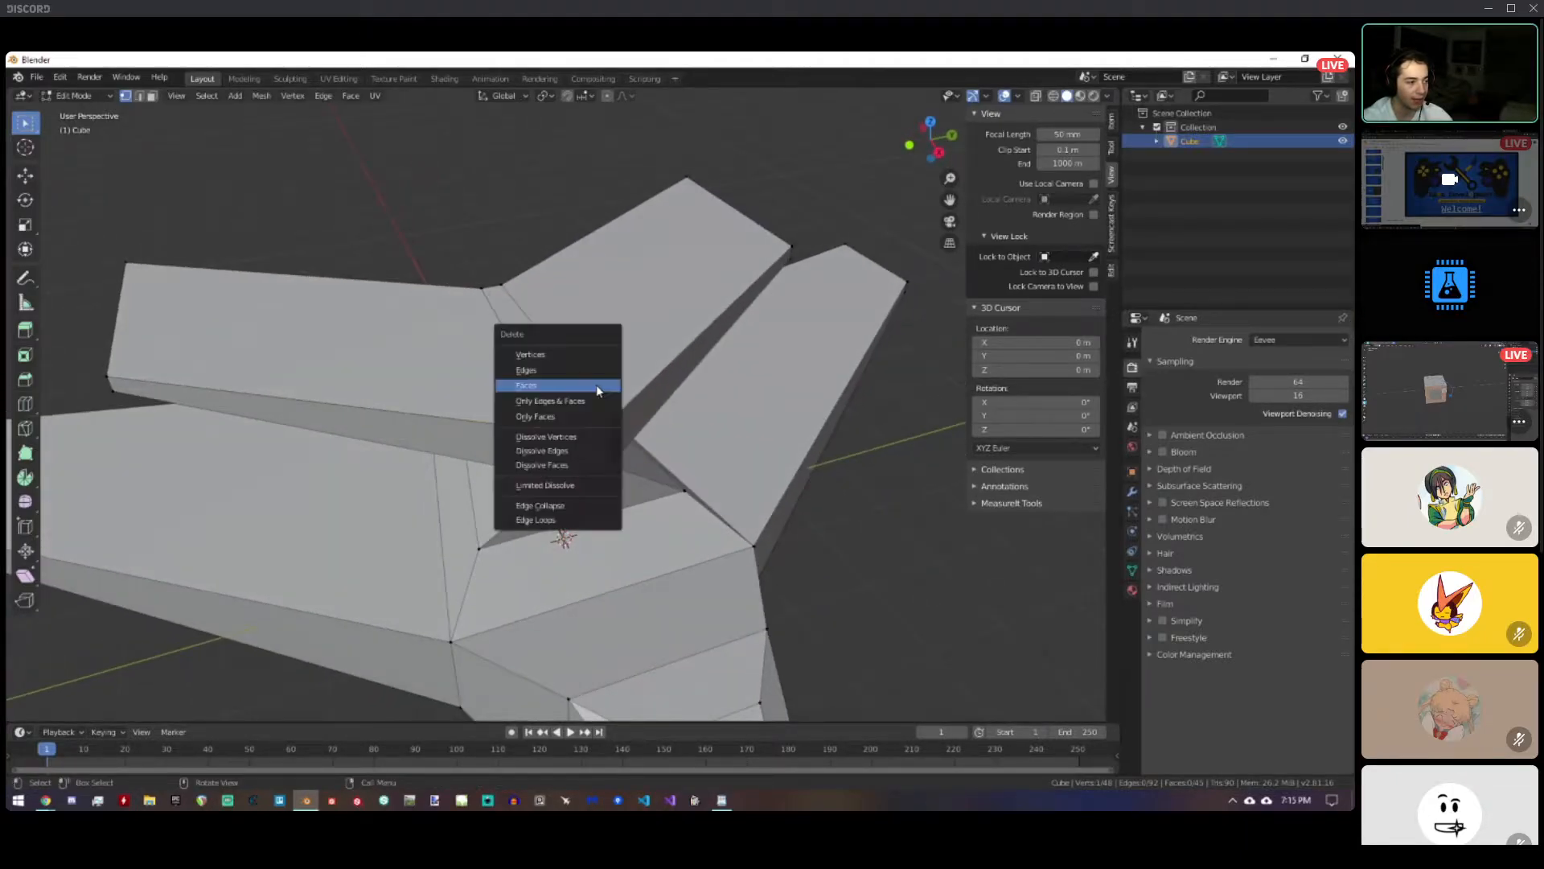
click(543, 354)
key(x)
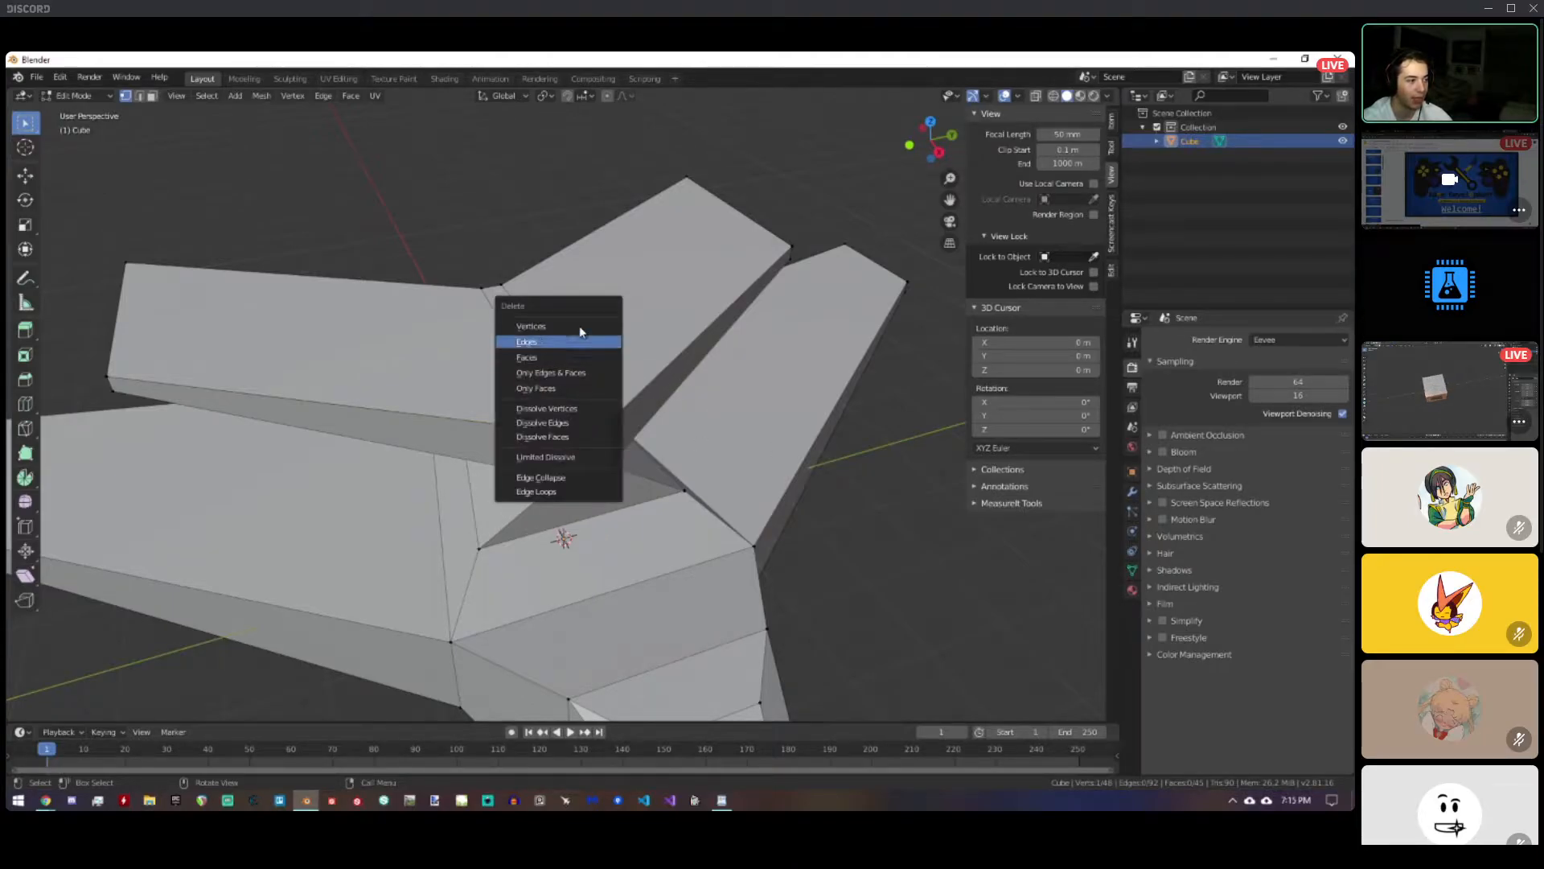
click(564, 330)
middle_drag(564, 330, 469, 301)
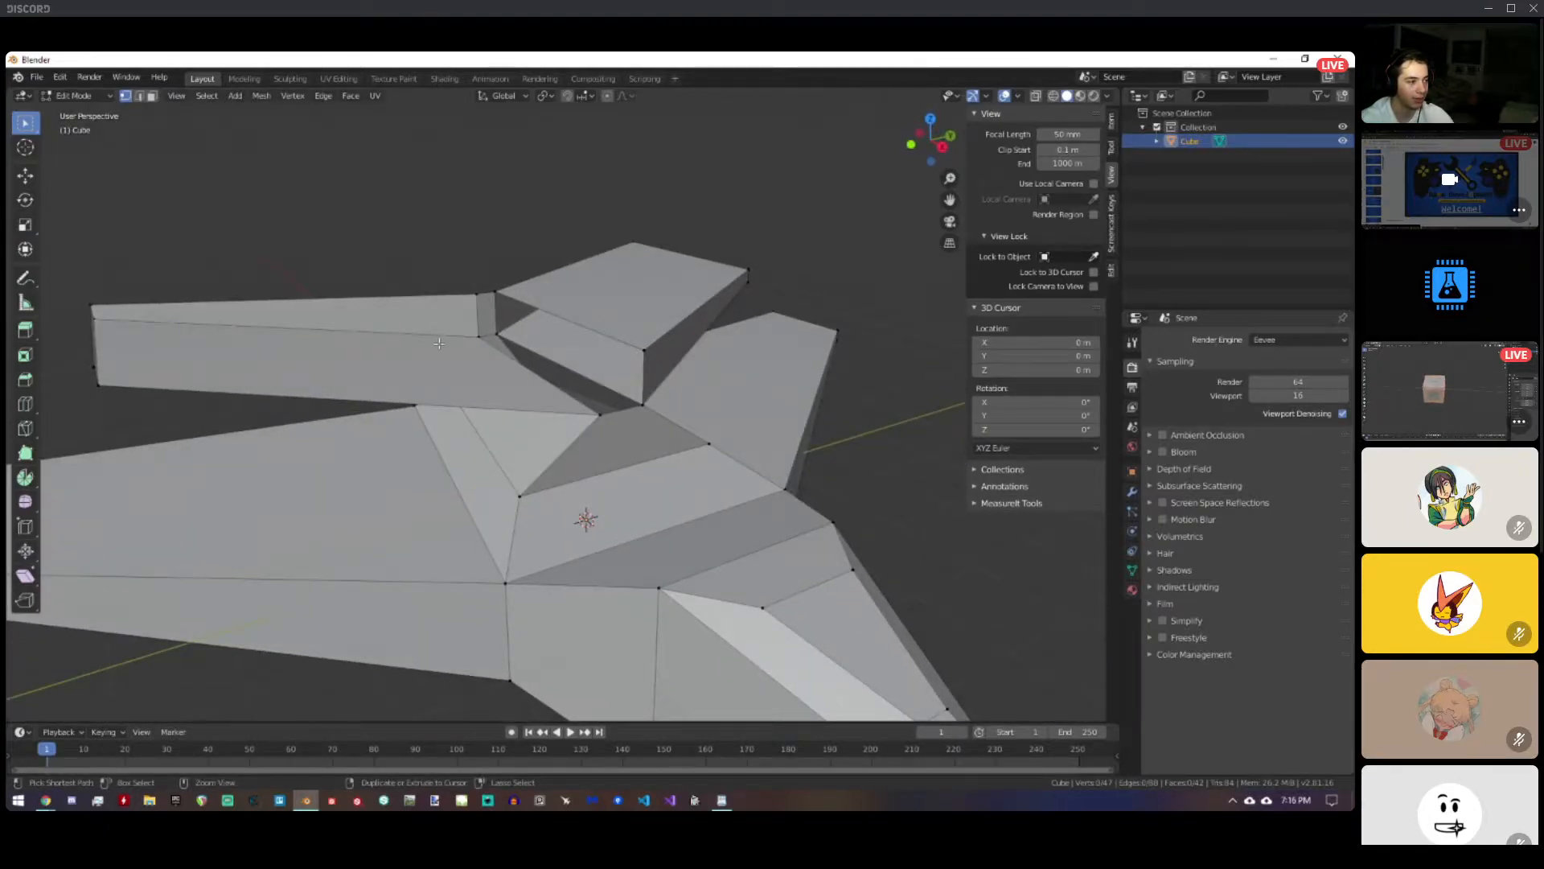
key(ctrl+z)
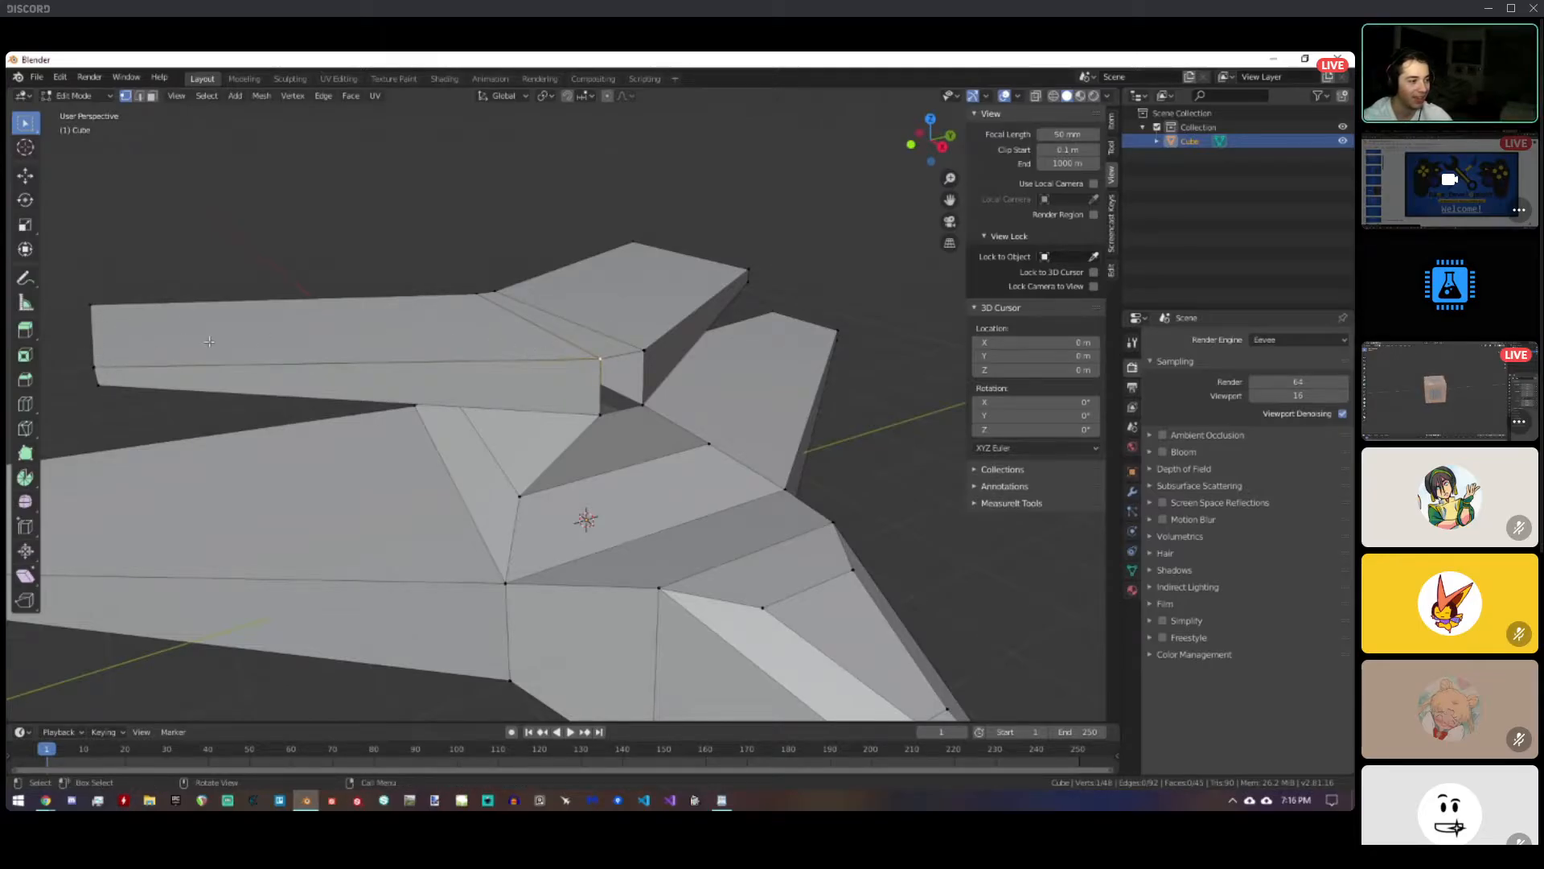
Try another deletion at the selected upper-wing corner while viewing the whole aircraft, and undo it.
middle_drag(596, 402, 587, 365)
scroll(539, 431, down, 4)
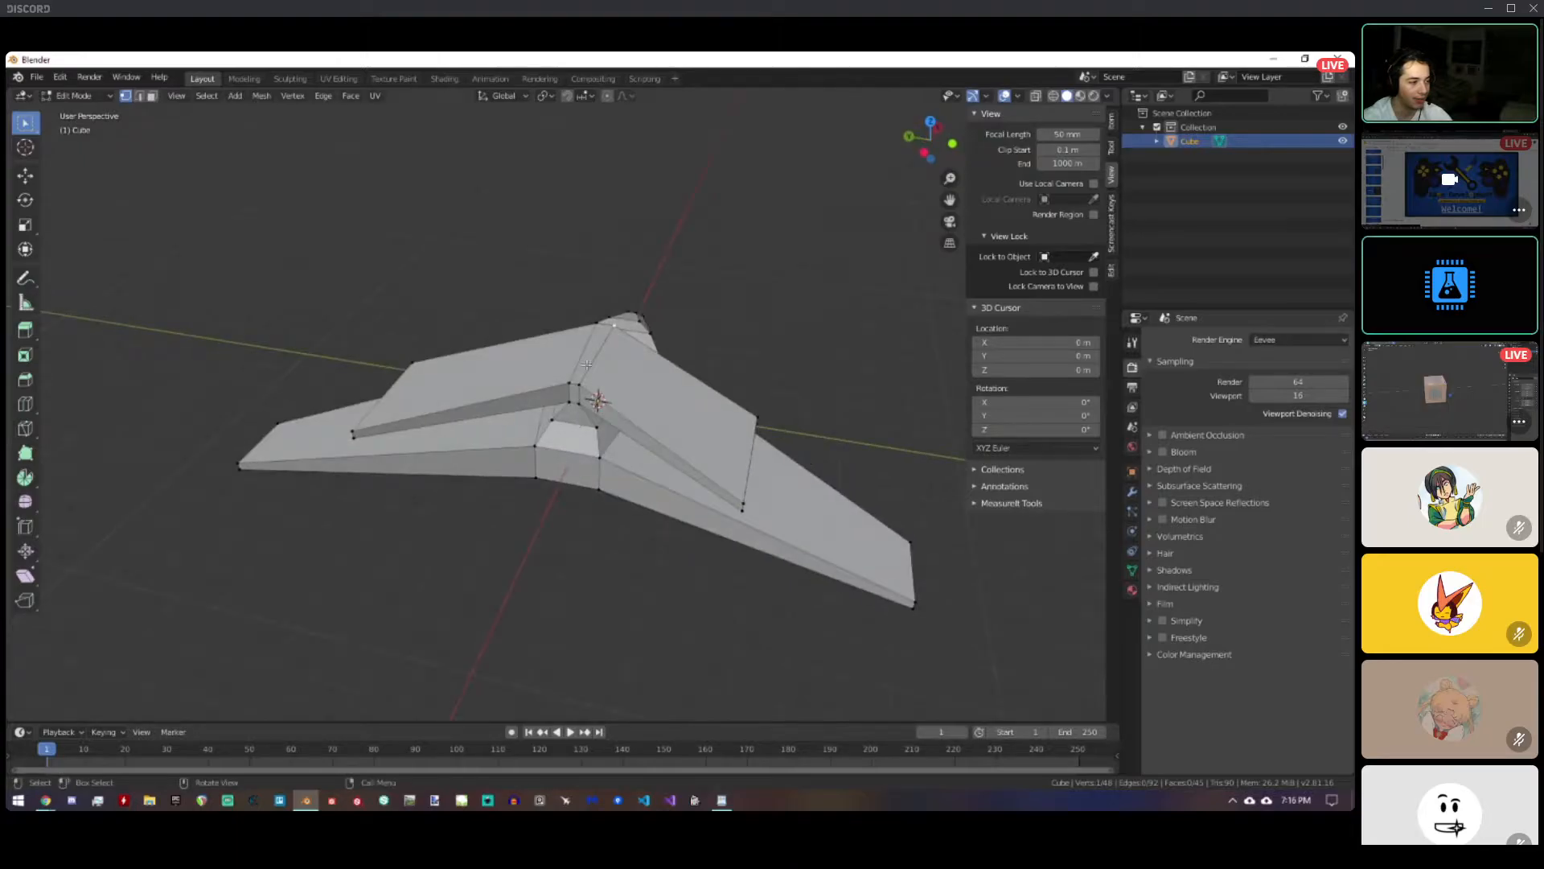
middle_drag(618, 415, 338, 541)
scroll(619, 411, up, 3)
key(x)
click(622, 407)
key(ctrl+z)
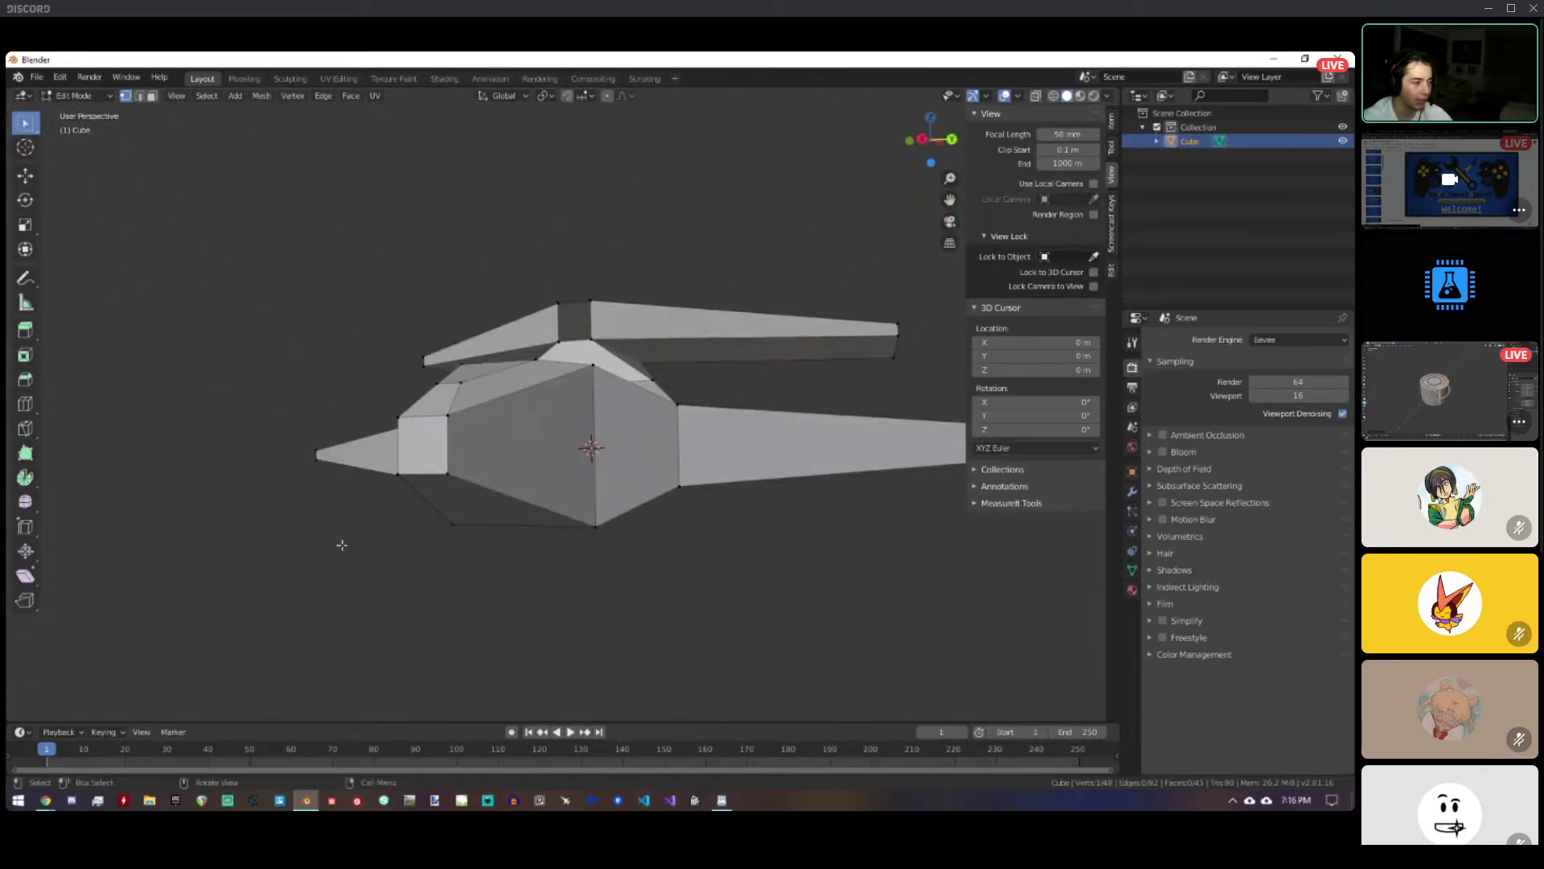
Switch to the 1.3 - Beginner 3D Modeling deck in Google Slides, present the "Deleting!" slide and advance one slide.
click(46, 801)
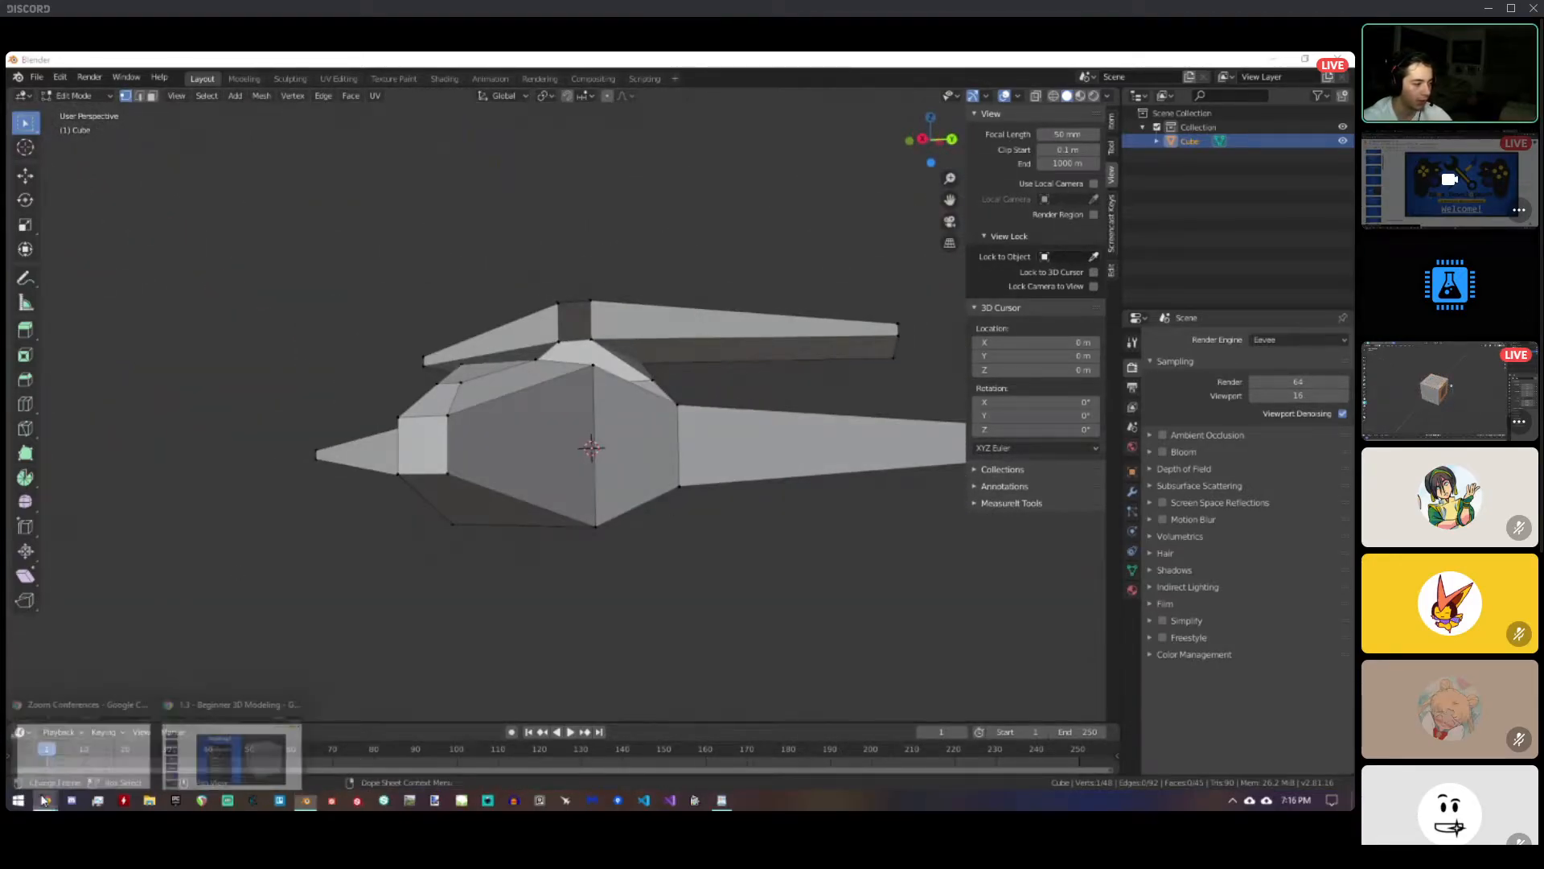
click(234, 756)
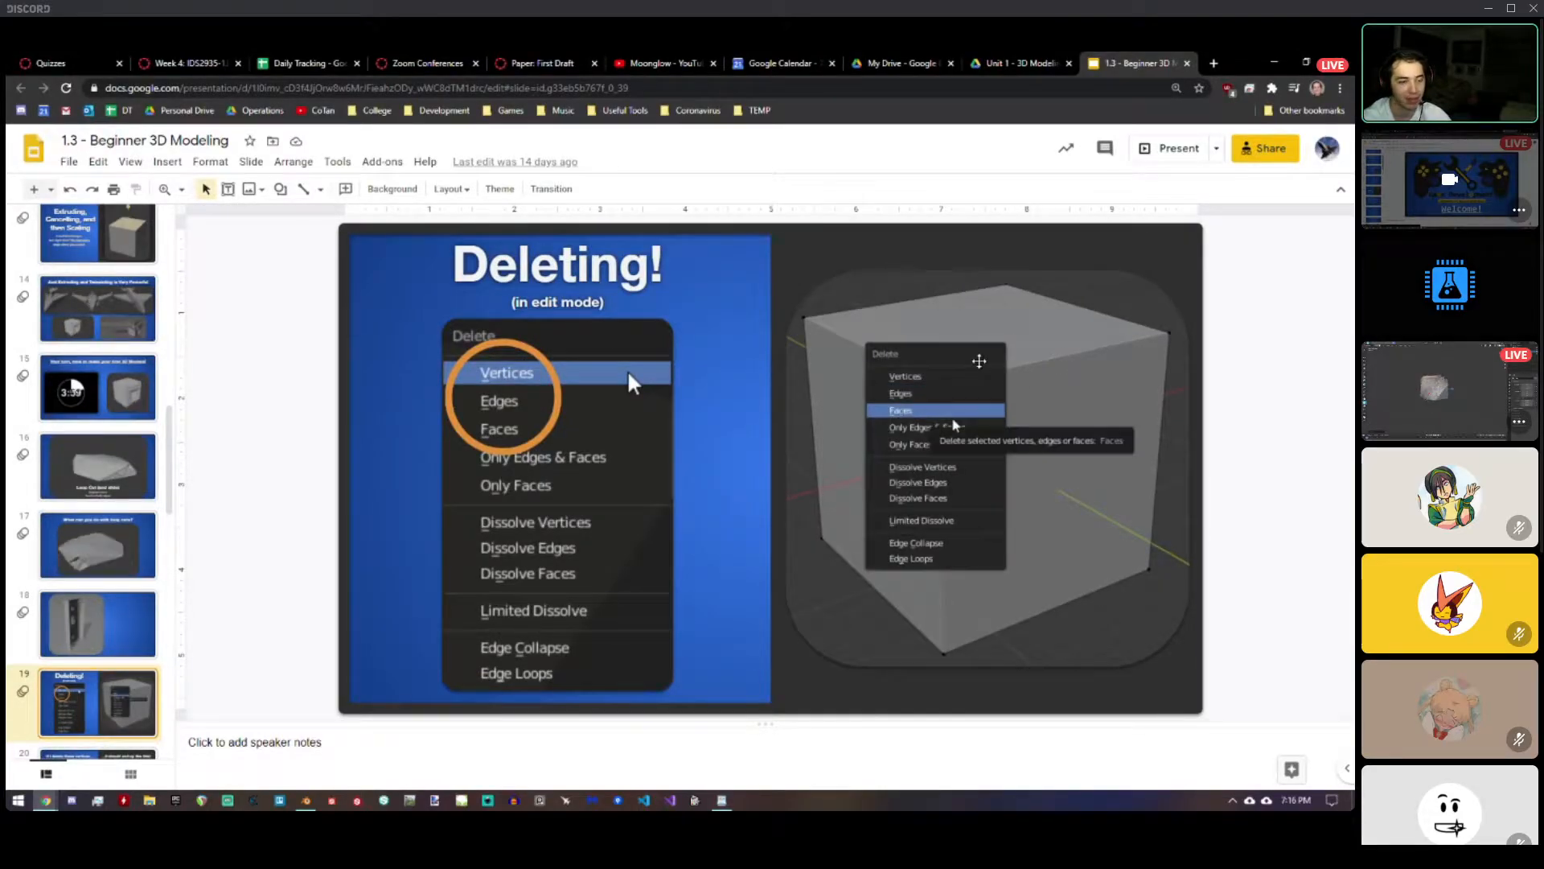
click(1171, 153)
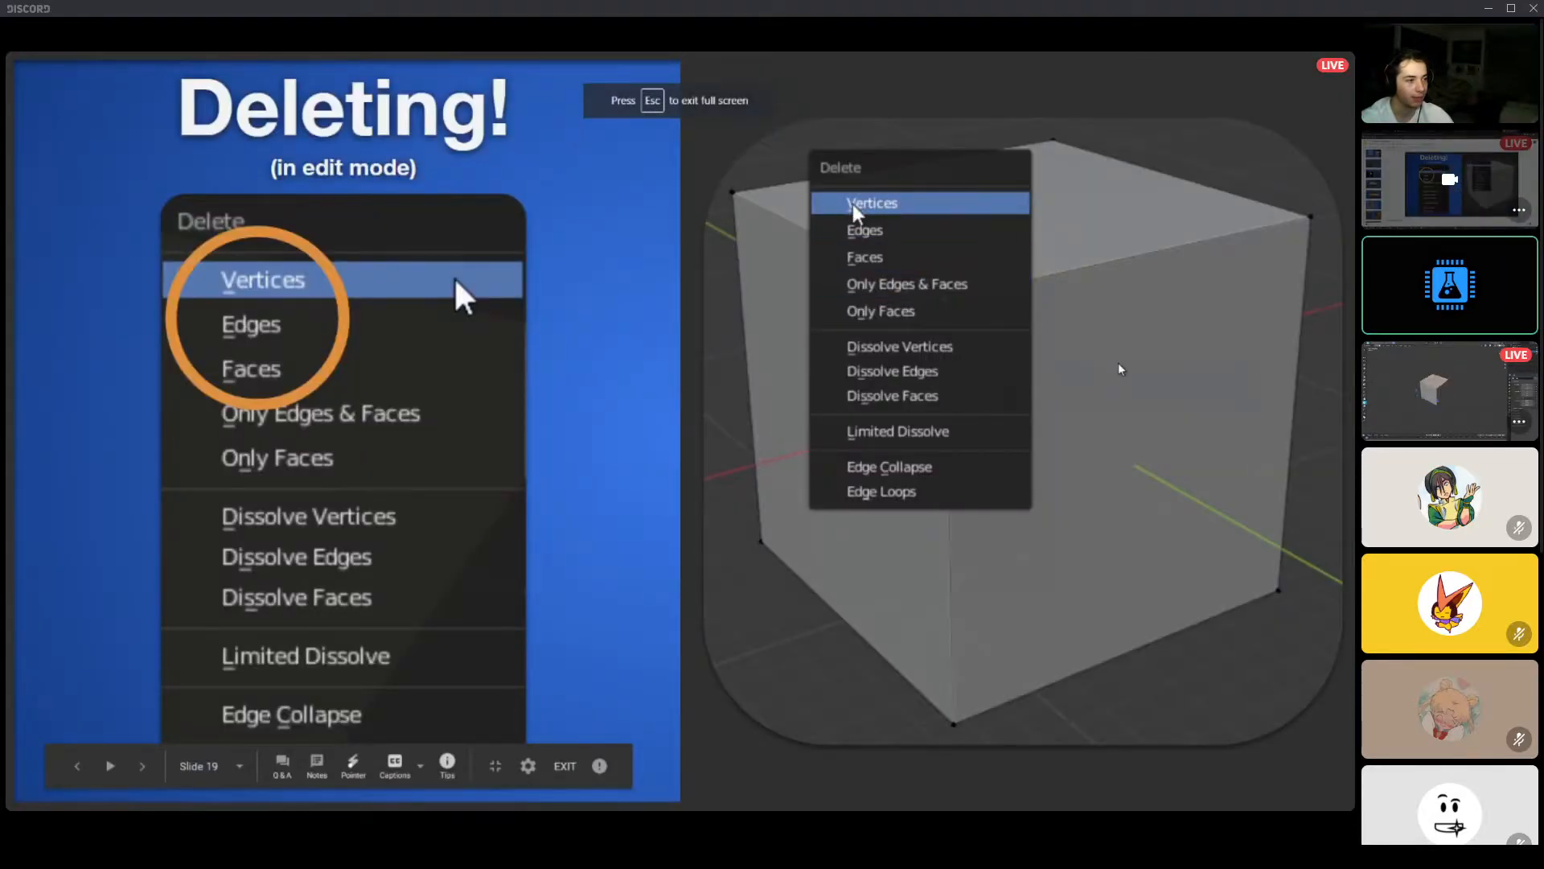
key(Right)
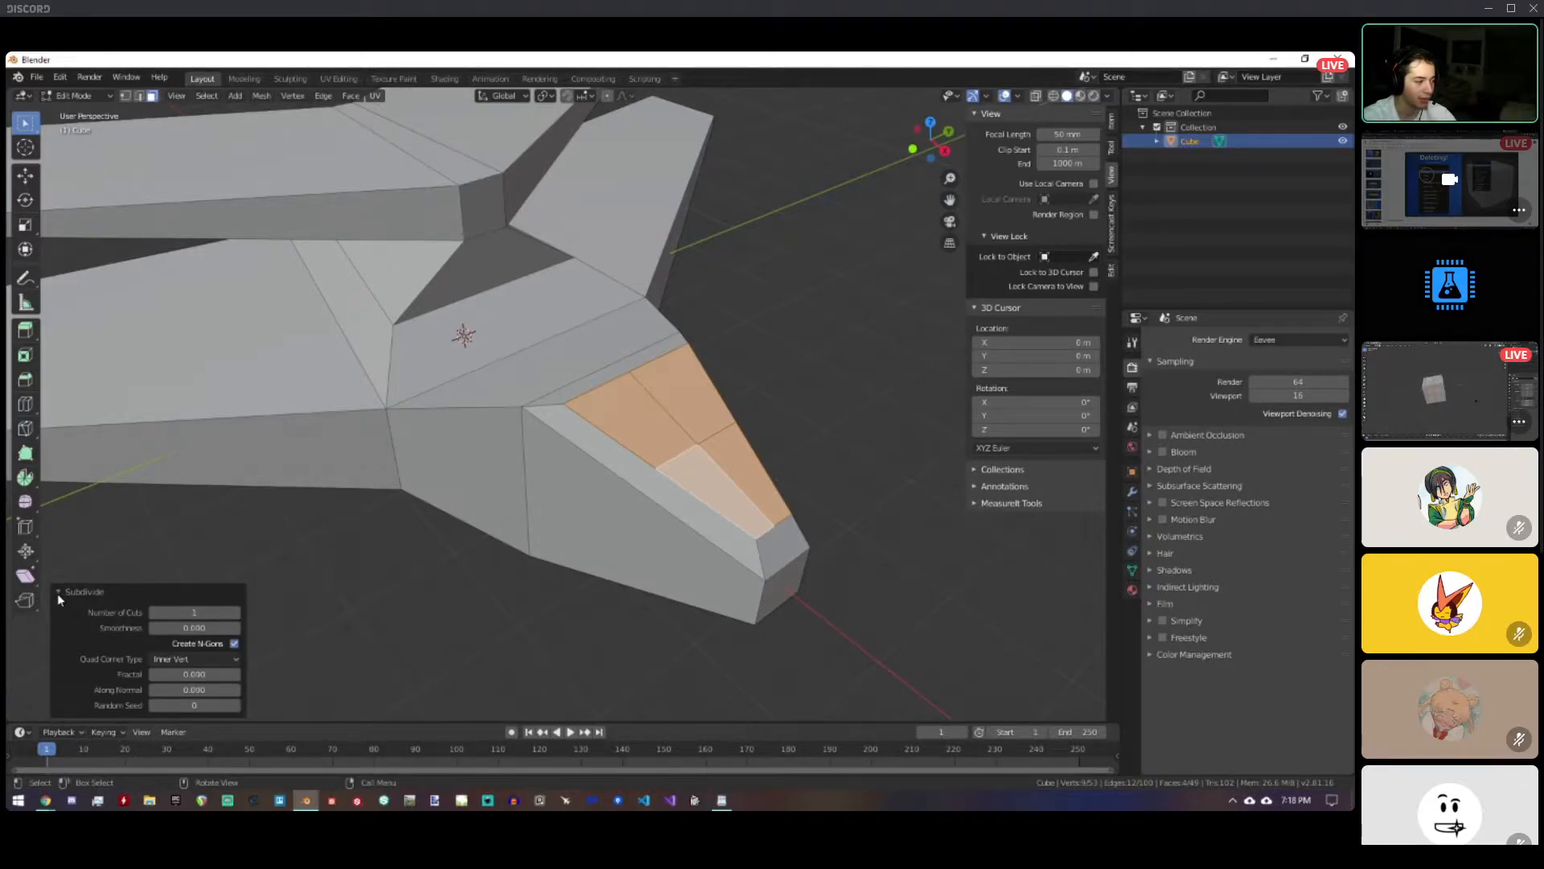
Set the subdivision of the canopy face on the nose to 10 cuts with a smoothness of 1.000.
click(236, 613)
click(237, 615)
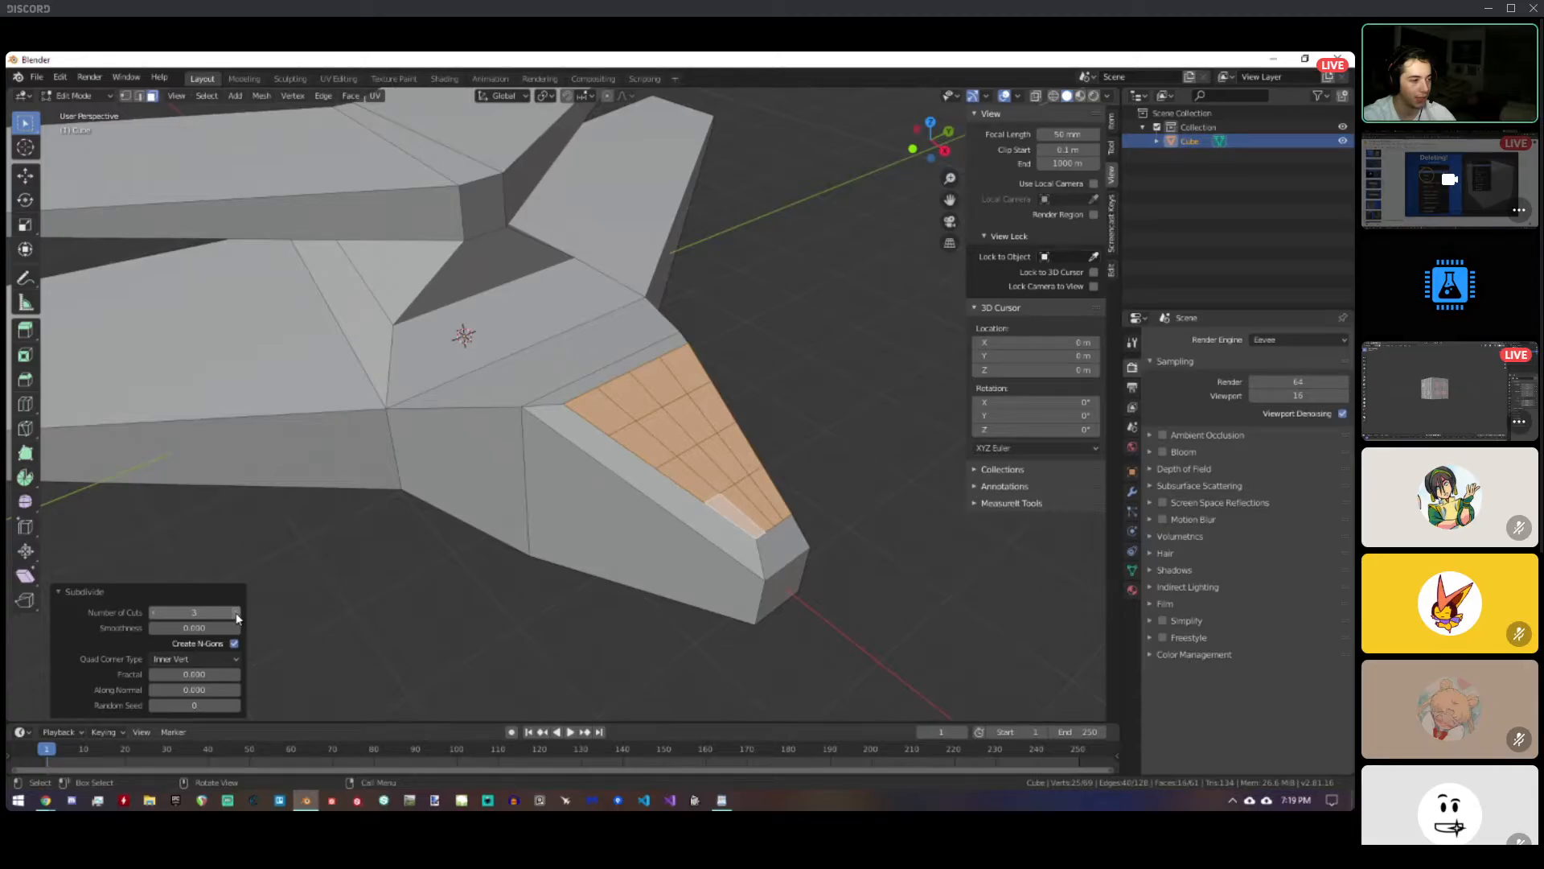
click(238, 614)
click(237, 615)
click(237, 615)
click(237, 615)
click(237, 614)
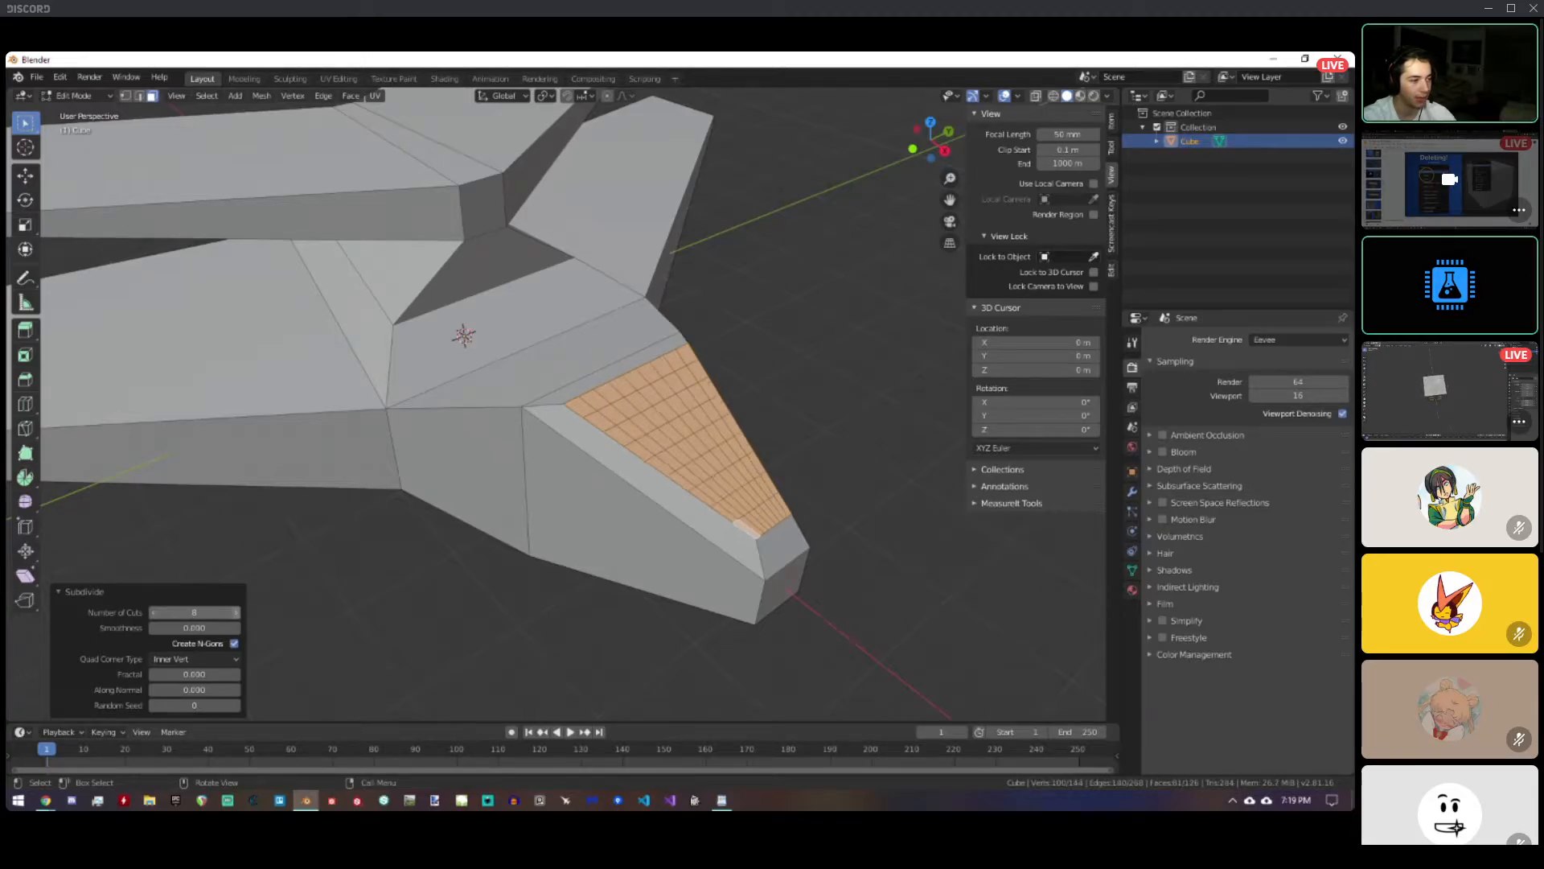
click(237, 614)
click(237, 614)
middle_drag(444, 540, 518, 474)
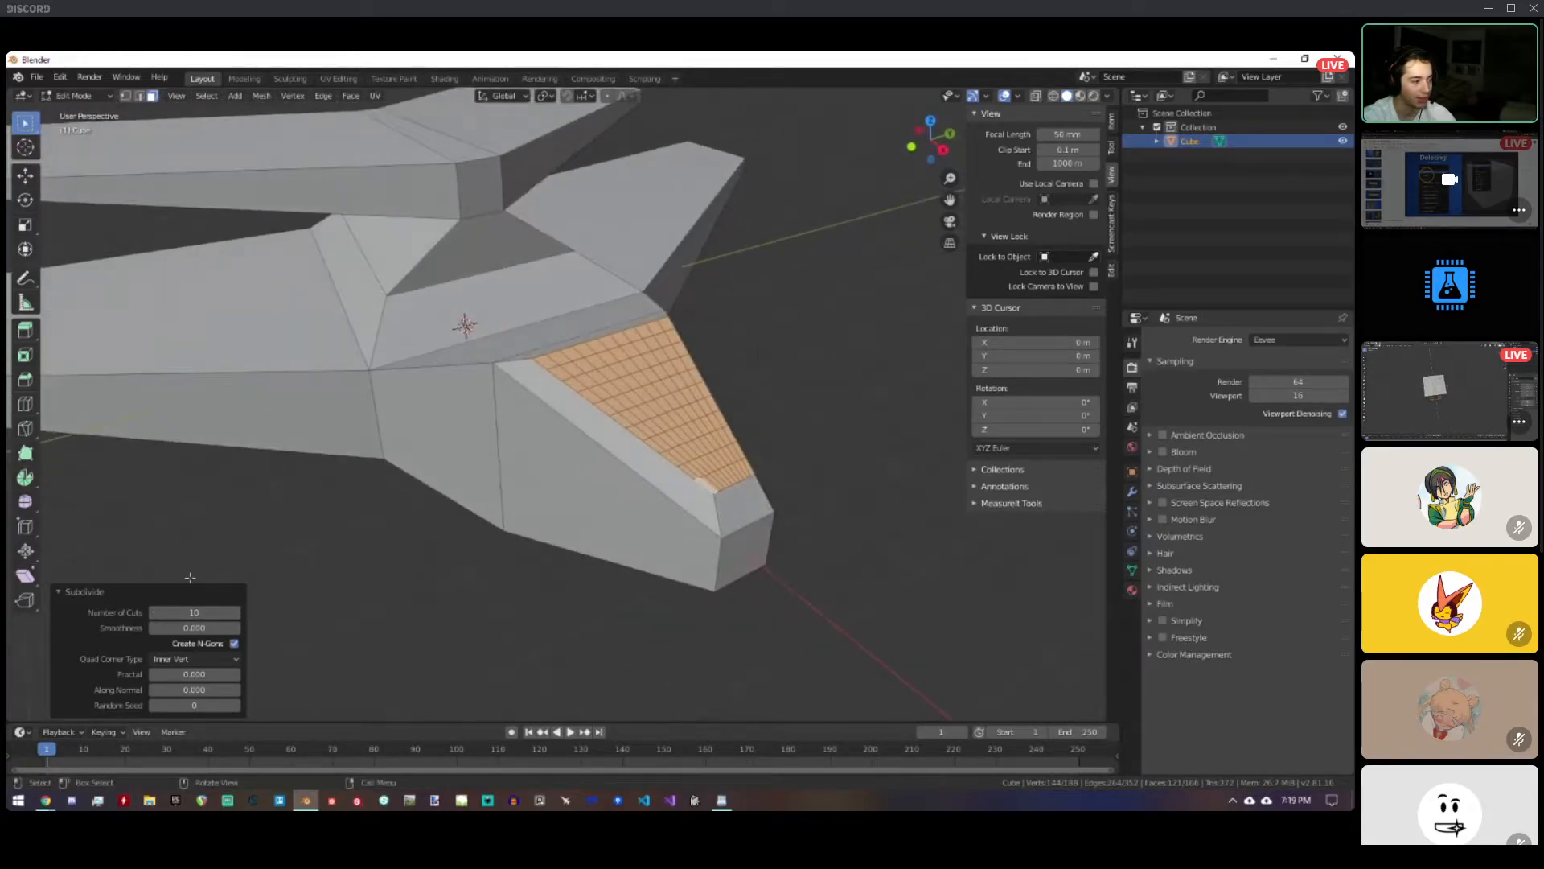
drag(177, 628, 354, 628)
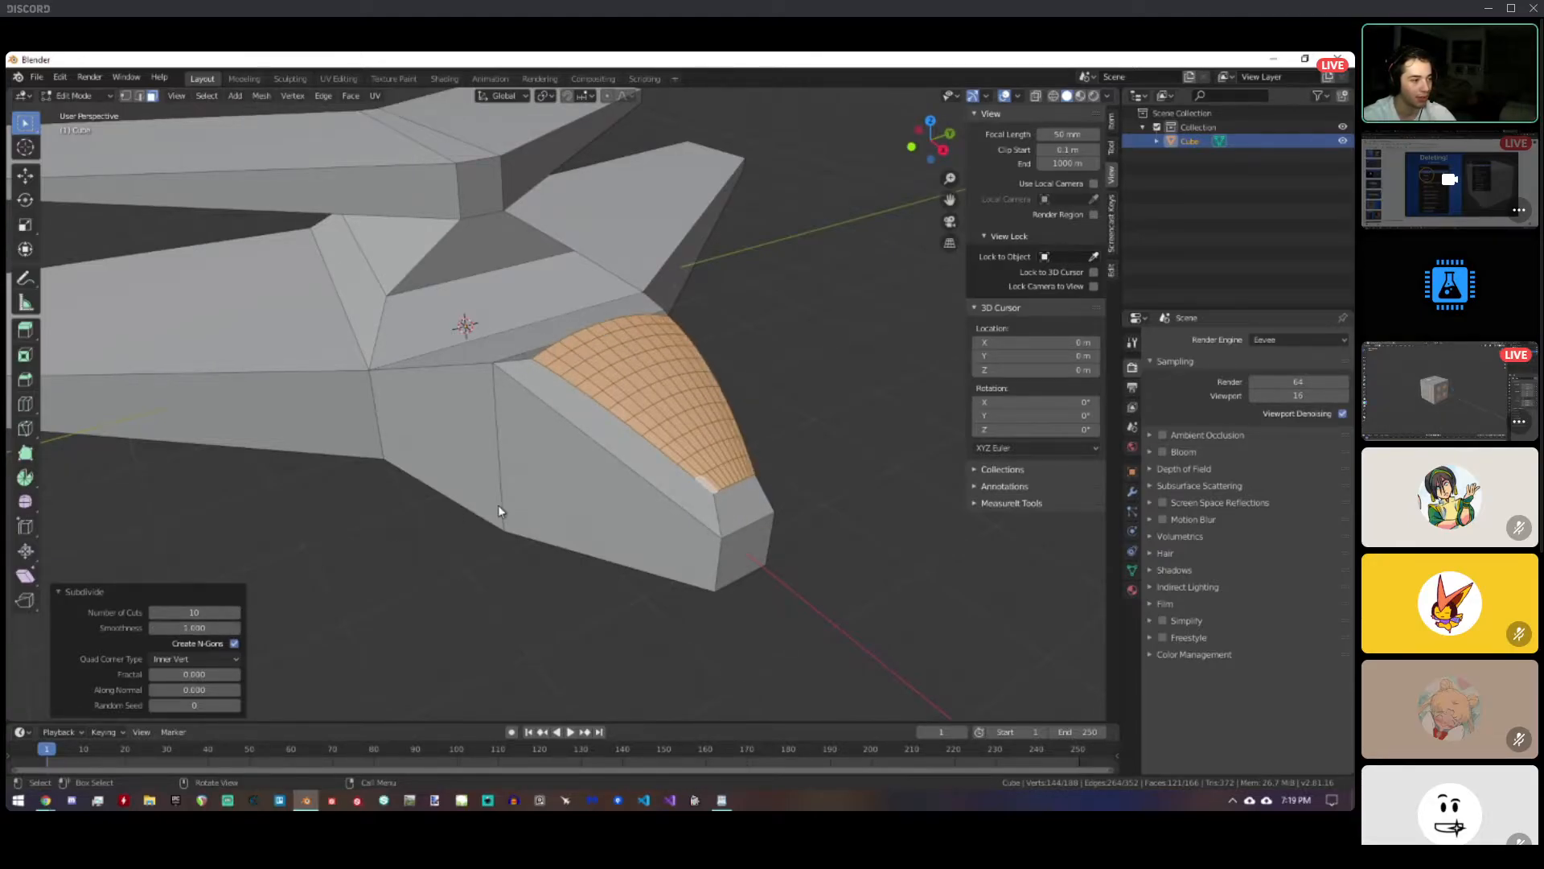
Turn off Create N-Gons for the canopy subdivision so the neighbouring faces split into triangles and quads.
middle_drag(499, 510, 120, 588)
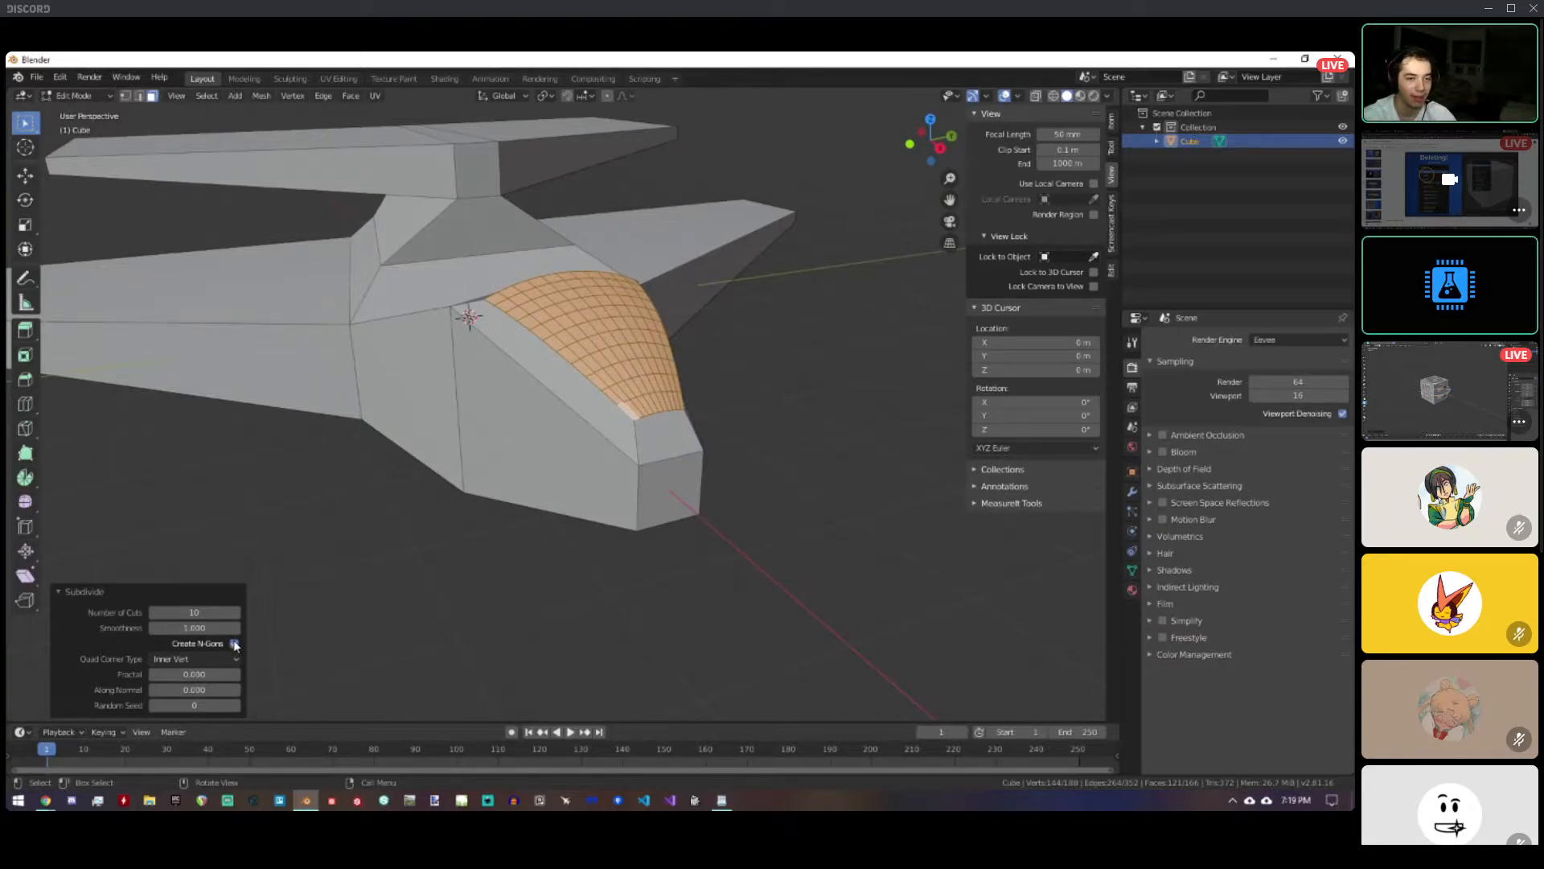
scroll(644, 378, up, 5)
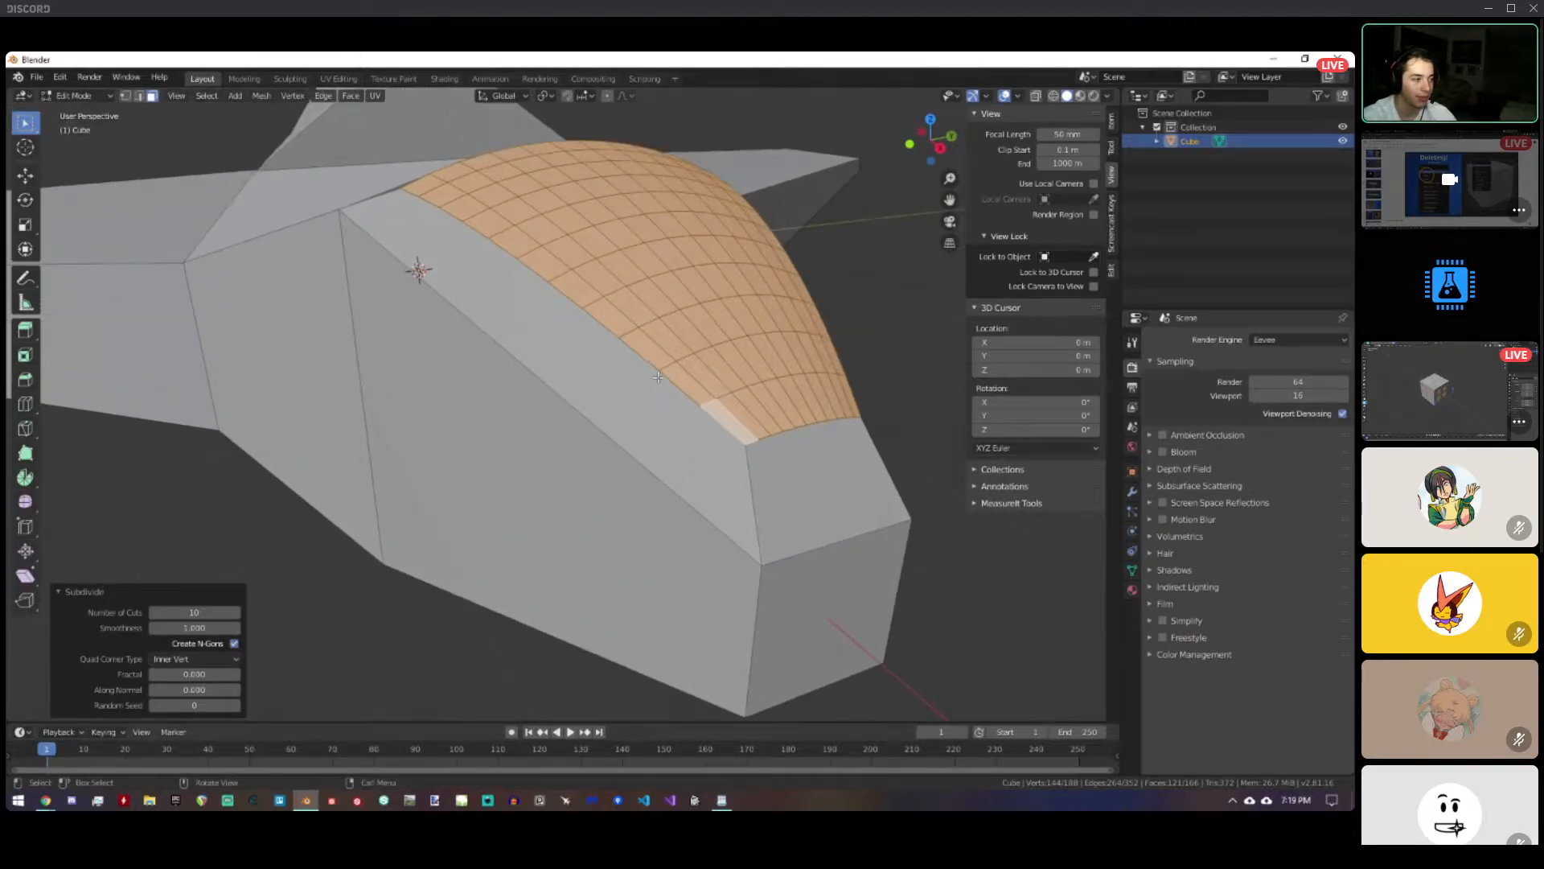
middle_drag(643, 378, 404, 323)
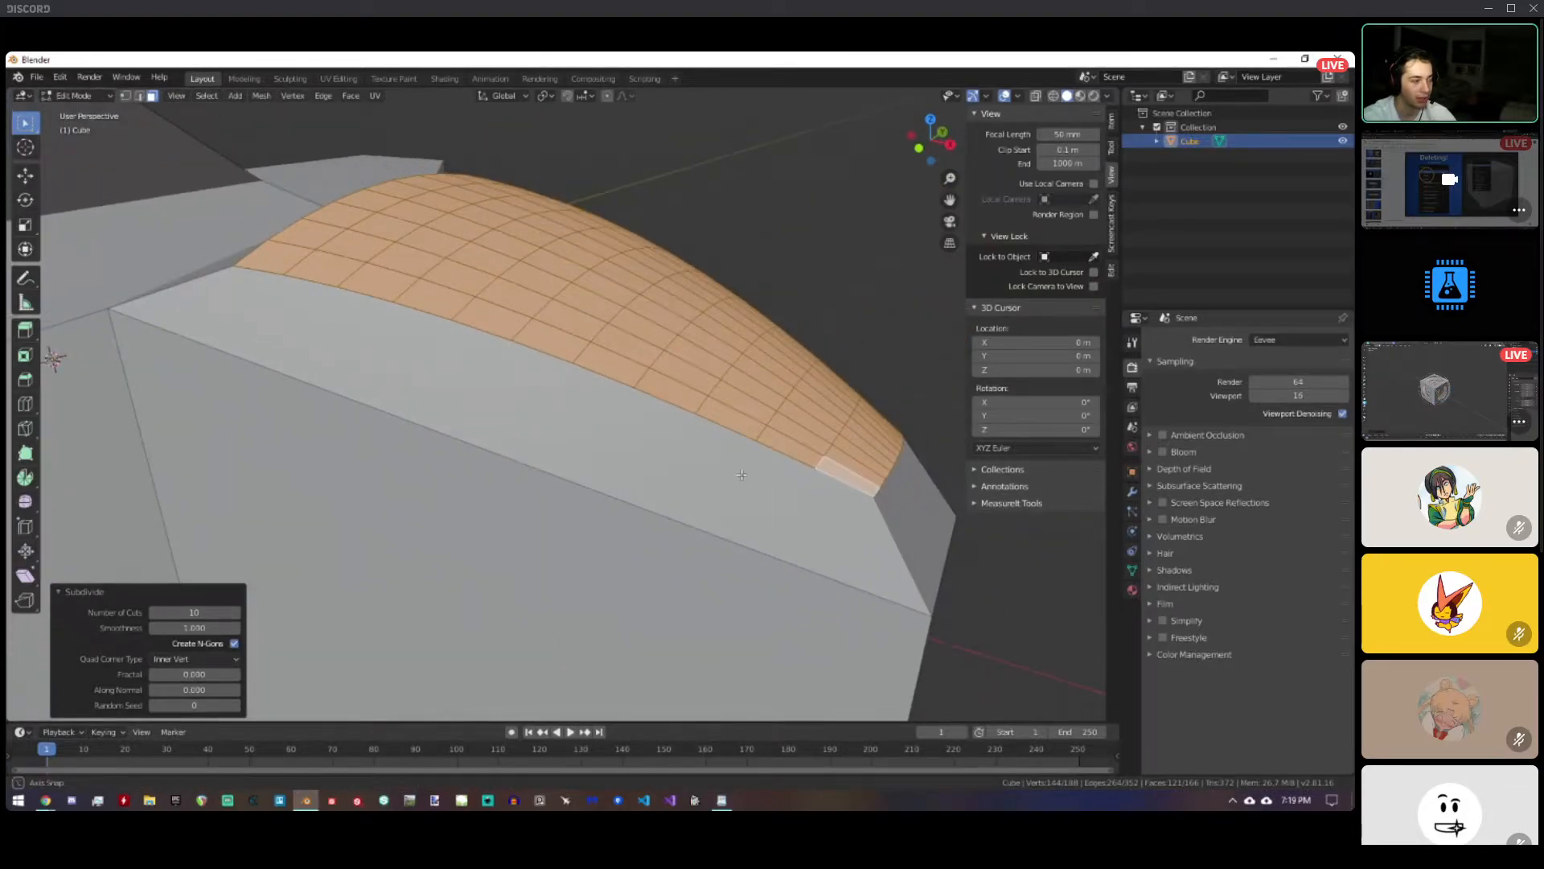
middle_drag(741, 475, 328, 329)
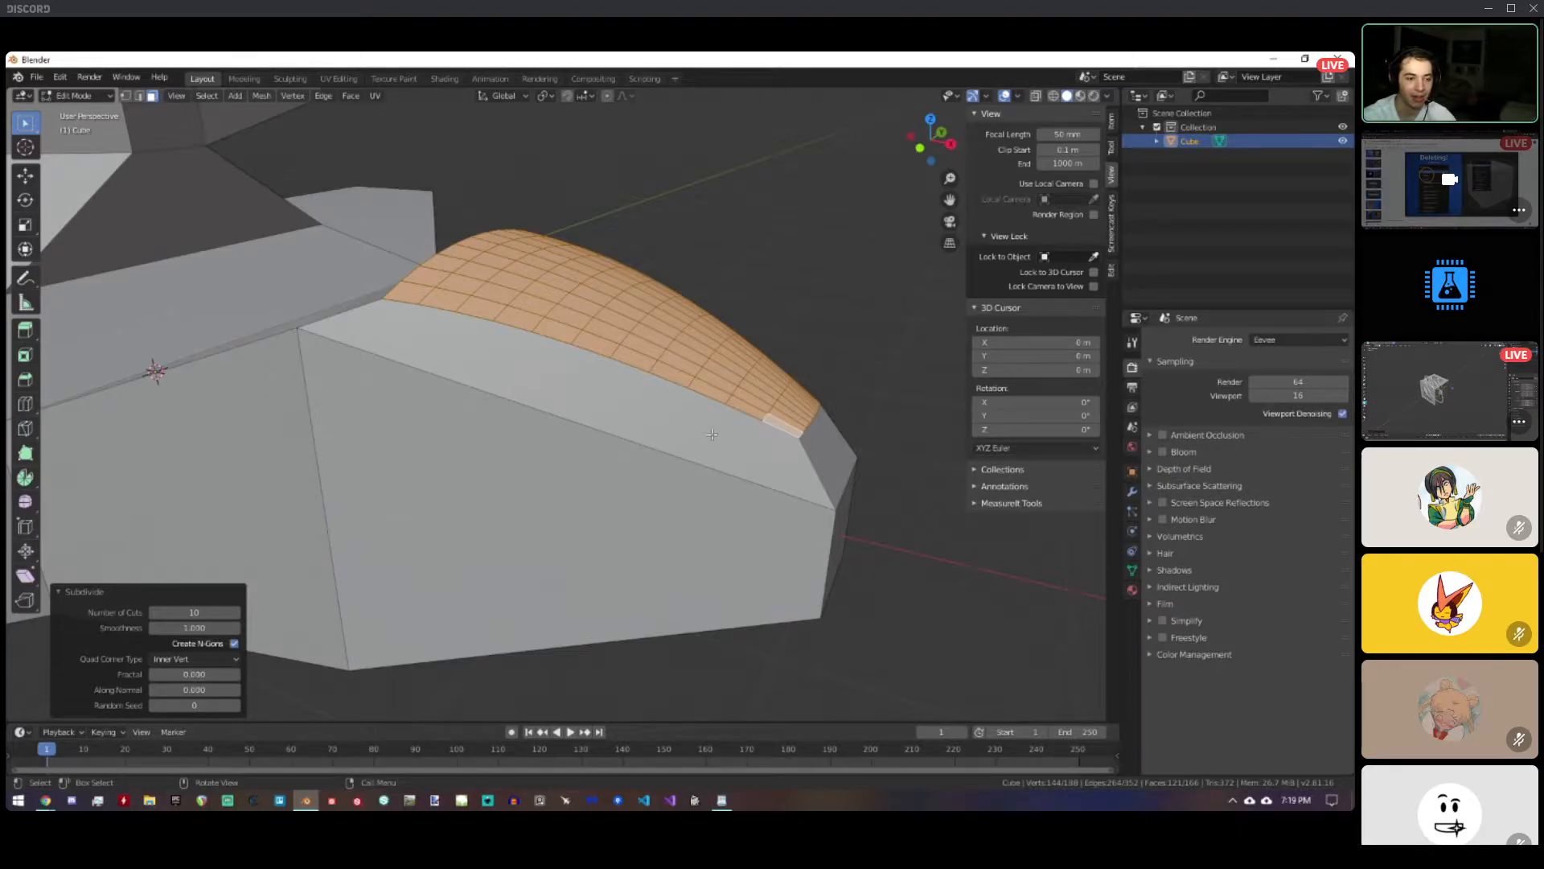
click(233, 644)
middle_drag(596, 460, 400, 440)
key(Tab)
key(Tab)
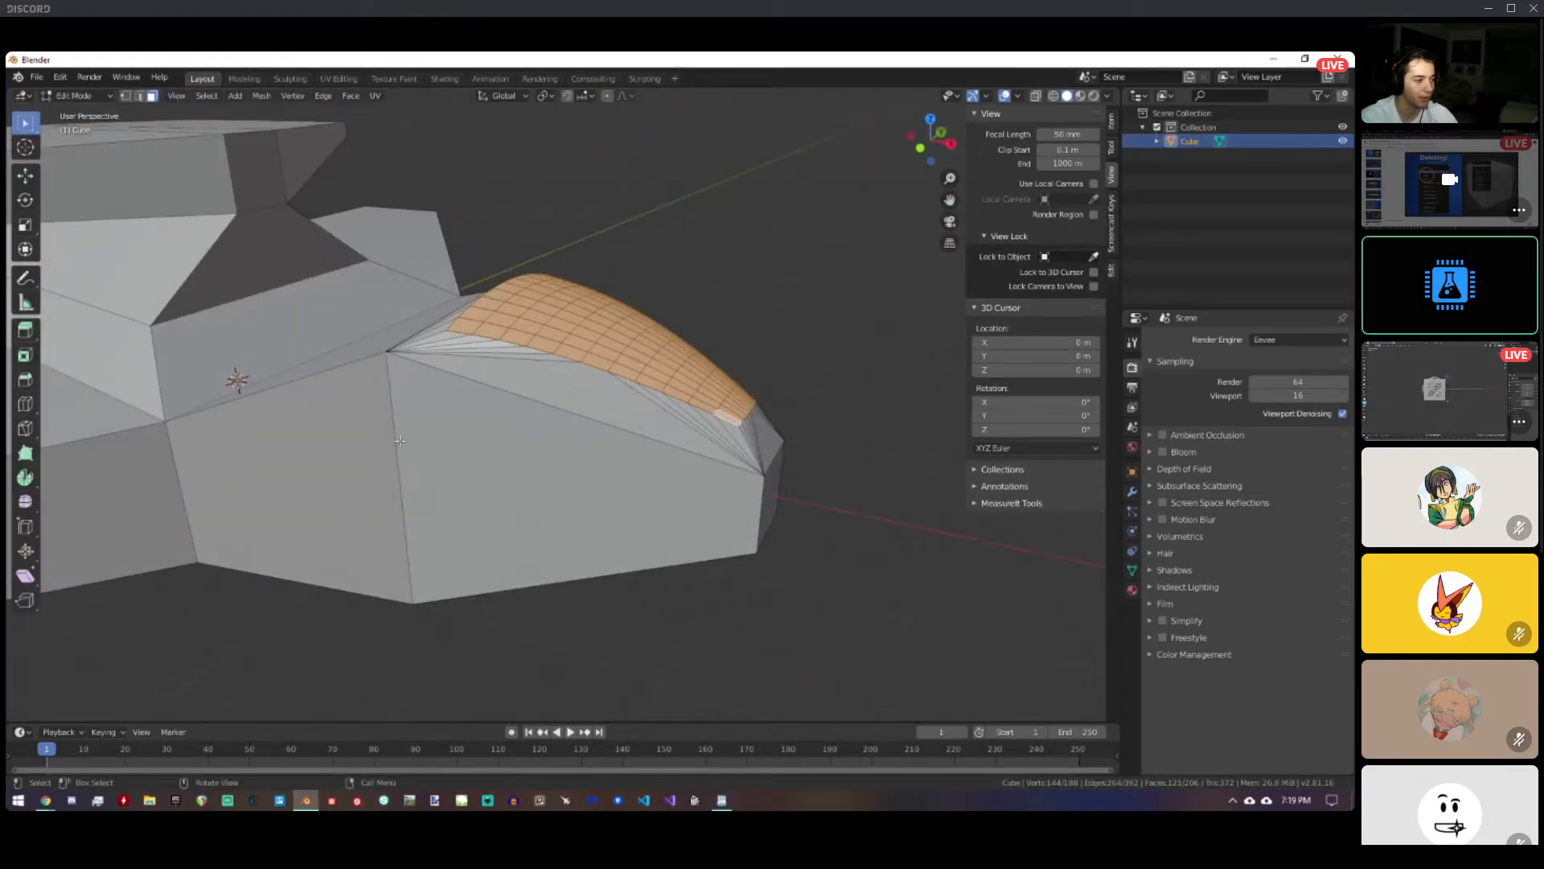
Clear the selection and circle-select the fanned side faces between the canopy and the fuselage.
key(alt+a)
click(741, 432)
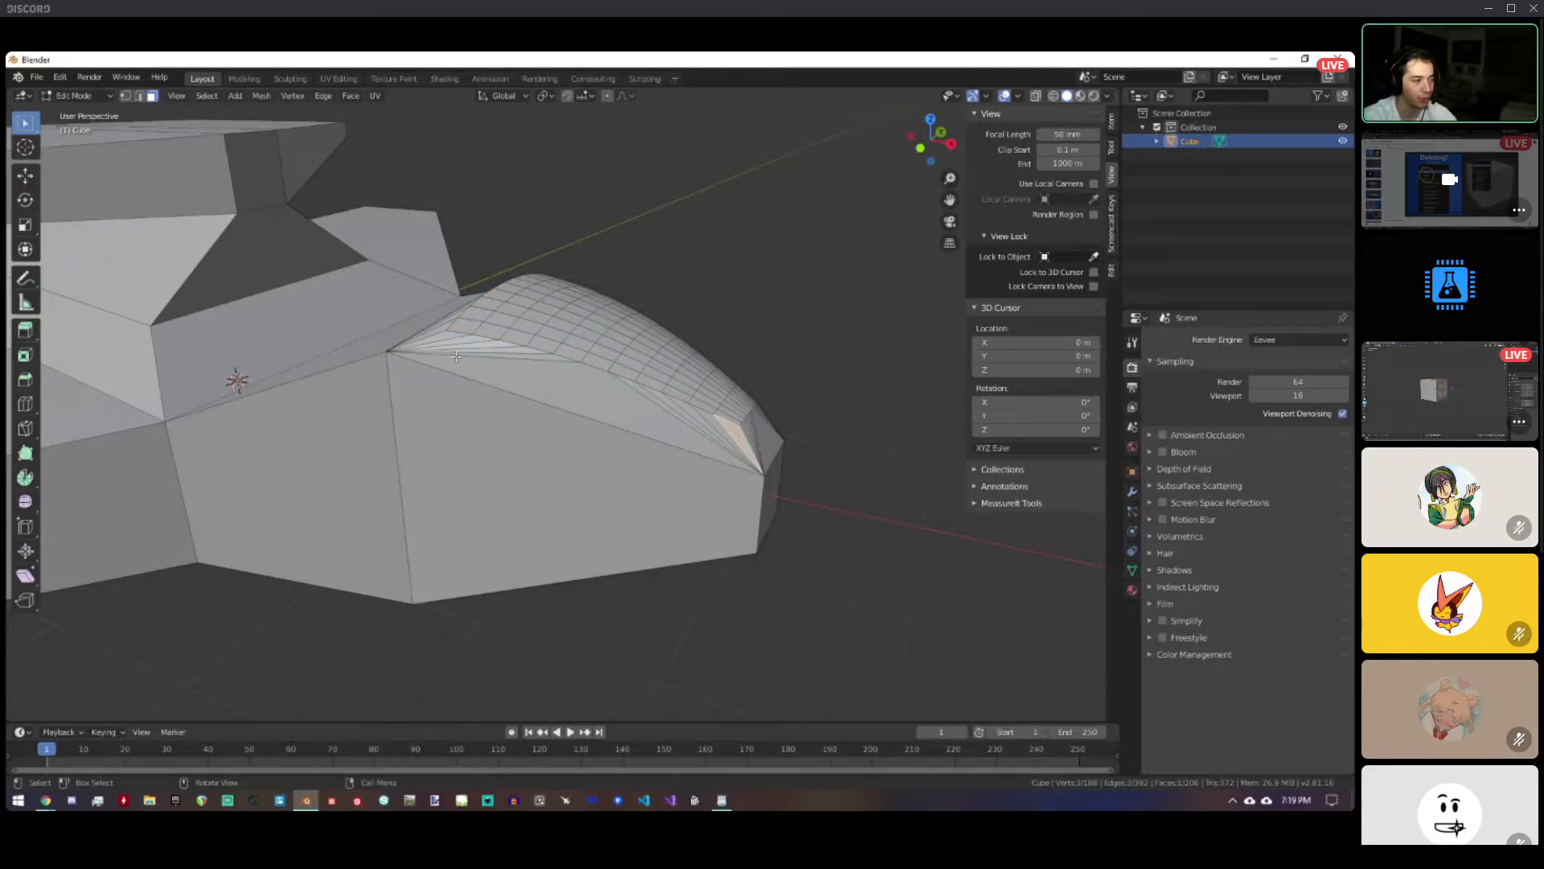
key(c)
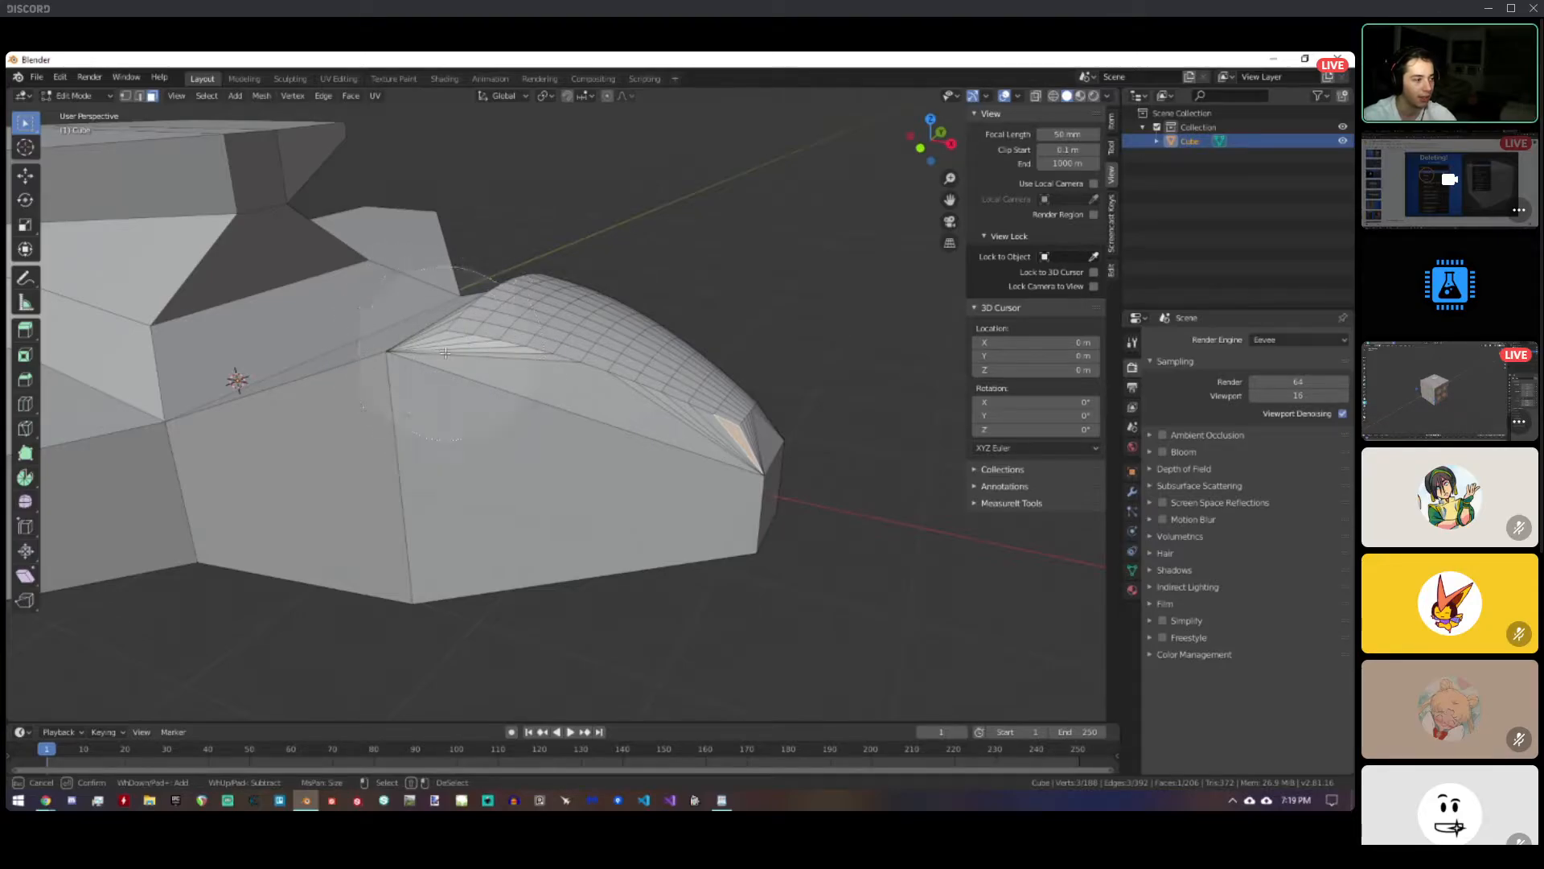
scroll(446, 352, up, 3)
scroll(446, 352, up, 2)
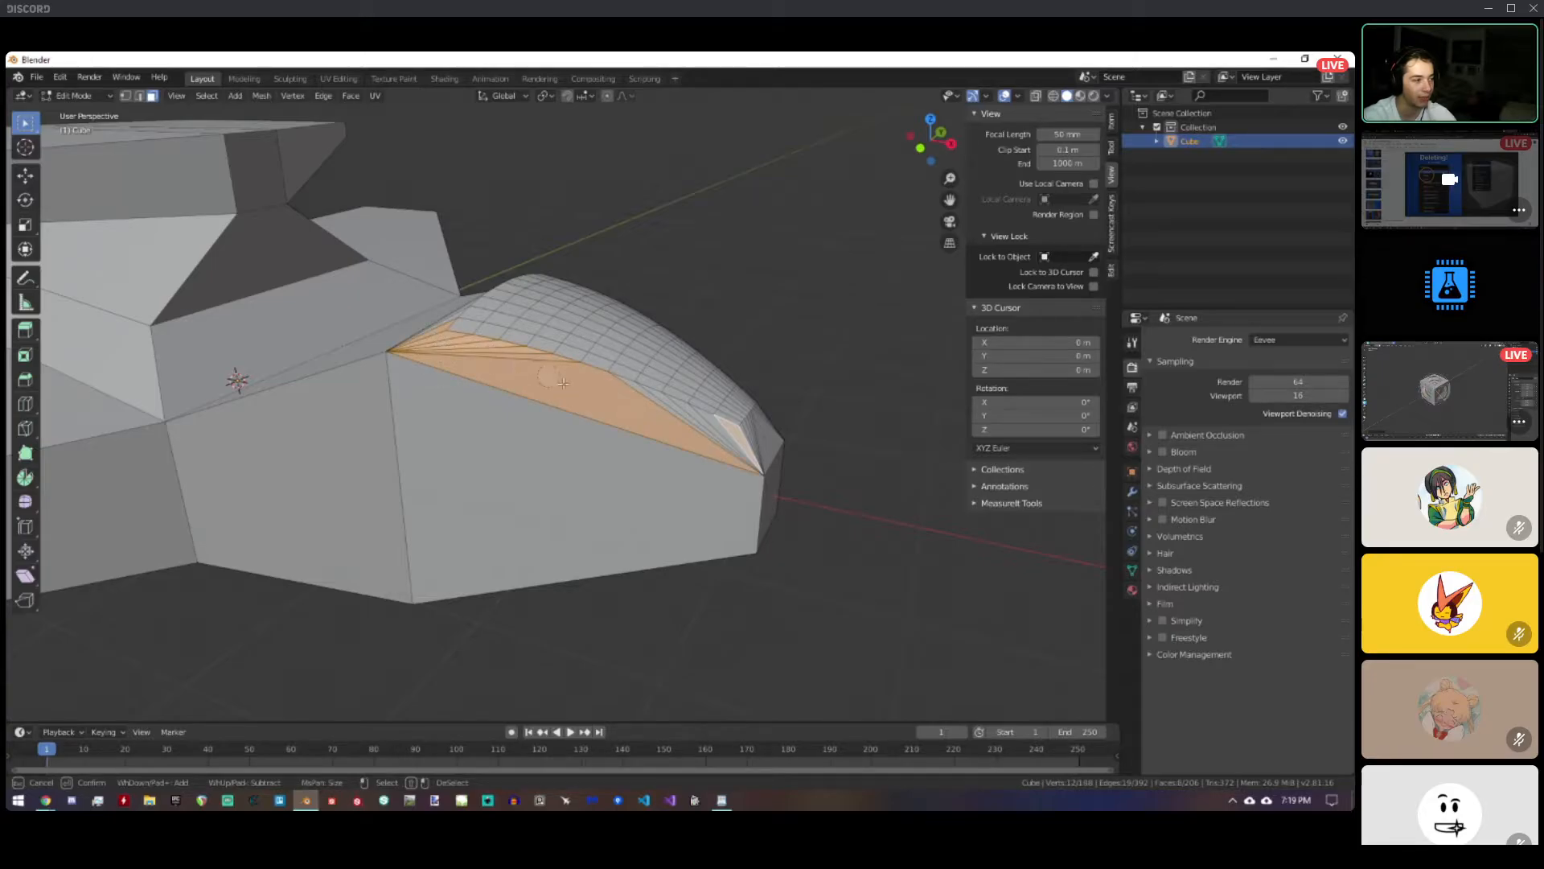
key(Escape)
middle_drag(708, 423, 541, 401)
click(466, 425)
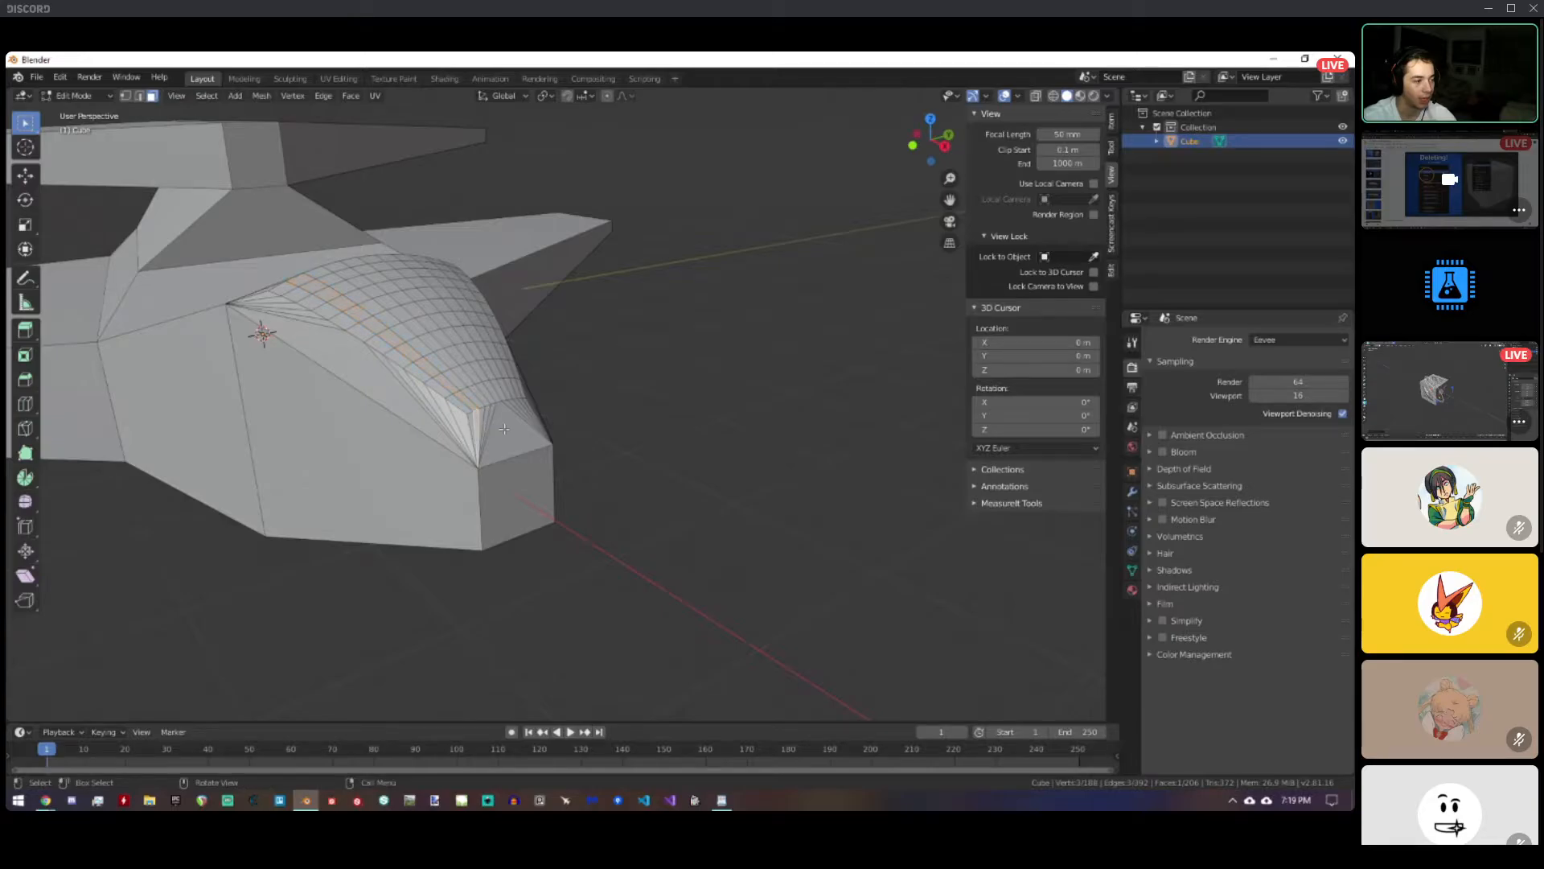
Circle-select the fanned faces at the front of the nose below the canopy and dissolve them into one face.
key(a)
key(a)
key(c)
drag(504, 428, 537, 419)
key(Escape)
middle_drag(541, 420, 664, 363)
key(ctrl+x)
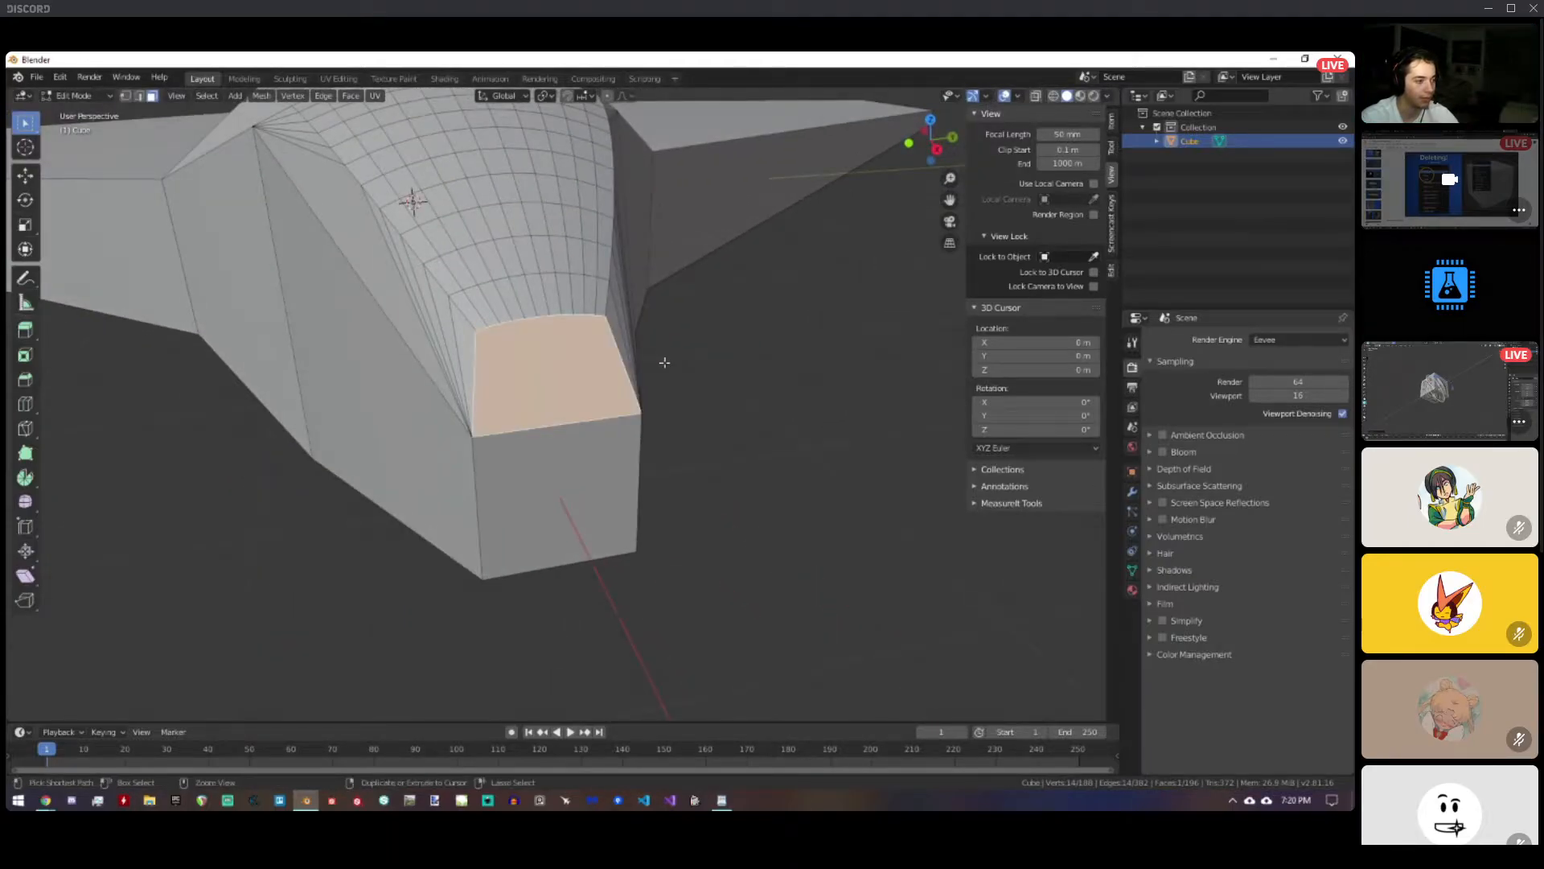
Try triangulating the merged nose face, and undo the triangulation.
key(ctrl+t)
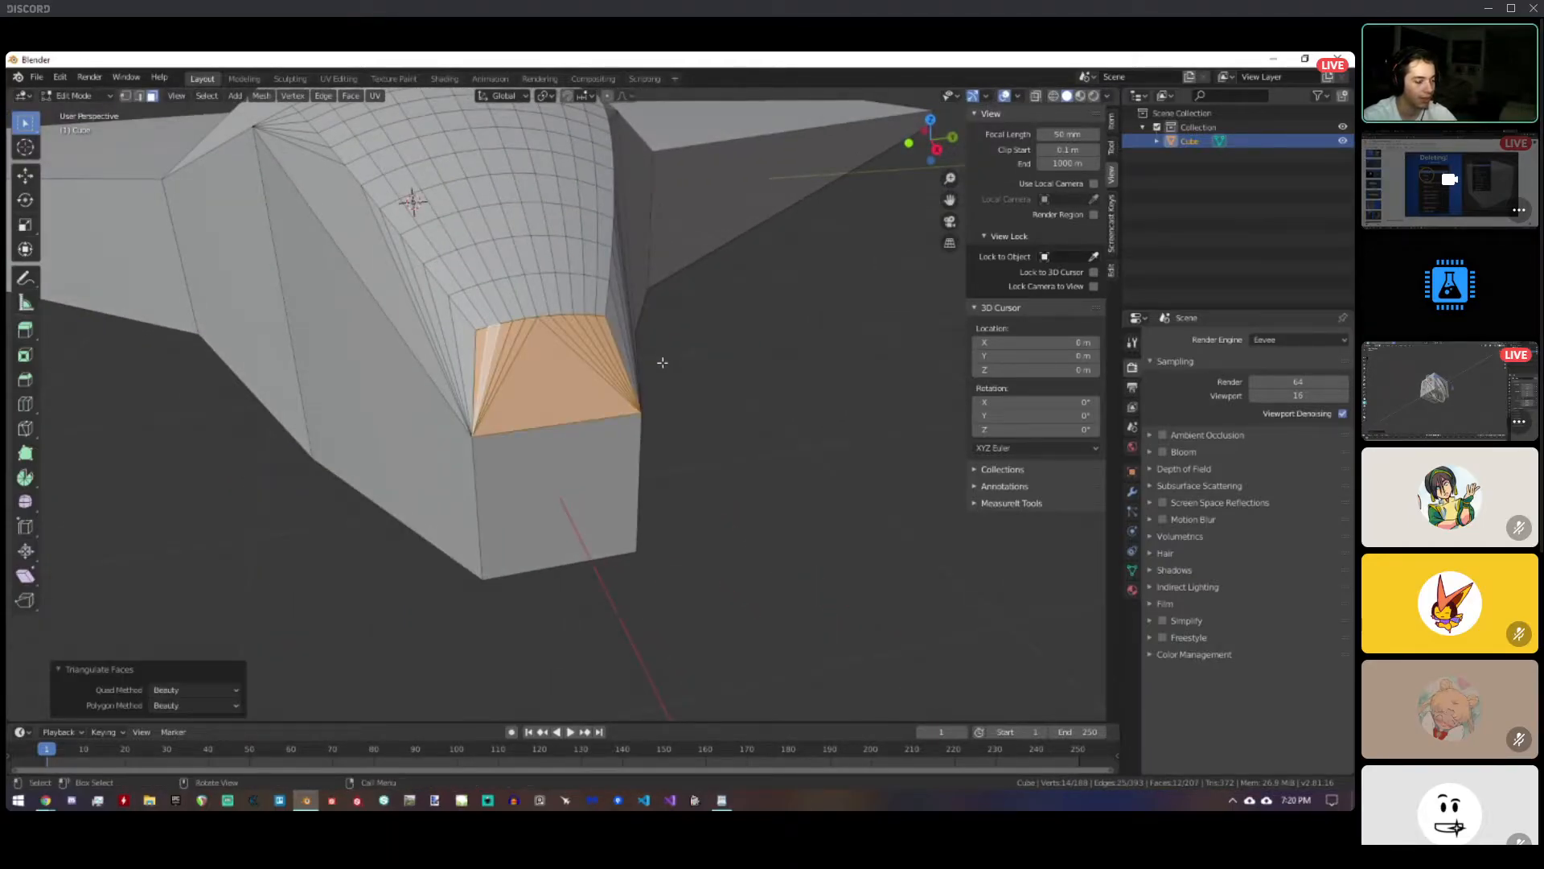
key(ctrl+z)
key(KP_Decimal)
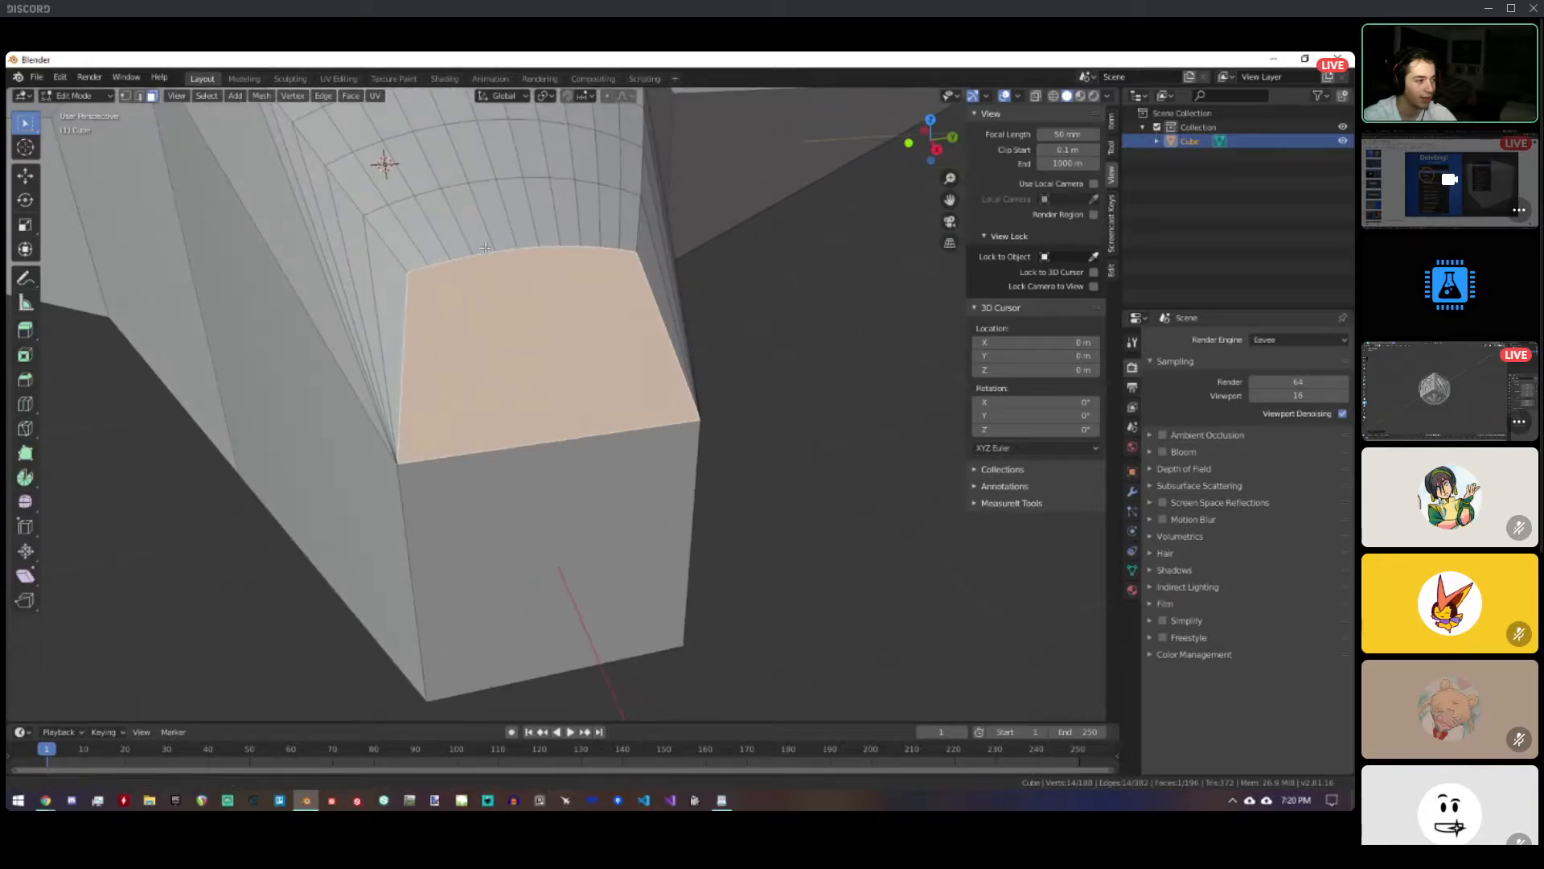
In vertex selection mode, select the vertices along the curved upper edge of the merged nose face.
click(125, 95)
click(374, 207)
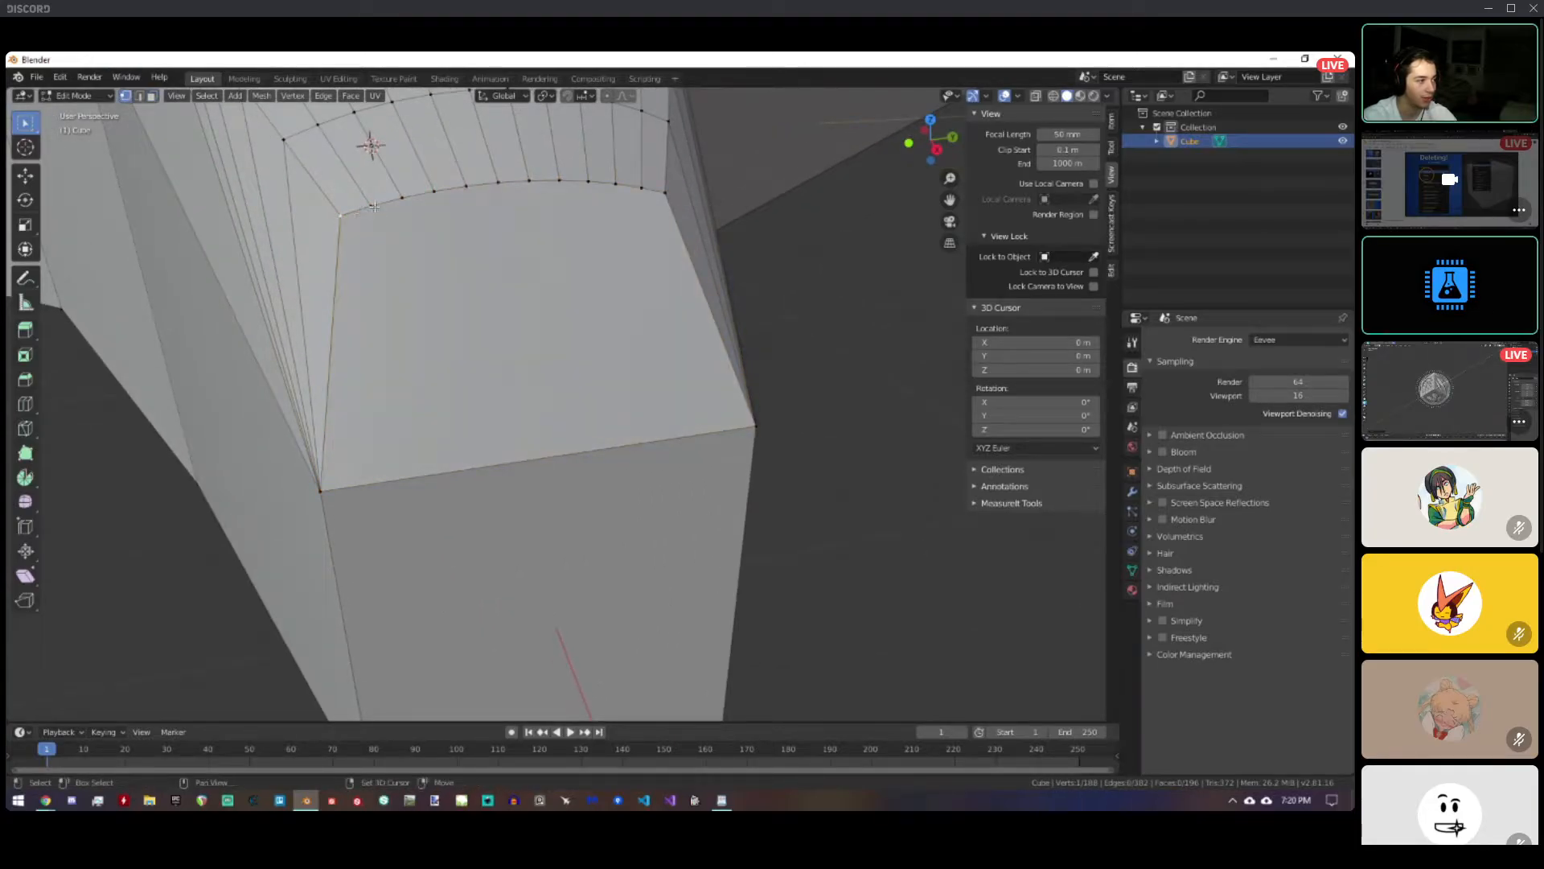
shift+click(463, 186)
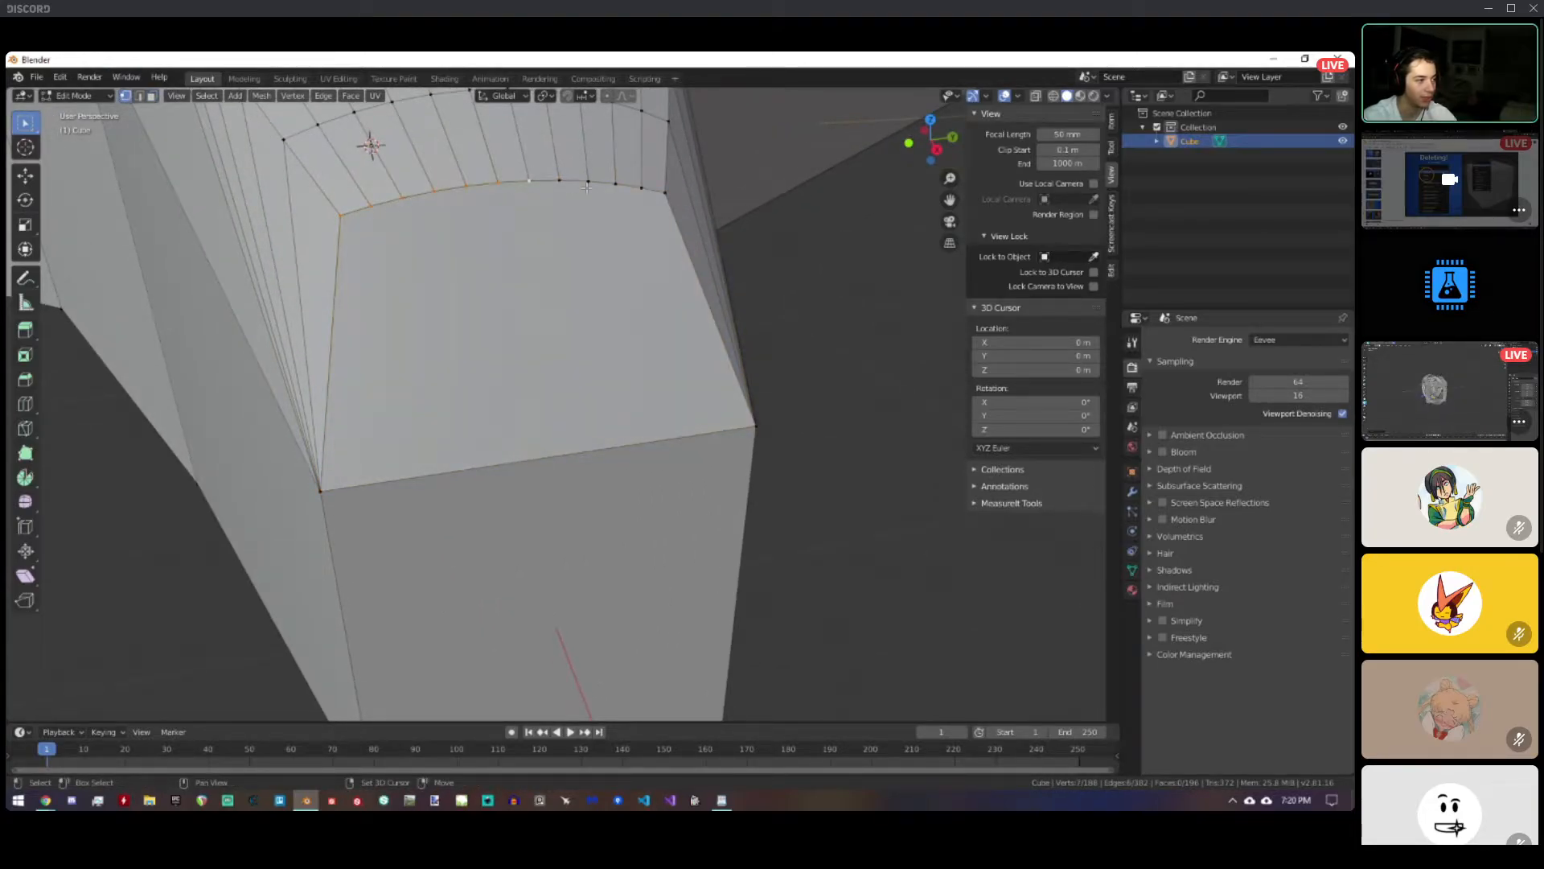
shift+click(667, 194)
shift+click(642, 189)
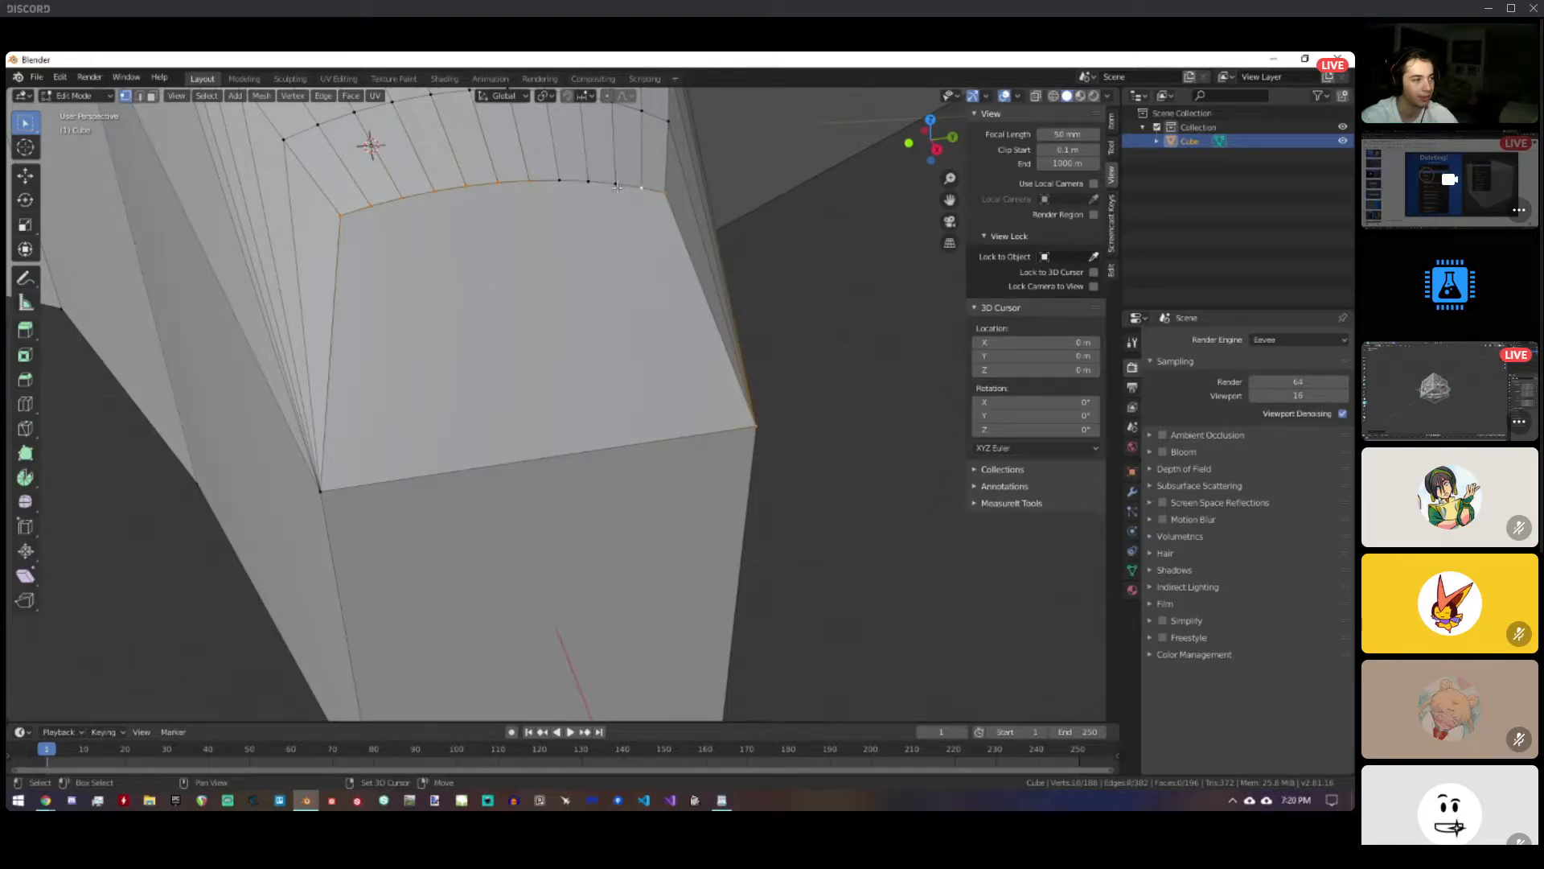
shift+click(616, 185)
shift+click(589, 182)
shift+click(560, 181)
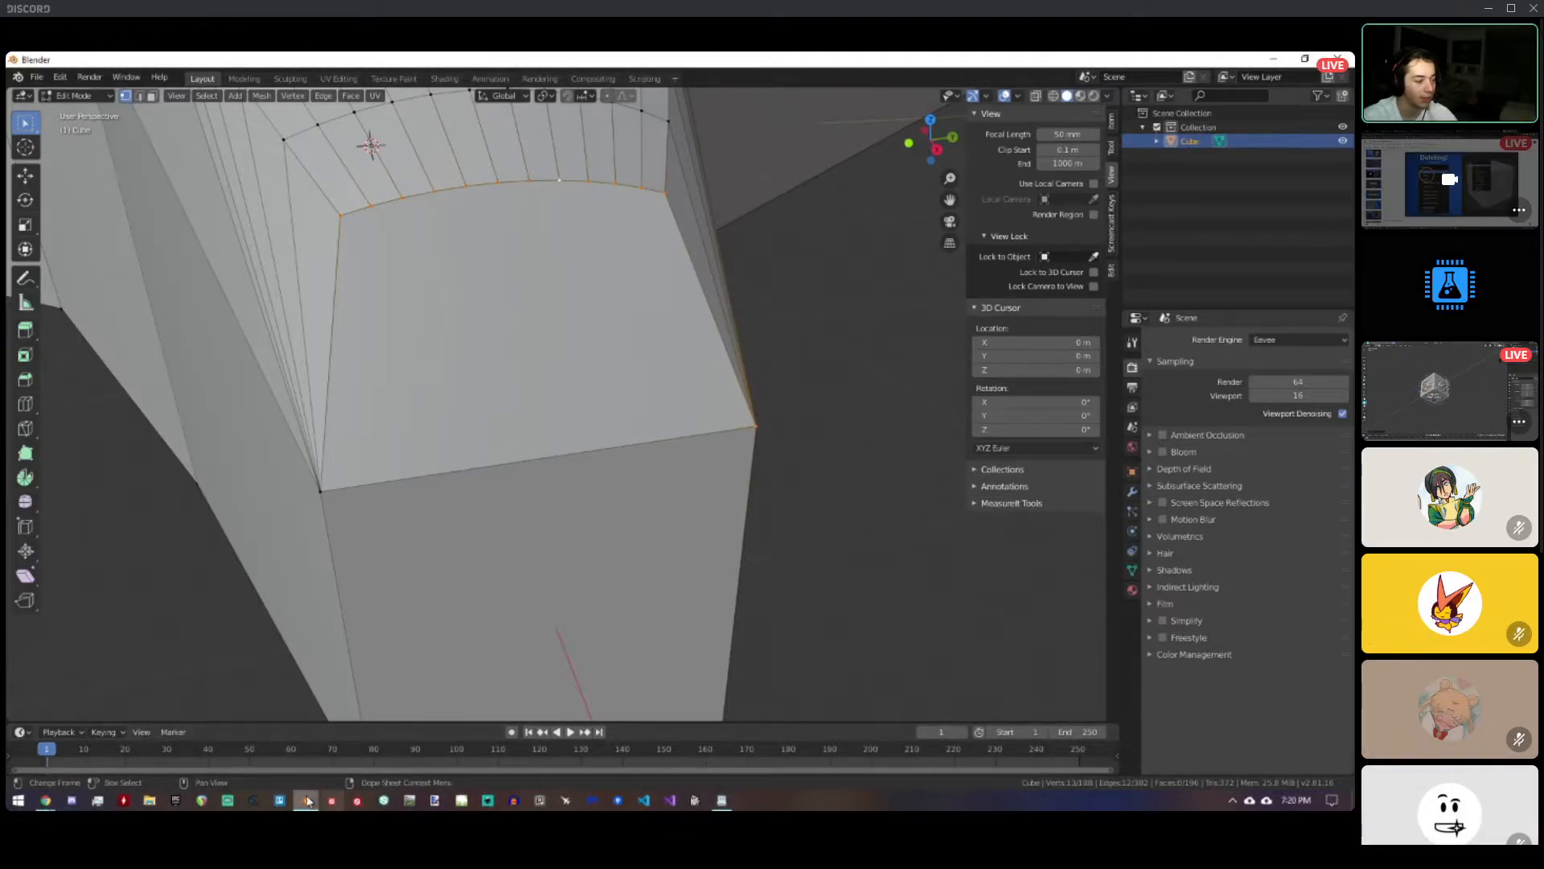
Switch to the Google Slides deck and present it from the "Subdivision" slide, advancing the slideshow.
click(246, 742)
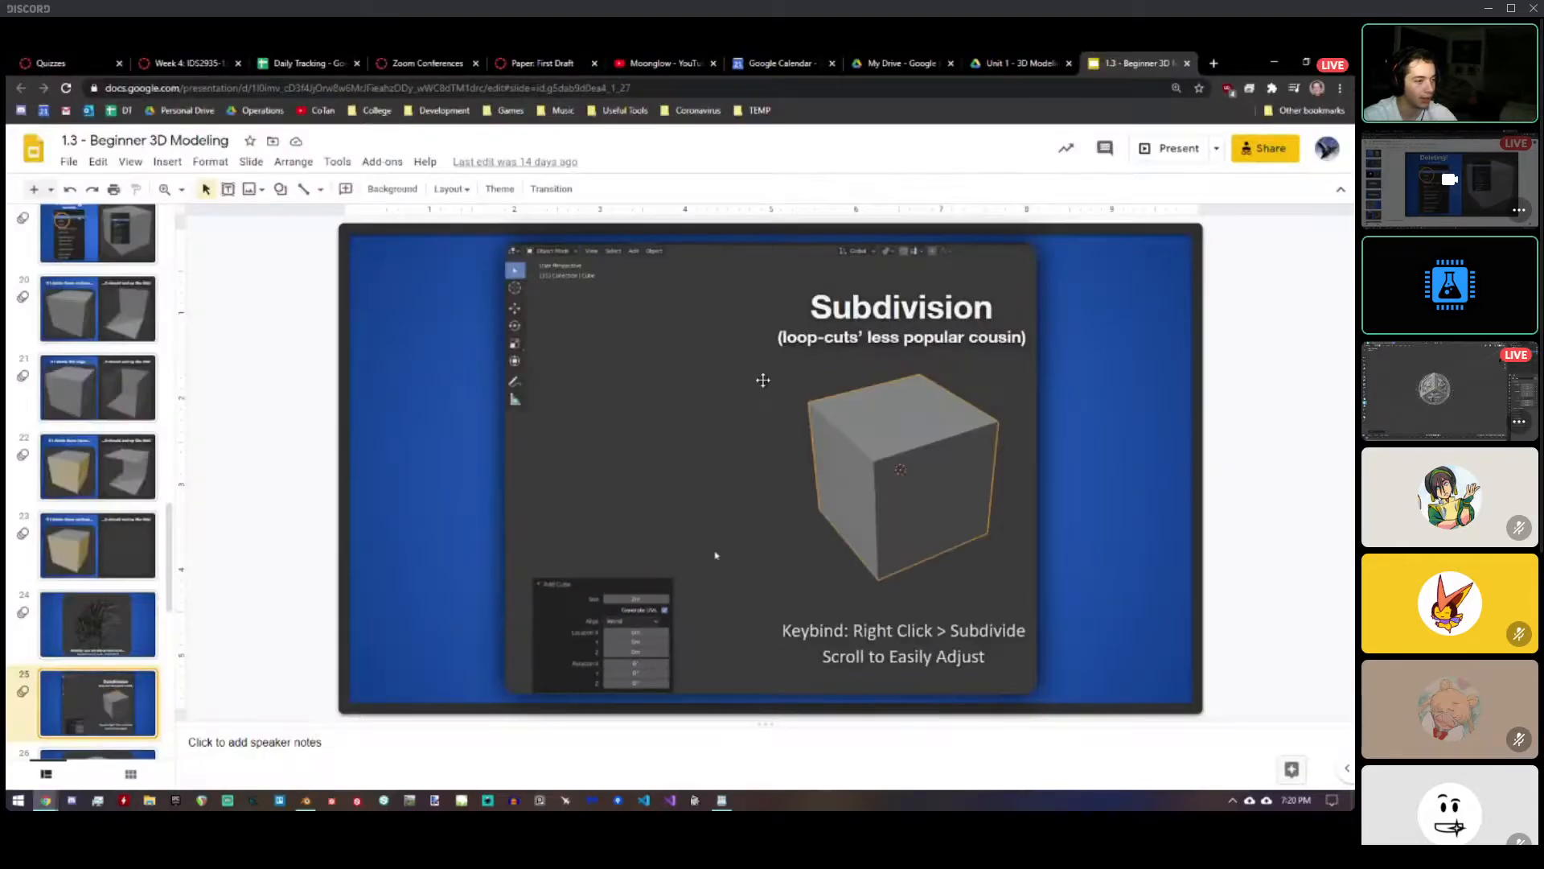
click(1178, 153)
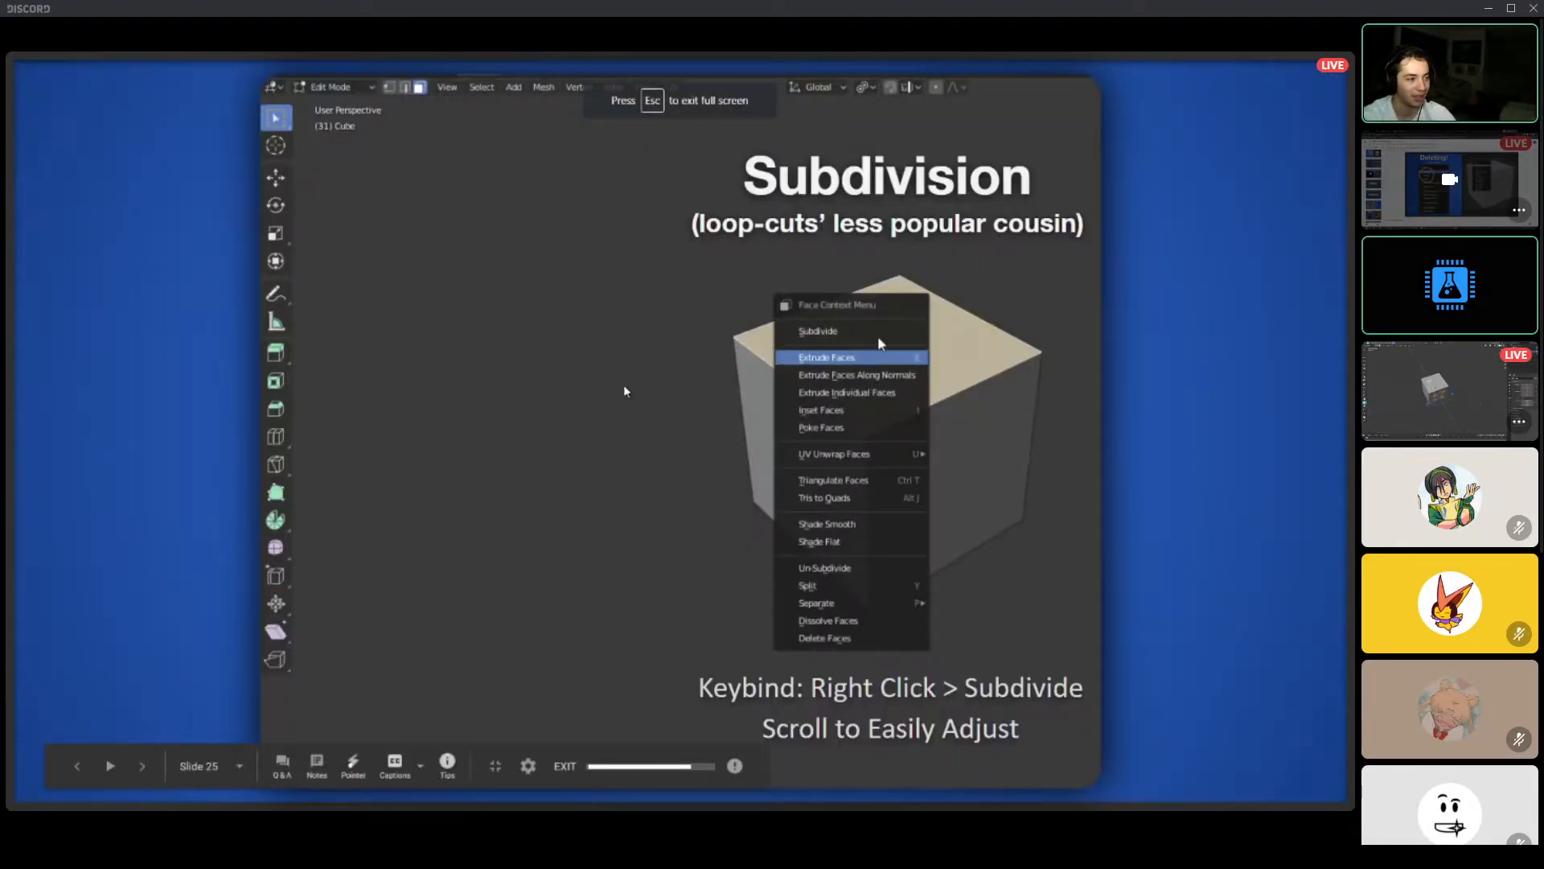
click(617, 384)
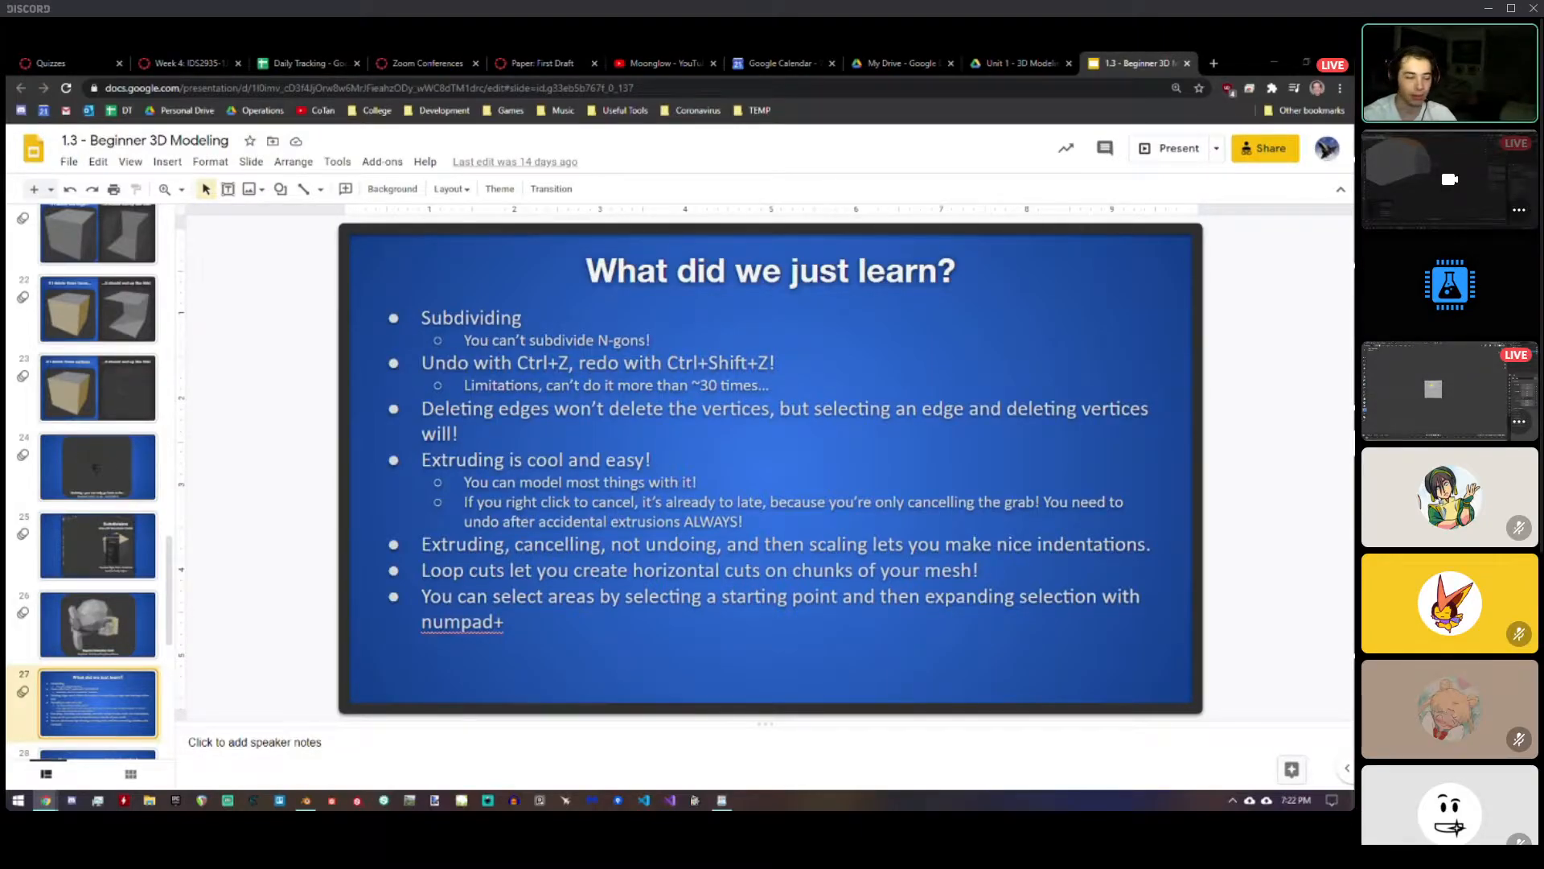
Switch to Blender and extrude the top face on one side of the aircraft's upper wing by 1.86 m.
click(309, 800)
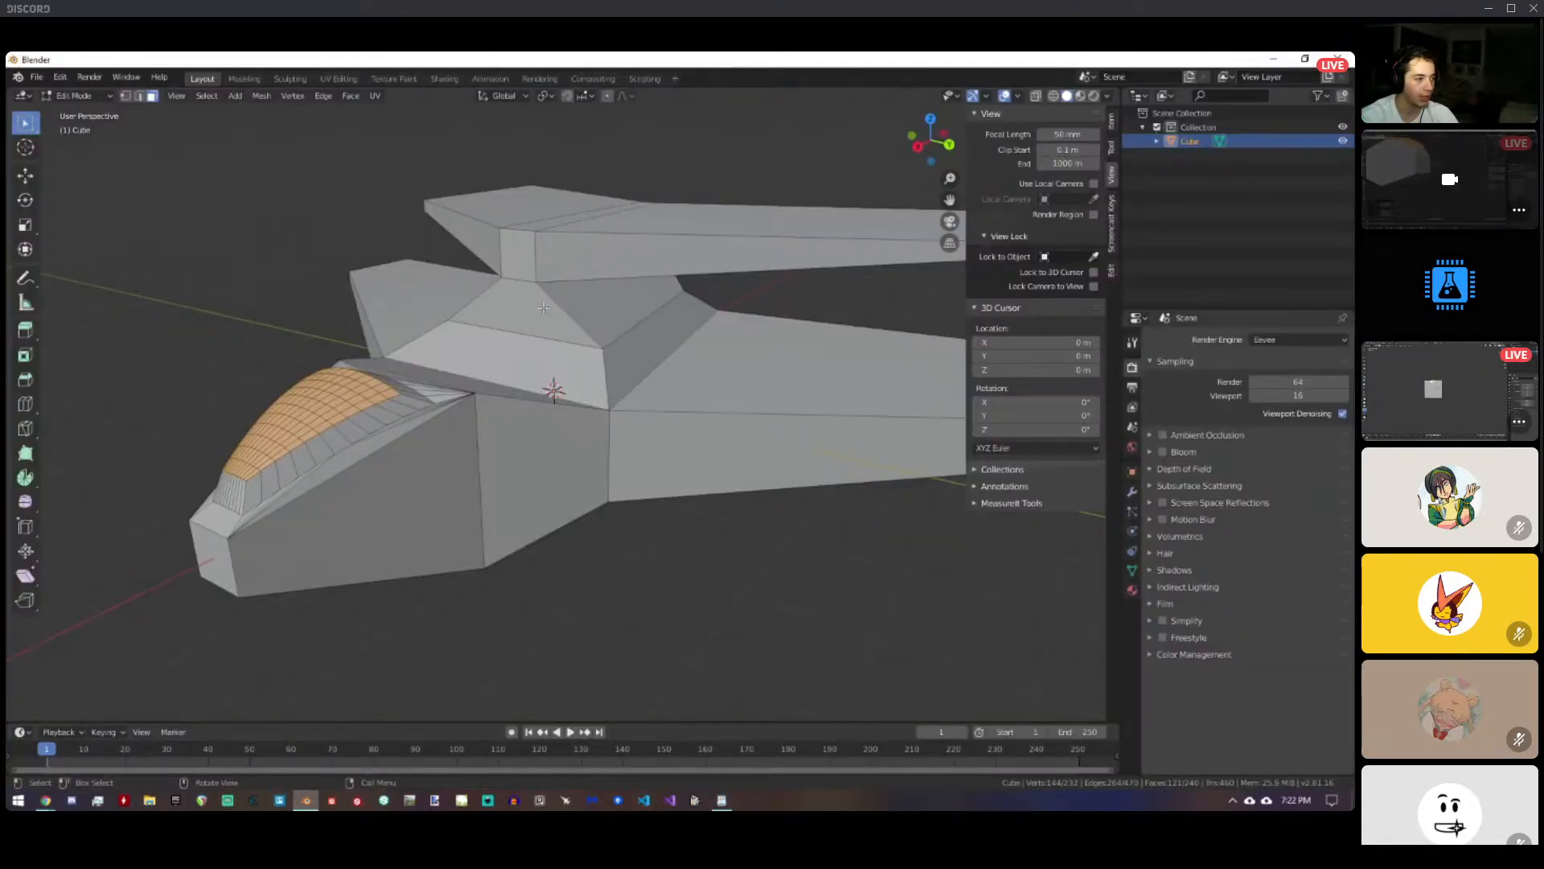
mouse_move(544, 308)
middle_down()
mouse_move(523, 283)
mouse_move(527, 333)
middle_up()
shift+middle_drag(628, 269, 287, 281)
click(414, 388)
middle_drag(786, 362, 865, 369)
key(e)
click(945, 229)
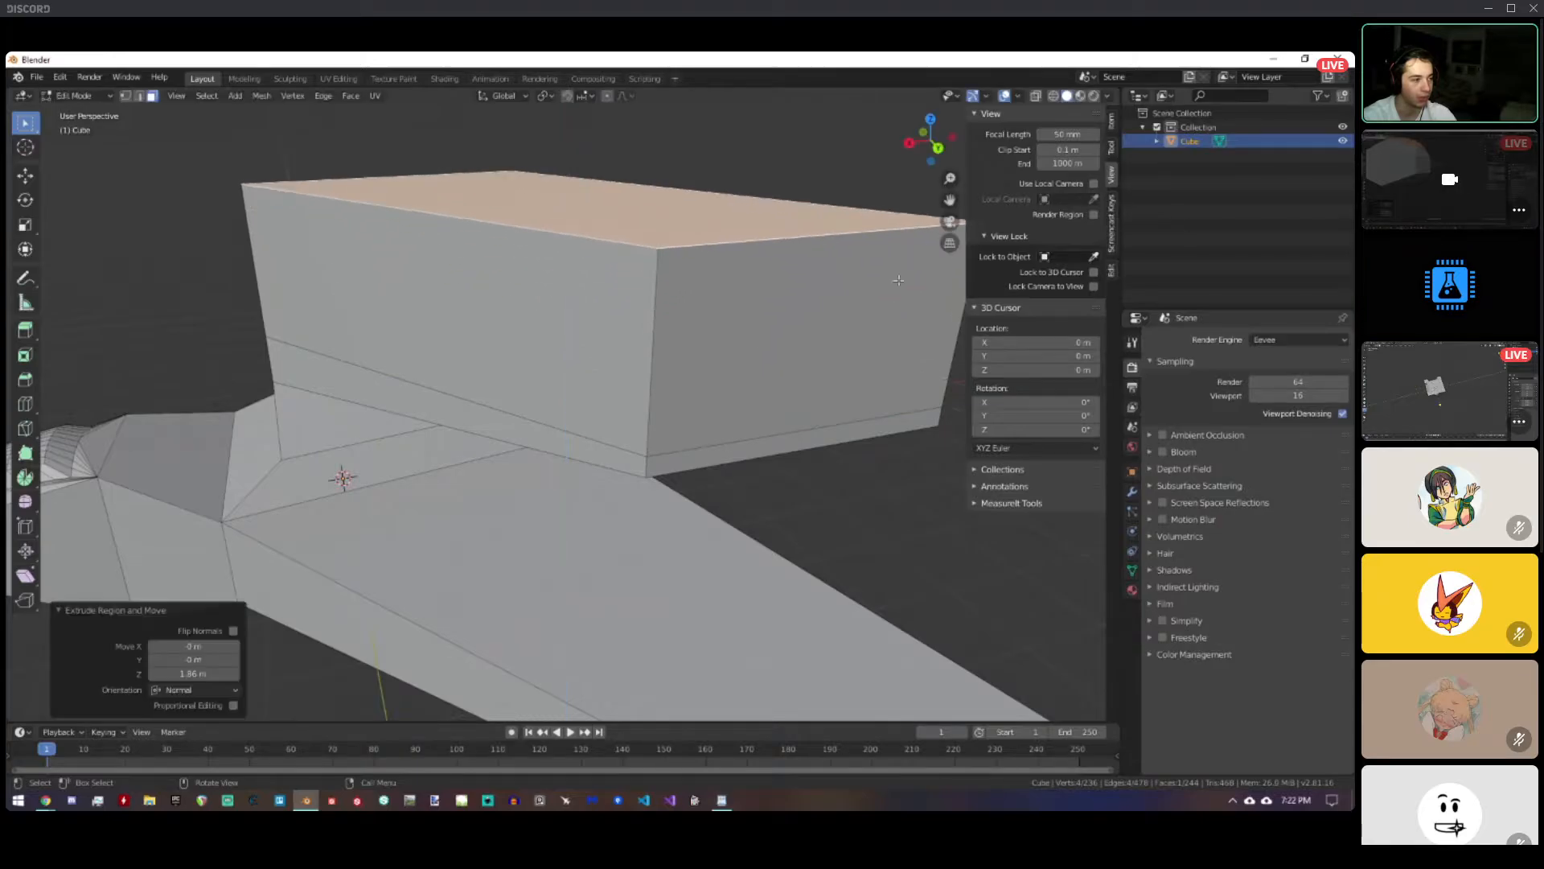
Extrude the side face of the raised wing block outward, and extrude the narrow front face beside it by 3.71 m.
middle_drag(945, 229, 884, 481)
click(727, 314)
key(e)
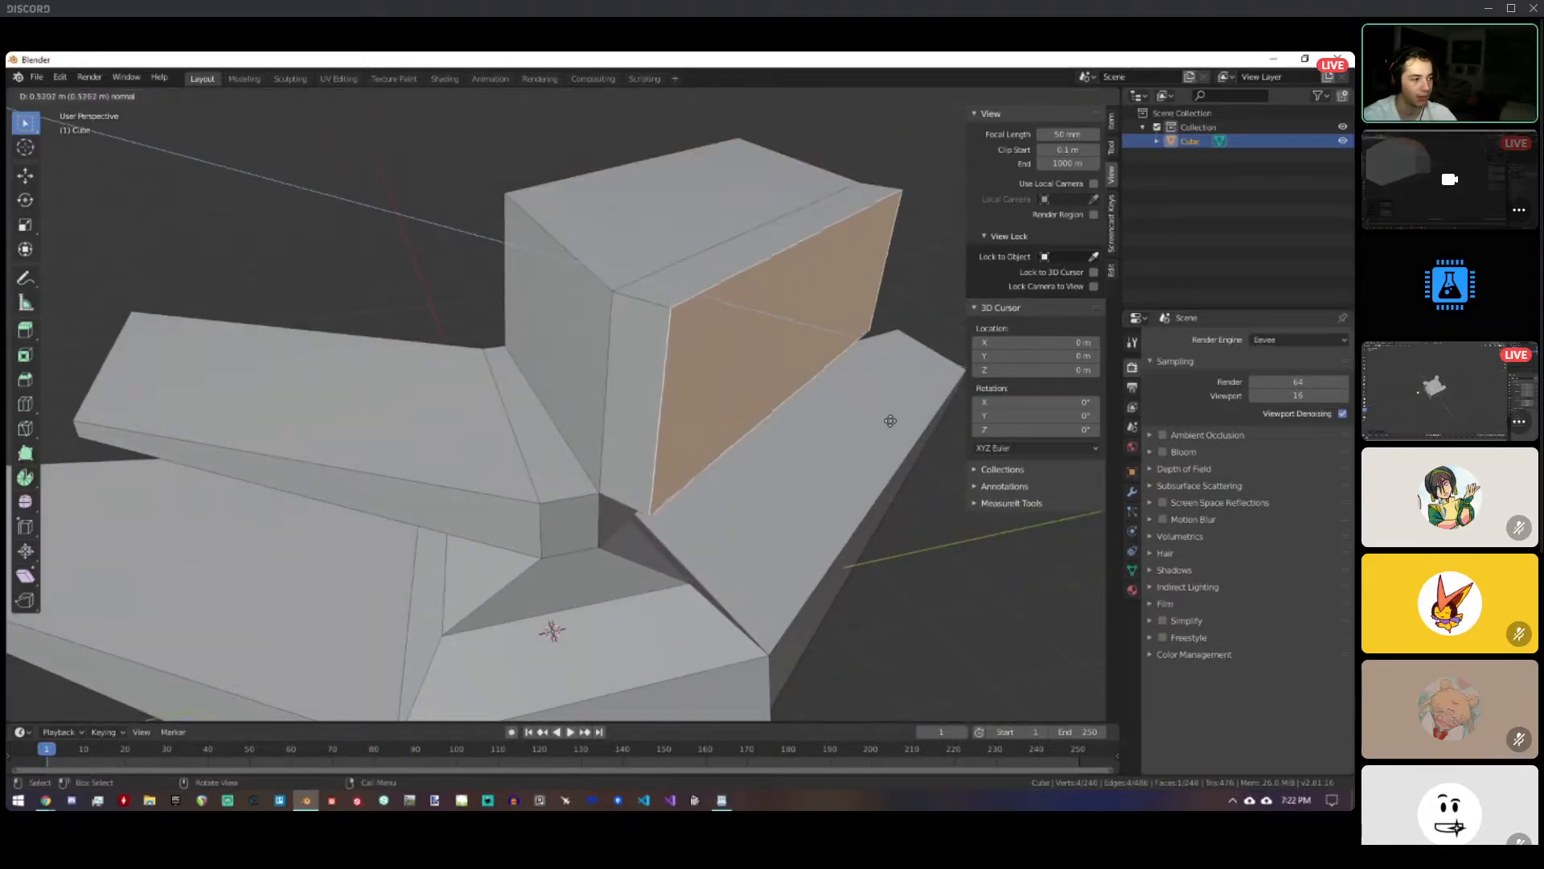
click(948, 450)
middle_drag(756, 426, 786, 445)
scroll(845, 397, down, 3)
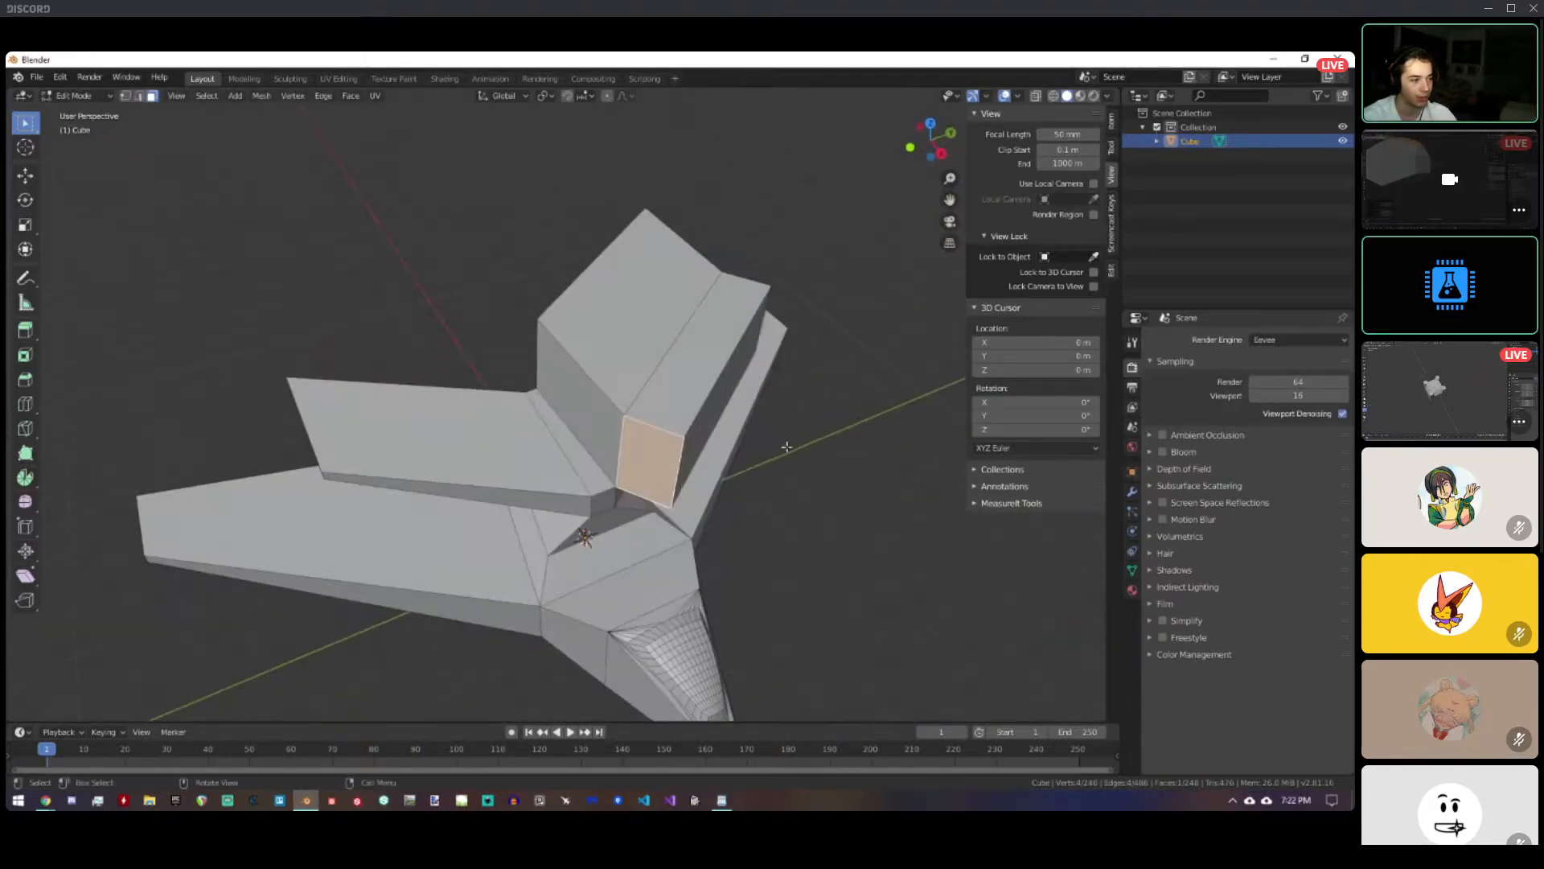
key(e)
click(700, 588)
middle_drag(699, 587, 637, 378)
Hollow out the block's front face and extrude a spike out of the recess, scaling its tip to 0.397.
key(e)
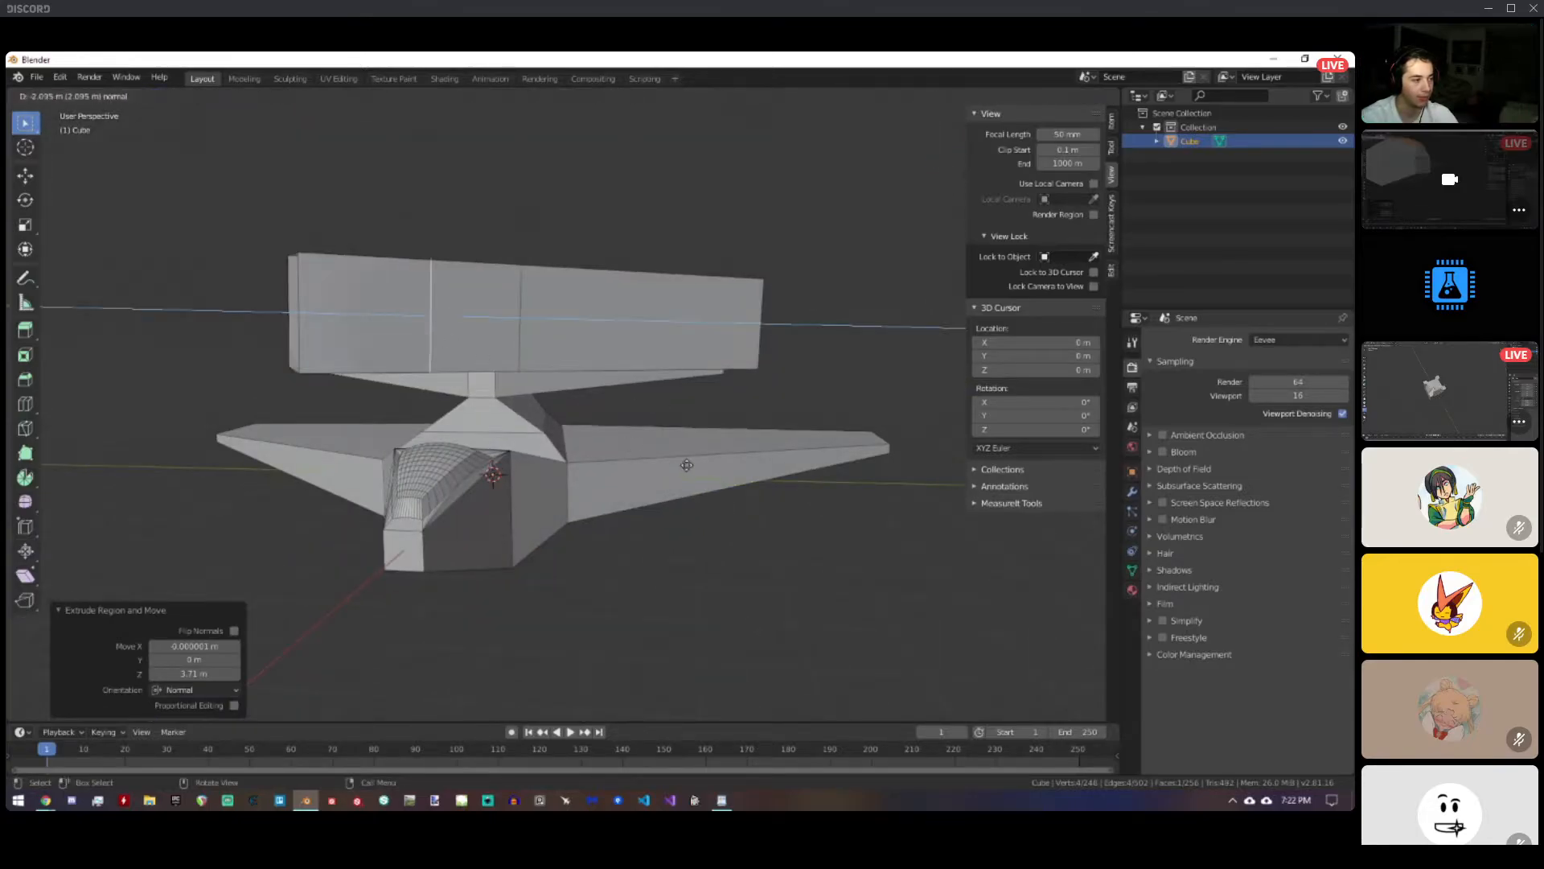
right_click(685, 462)
middle_drag(562, 444, 865, 394)
key(s)
click(647, 378)
key(e)
click(779, 445)
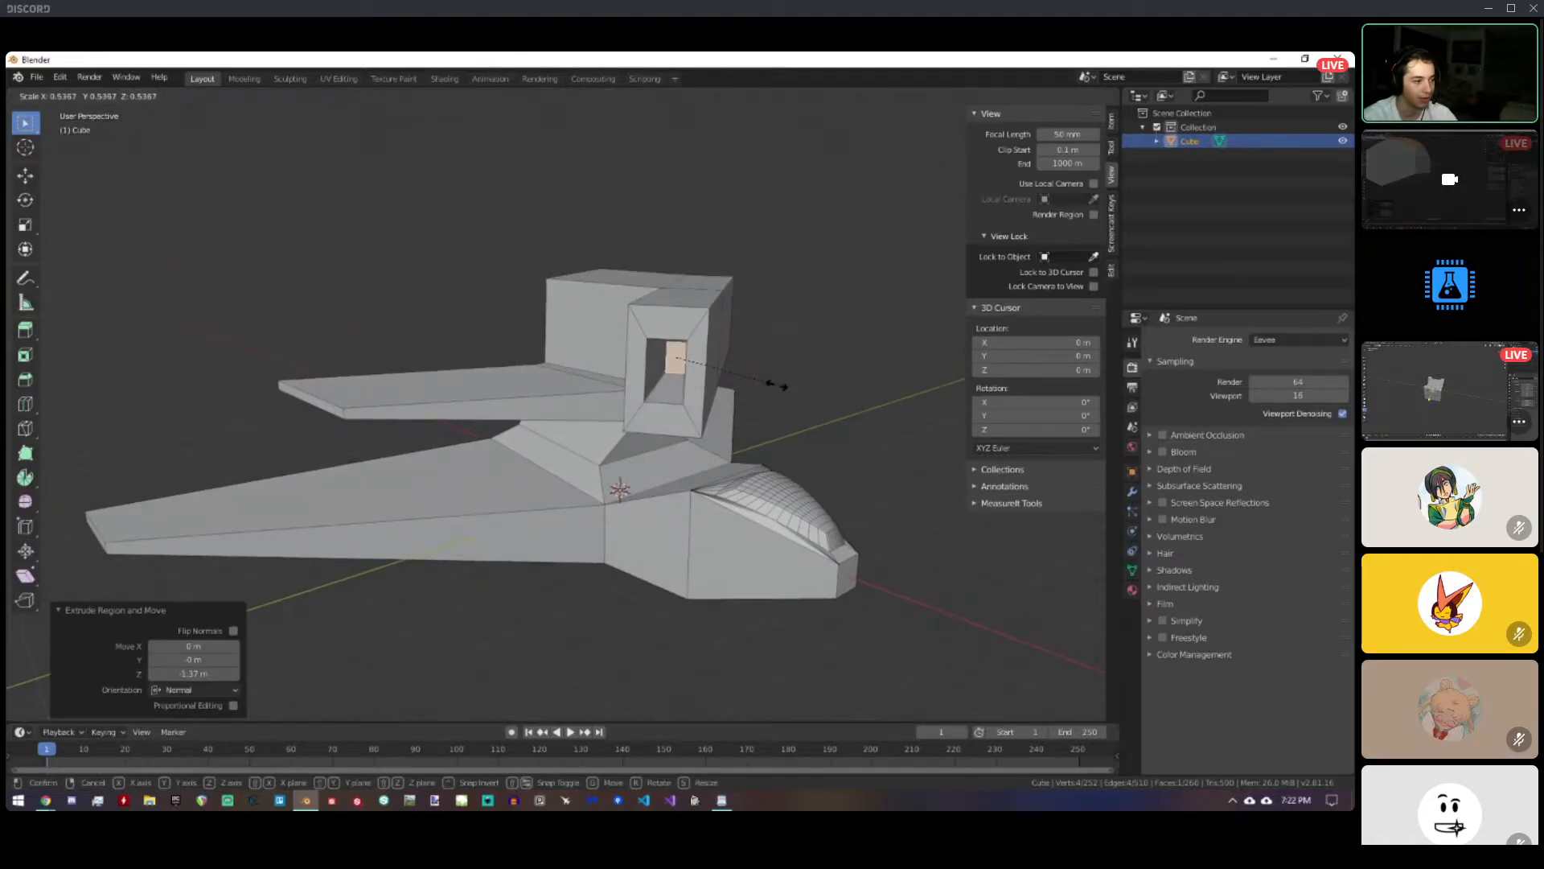
key(e)
click(668, 378)
Delete the whole aircraft object, and add a new cube mesh opened in Edit Mode.
key(Tab)
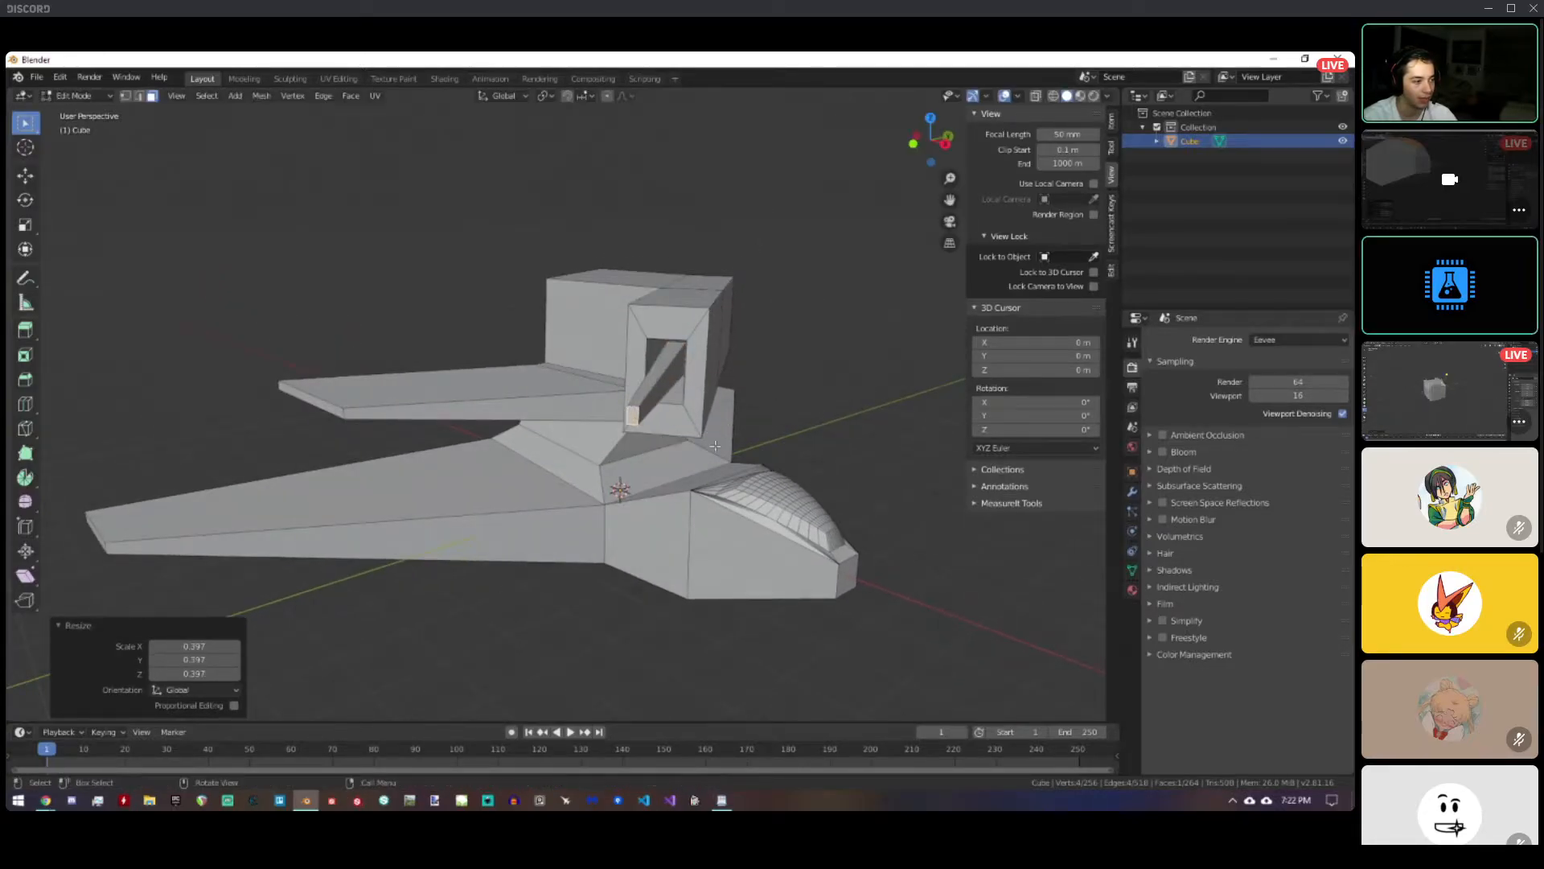
middle_drag(667, 378, 763, 493)
key(Delete)
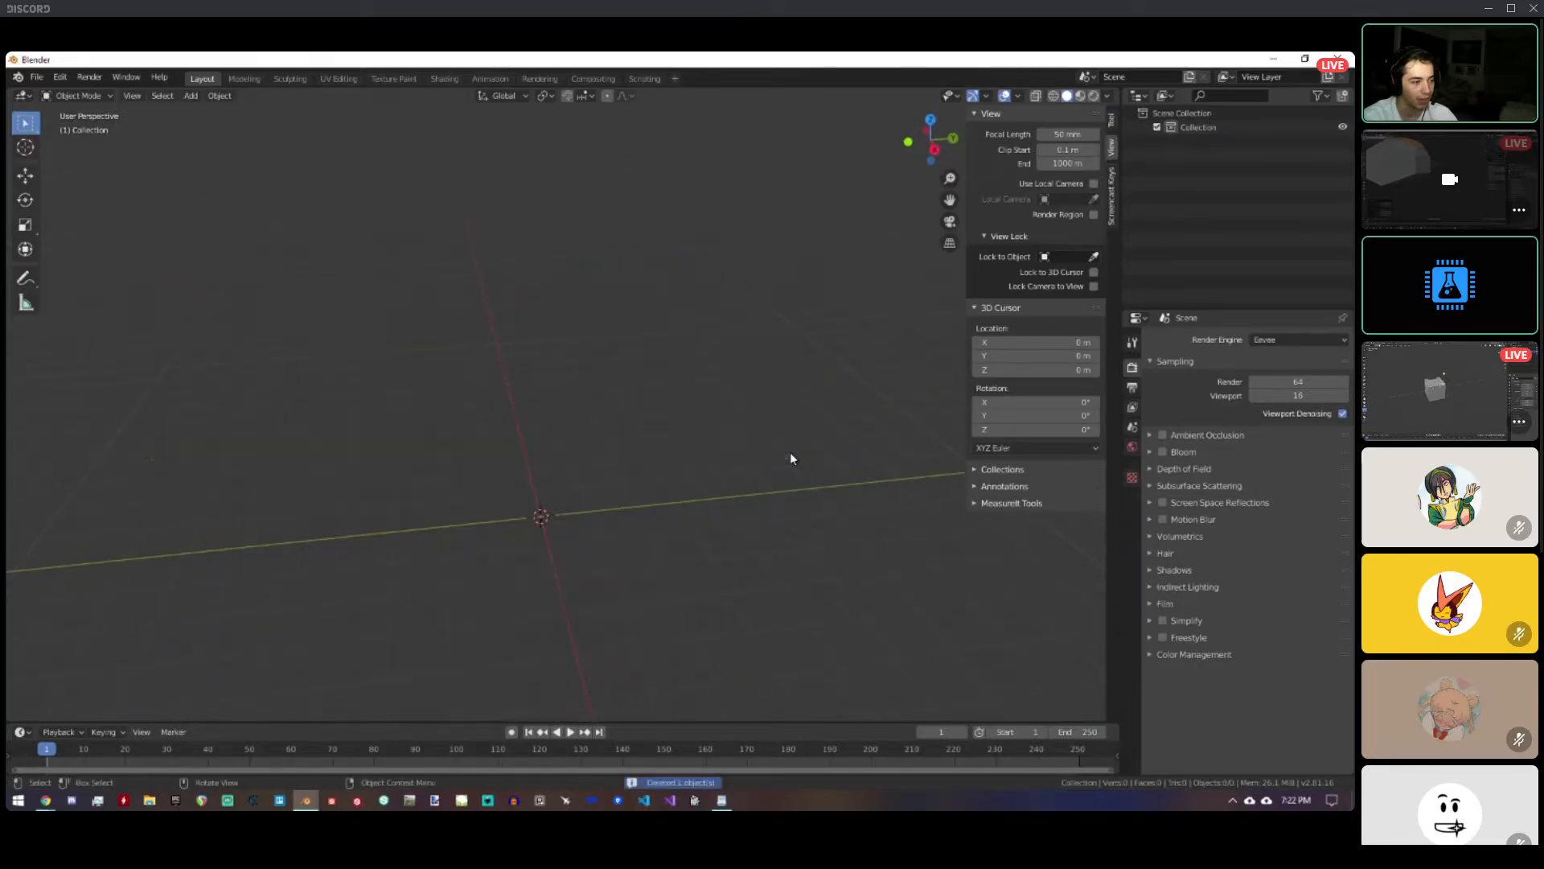
key(shift+a)
mouse_move(730, 453)
click(842, 468)
key(Tab)
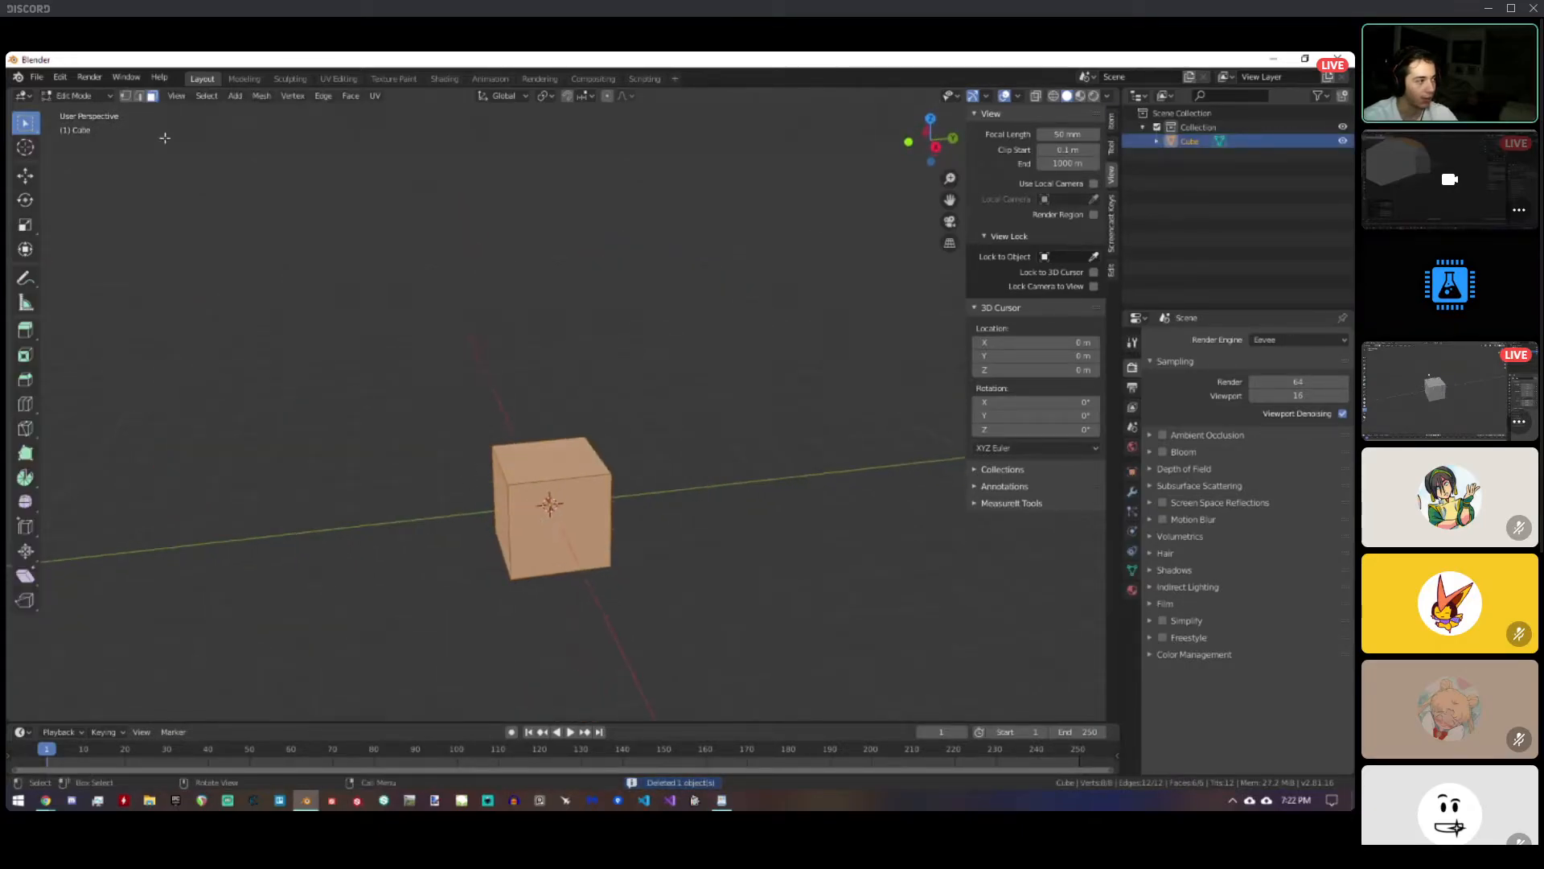
Extrude one end face of the cube along the X axis and scale it to 0.634 to taper the nose.
click(505, 536)
middle_drag(734, 510, 820, 448)
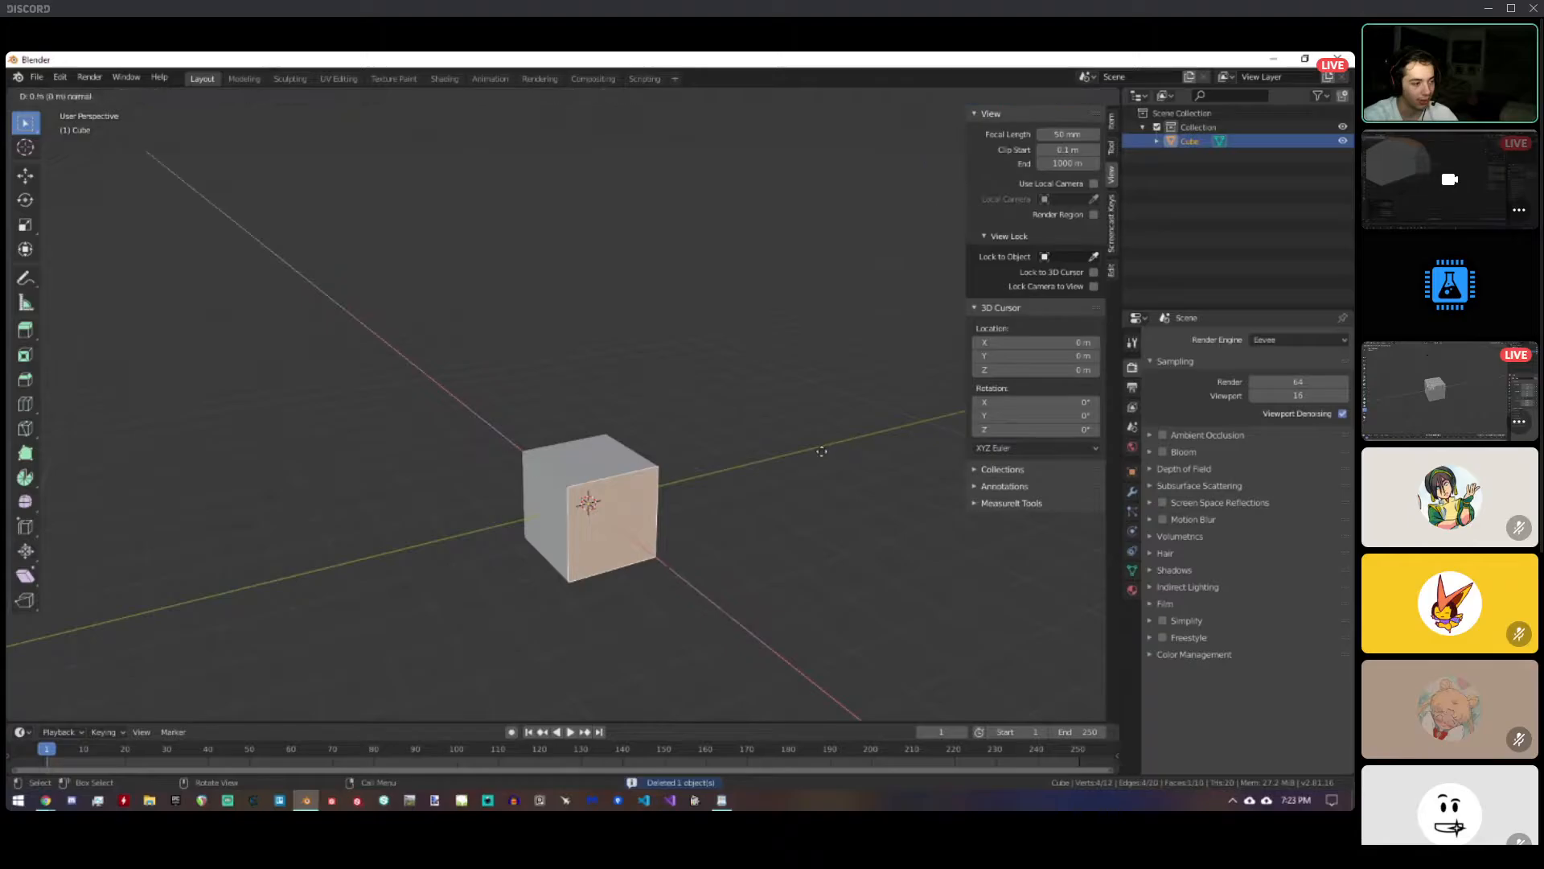
key(e)
click(861, 480)
key(s)
click(769, 483)
Extrude the cube's opposite end face by 3.5 m and scale it down into a tapered rear fuselage.
middle_drag(708, 474, 845, 489)
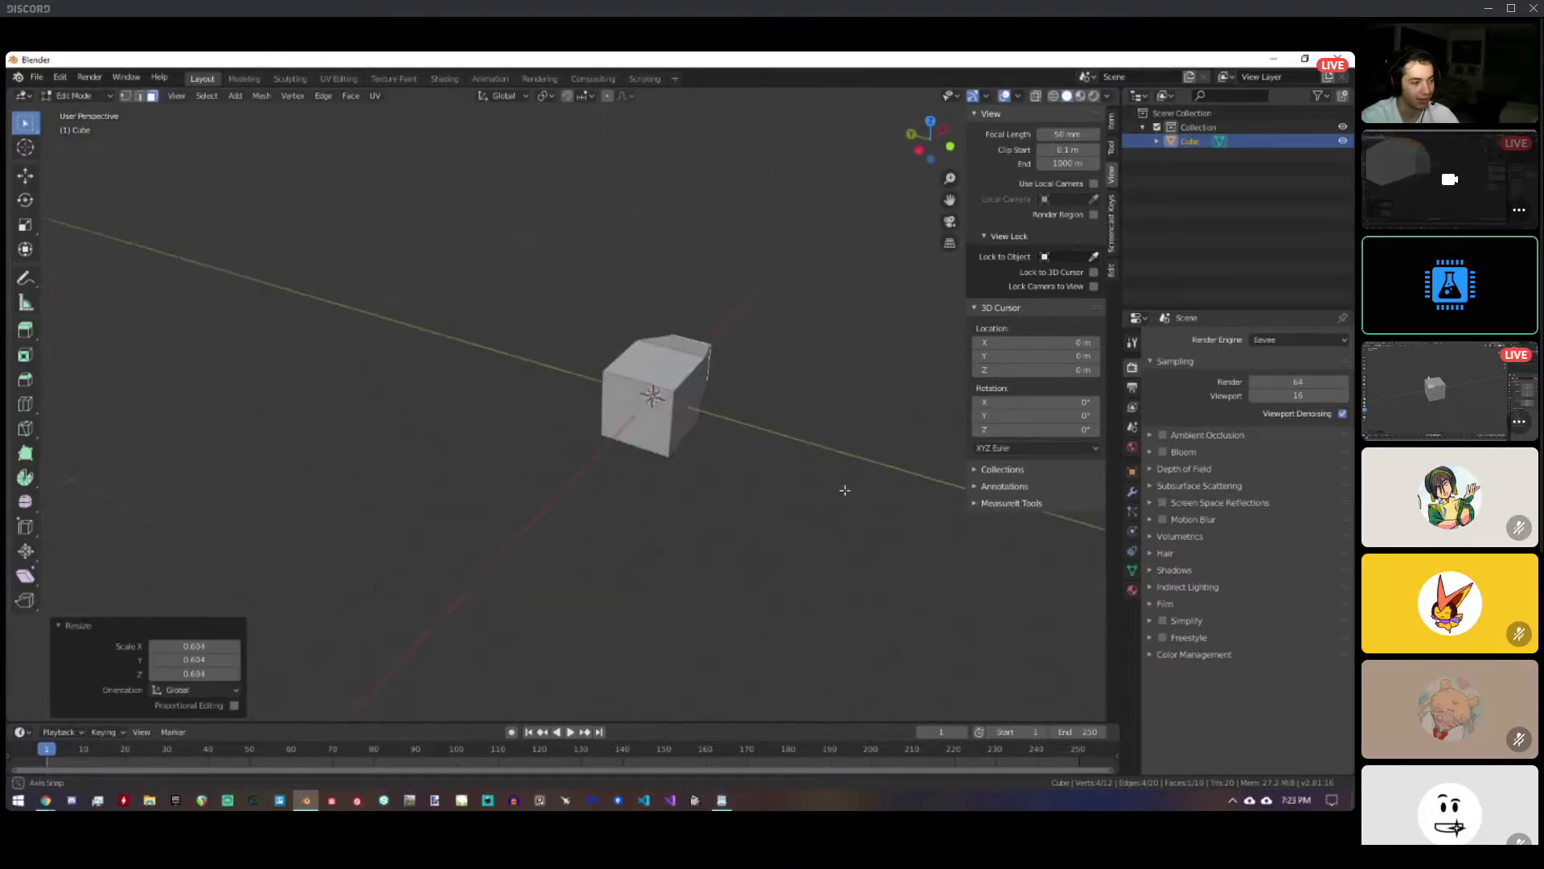
click(644, 411)
key(e)
click(670, 470)
key(s)
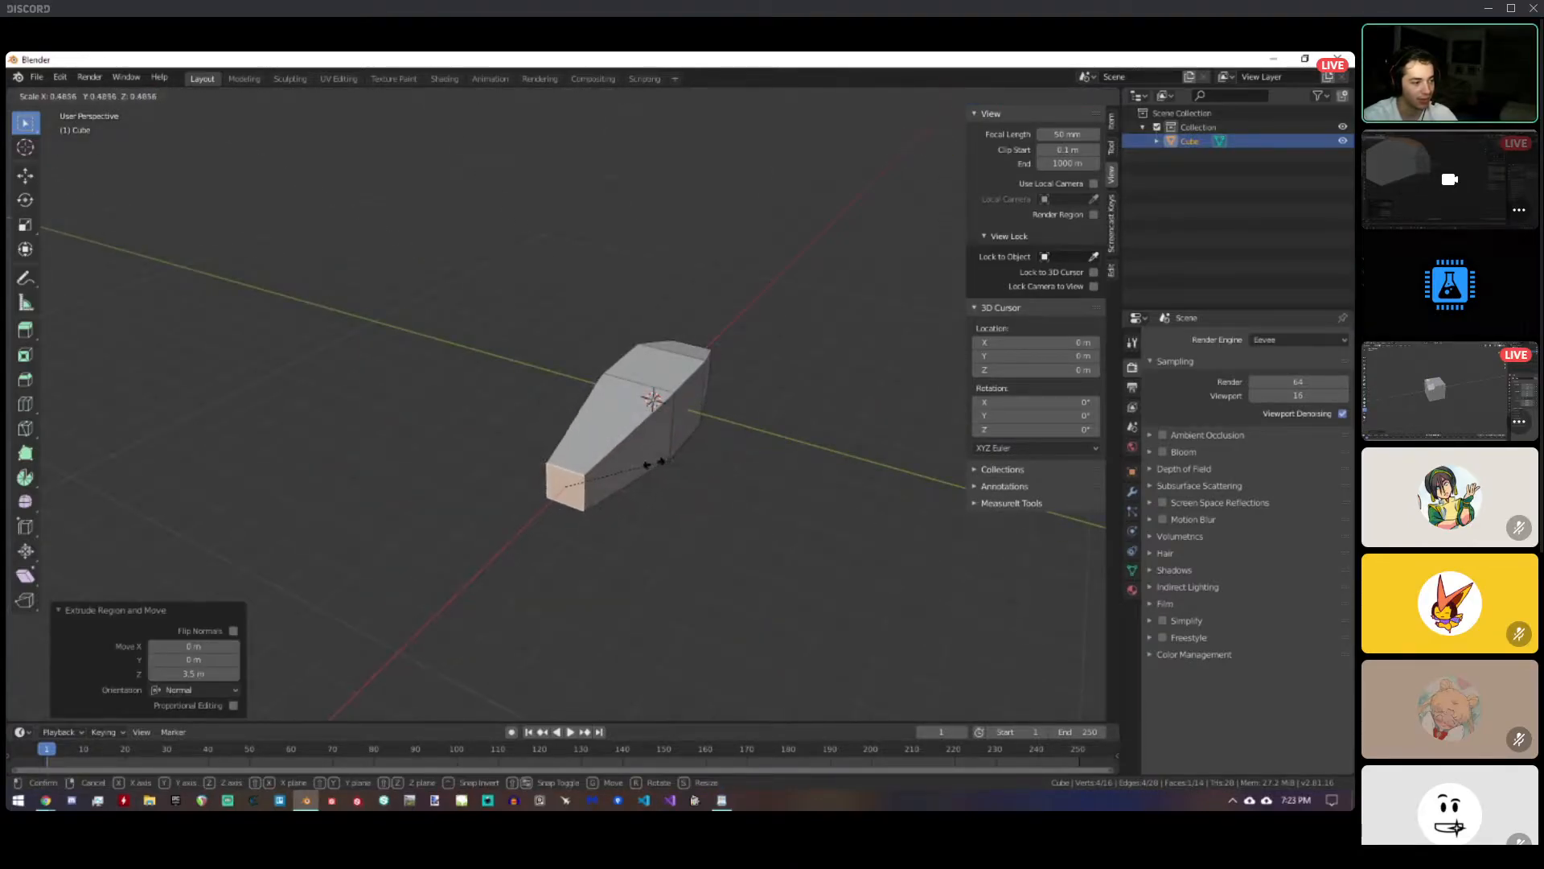
click(720, 471)
Extrude the narrowed rear face straight back to form a long tail section.
middle_drag(720, 471, 632, 446)
key(e)
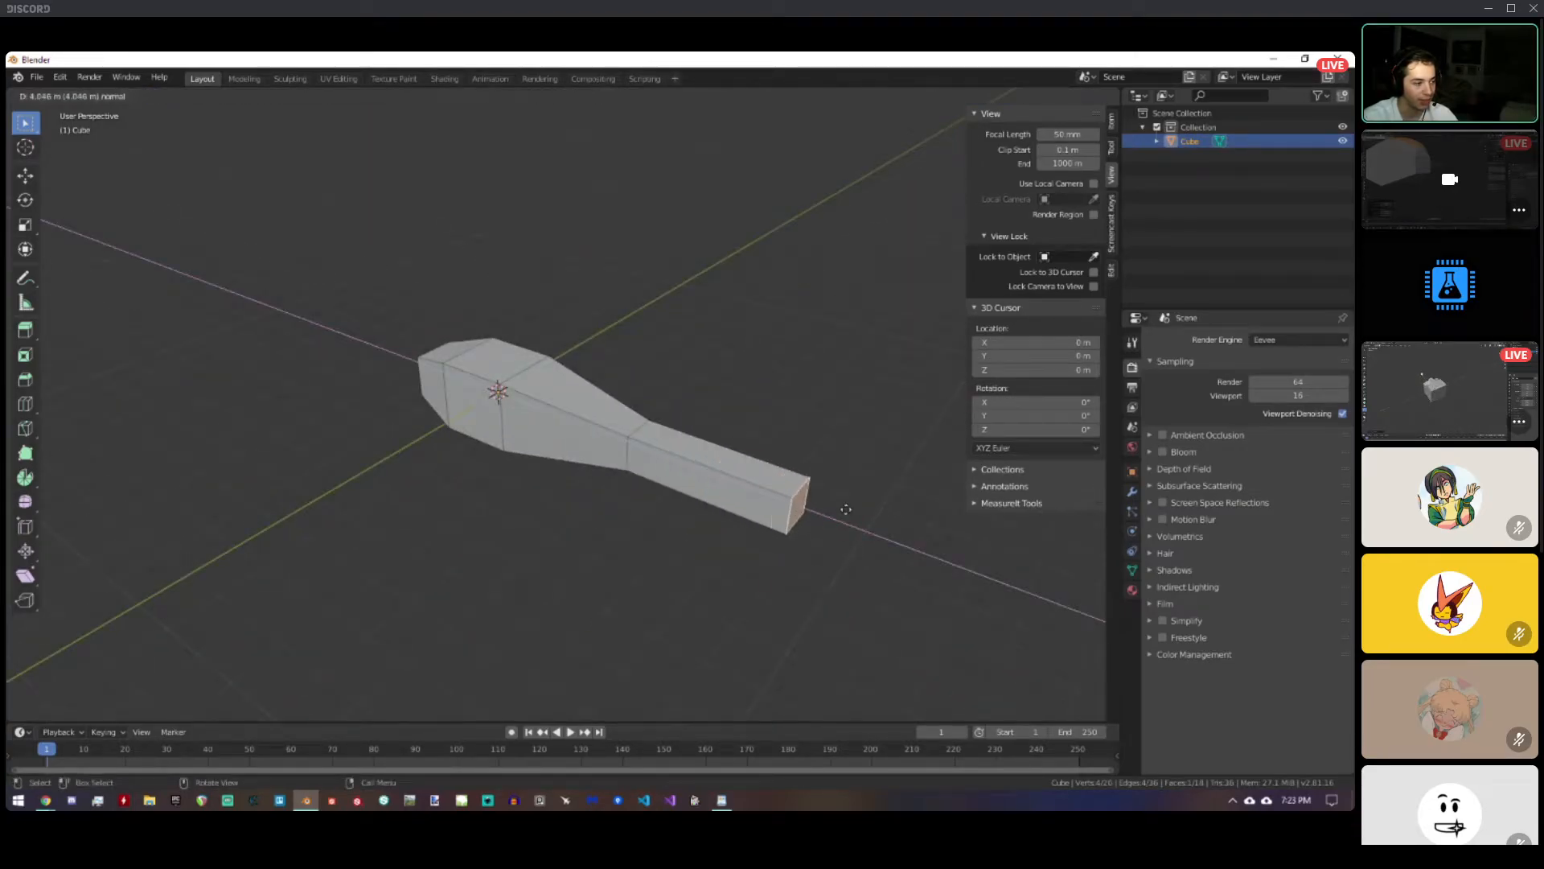
click(894, 538)
Select both long side faces of the tail section, extrude them in place, and scale them 19.05 along Y to form wings.
middle_drag(895, 537, 878, 550)
shift+click(752, 440)
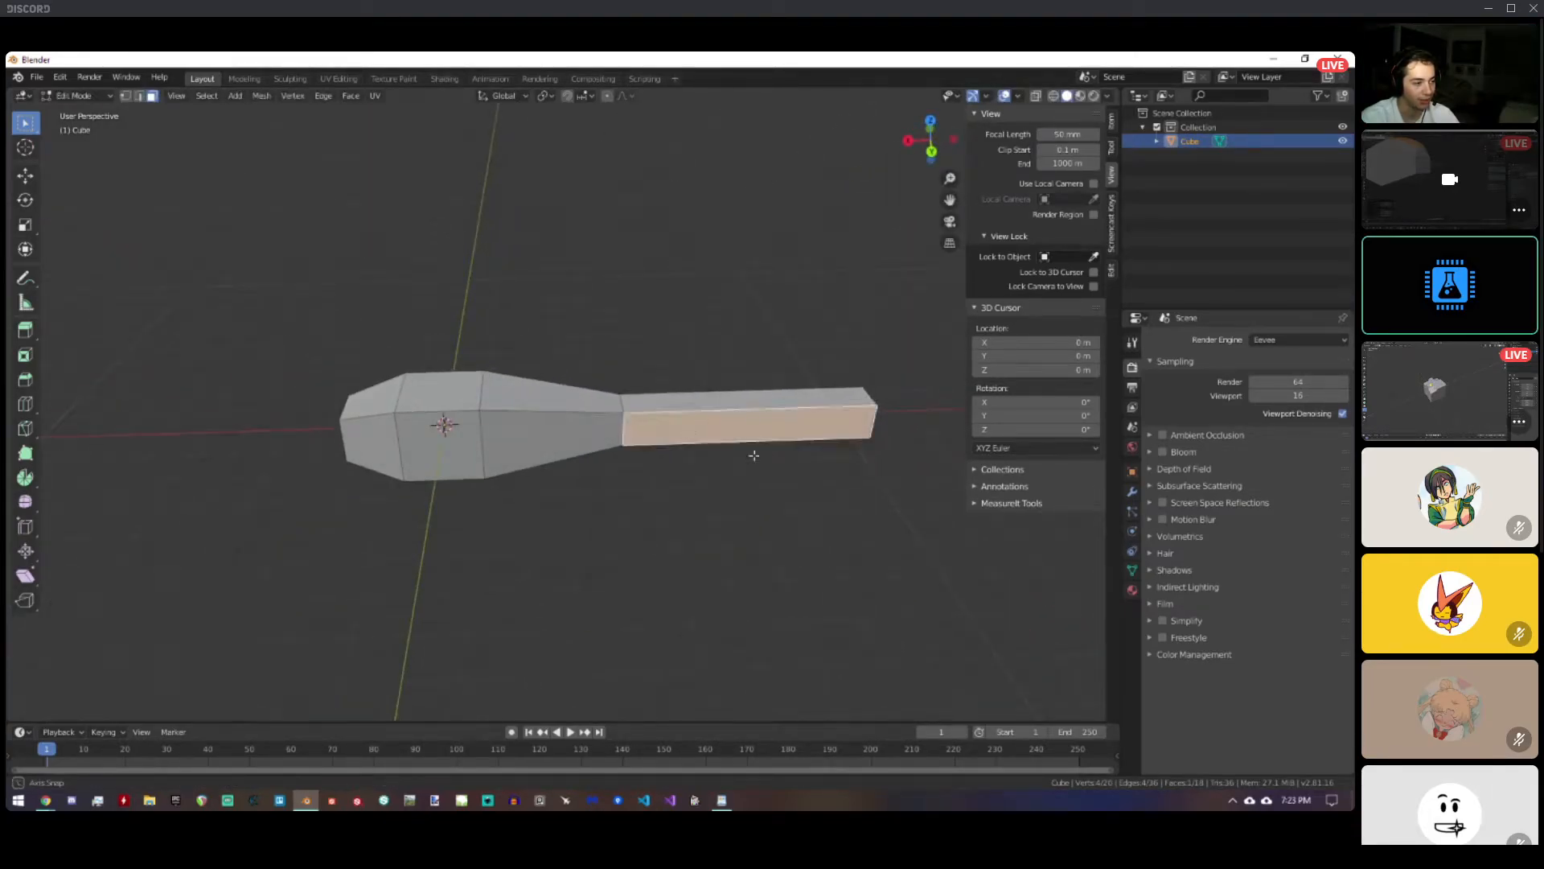
middle_drag(752, 448, 687, 539)
key(e)
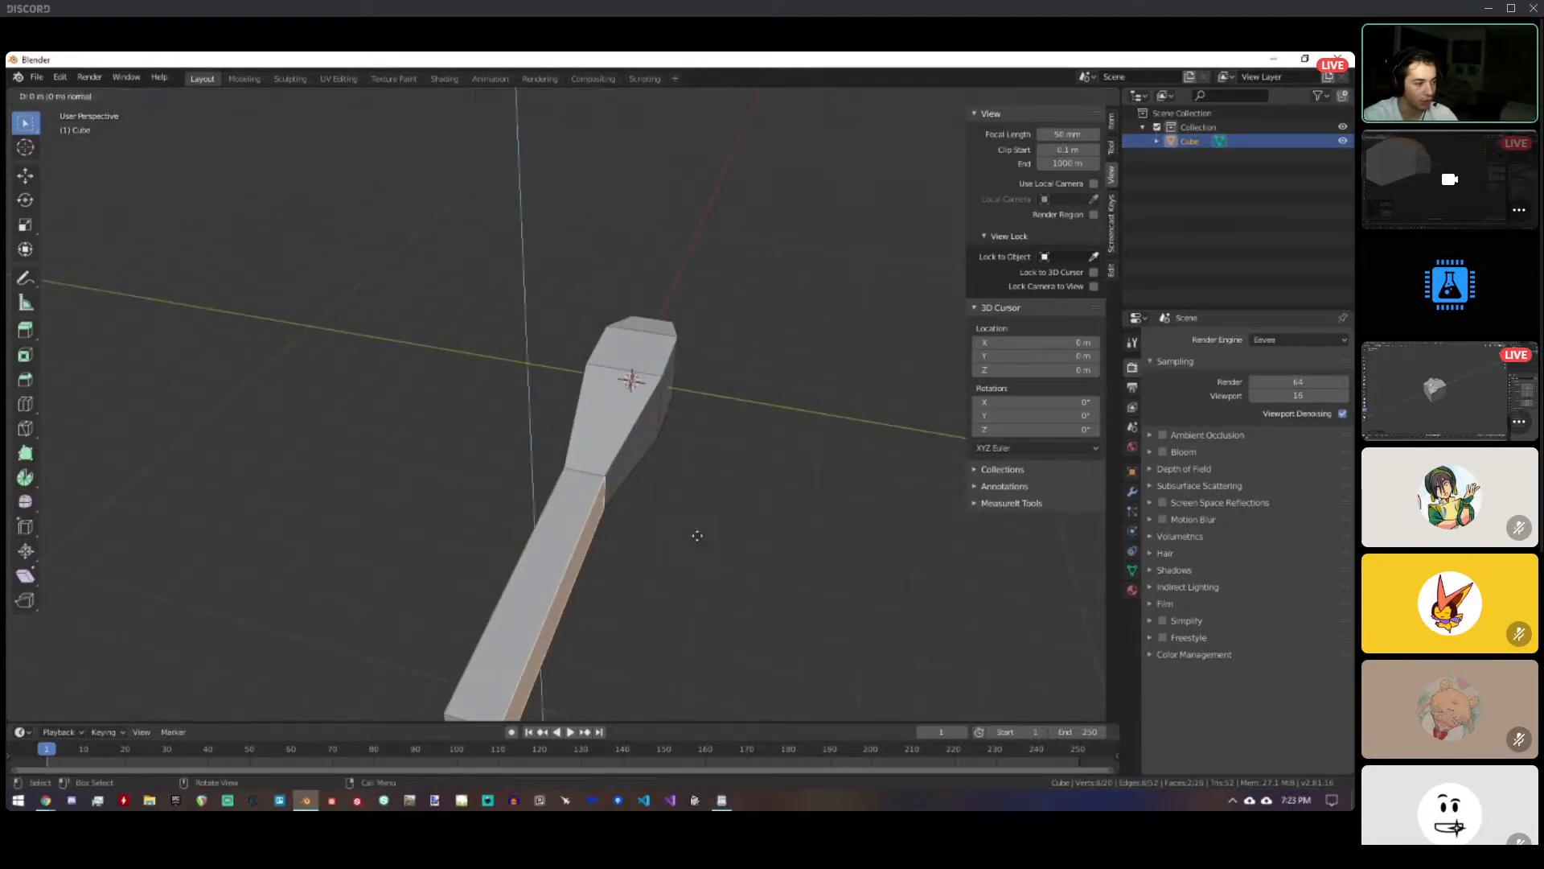
right_click(761, 466)
middle_drag(762, 467, 752, 393)
key(s)
key(y)
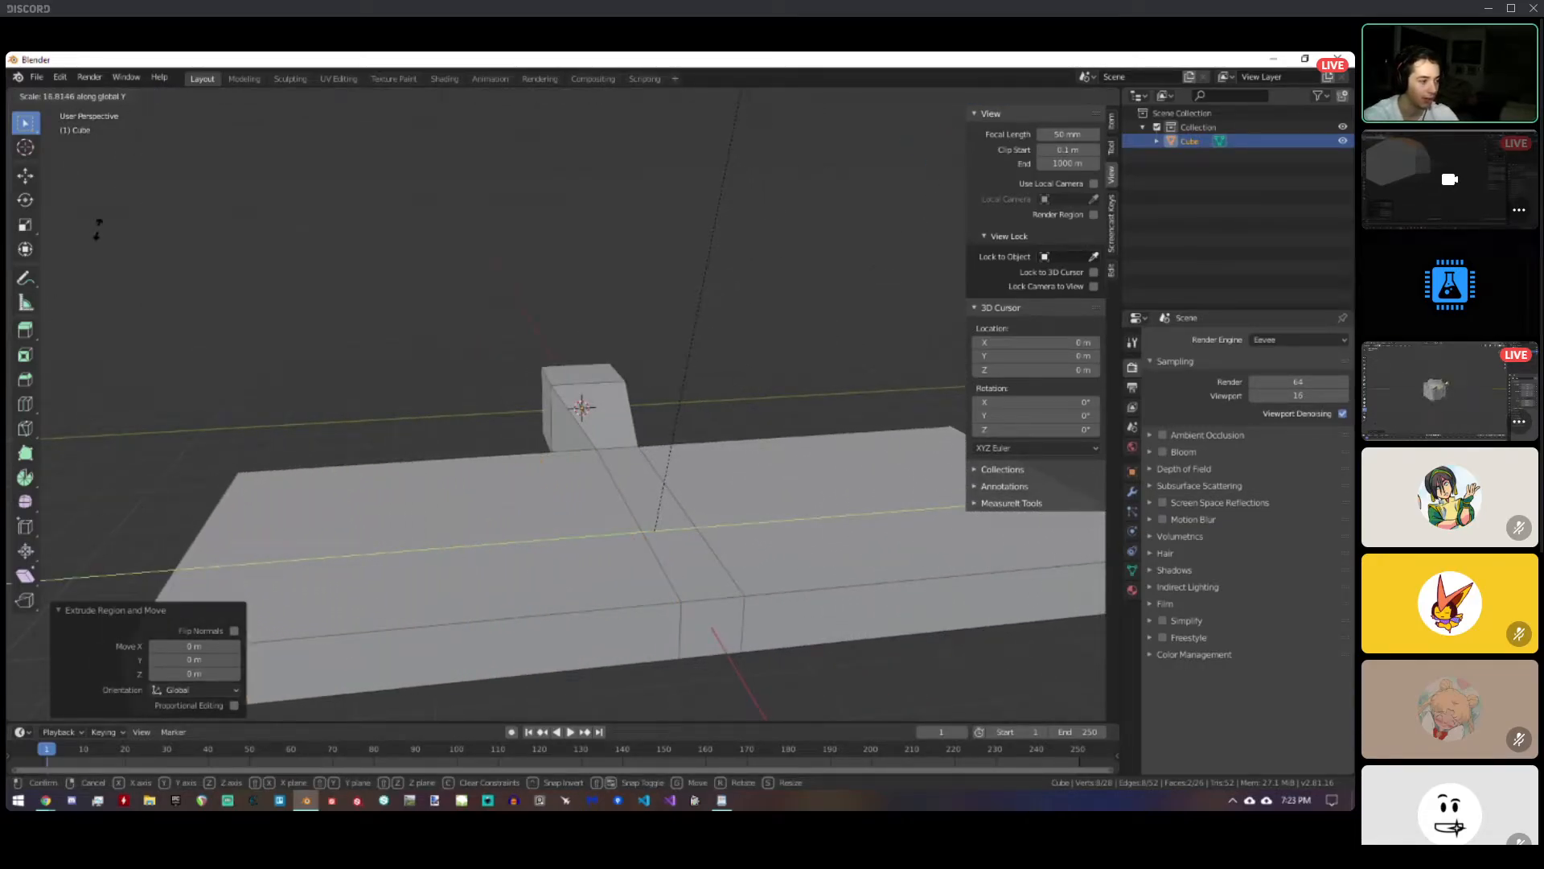
click(262, 508)
Thin both wing tip faces by scaling them to 0.282 along Z.
scroll(416, 325, down, 4)
middle_drag(558, 399, 872, 324)
key(s)
key(z)
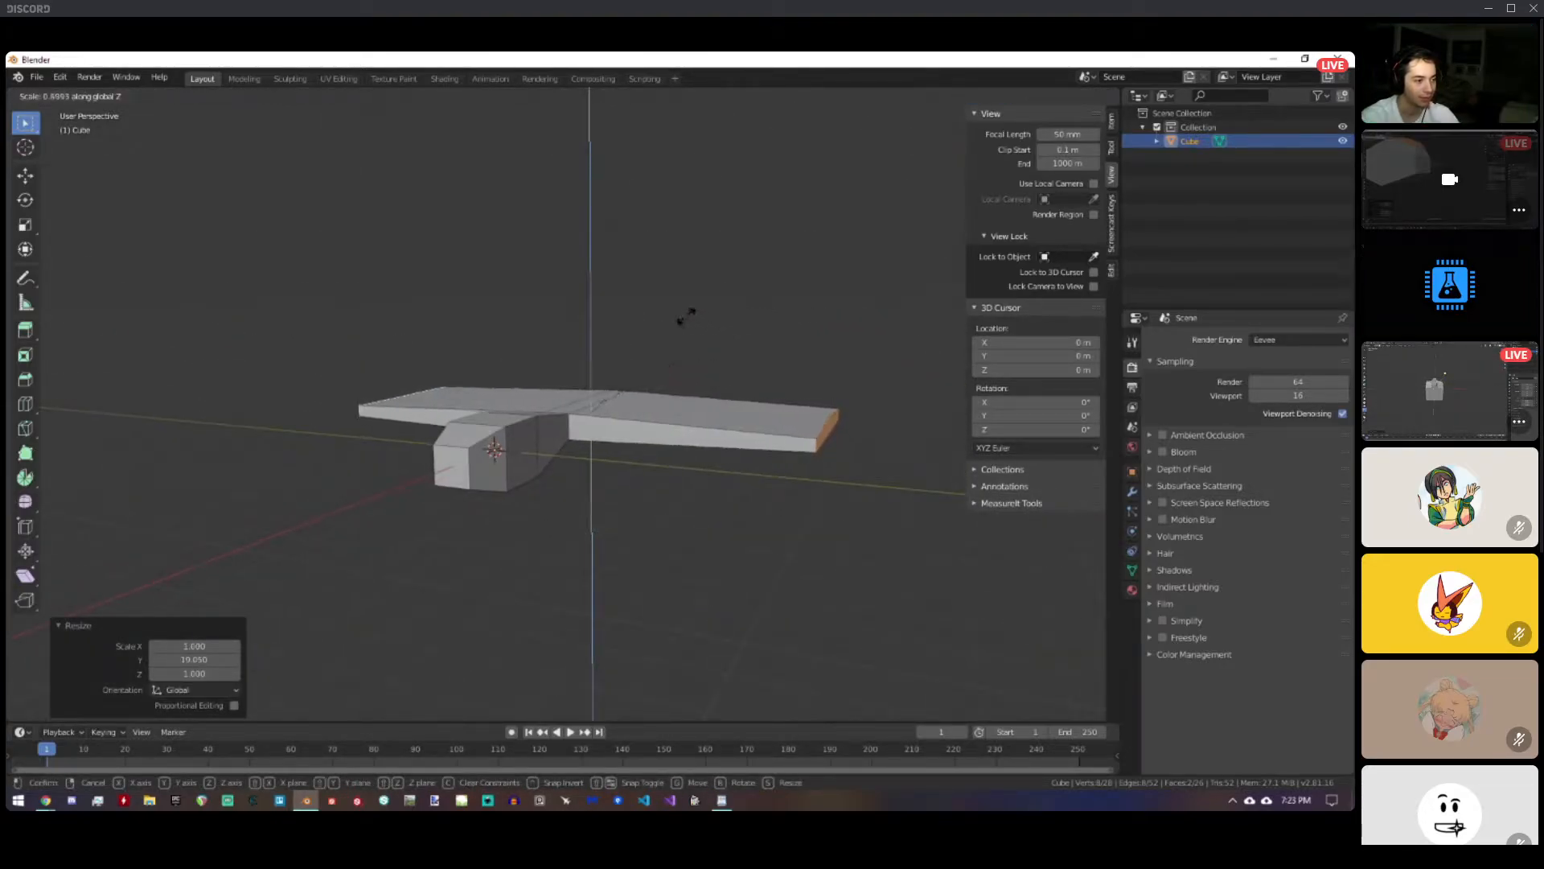
click(618, 330)
Narrow the wing tips along X and sweep them backward by moving them -6.31 m along X.
middle_drag(649, 369, 586, 368)
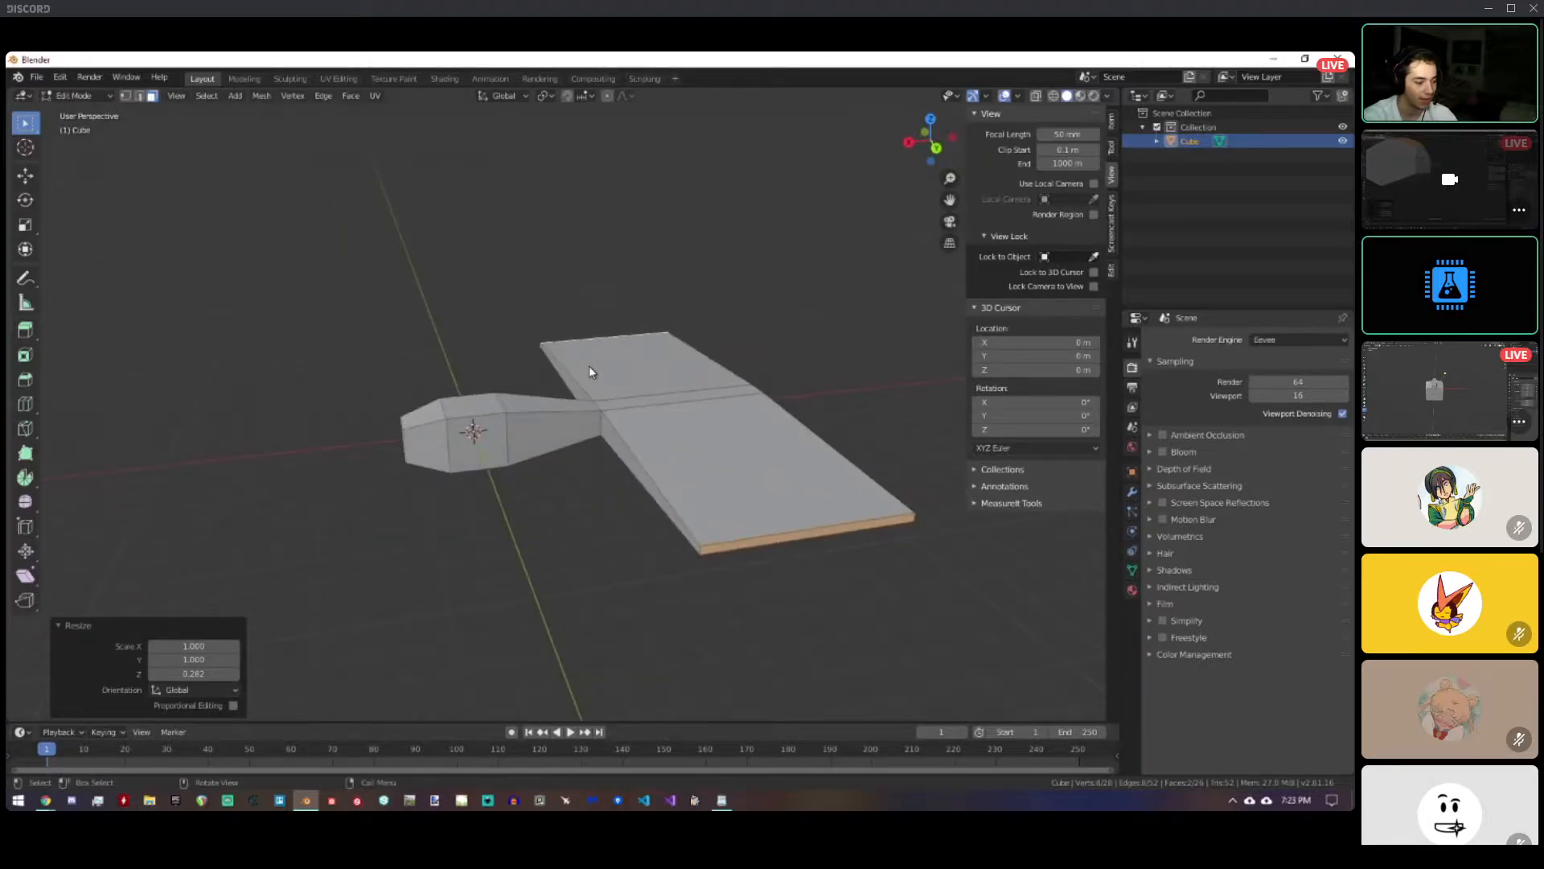
key(s)
key(x)
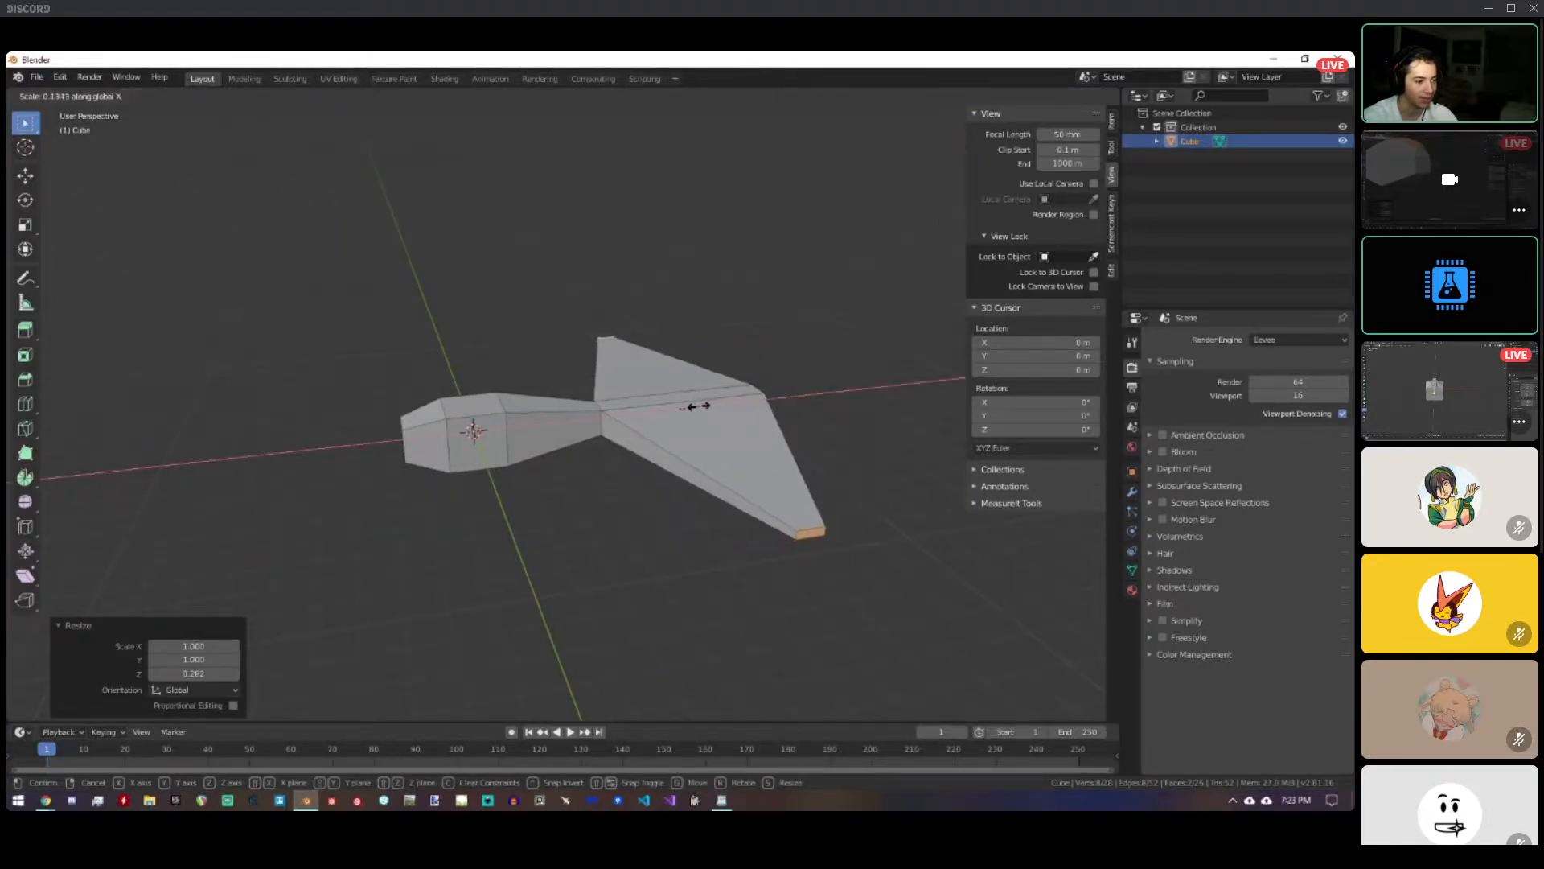
click(768, 420)
key(g)
key(x)
click(894, 390)
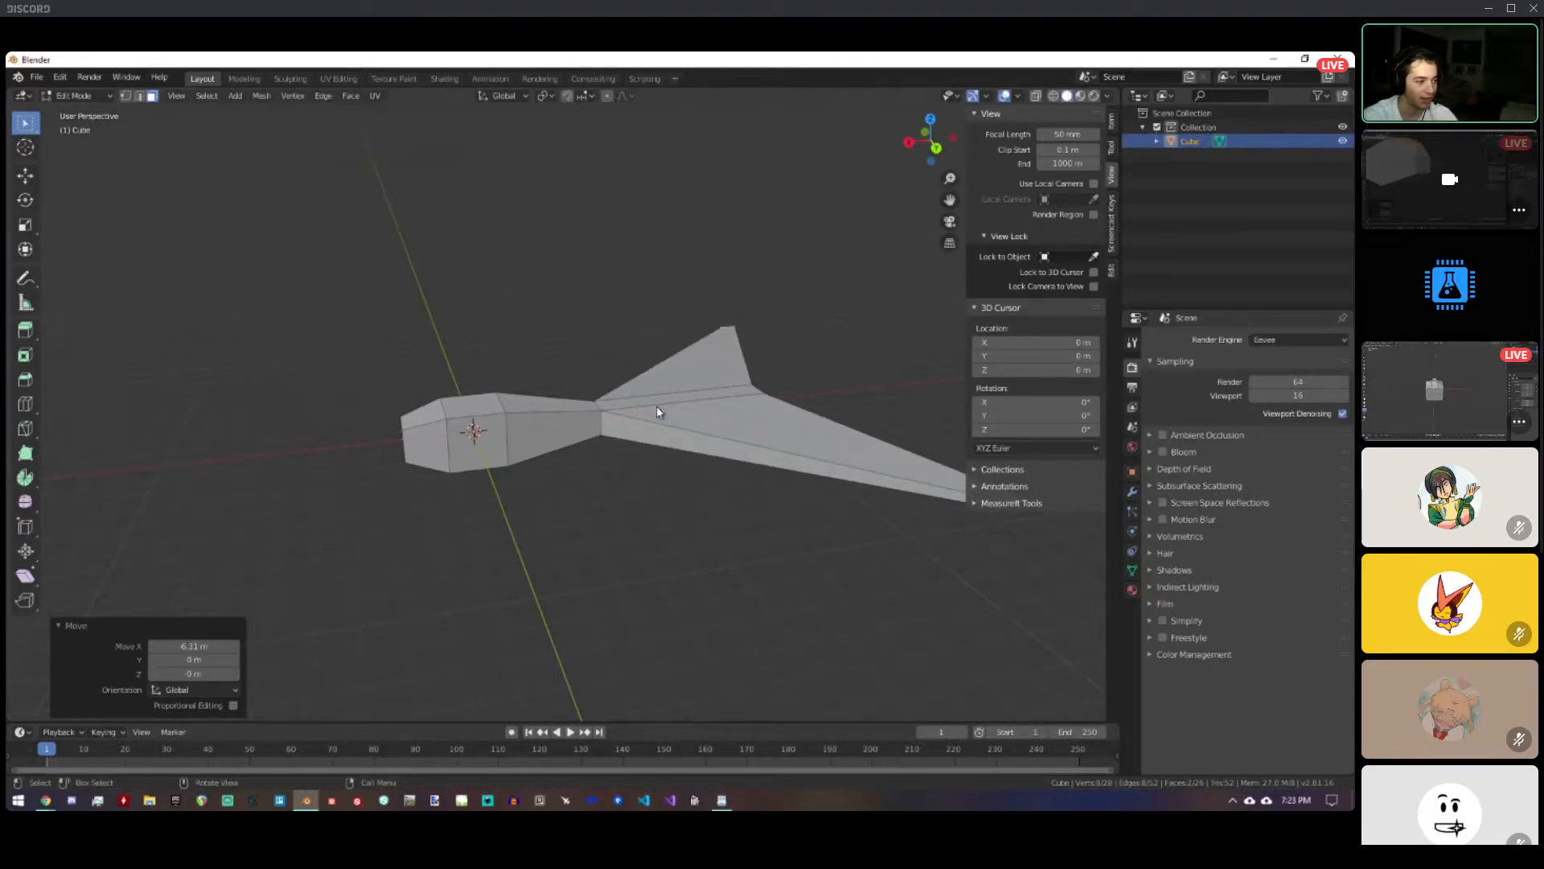
Recess the nose's front face and extrude a spike from the inner face scaled to 0.422.
middle_drag(636, 410, 726, 432)
click(562, 508)
middle_drag(562, 514, 610, 456)
key(e)
click(728, 503)
key(s)
click(676, 493)
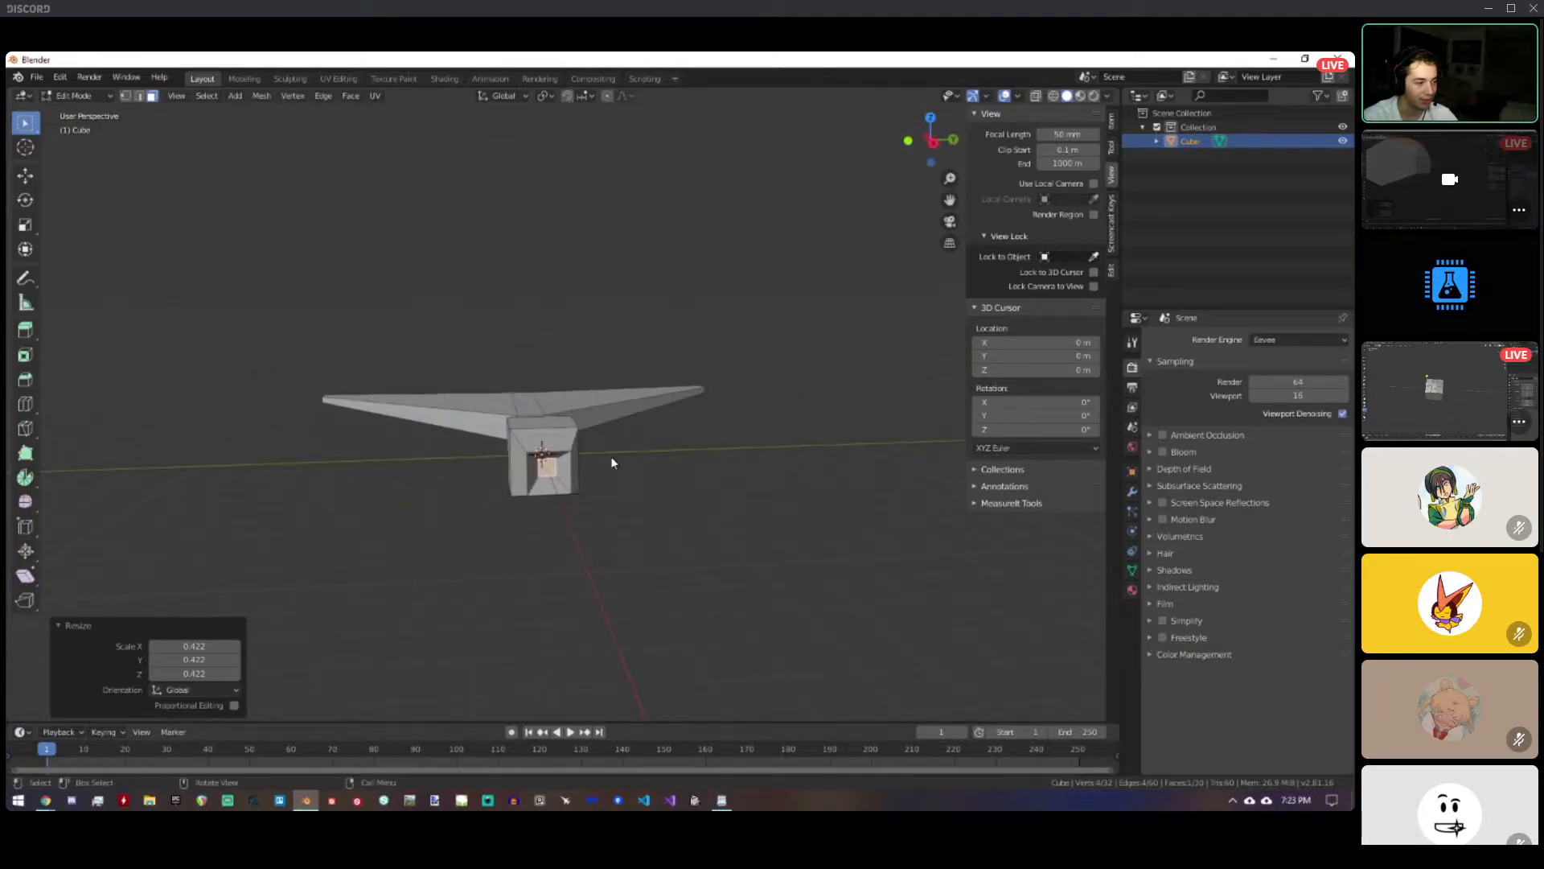
click(562, 475)
Inset the fuselage's middle top face to suggest a canopy, and view the aircraft in Object Mode.
middle_drag(561, 475, 629, 443)
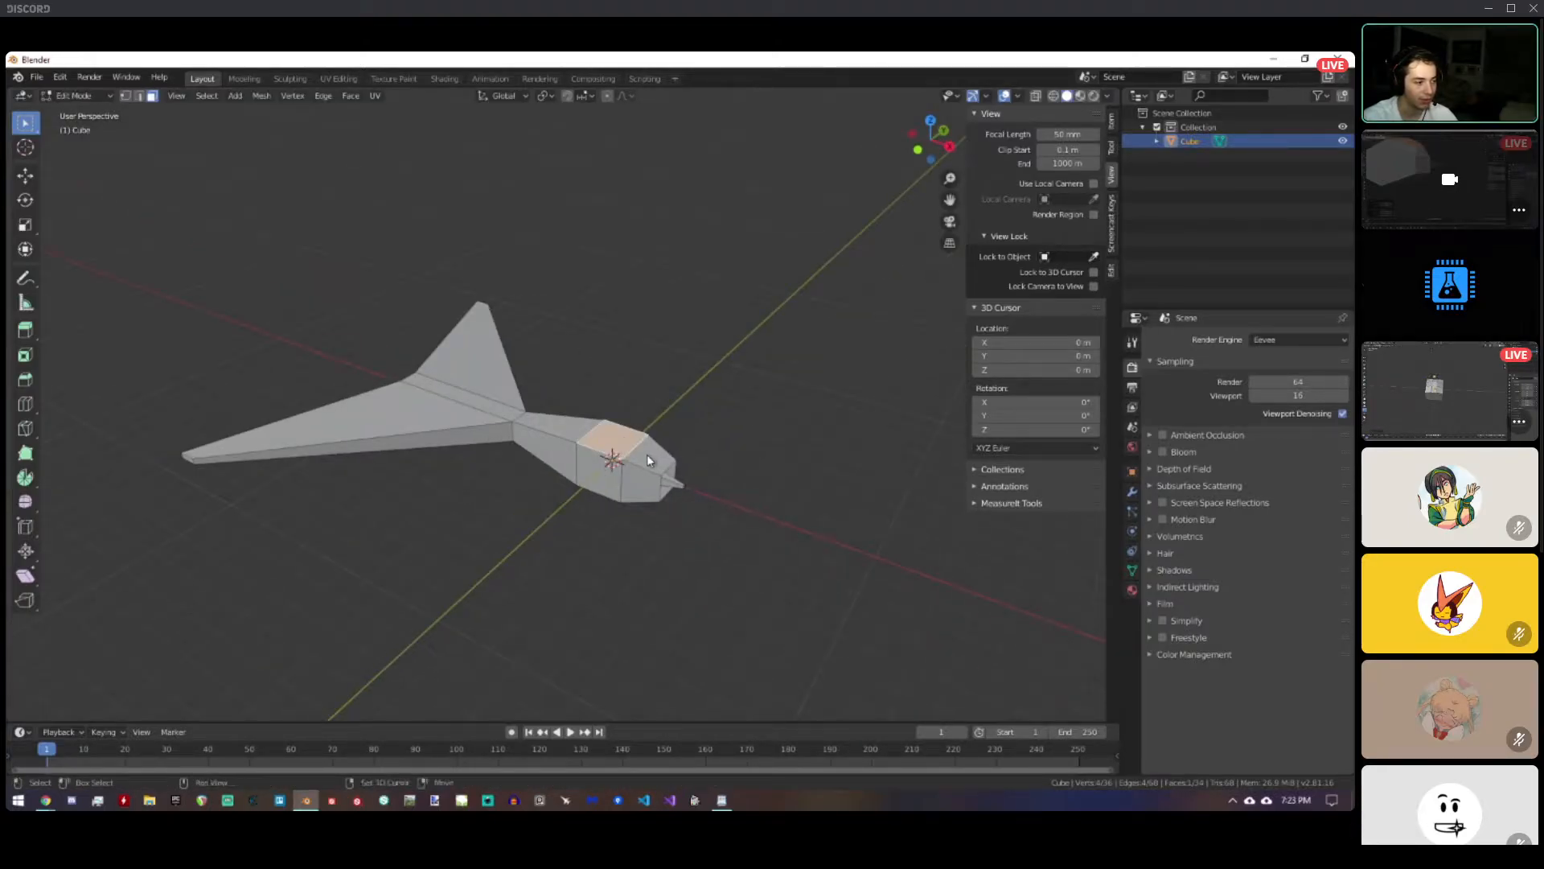
key(i)
click(692, 444)
key(Tab)
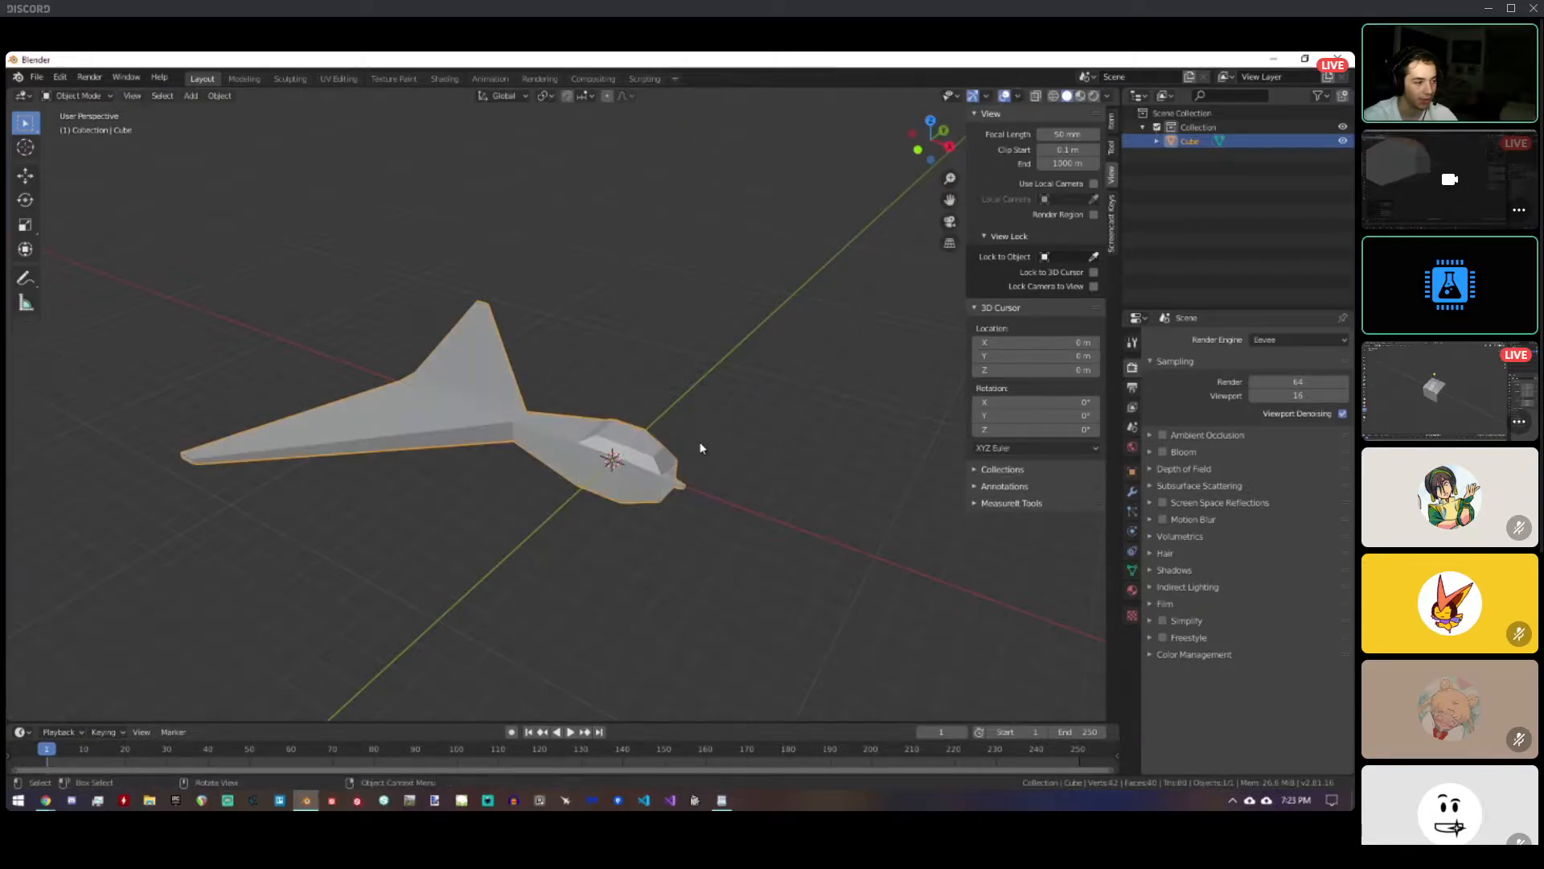
middle_drag(701, 448, 478, 528)
In Edit Mode, extrude the tail's rear face with a scale of 0.796, and build an inner exhaust ring scaled to 0.56.
key(Tab)
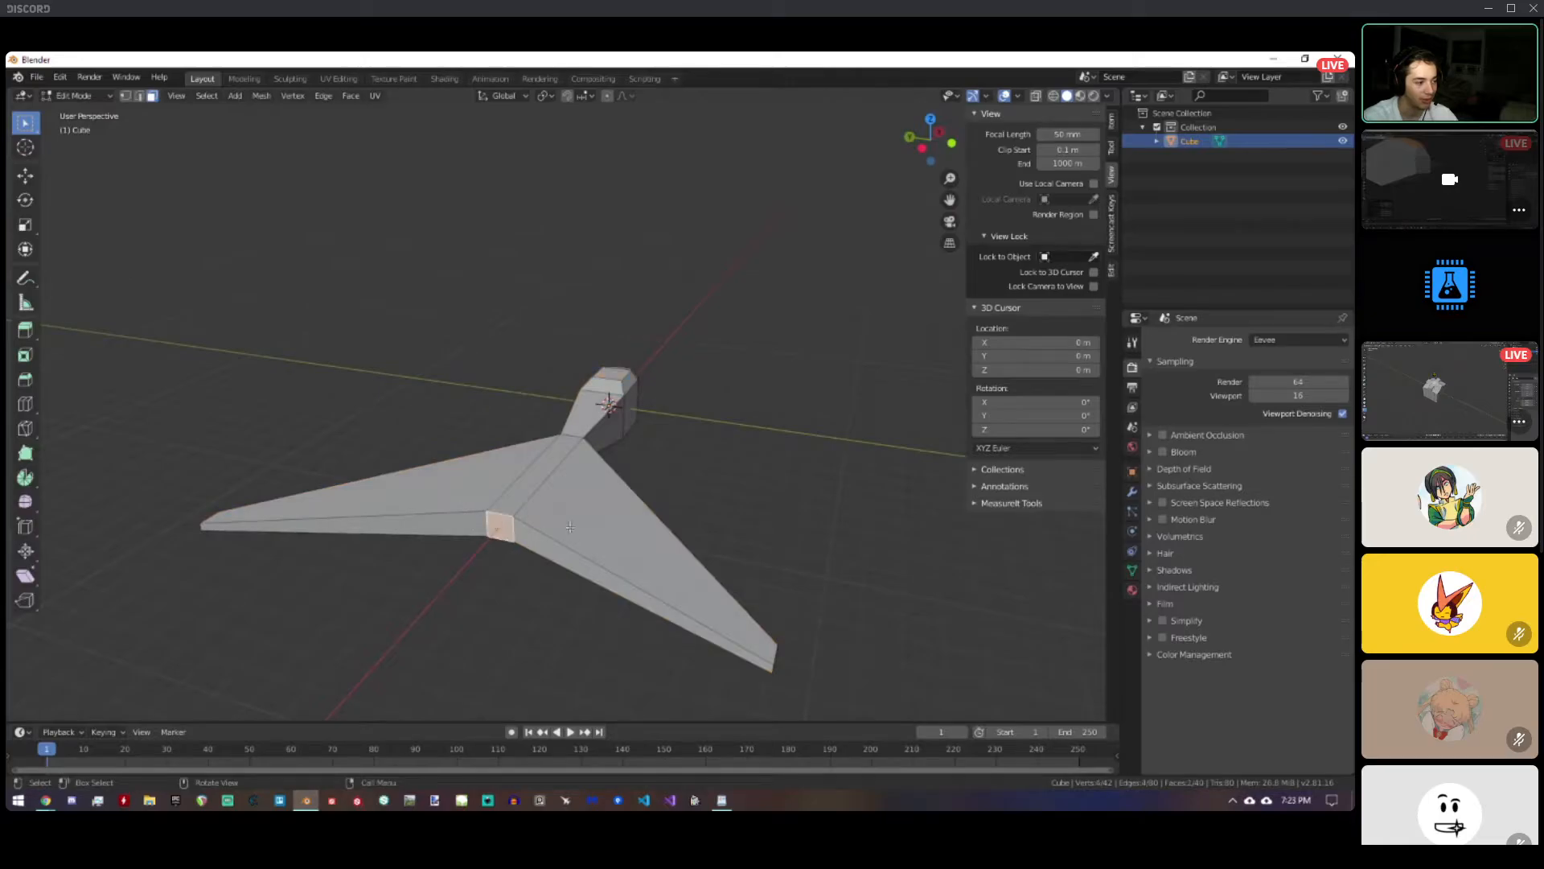
key(e)
key(s)
click(604, 519)
key(e)
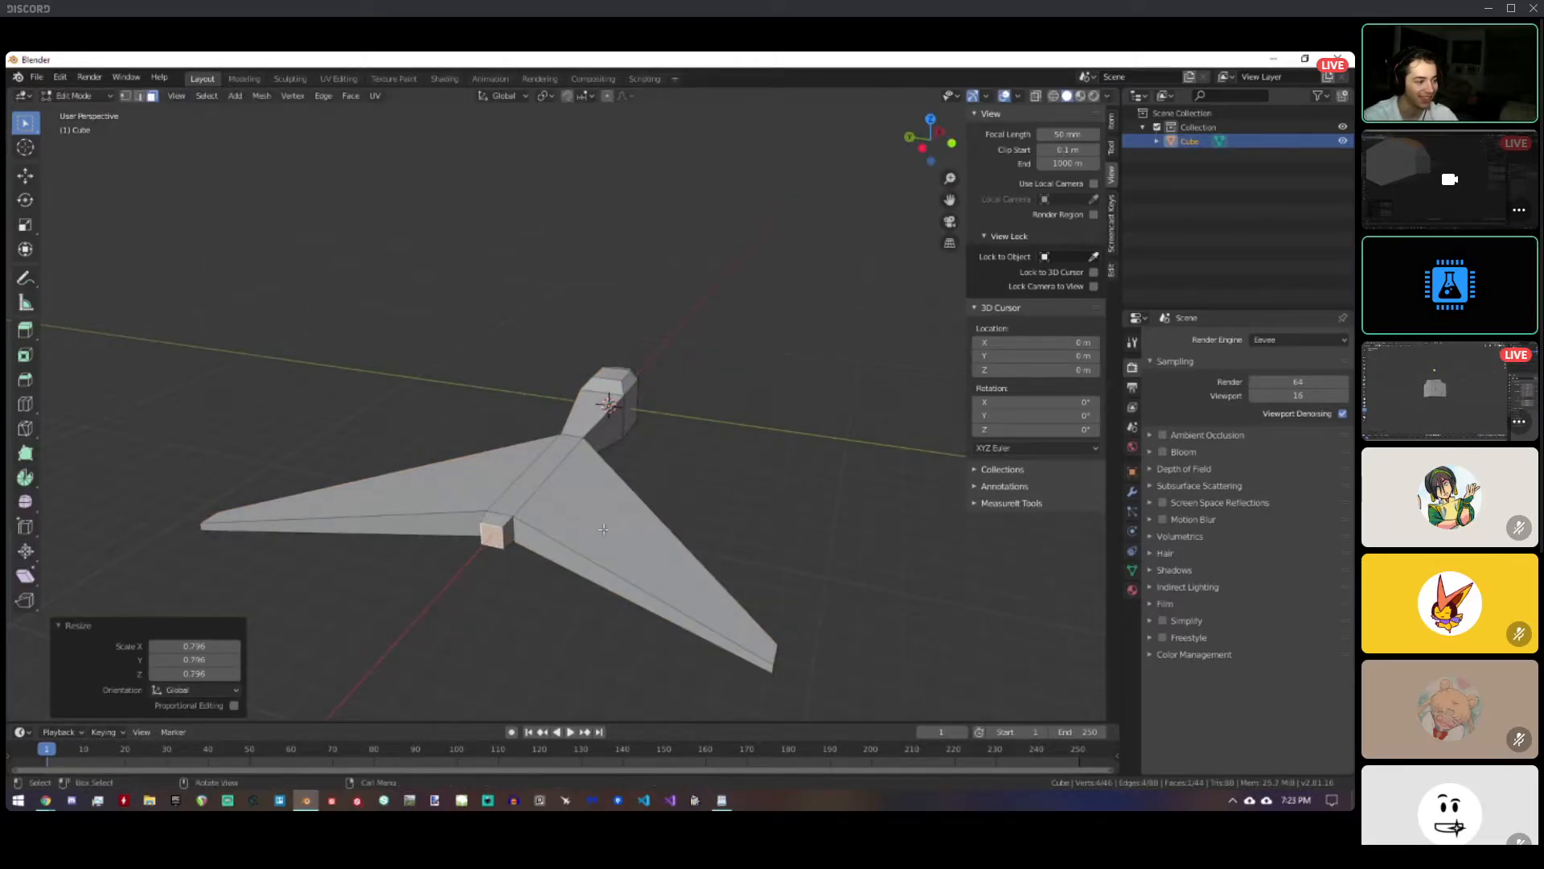
key(s)
click(542, 526)
key(e)
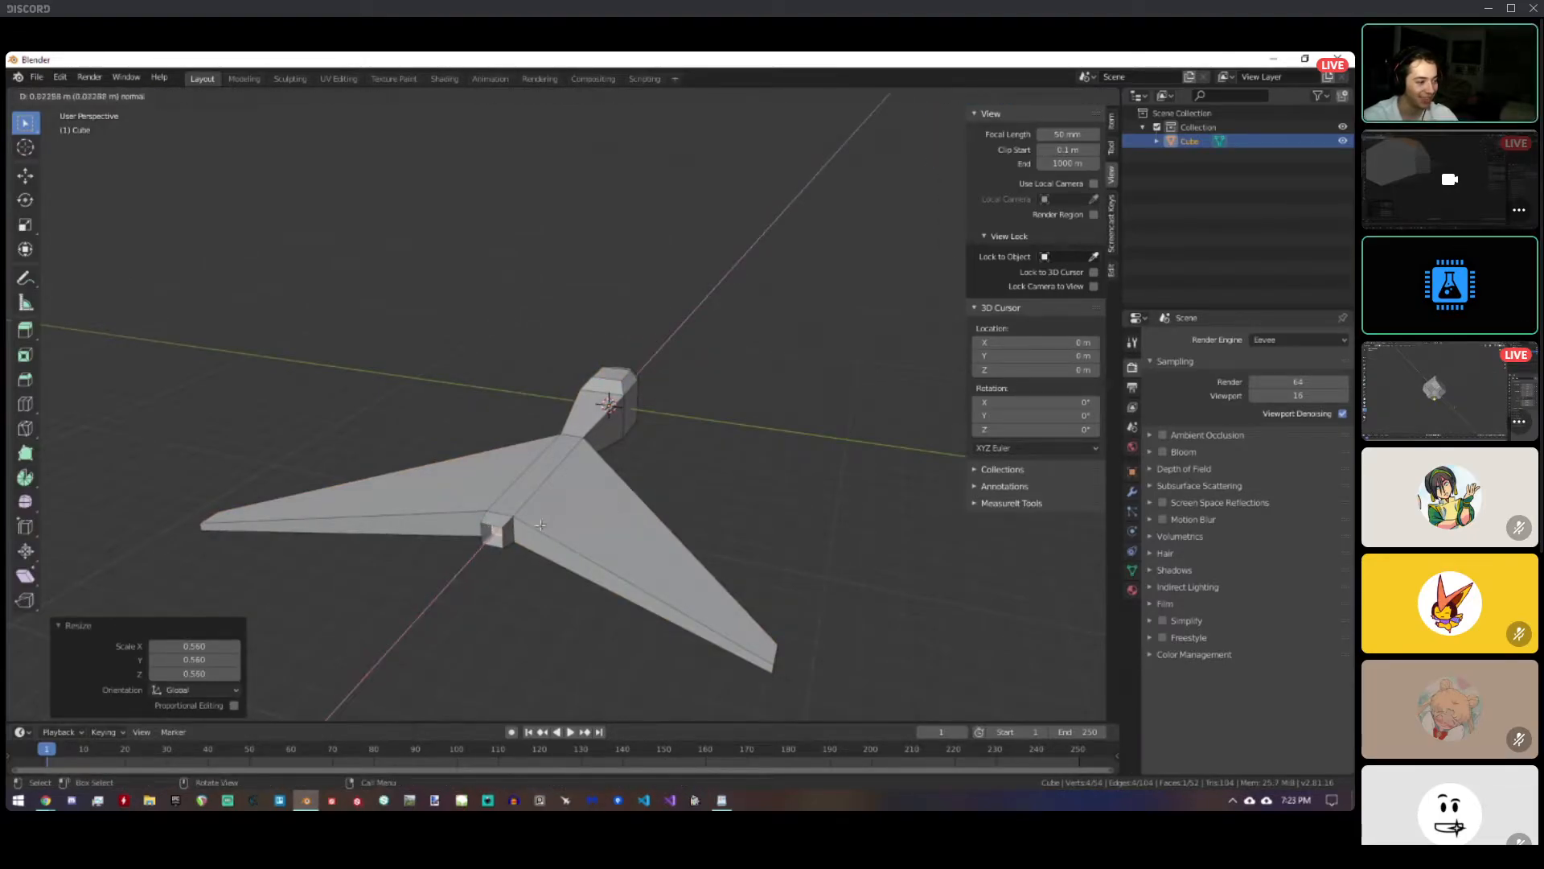
right_click(541, 525)
middle_drag(540, 525, 226, 718)
click(603, 442)
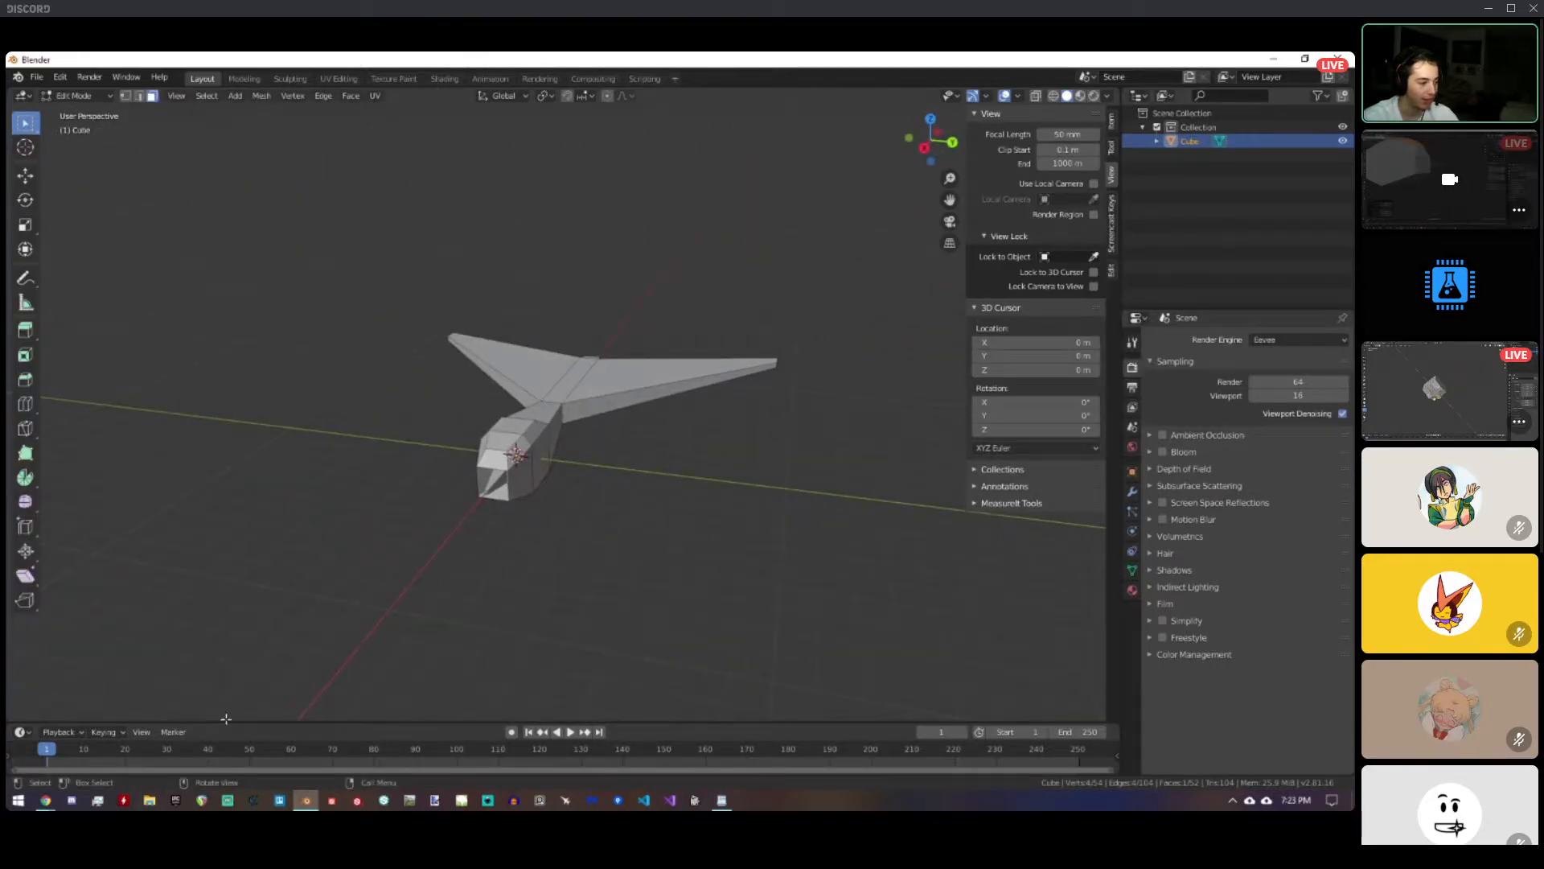
Switch to the Google Slides deck and present it from the "What did we just learn?" slide.
mouse_move(46, 801)
click(241, 748)
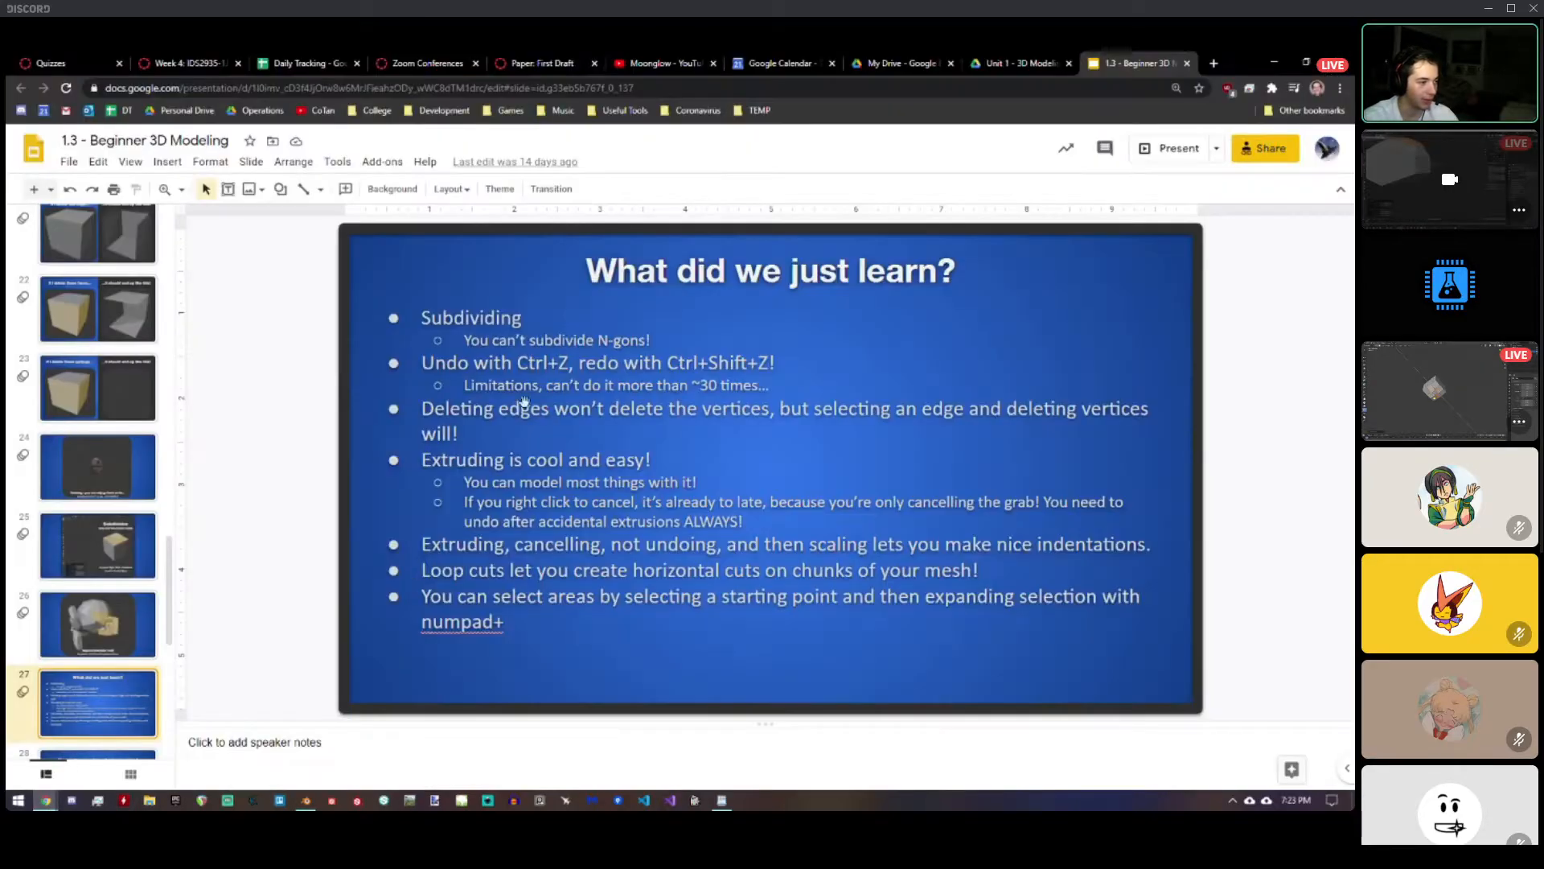
click(1210, 167)
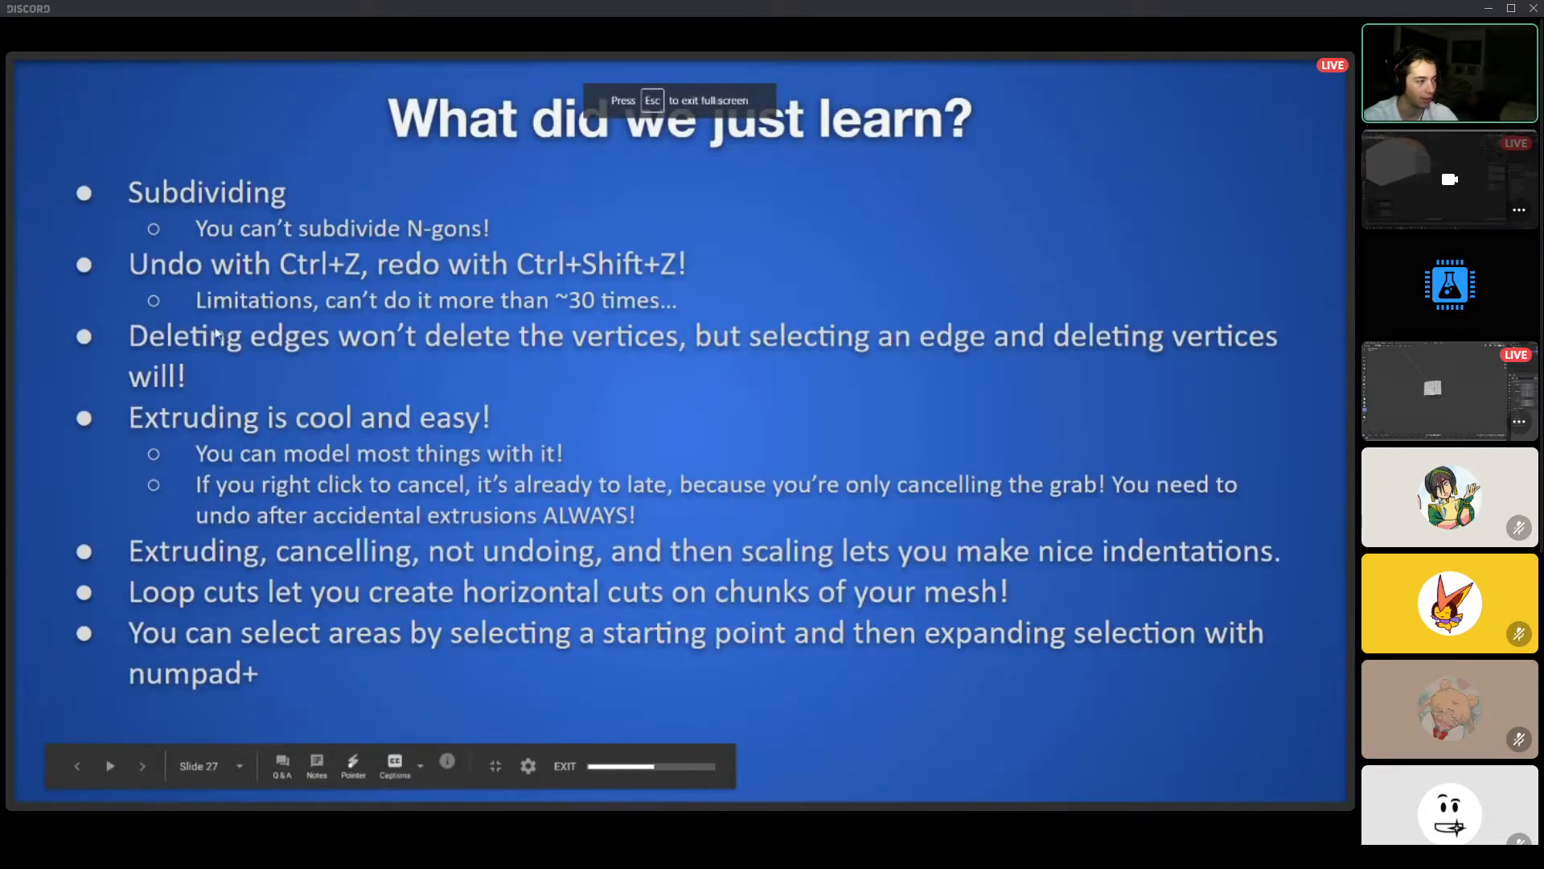
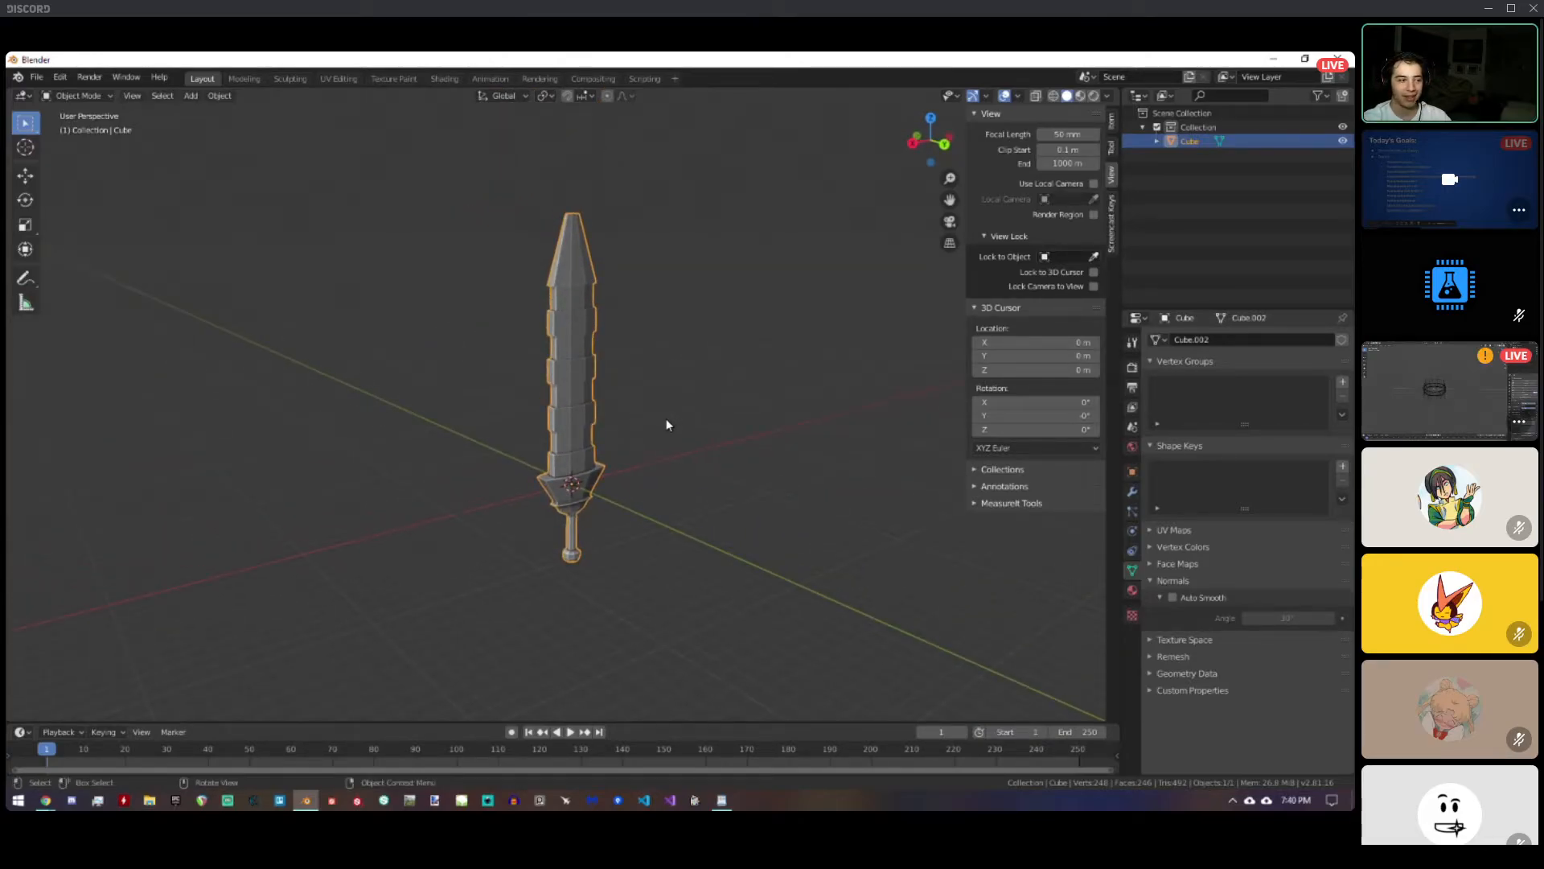
Switch from the finished sword to the "1.4 - Intermediate 3D Modeling" deck and present it from the sword hilt slide, advancing the slideshow.
middle_drag(652, 438, 730, 486)
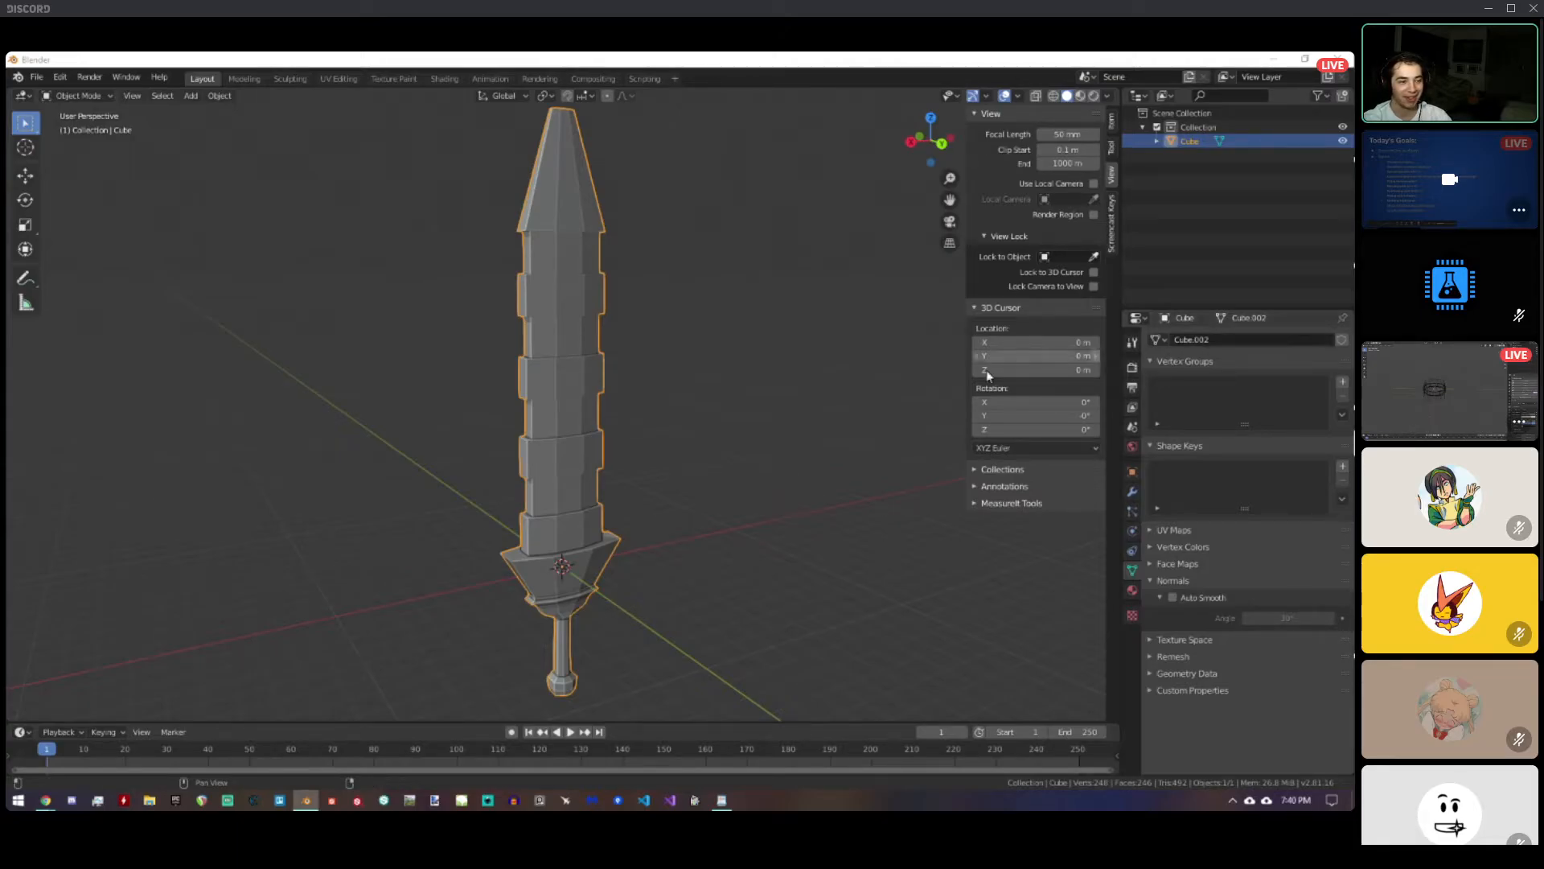
middle_drag(687, 307, 689, 407)
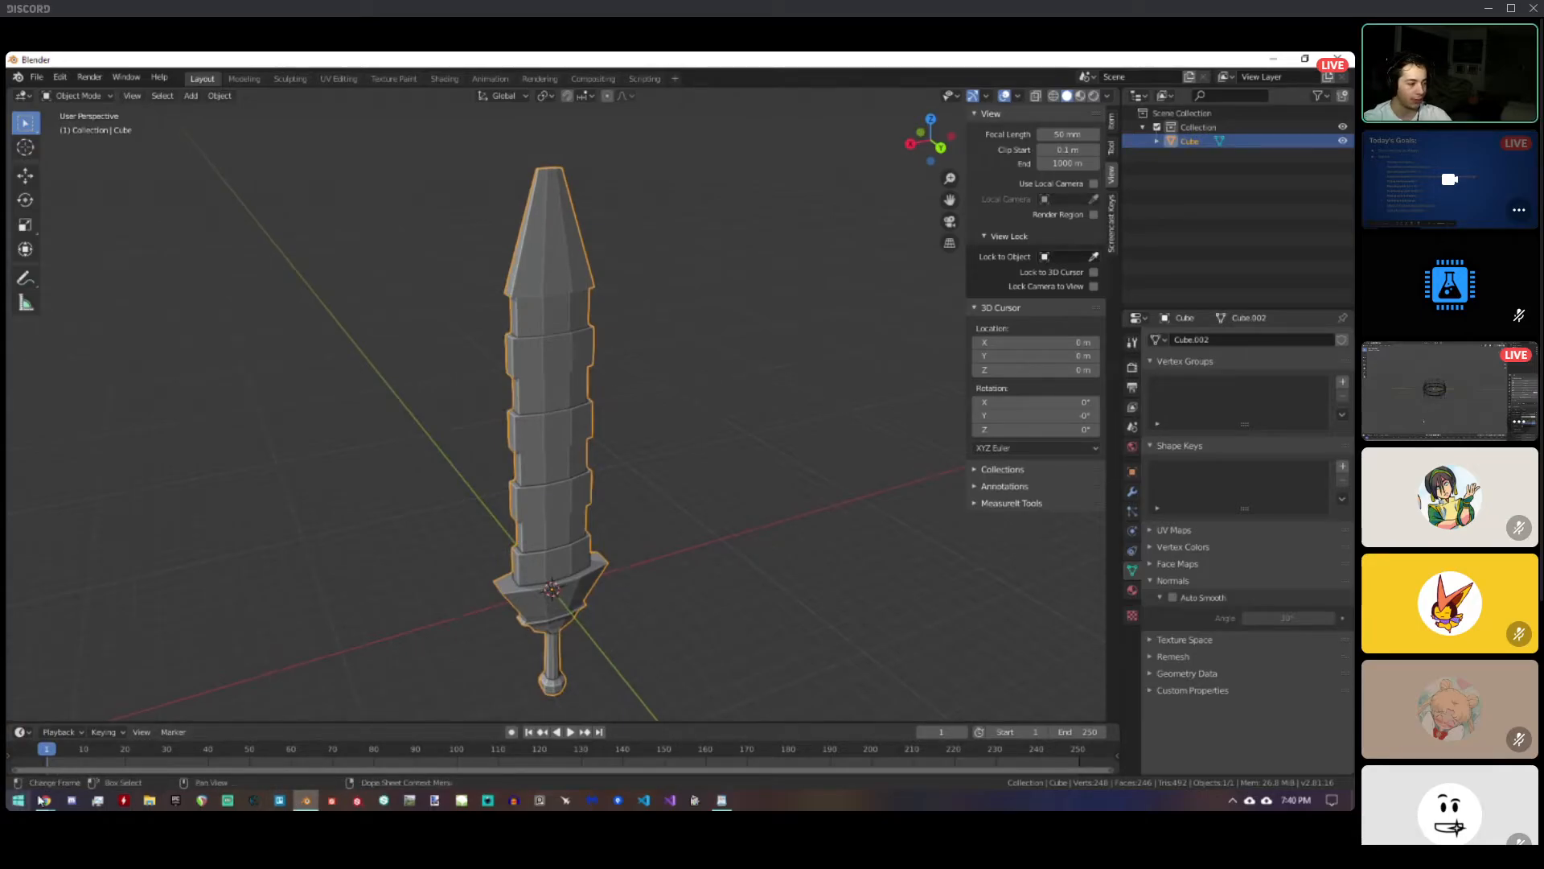
mouse_move(46, 800)
click(231, 744)
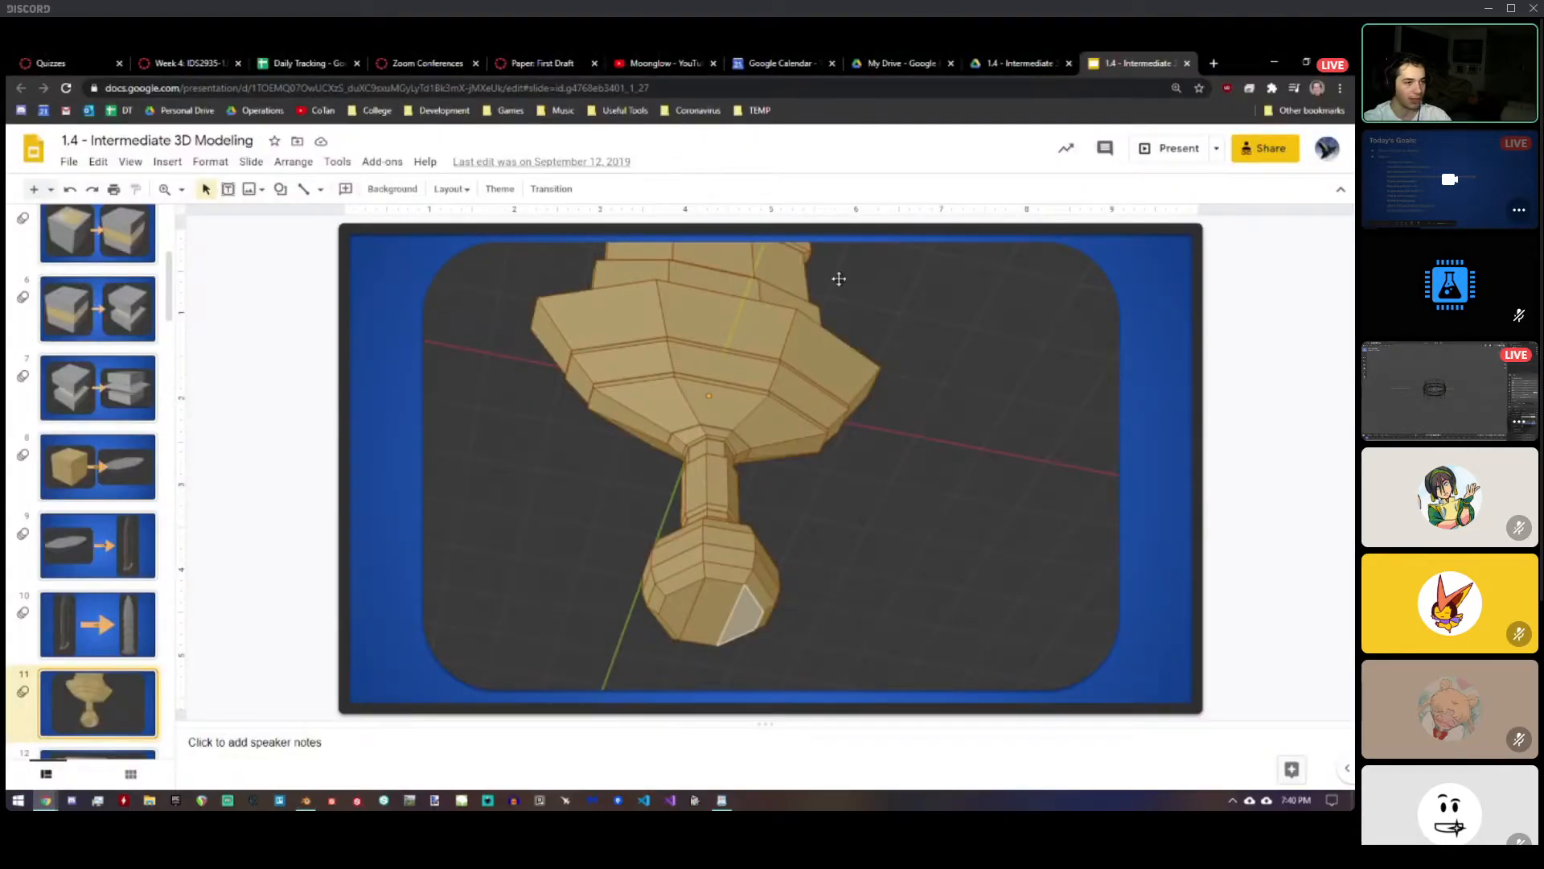
click(1175, 151)
click(912, 350)
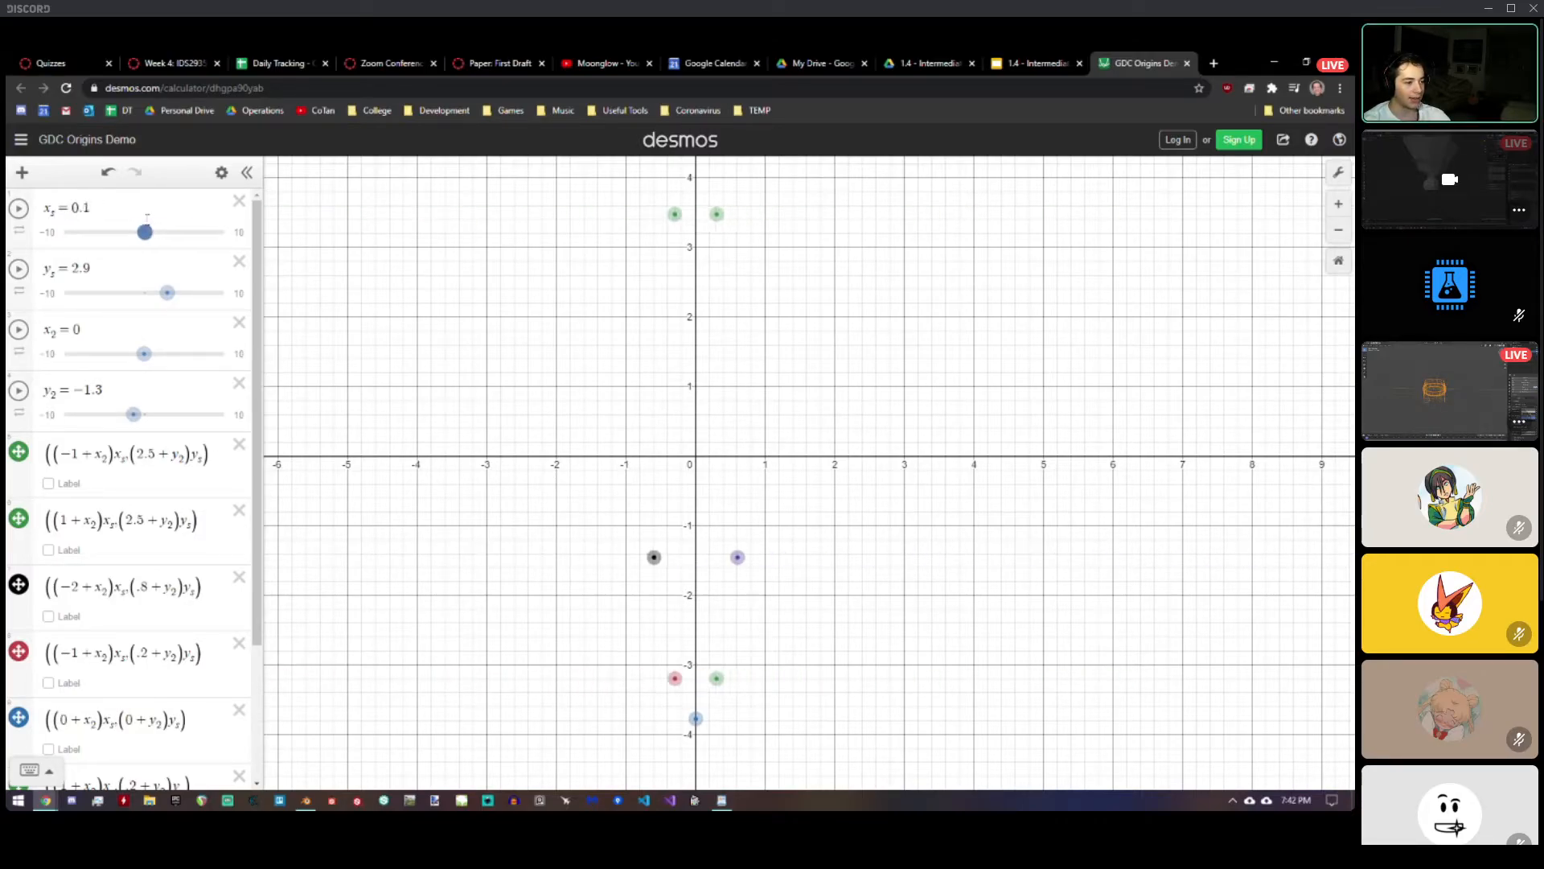
In the Desmos "GDC Origins Demo" graph, set the horizontal scale slider to 1.2 and the vertical scale slider to 2.2.
mouse_move(170, 292)
mouse_down()
mouse_move(145, 291)
mouse_move(162, 291)
mouse_up()
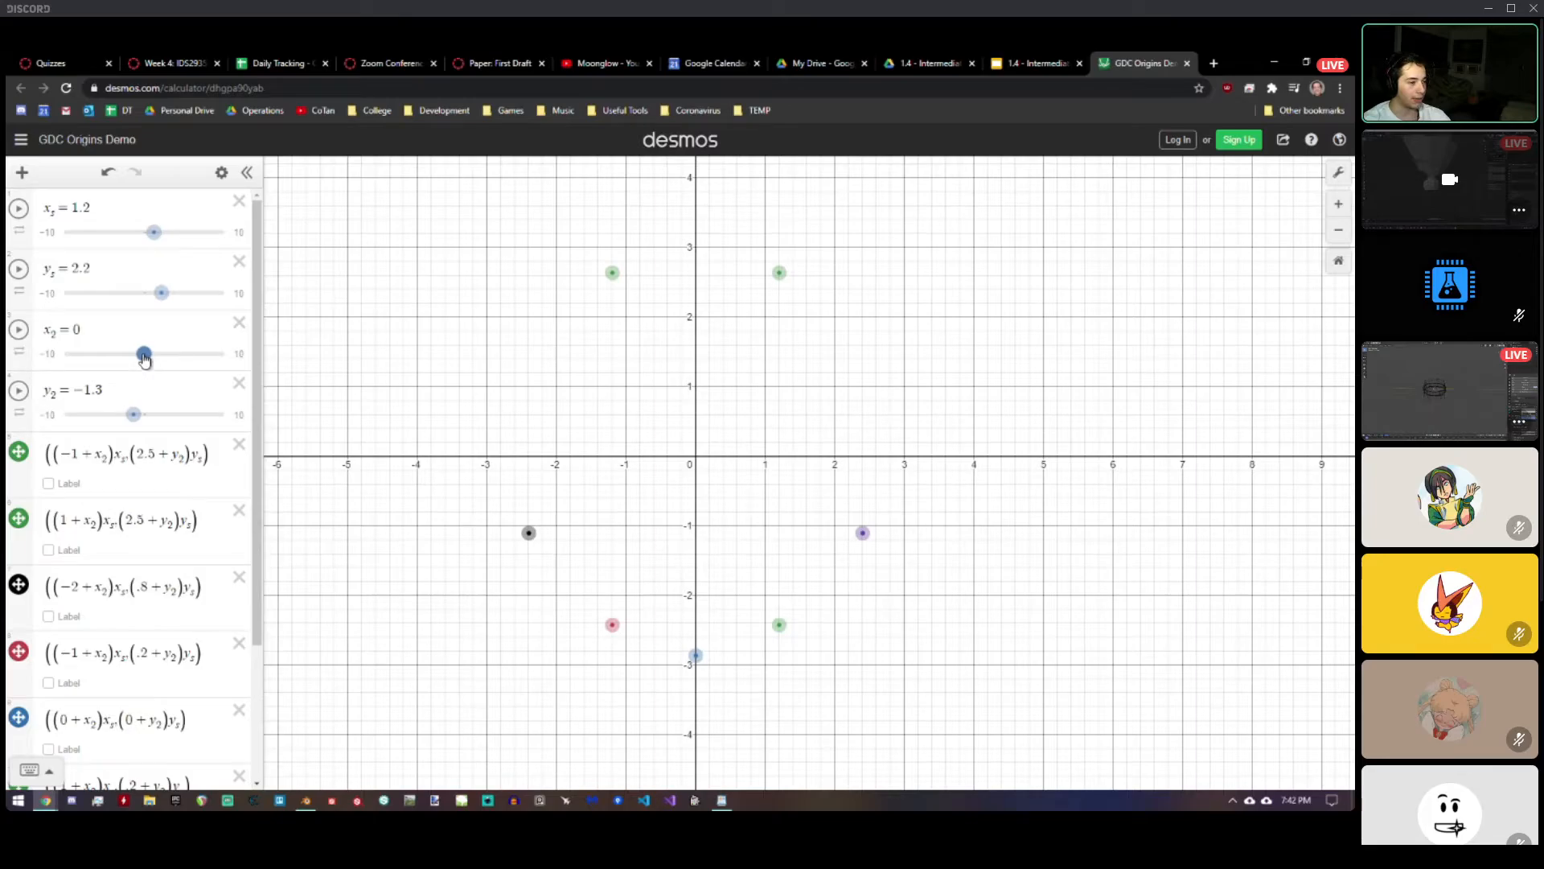
Set the horizontal offset slider x₂ to 4 and the vertical offset slider y₂ to 0.8.
drag(145, 359, 176, 355)
drag(134, 415, 156, 414)
click(156, 414)
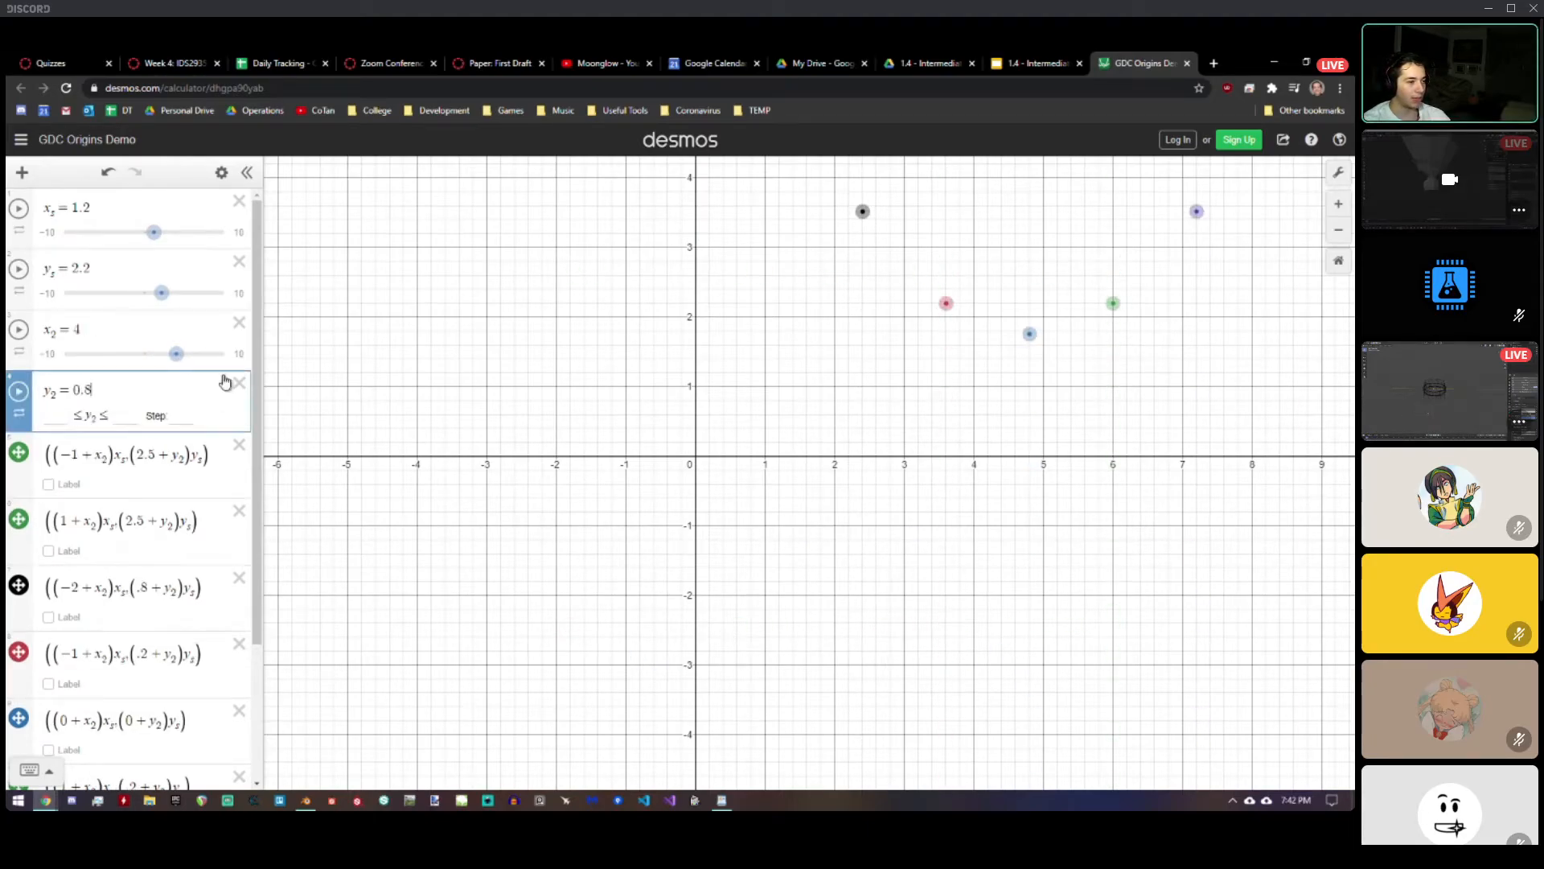
scroll(643, 360, up, 1)
drag(654, 359, 406, 620)
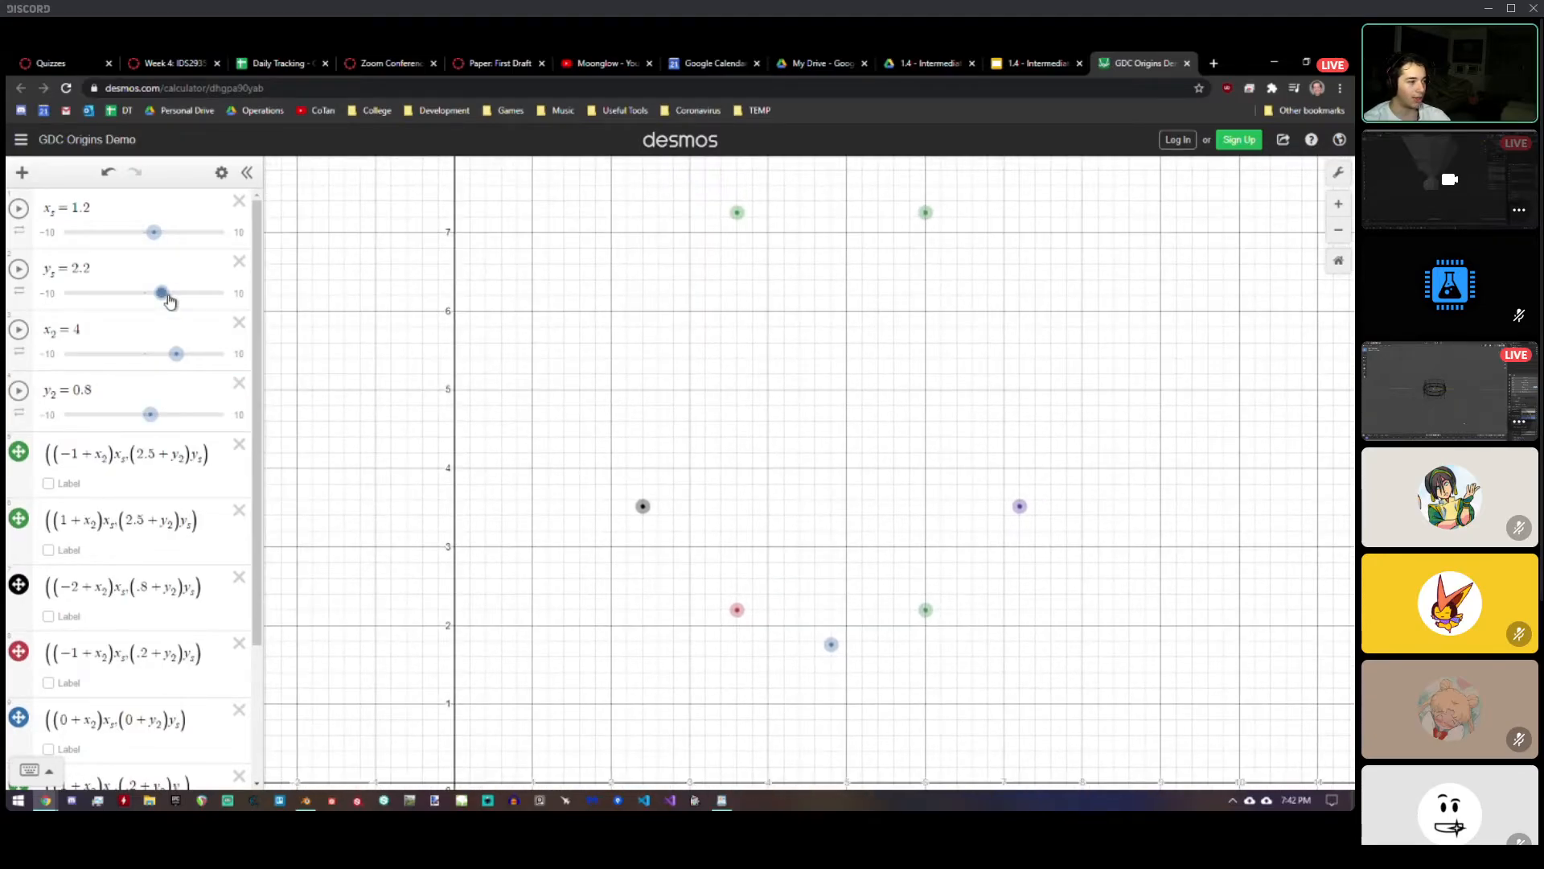
Lower the vertical scale slider to 0.3 and on to 0, flattening the plotted points onto the horizontal axis.
drag(167, 295, 150, 296)
drag(603, 448, 561, 400)
scroll(562, 402, down, 2)
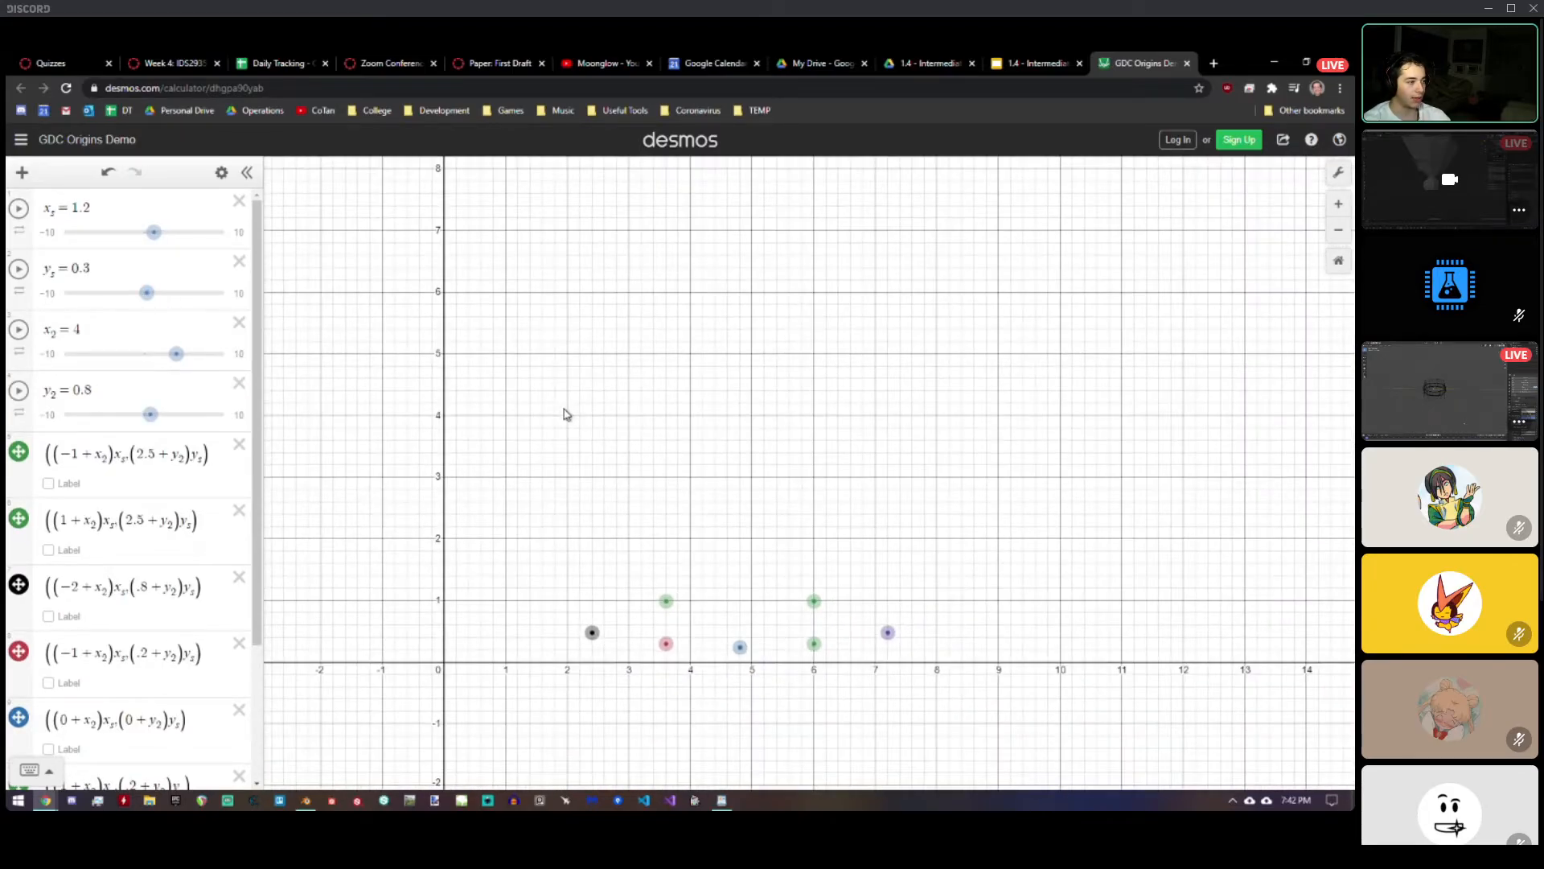
scroll(566, 413, down, 1)
mouse_move(155, 297)
mouse_down()
mouse_move(219, 302)
mouse_move(115, 313)
mouse_move(179, 311)
mouse_move(153, 316)
mouse_up()
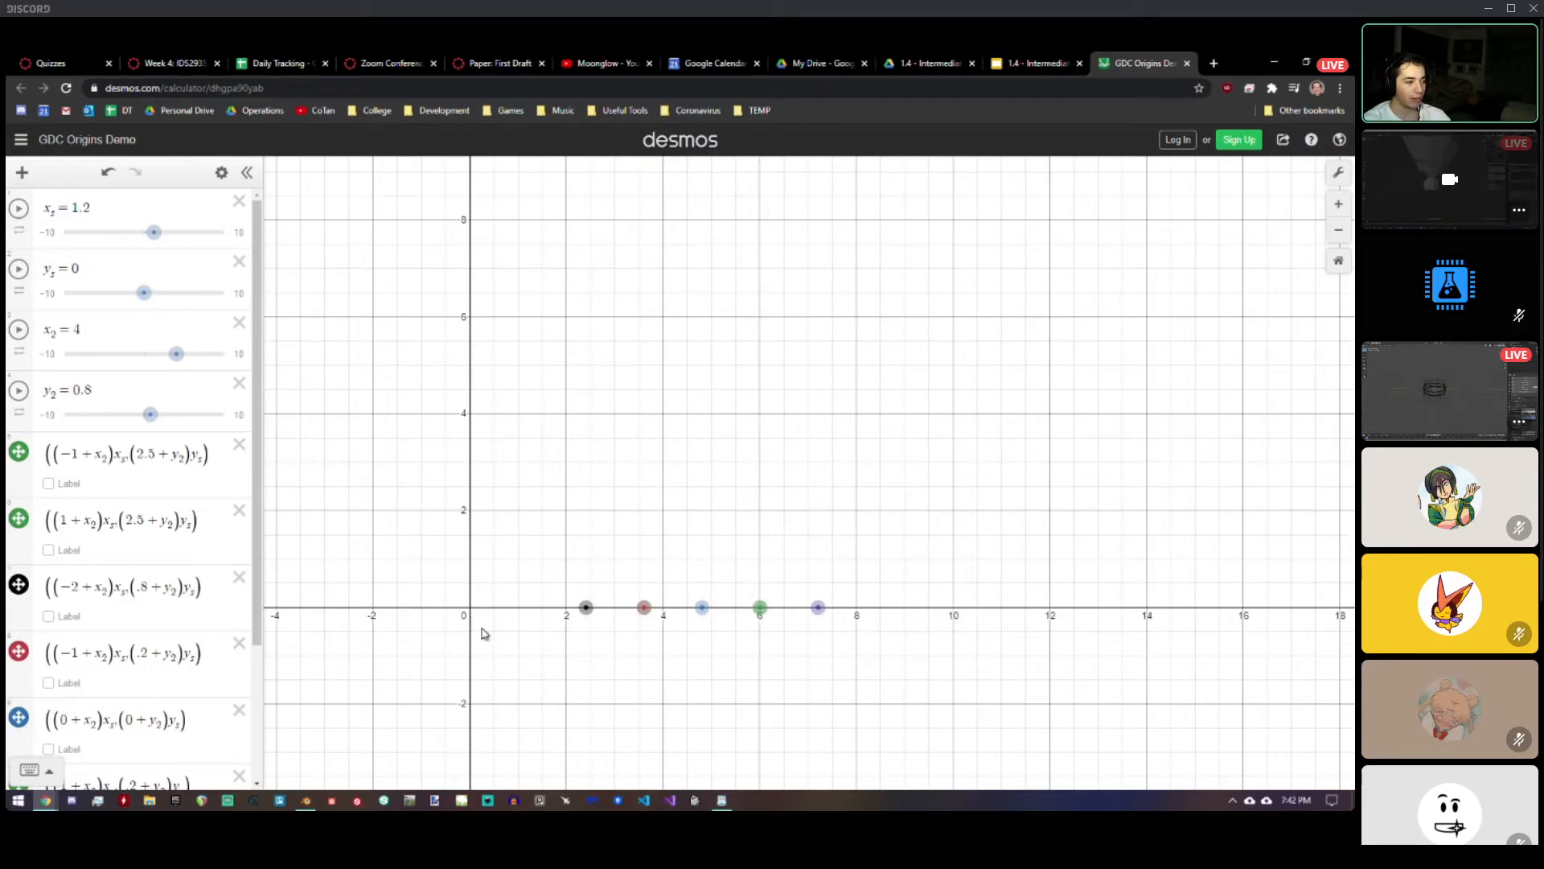
Set the vertical scale to 2 and the horizontal scale to 1, then collapse them to -0.1 and 0.
mouse_move(145, 293)
mouse_down()
mouse_move(176, 294)
mouse_move(148, 295)
mouse_move(176, 294)
mouse_move(164, 296)
mouse_up()
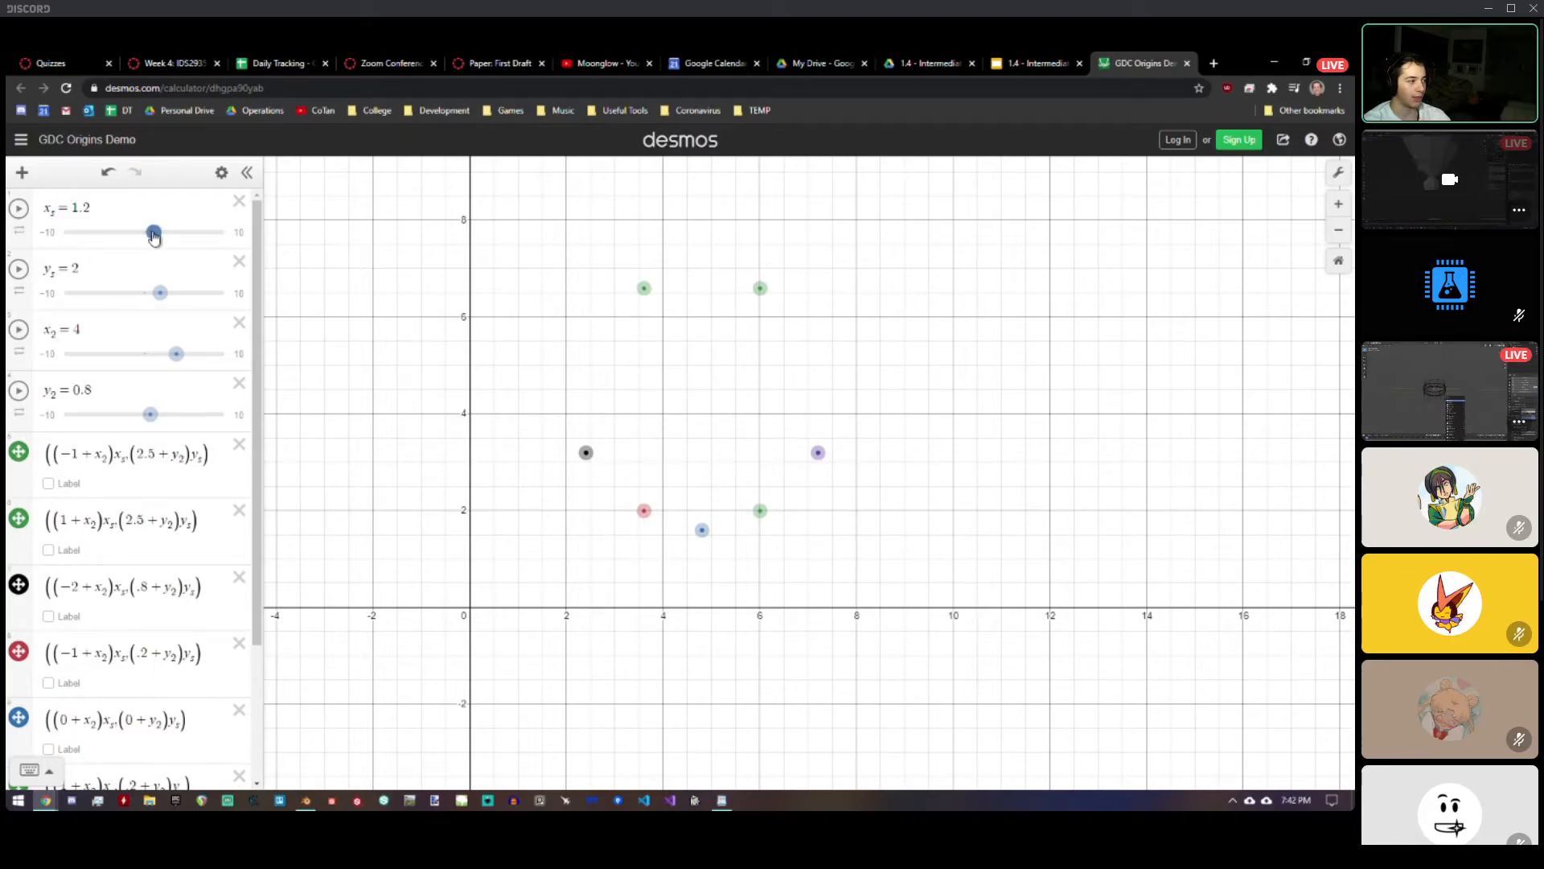
mouse_move(152, 234)
mouse_down()
mouse_move(131, 234)
mouse_move(180, 236)
mouse_move(152, 234)
mouse_up()
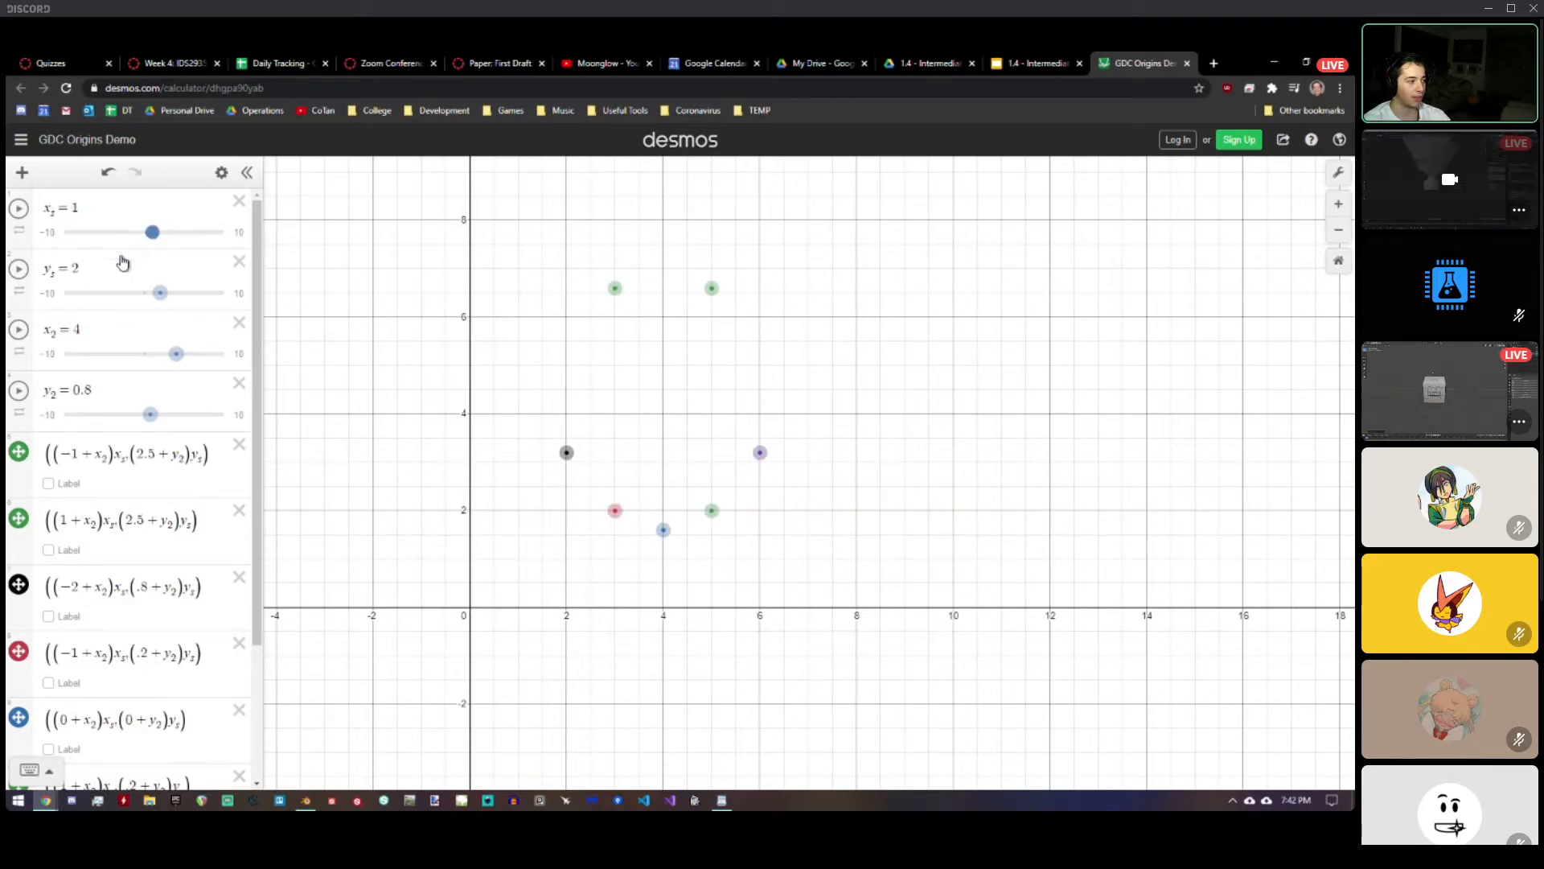
mouse_move(159, 293)
mouse_down()
mouse_move(150, 244)
mouse_move(144, 292)
mouse_up()
drag(147, 235, 55, 208)
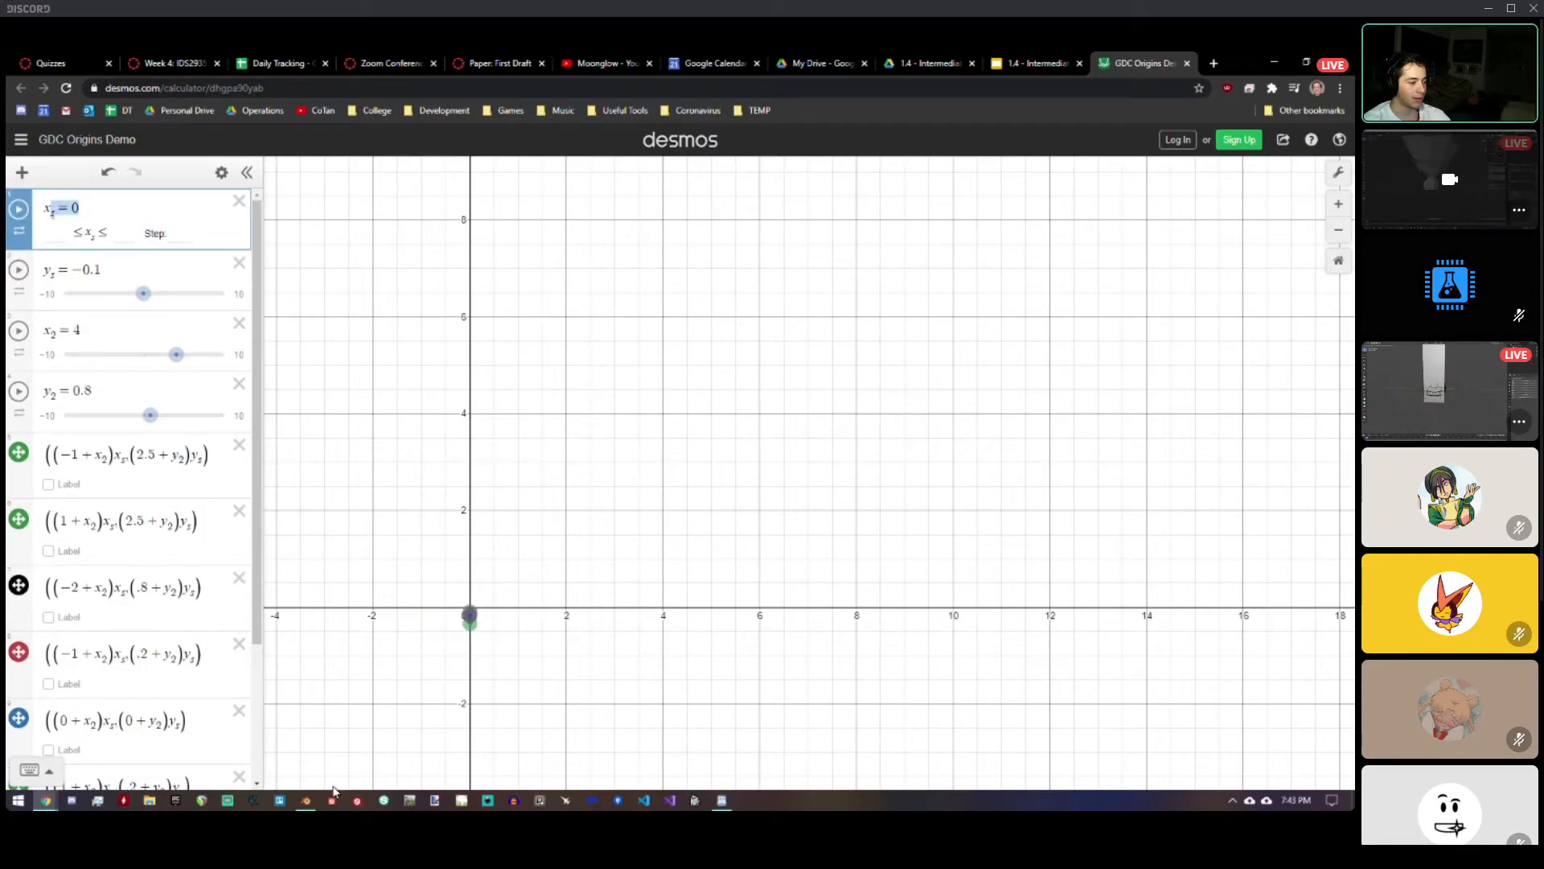
Switch to the sword model in Blender and move the sword -14 m along the X axis.
click(306, 800)
middle_drag(711, 352, 669, 335)
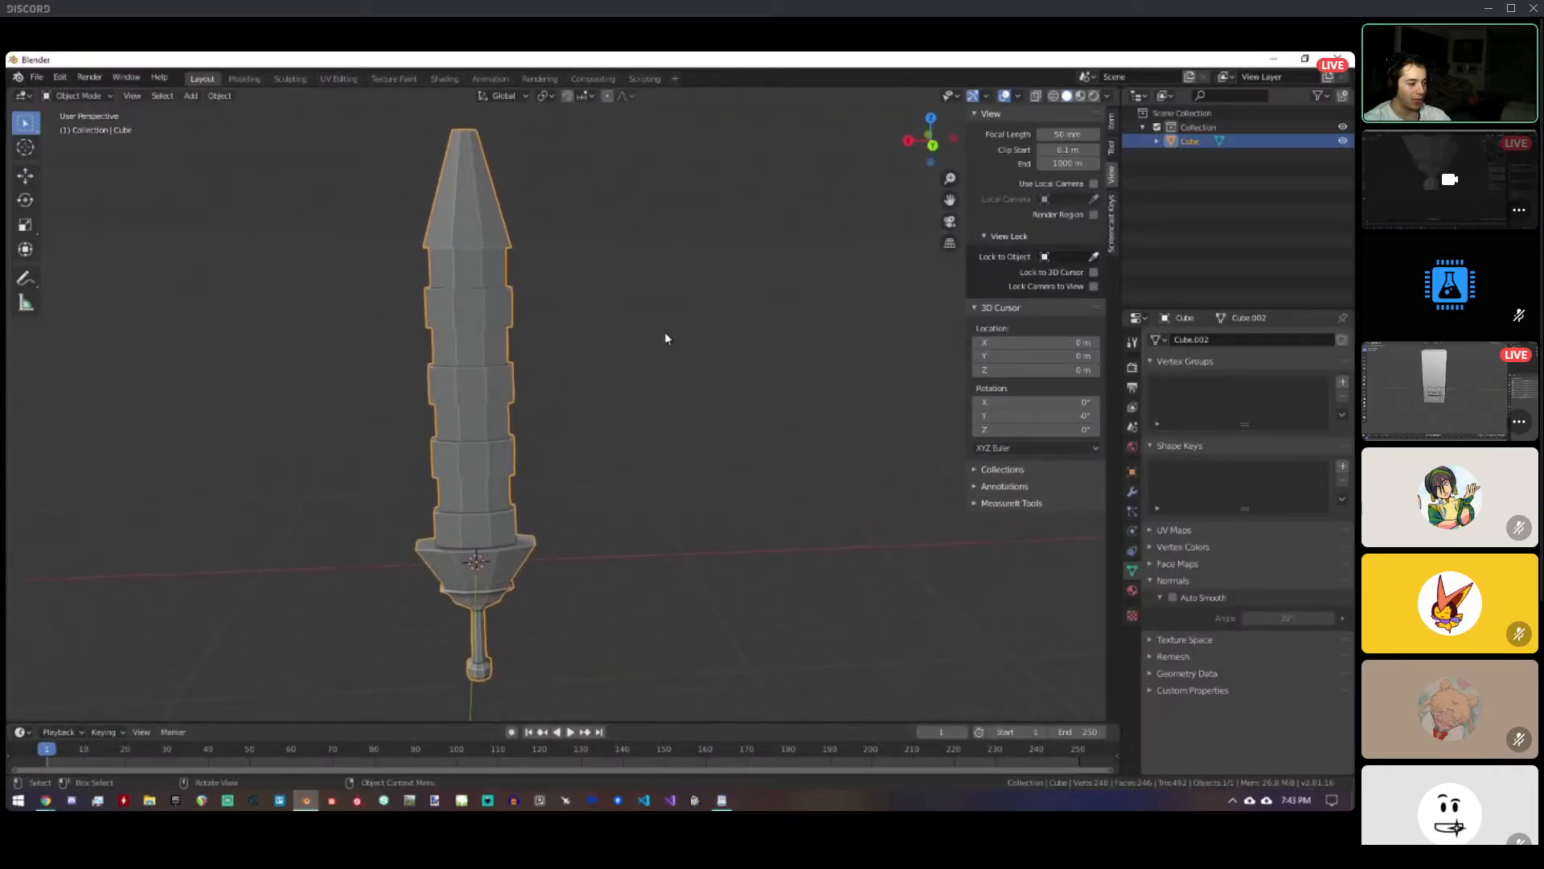
key(g)
key(x)
click(796, 382)
shift+middle_drag(796, 382, 592, 366)
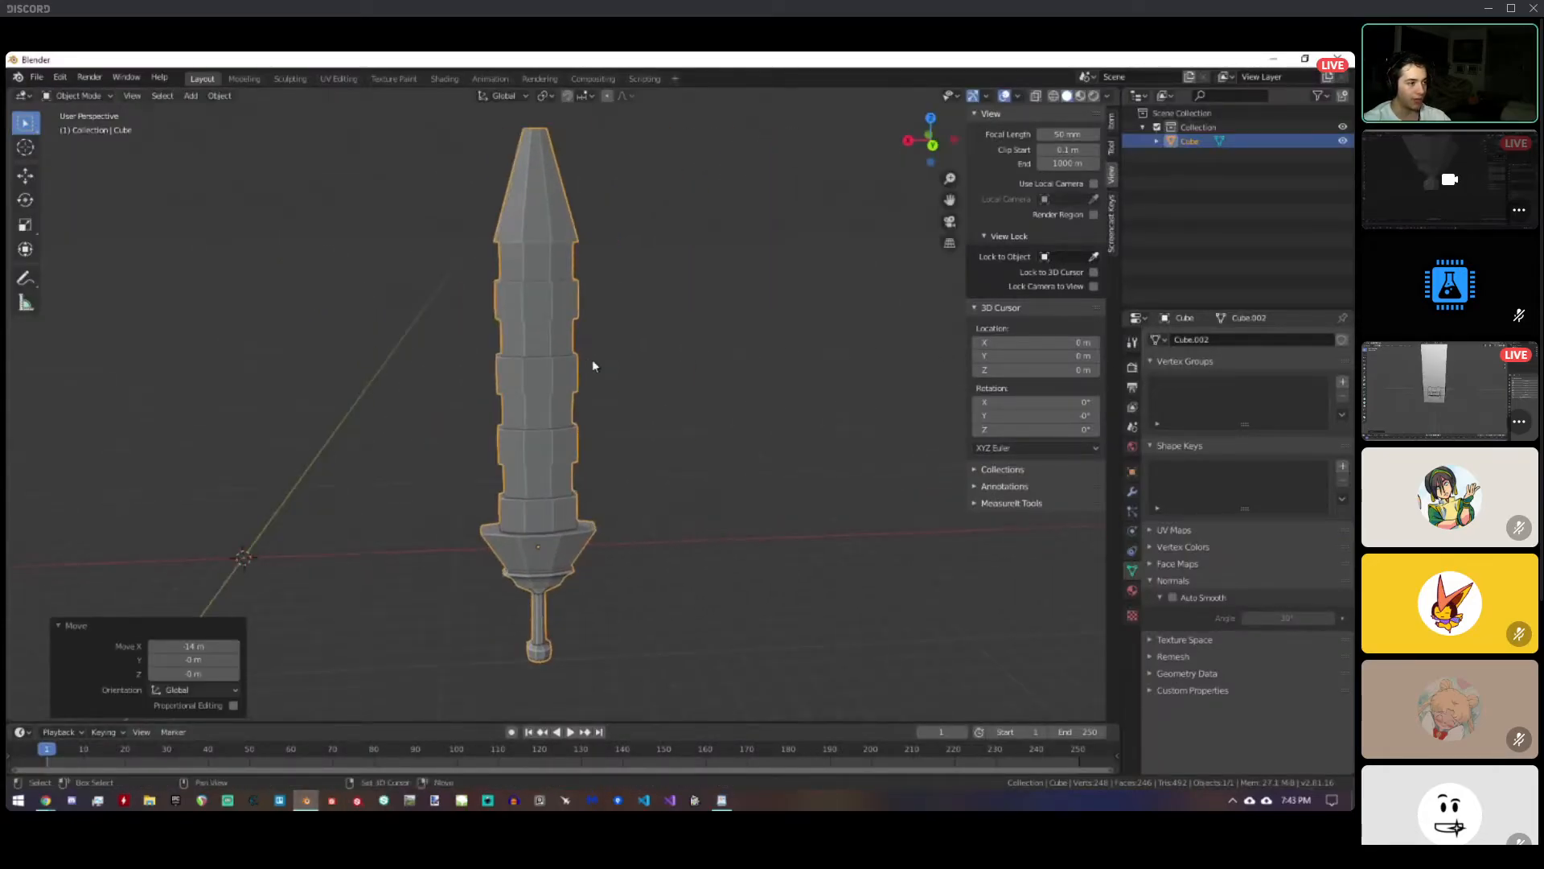
Scale the sword uniformly by 0.918 about its own origin and inspect the origin point in the guard.
key(s)
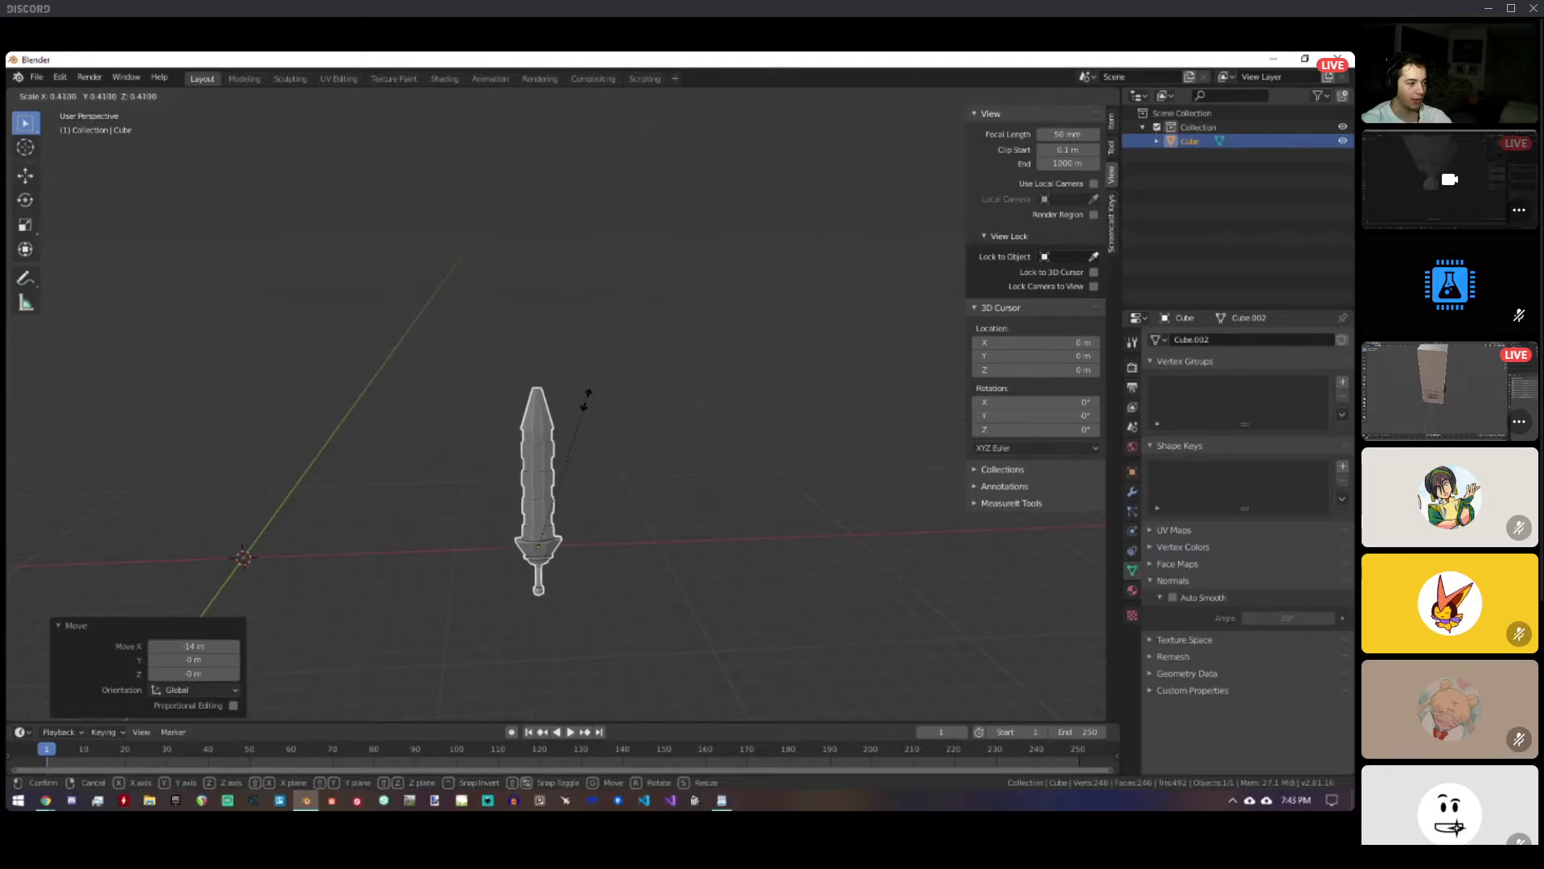
click(742, 262)
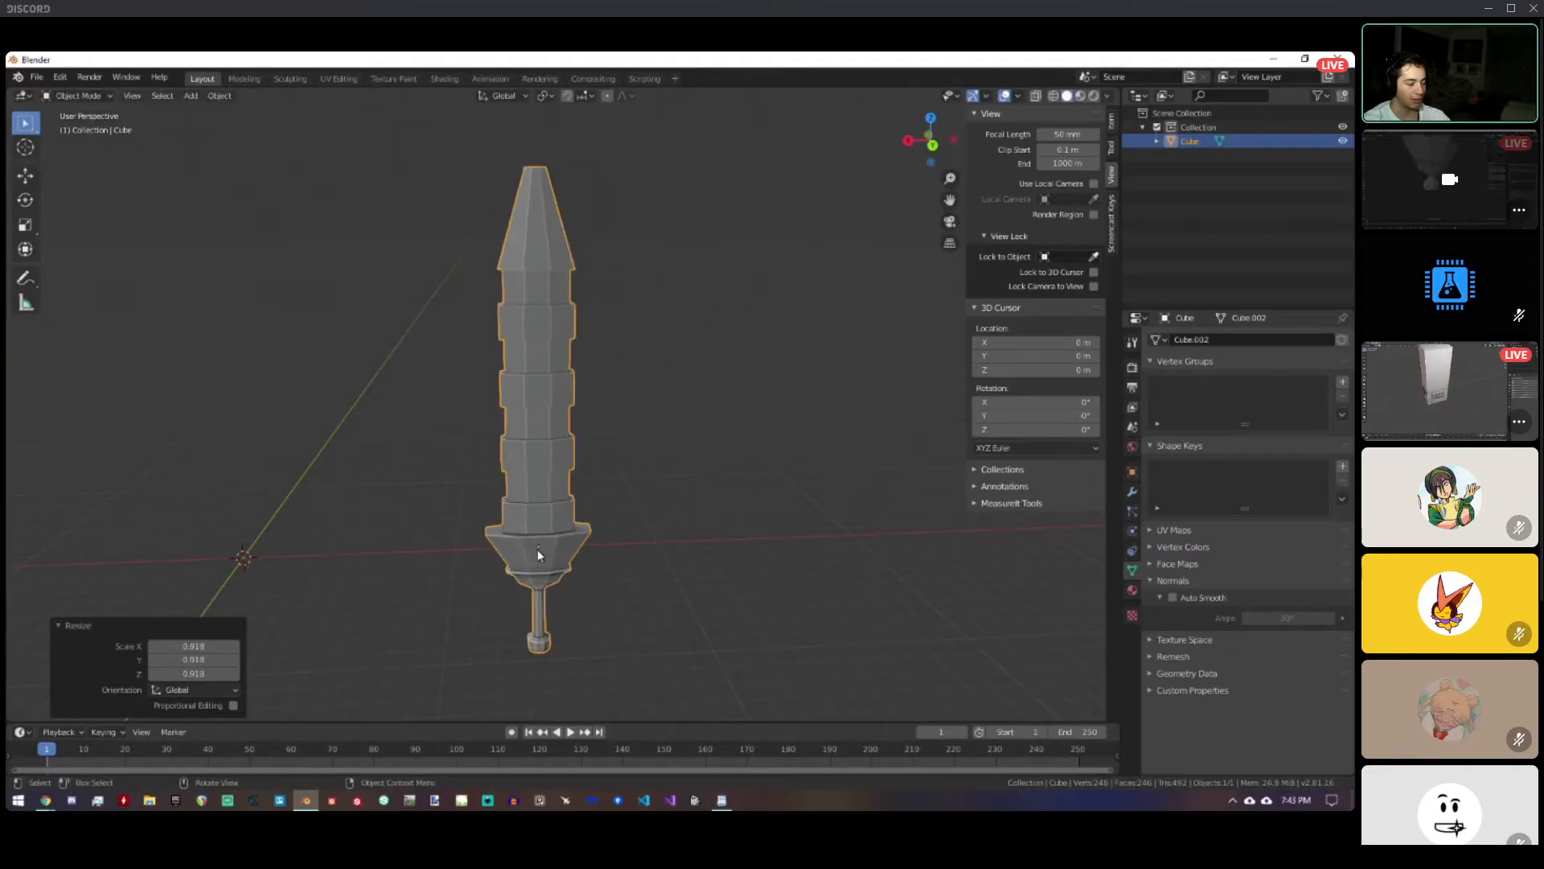
middle_drag(537, 549, 561, 413)
shift+middle_drag(503, 596, 568, 458)
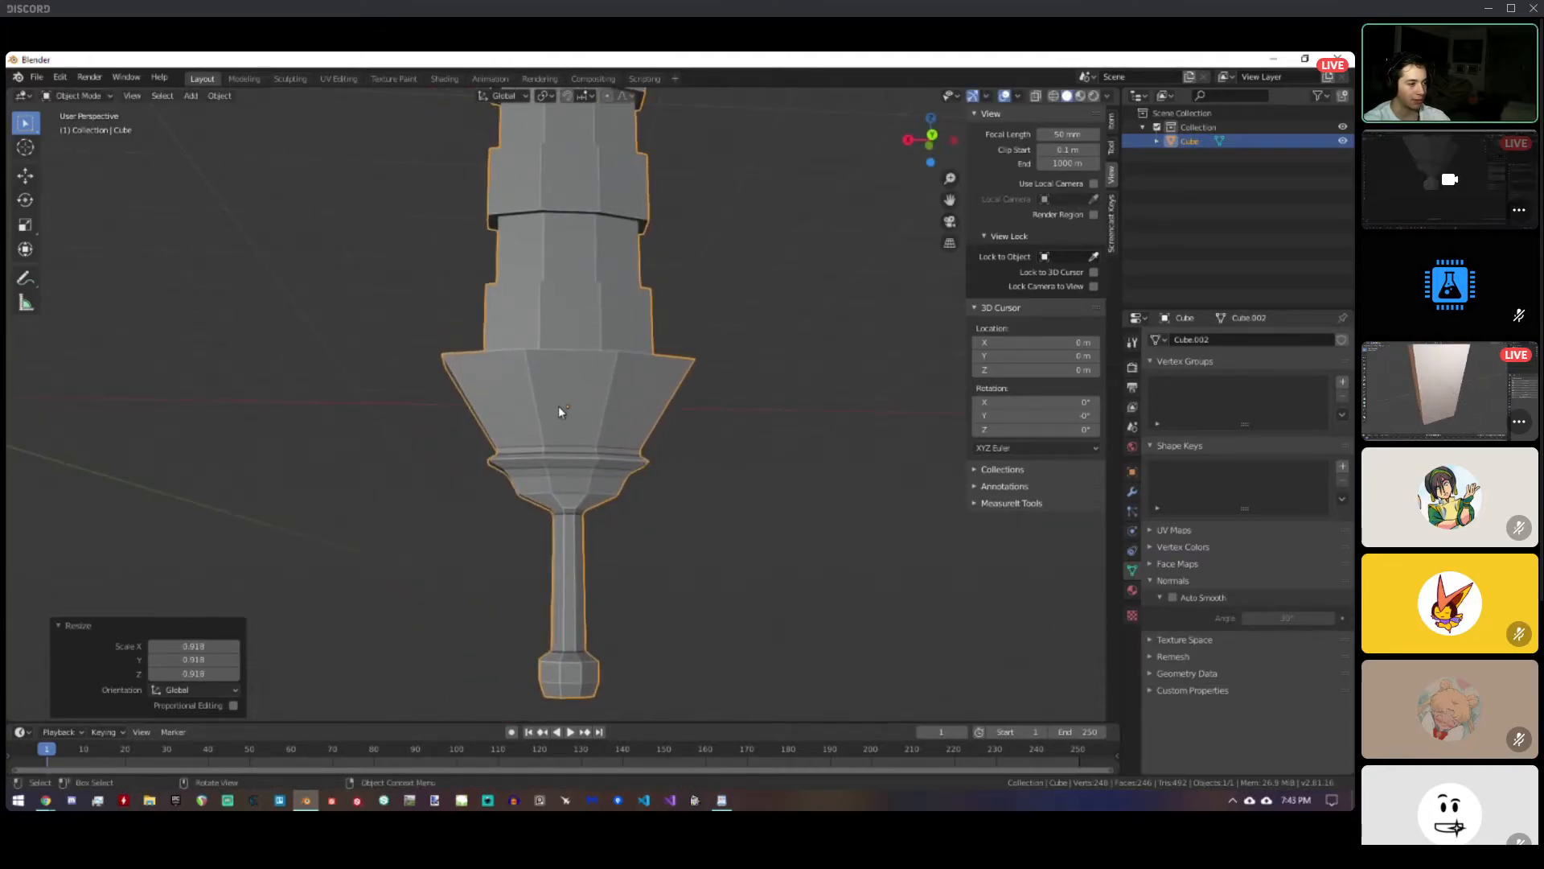
middle_drag(559, 404, 687, 304)
scroll(674, 392, down, 4)
scroll(711, 394, up, 1)
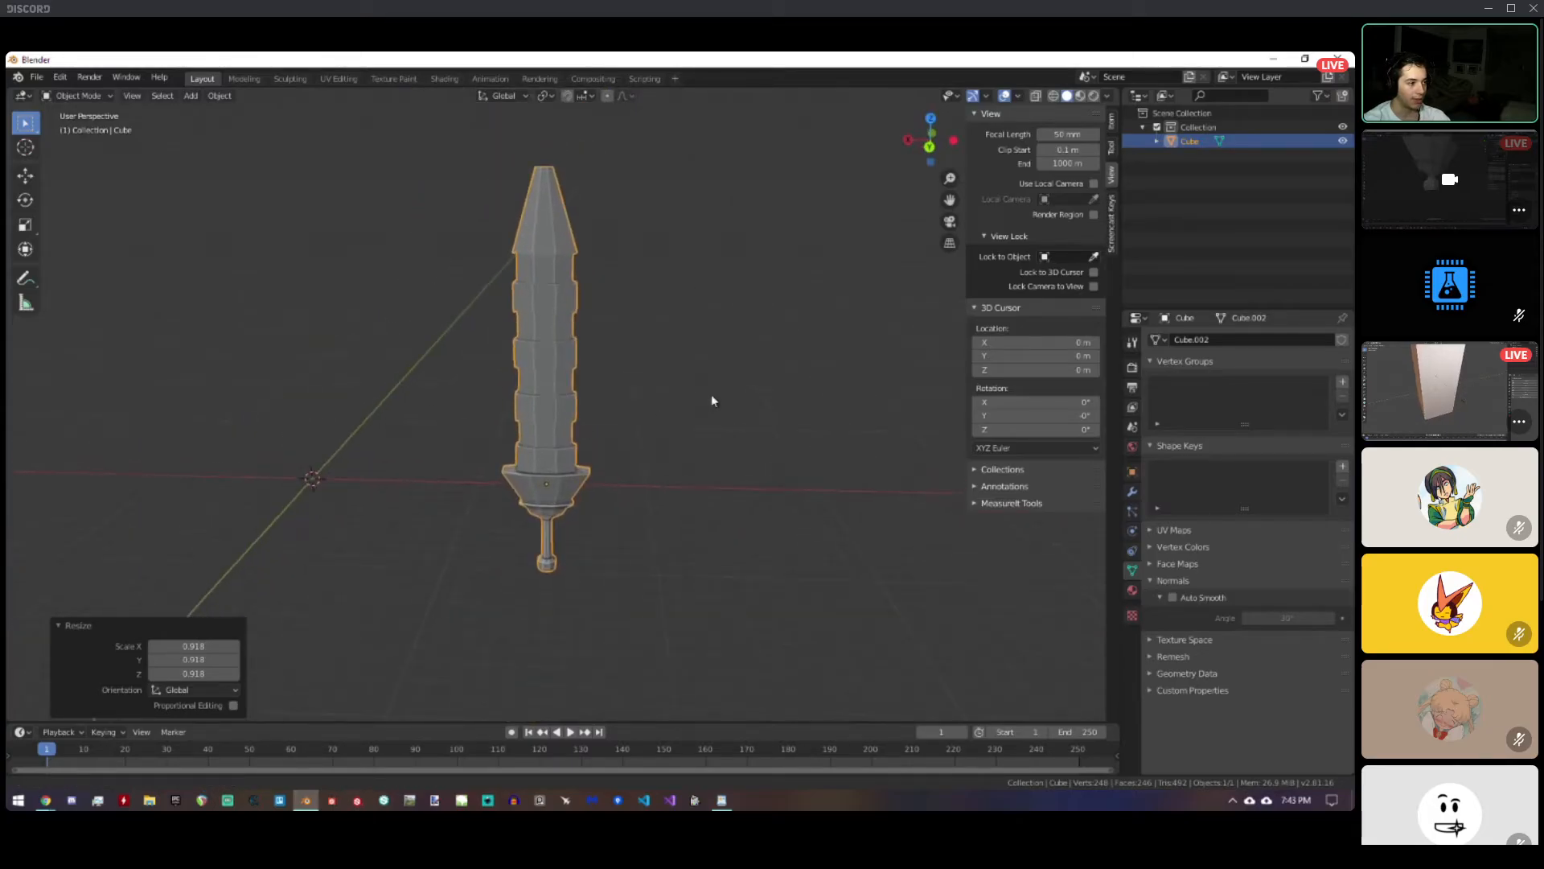
Select the whole mesh in Edit Mode, return to Object Mode and try a trackball rotation of the sword about its own origin.
key(Tab)
key(a)
key(Tab)
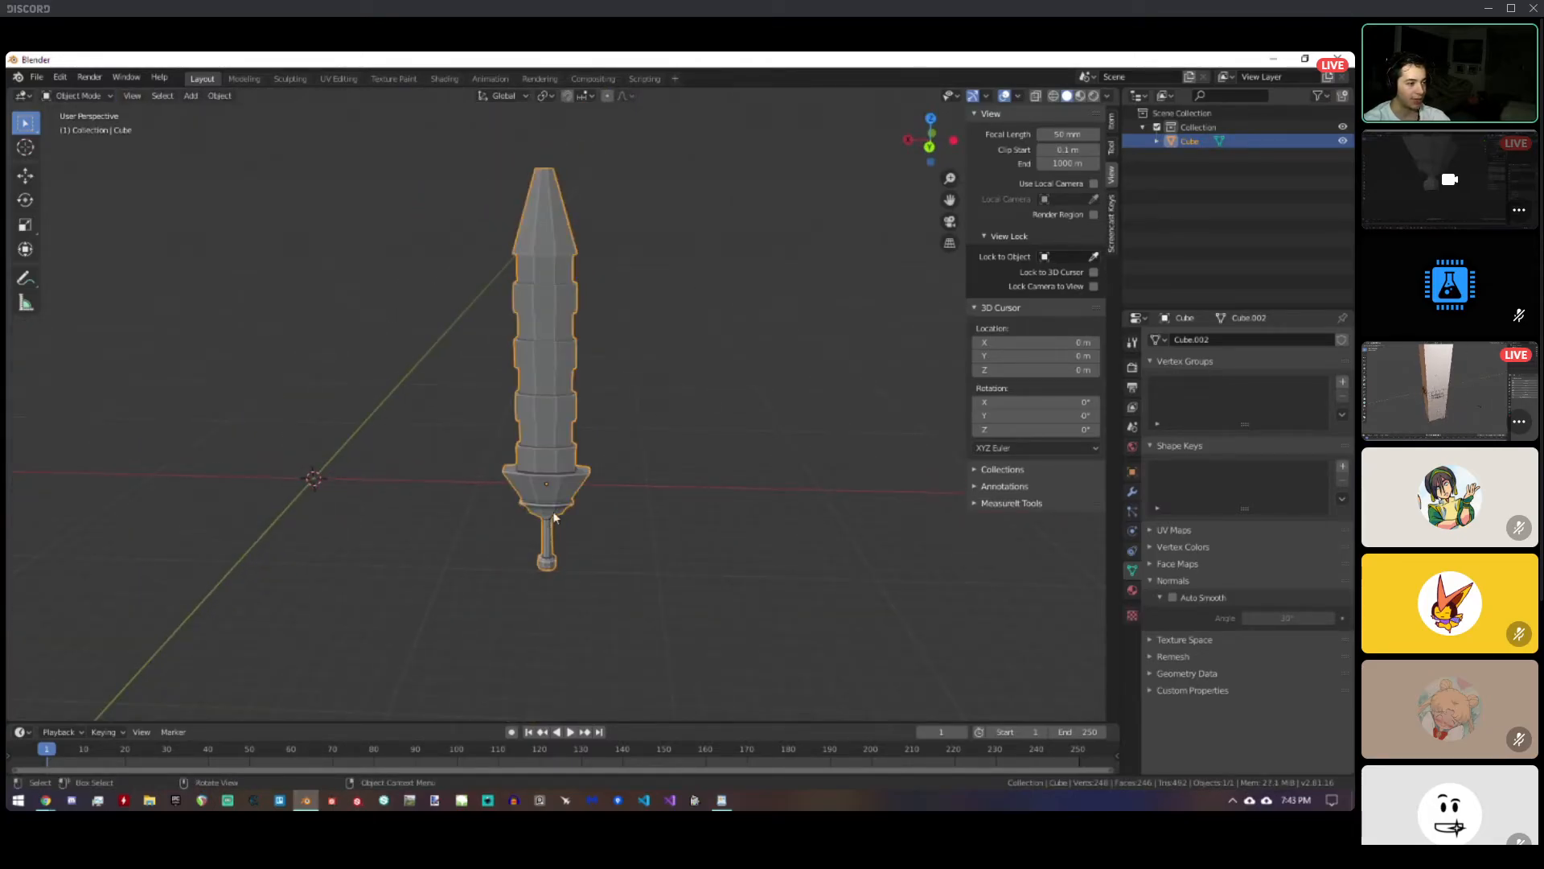
mouse_move(755, 452)
middle_down()
mouse_move(754, 473)
mouse_move(760, 447)
mouse_move(736, 433)
middle_up()
middle_drag(712, 382, 739, 417)
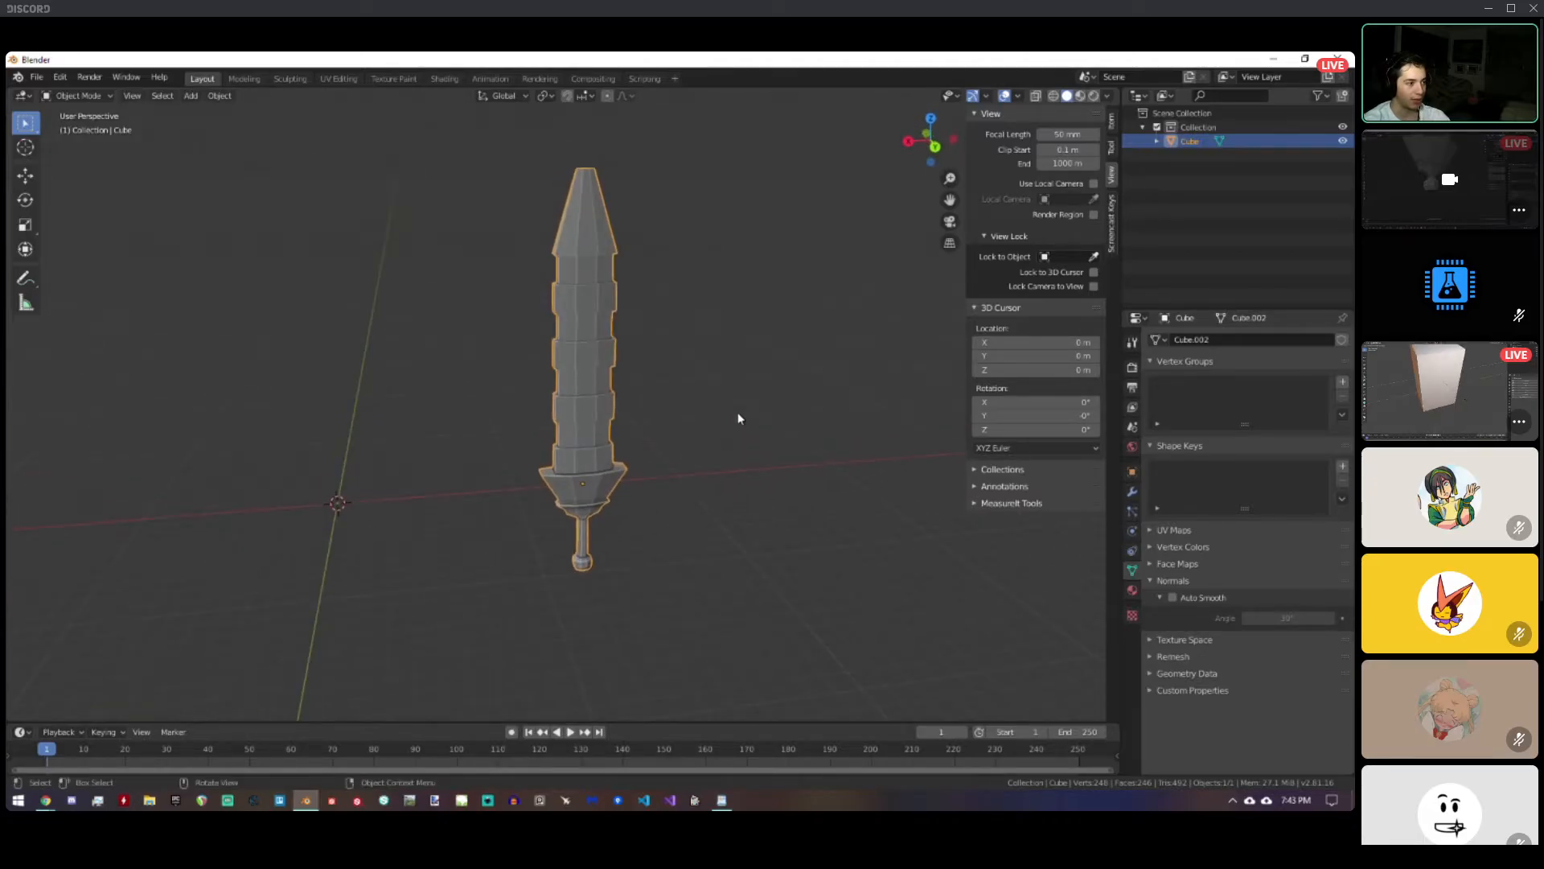
key(r)
key(r)
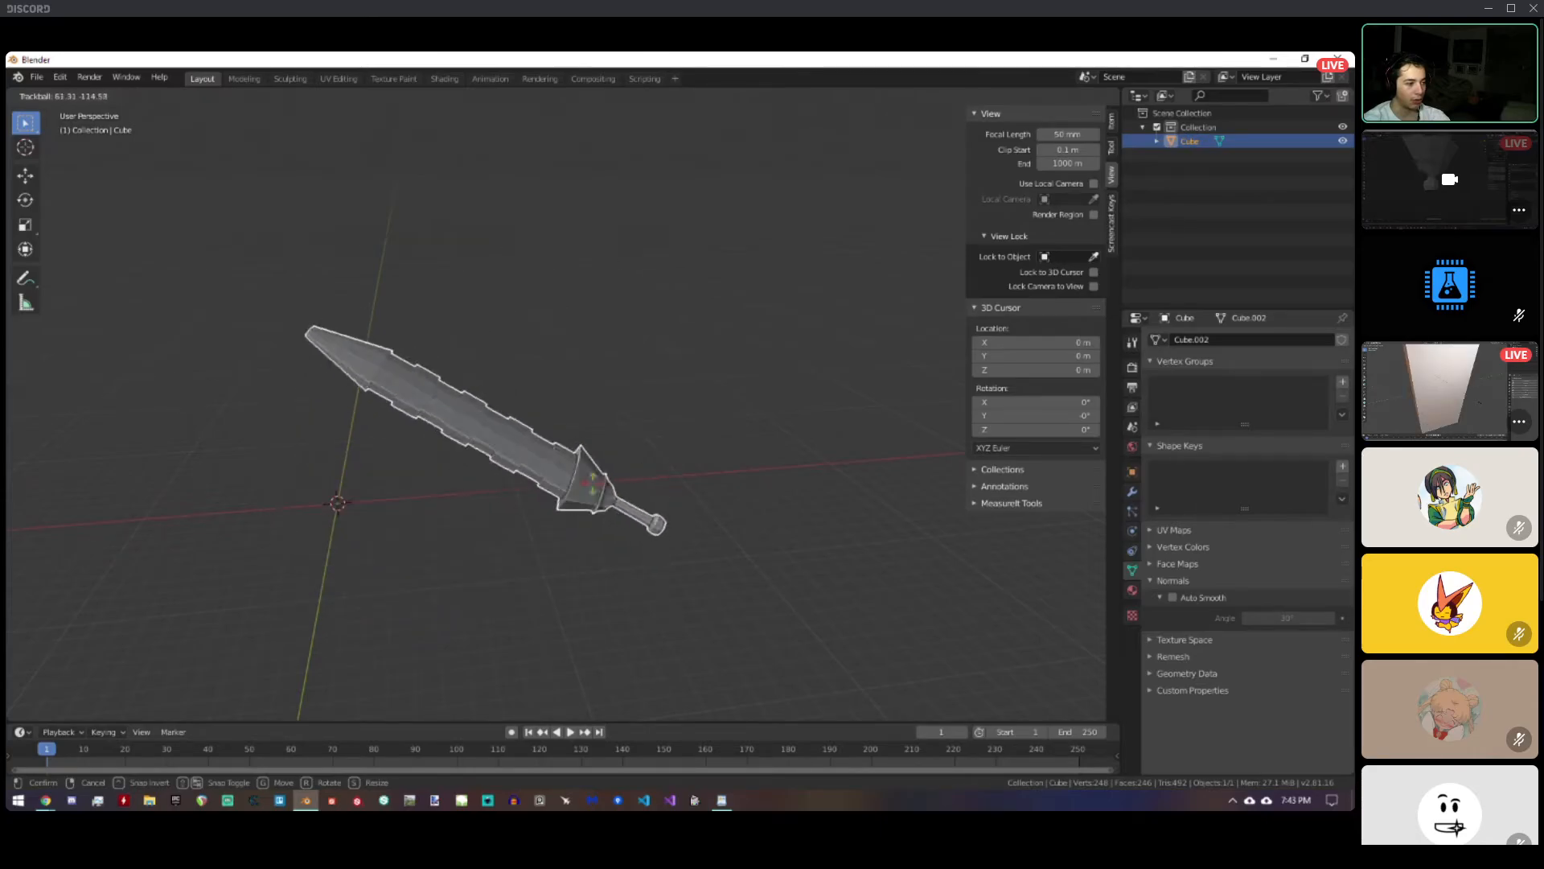
right_click(718, 378)
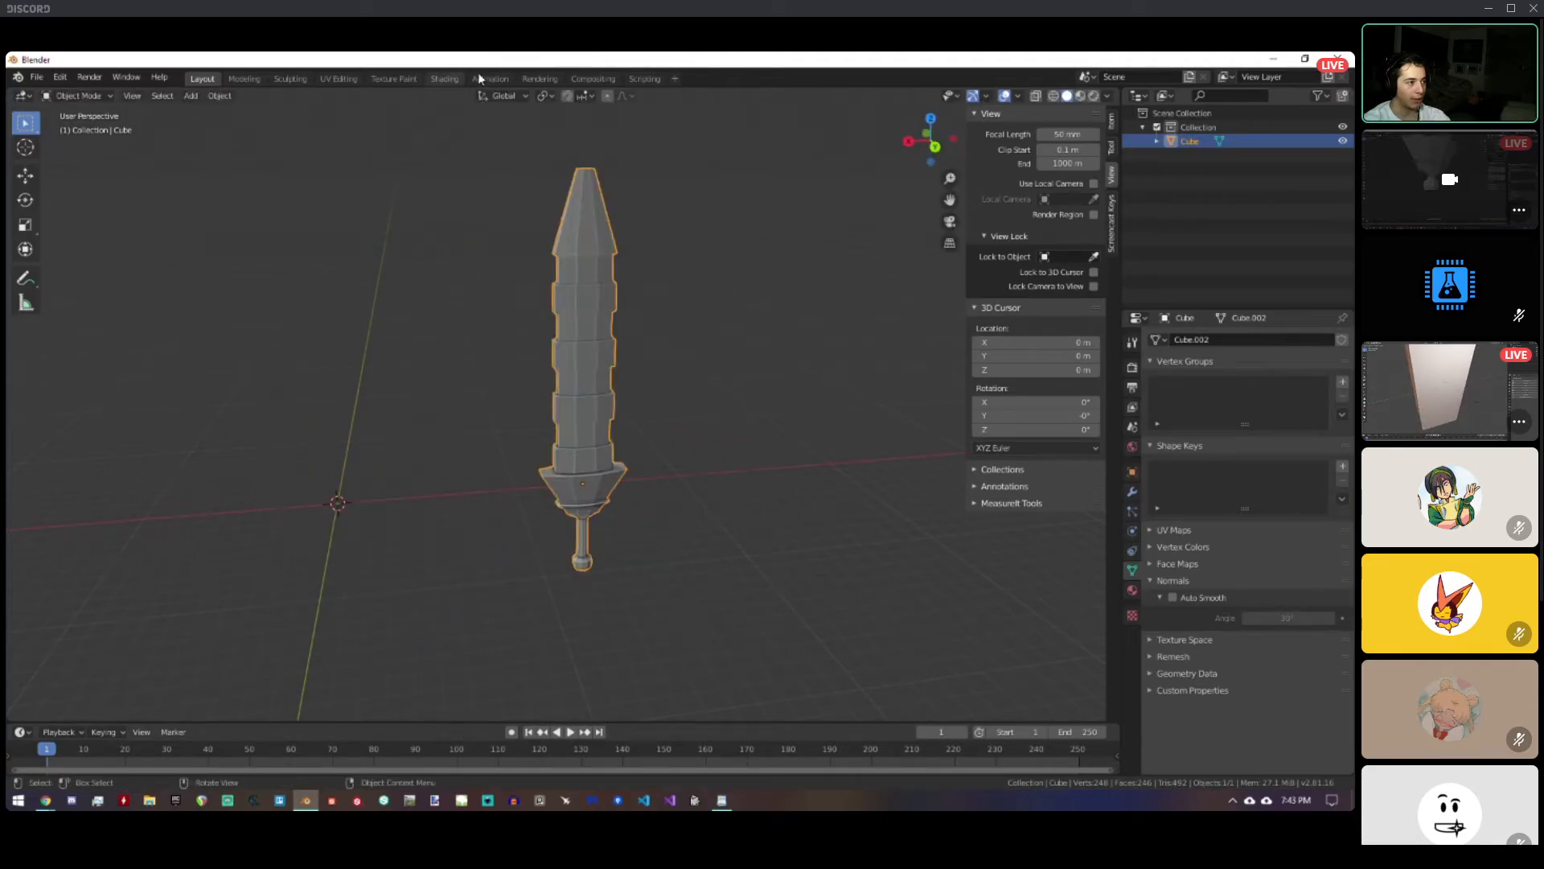
Change the transform pivot point to 3D Cursor and scale the sword uniformly by 0.813.
click(546, 97)
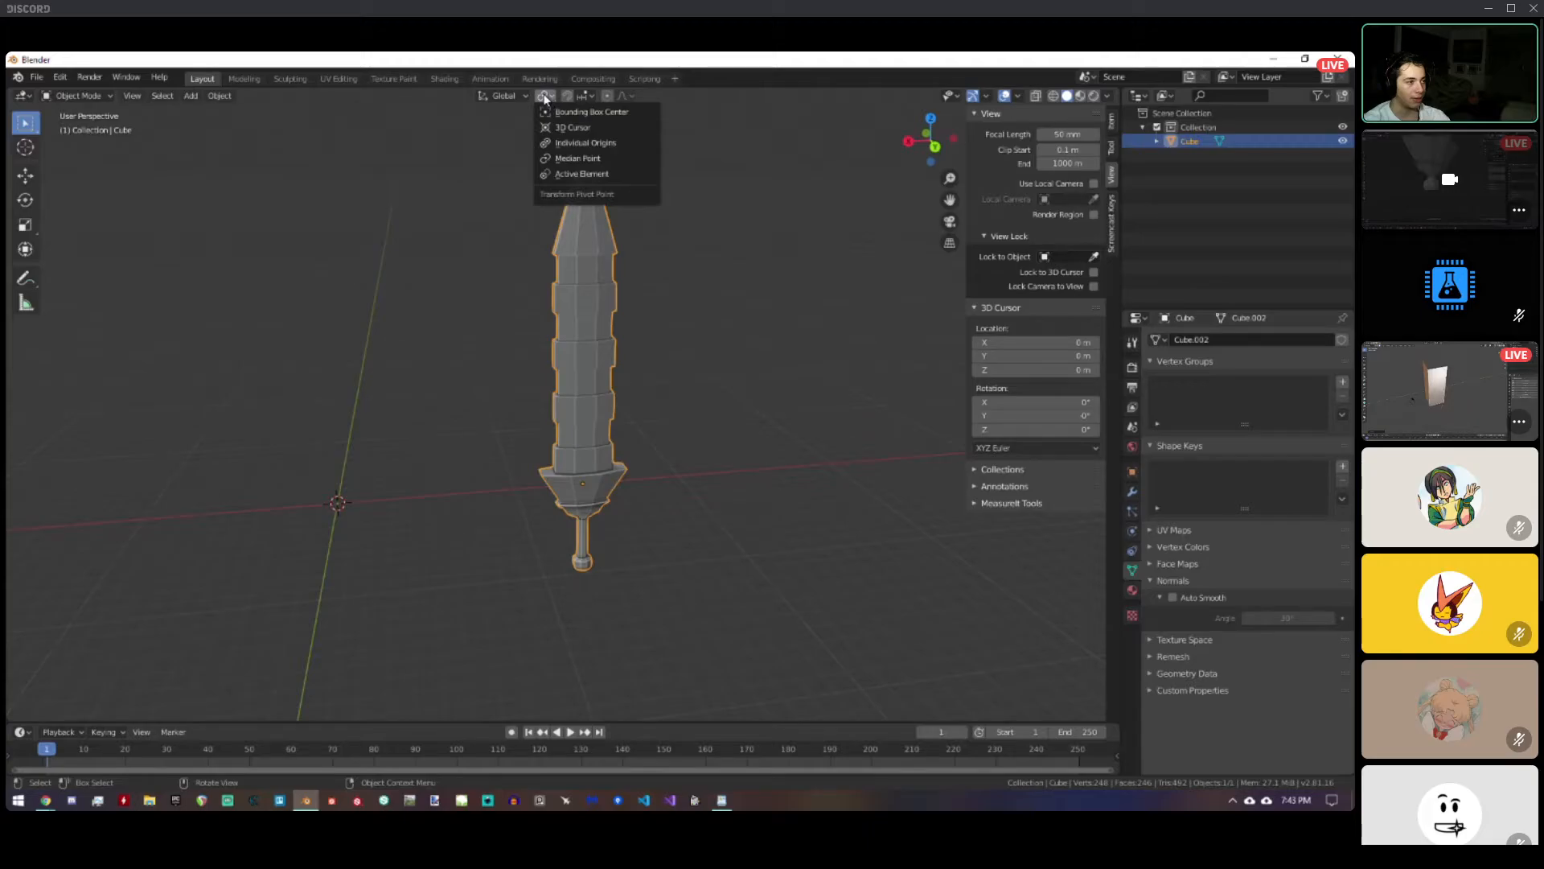
click(567, 128)
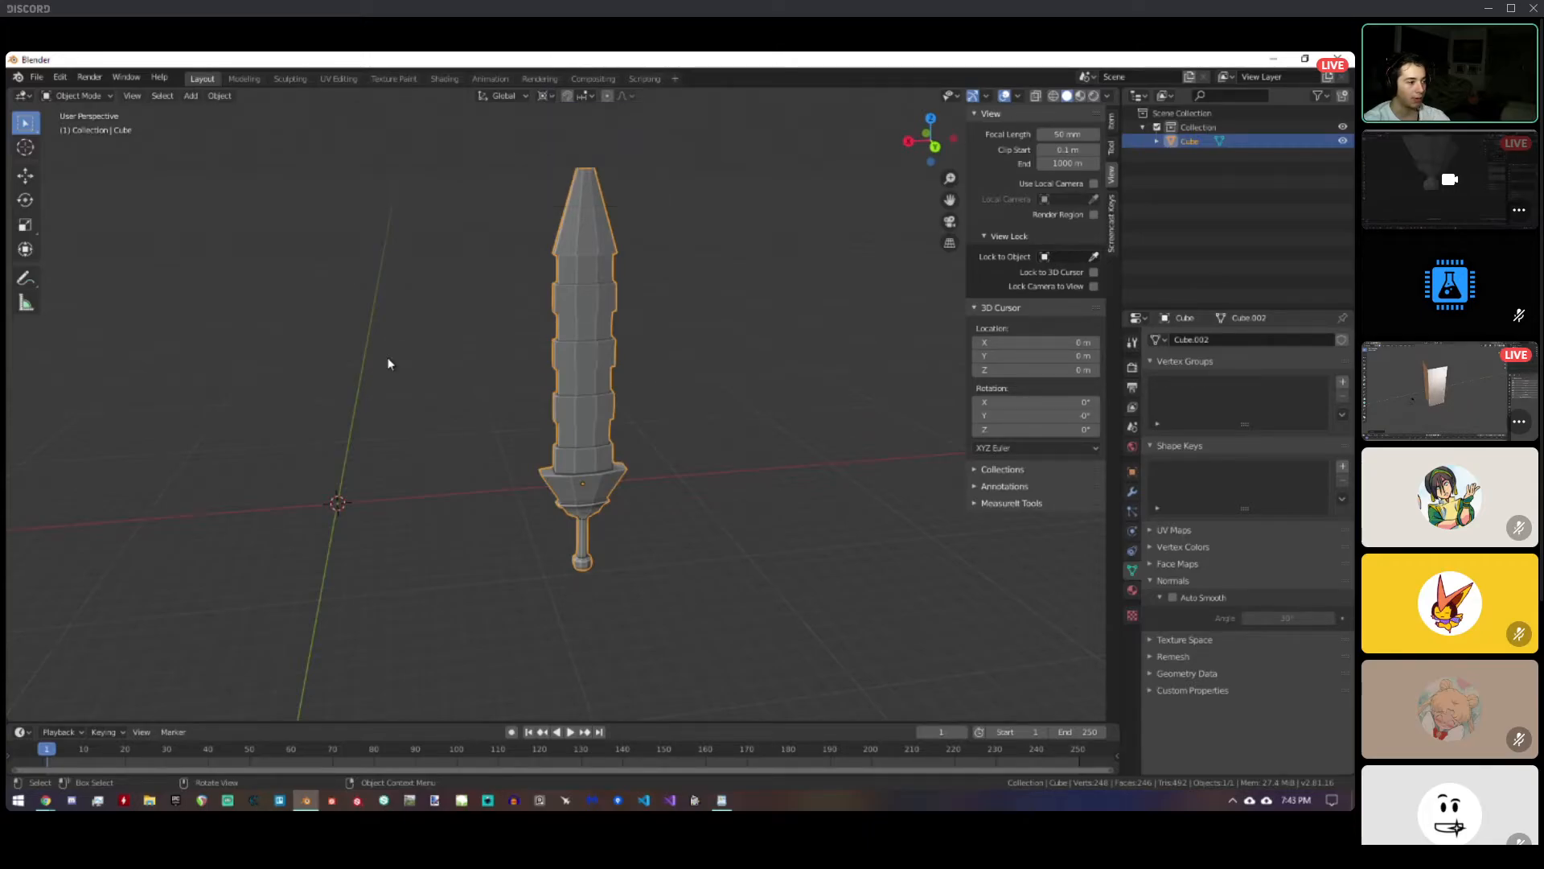
middle_drag(355, 504, 712, 413)
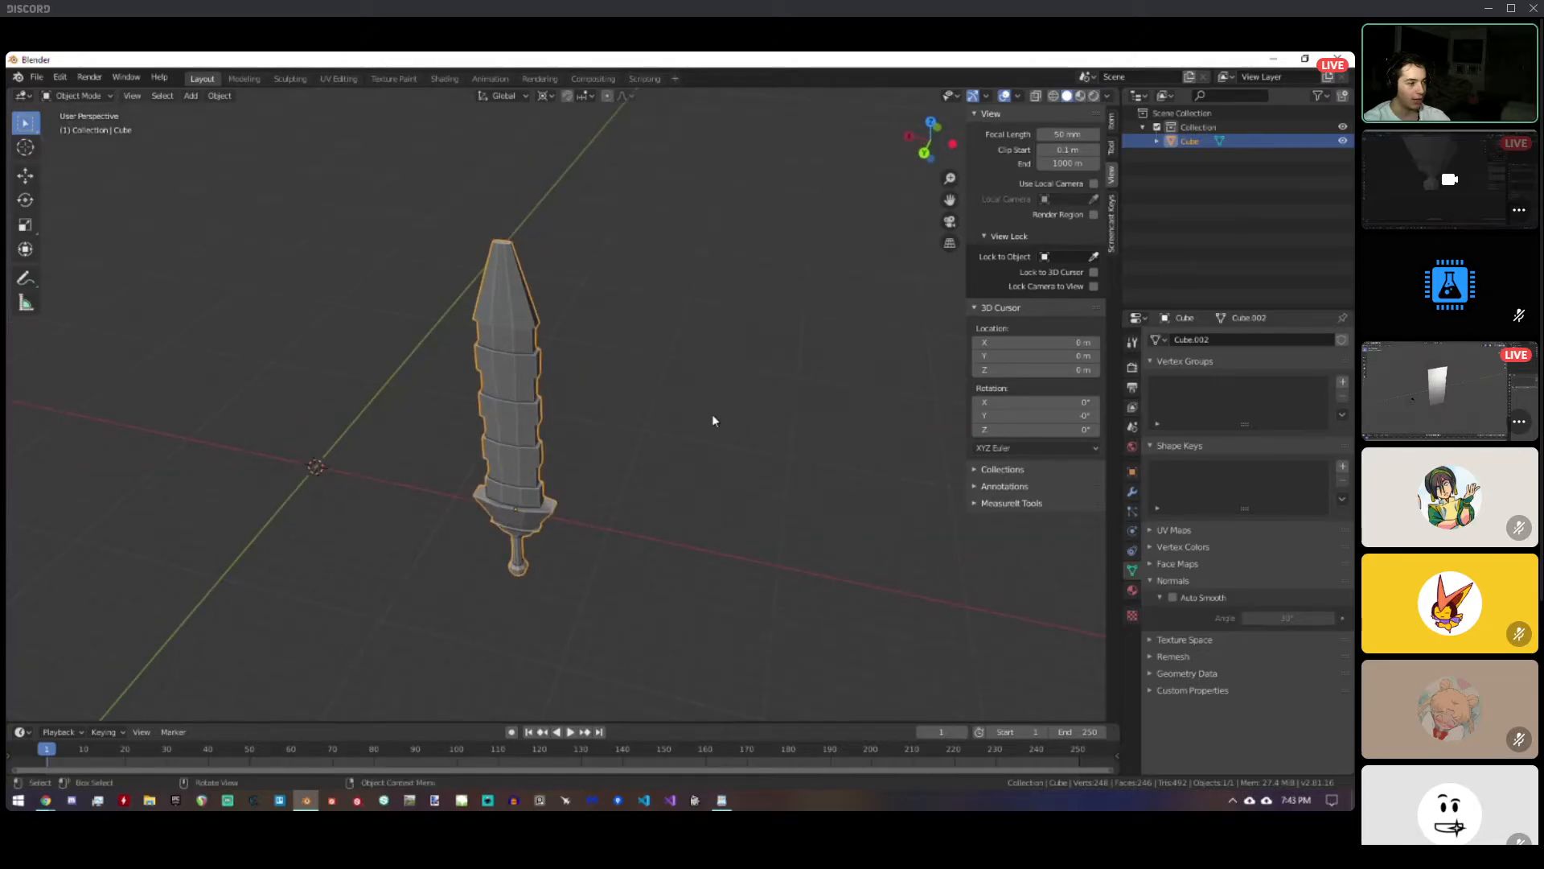
key(s)
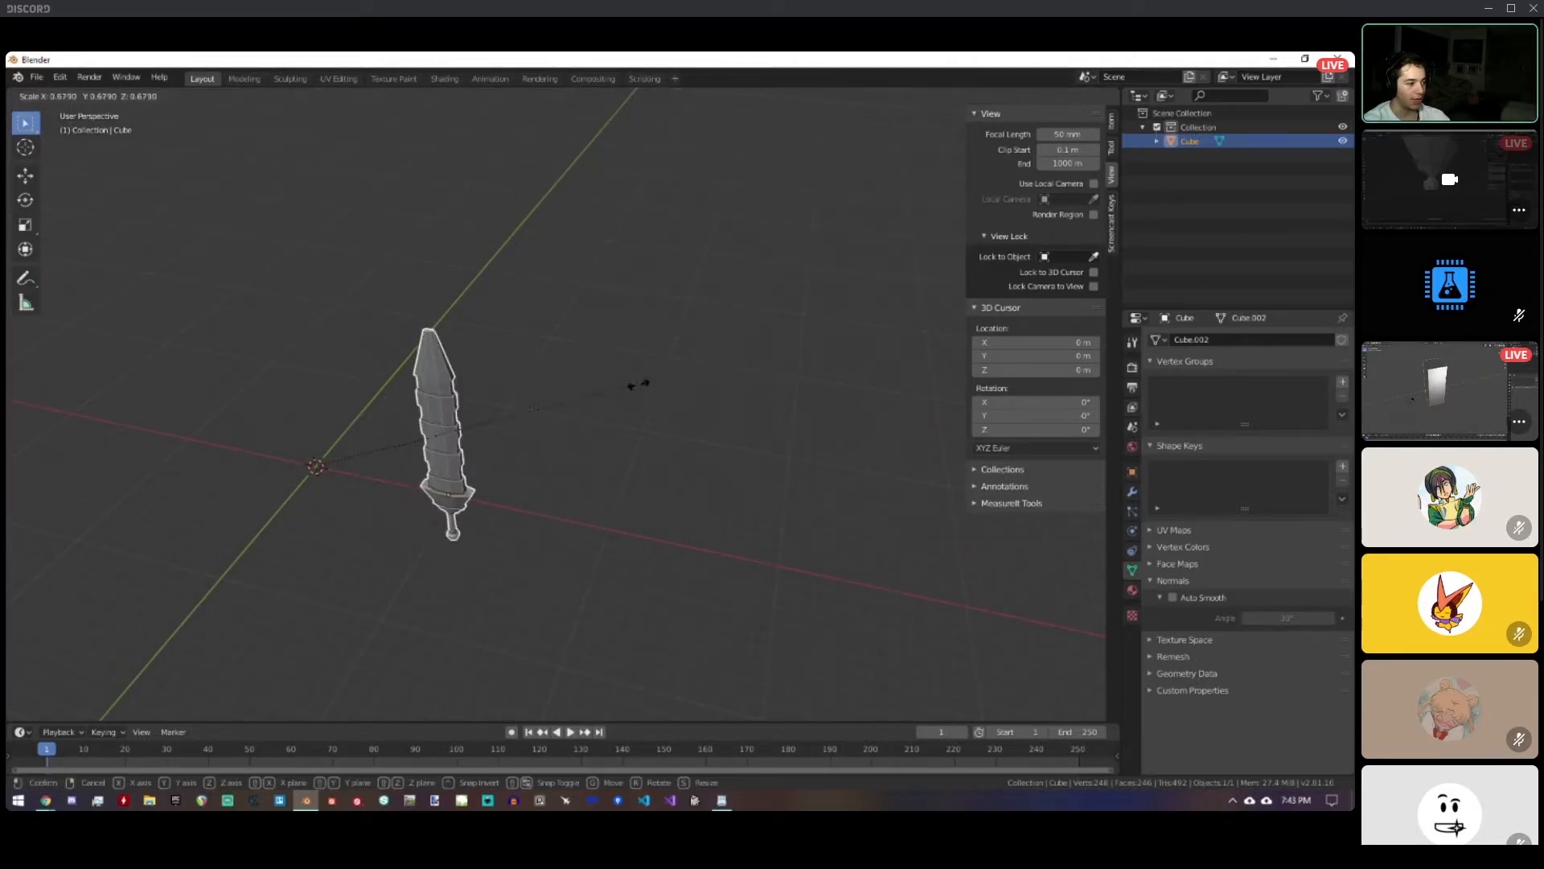
click(724, 395)
Try a trackball rotation and a free move of the sword with the 3D cursor as pivot.
key(r)
key(r)
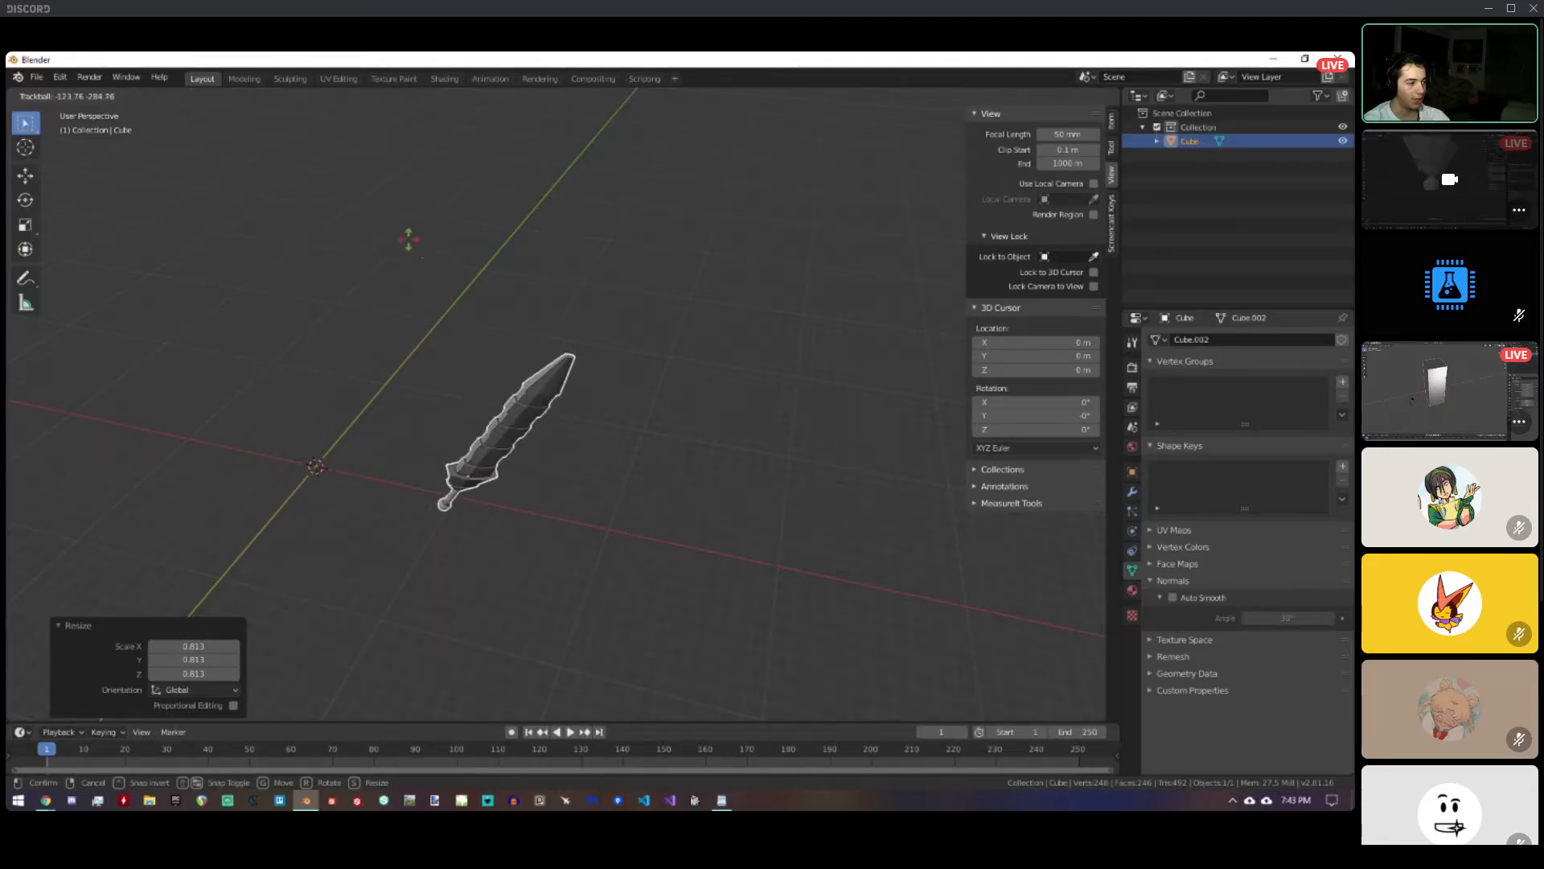
key(Escape)
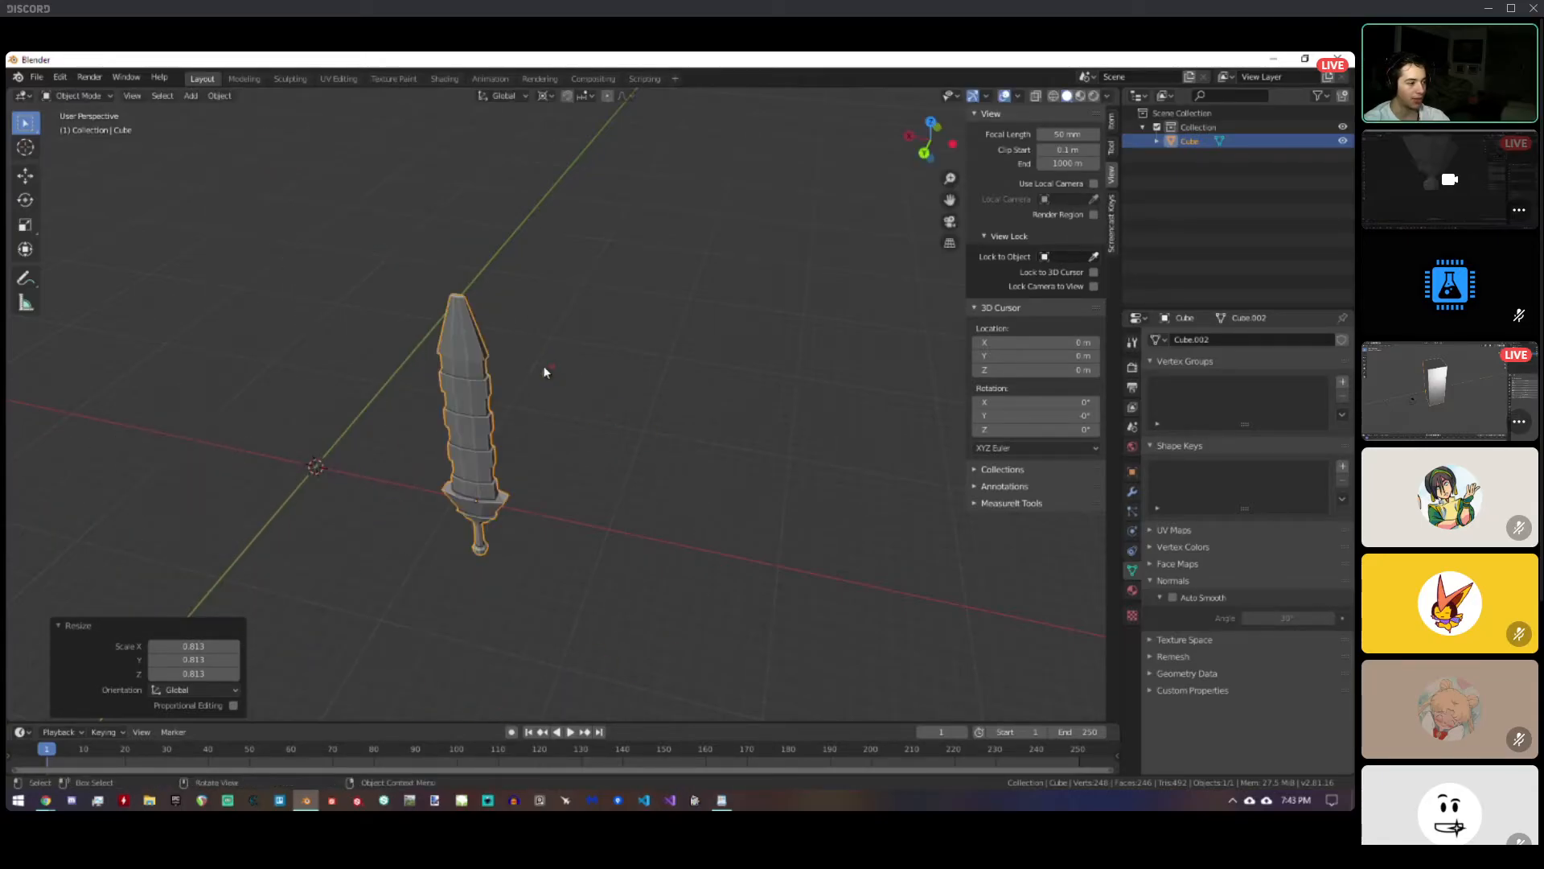
middle_drag(618, 438, 695, 392)
key(g)
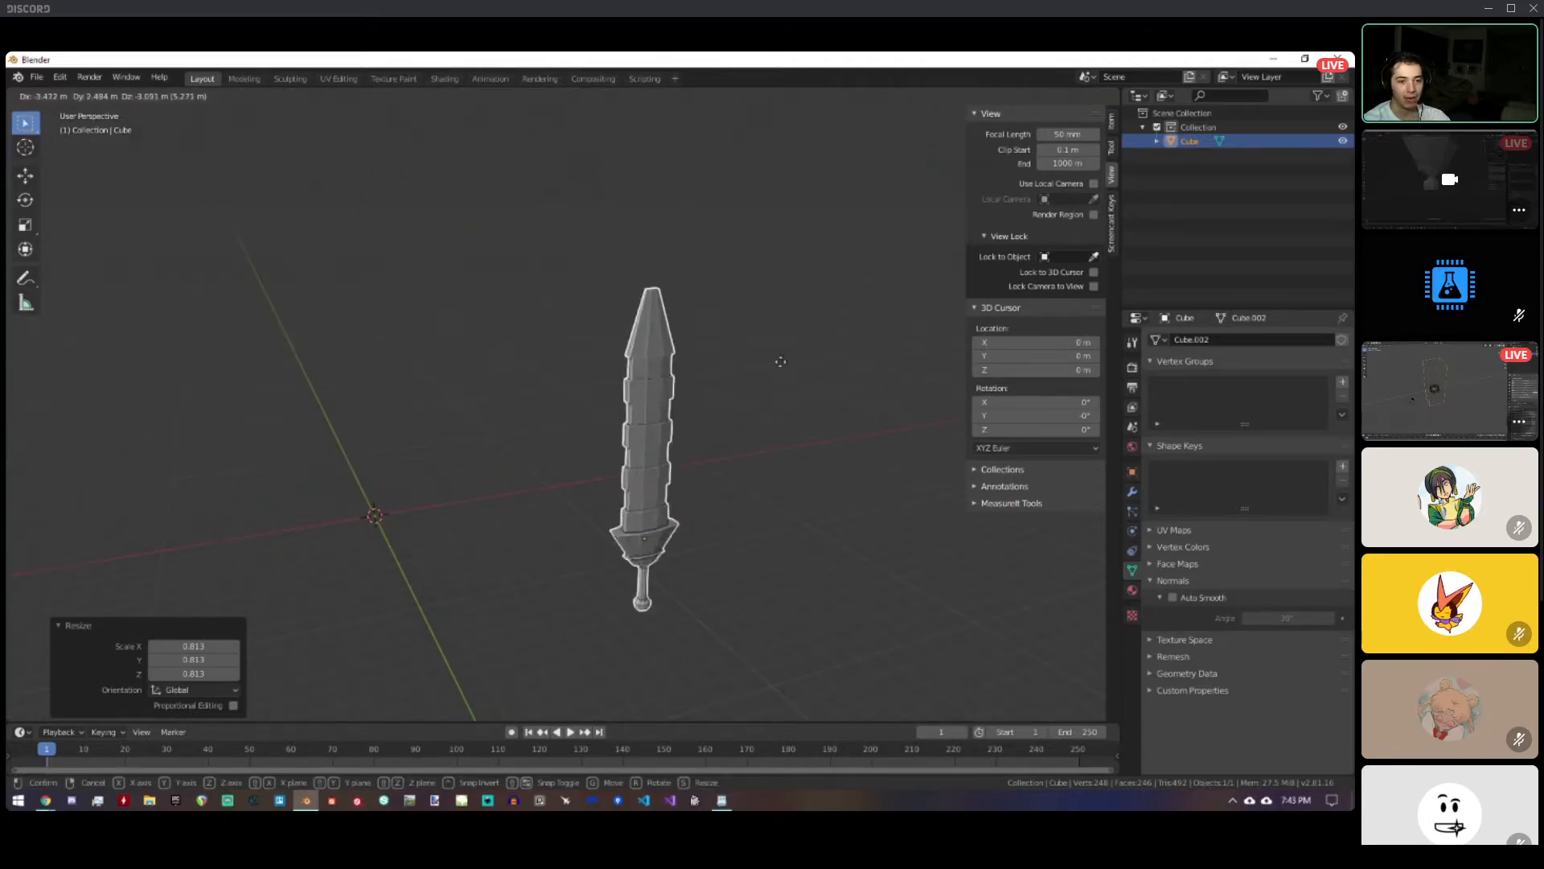
key(Escape)
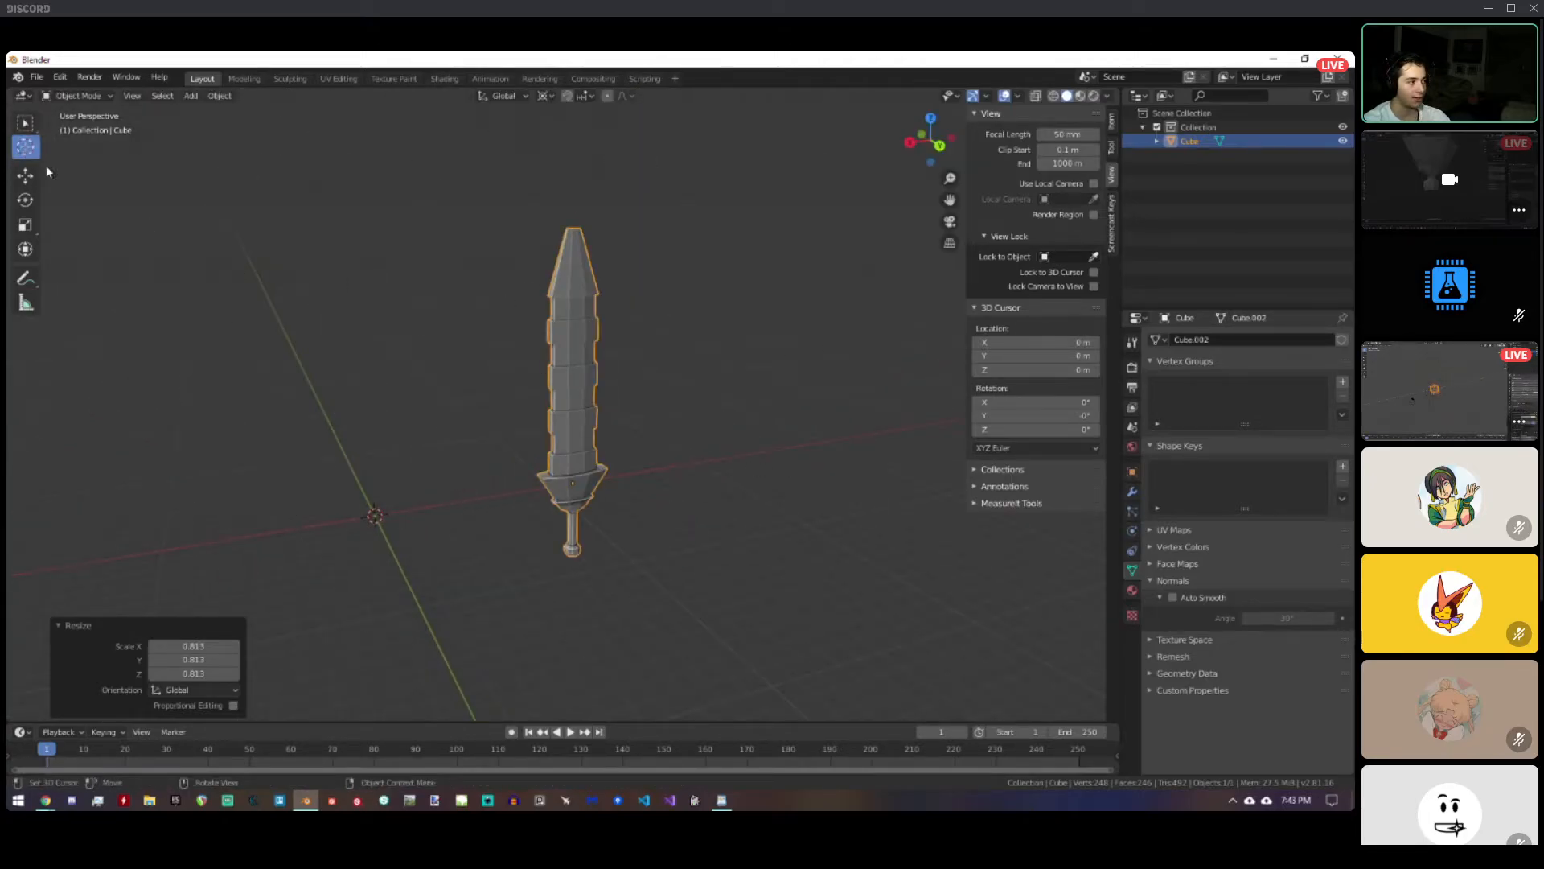
Place the 3D cursor away from the world origin and return to the selection tool.
click(25, 123)
scroll(534, 335, down, 4)
middle_drag(514, 358, 613, 339)
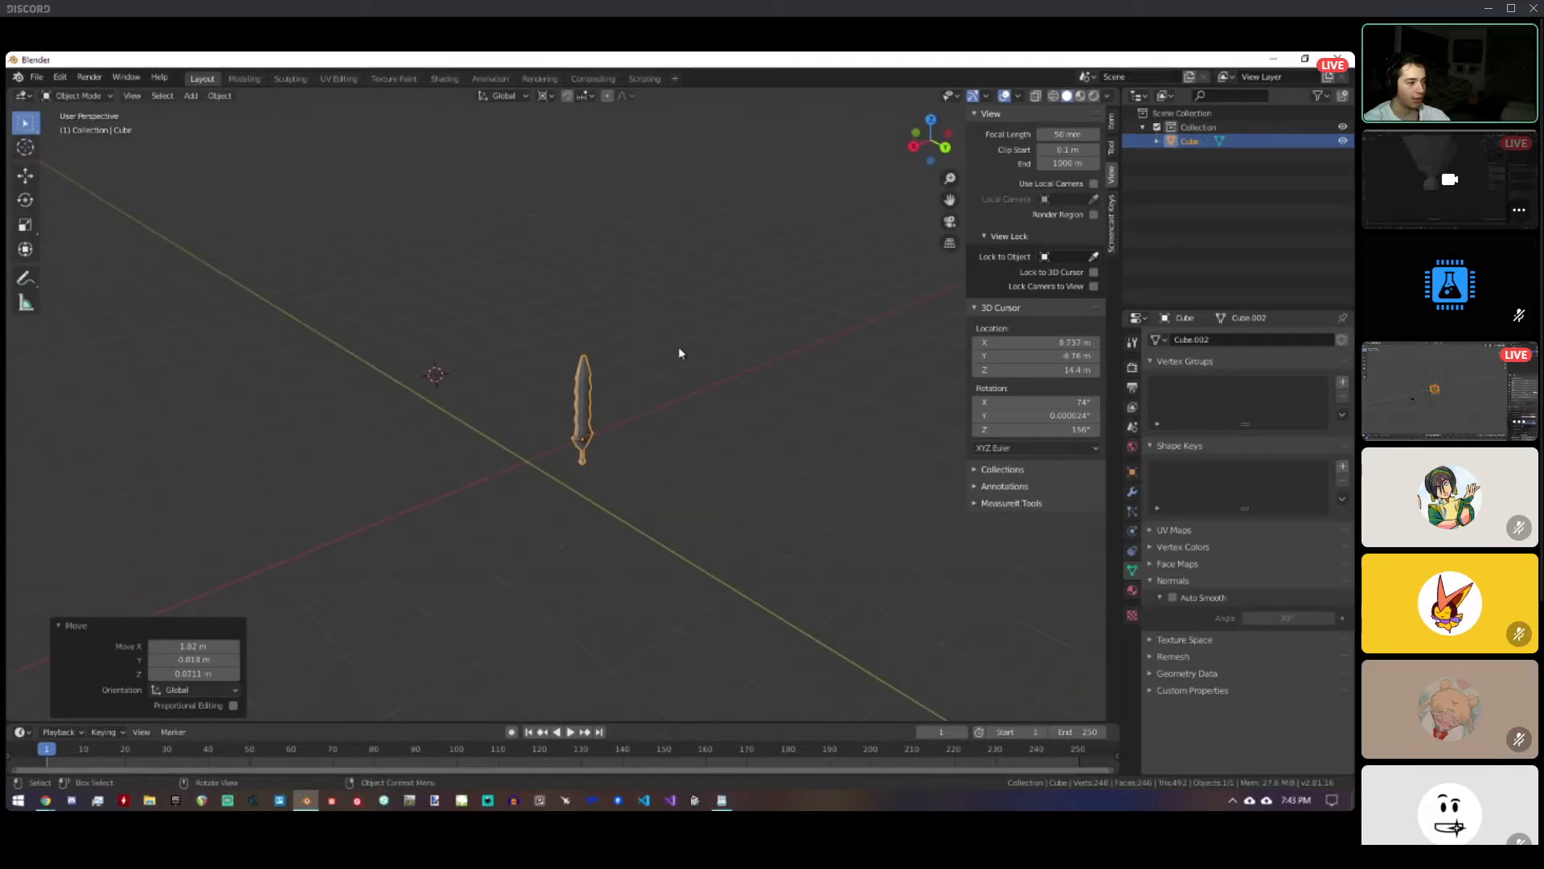
Try a trackball rotation and a 0.455 scale of the sword about the displaced 3D cursor, then undo the transforms.
key(r)
key(r)
click(566, 508)
middle_drag(565, 508, 449, 385)
key(s)
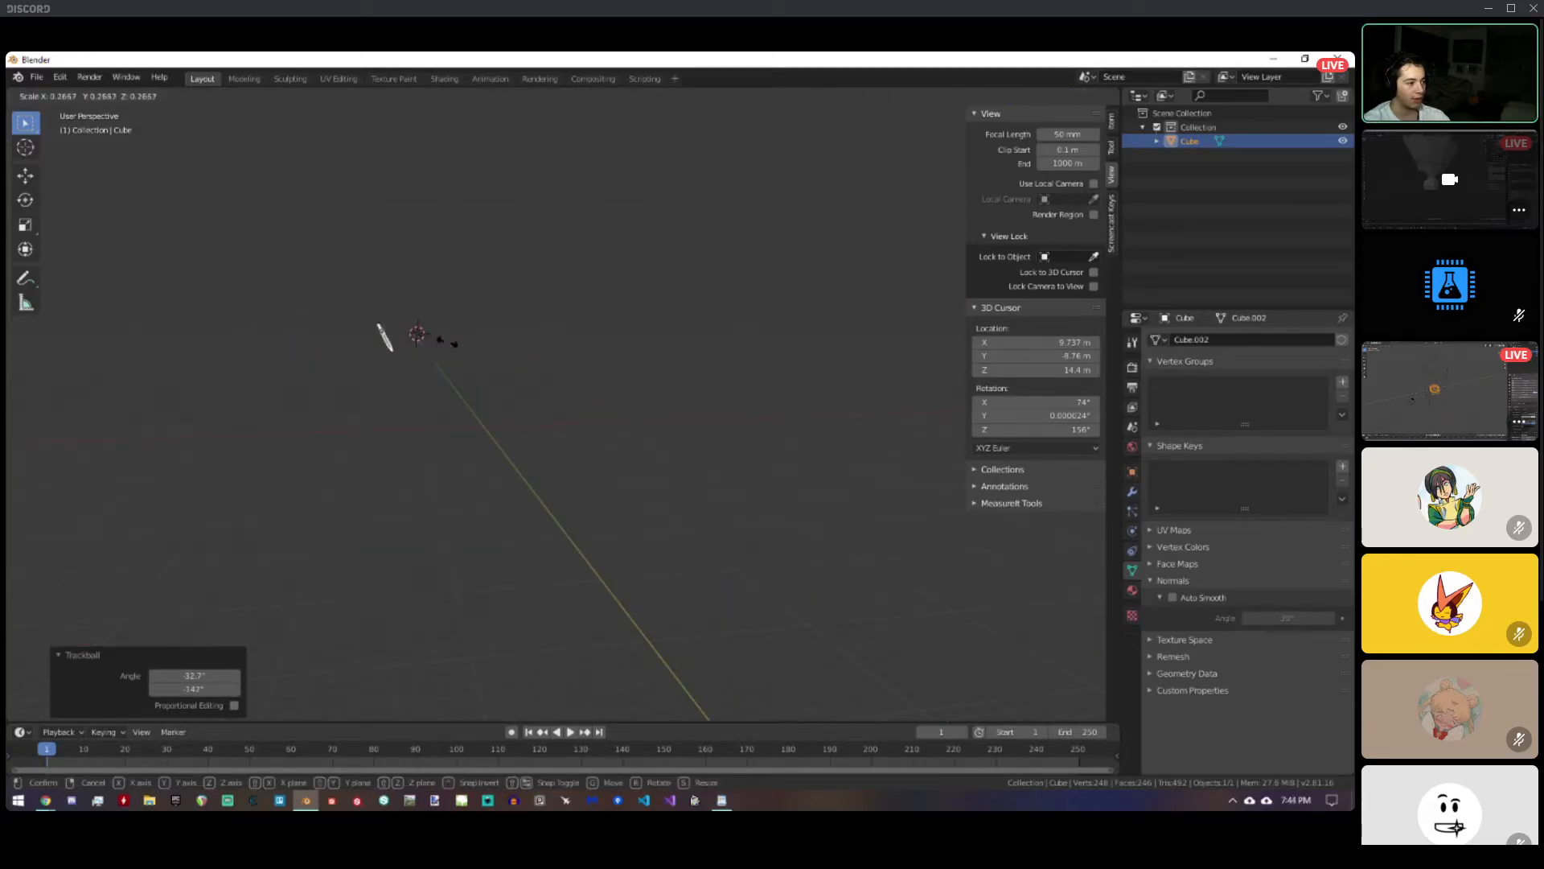
click(582, 335)
middle_drag(581, 335, 697, 392)
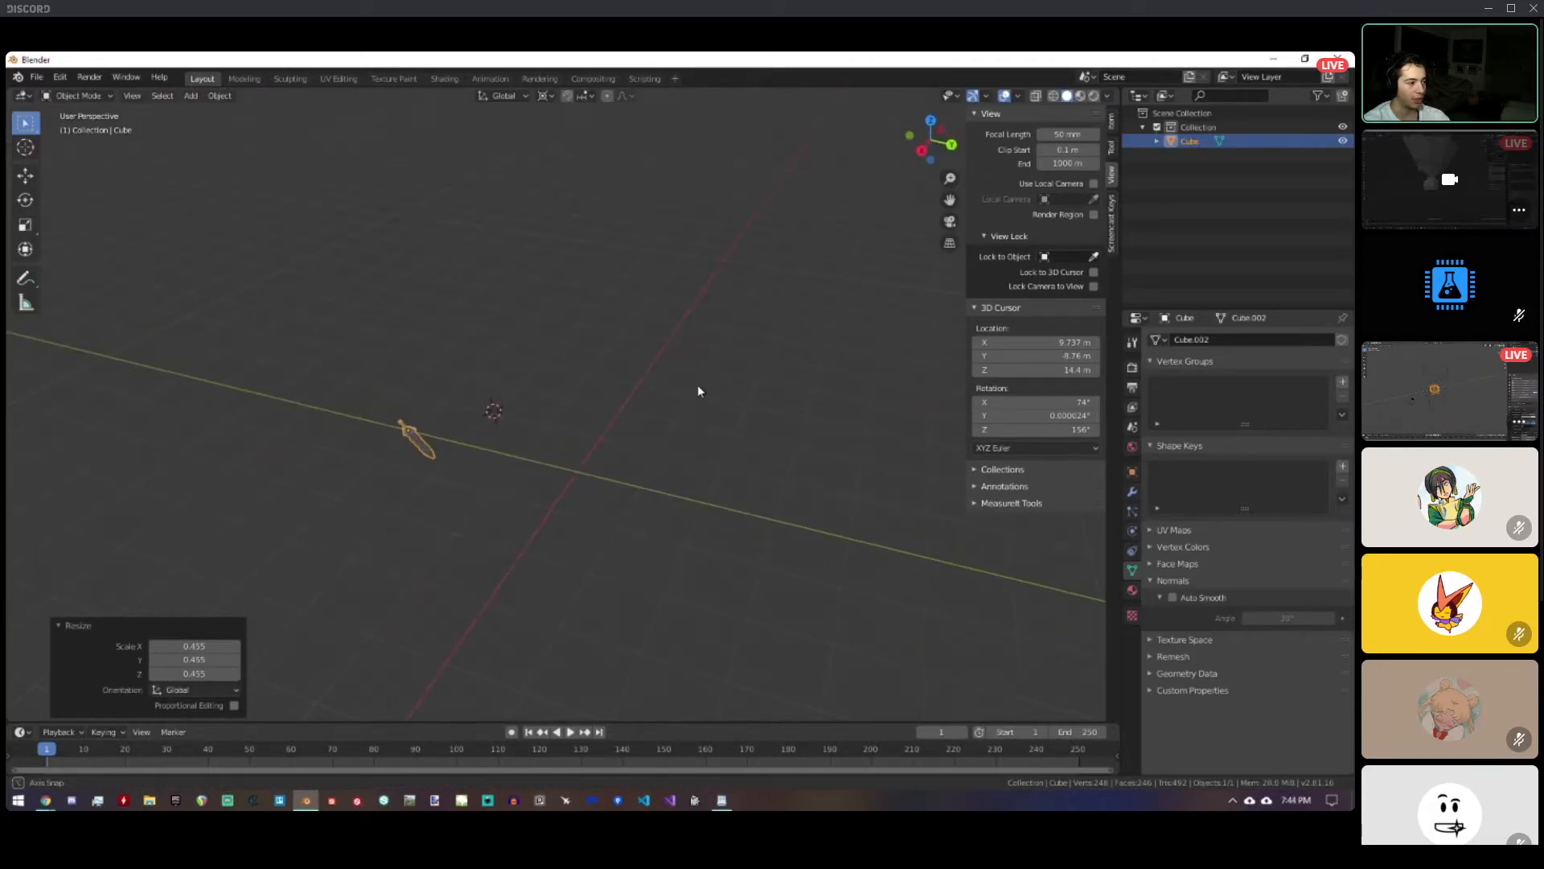
key(ctrl+z)
key(ctrl+z)
key(ctrl+z)
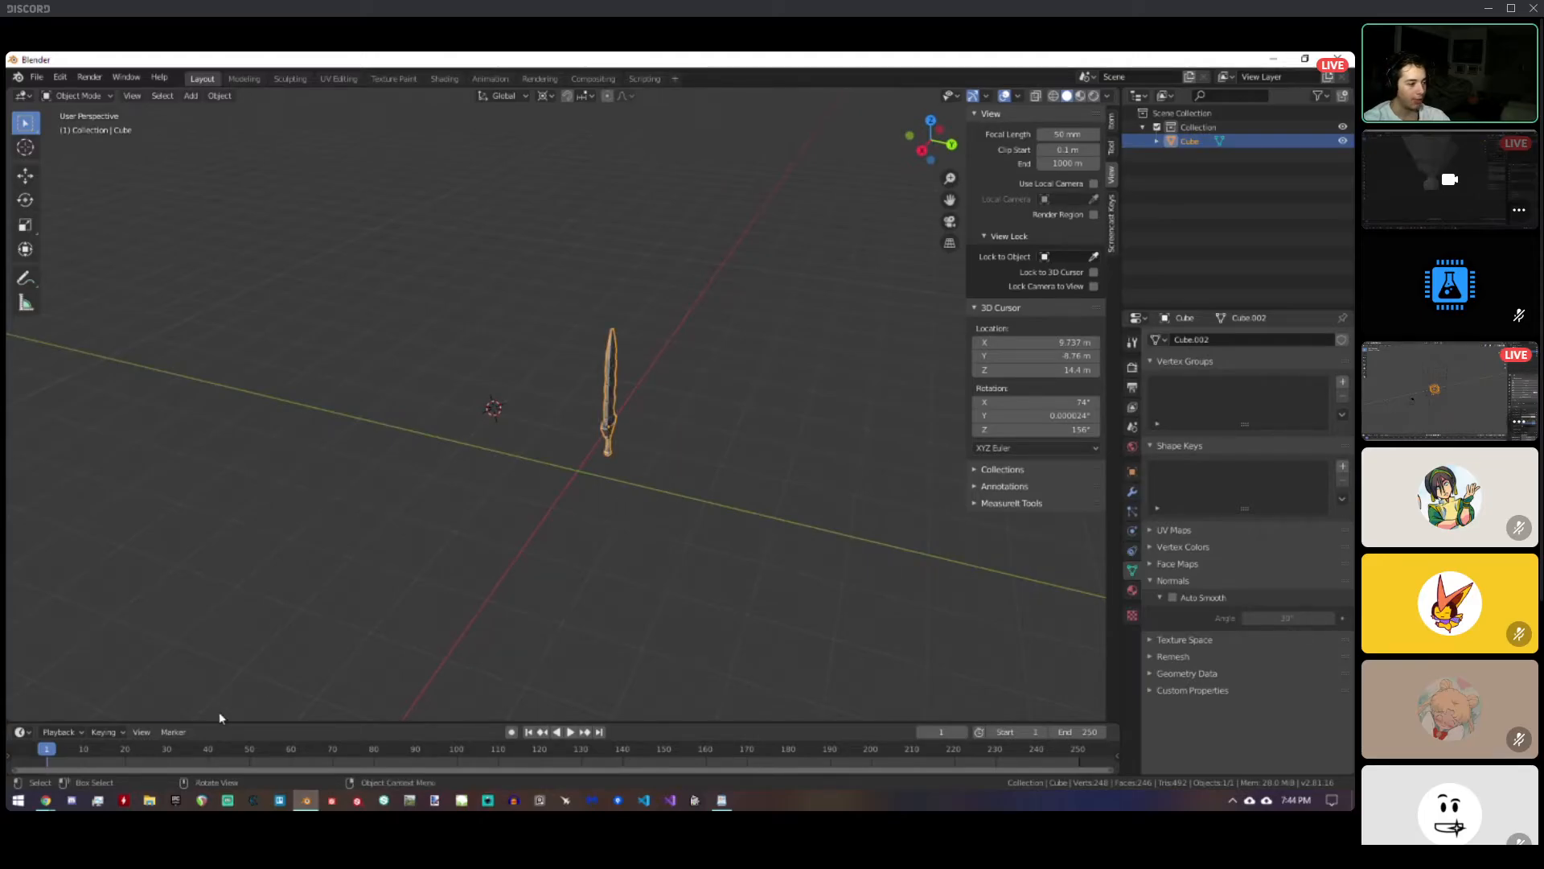
Switch to the "1.4 - Intermediate 3D Modeling" deck and present it from the "What is an origin:" slide, advancing the slideshow.
key(alt+Tab)
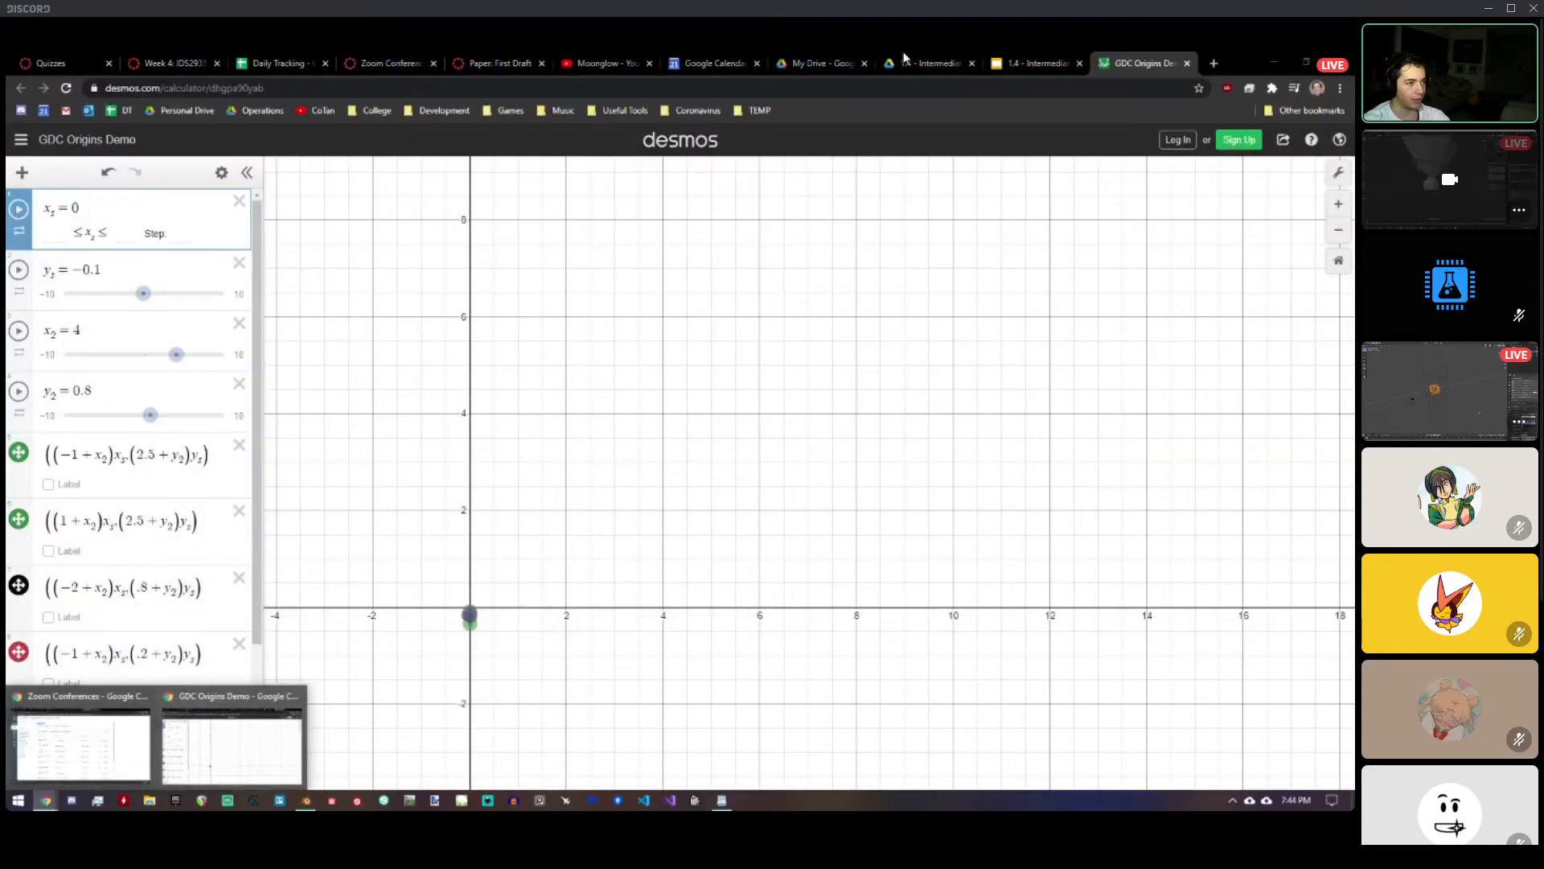
click(1029, 59)
click(601, 61)
click(1062, 60)
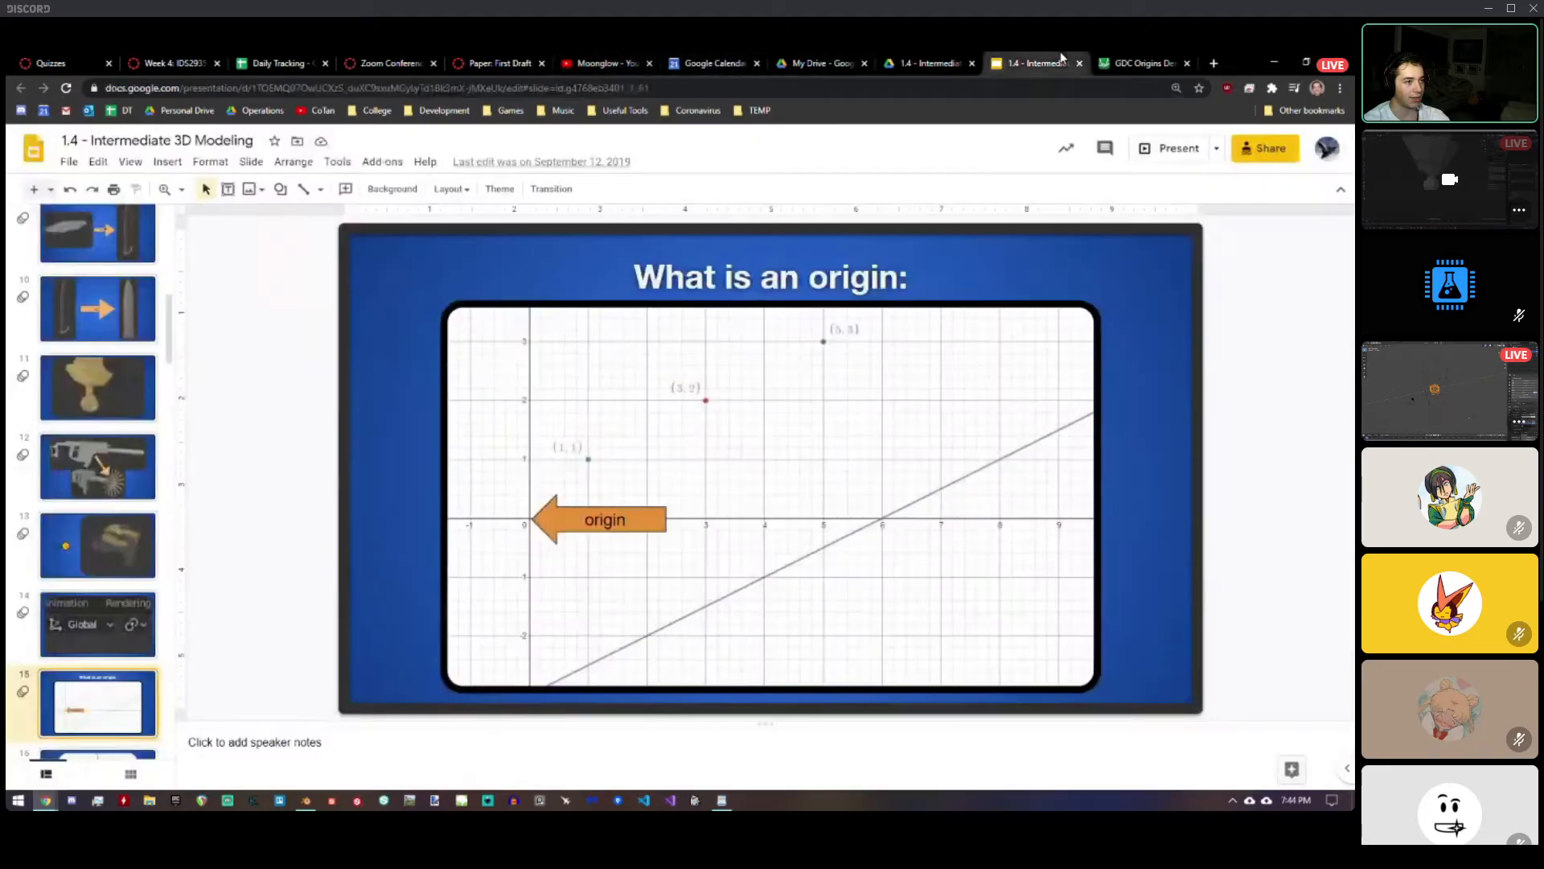
click(1194, 149)
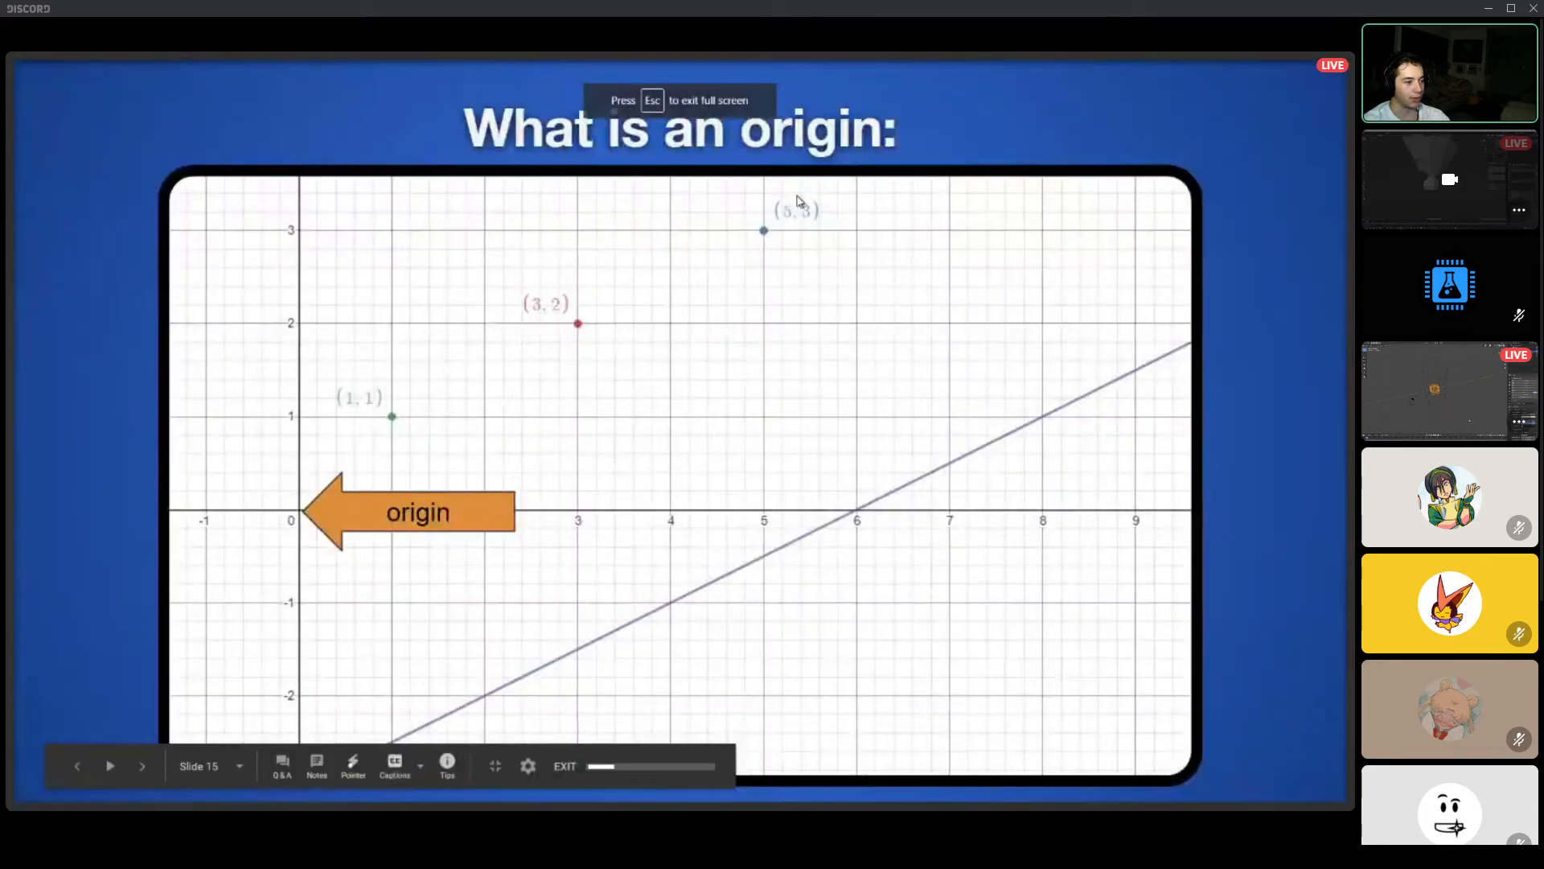
click(1240, 346)
click(1240, 346)
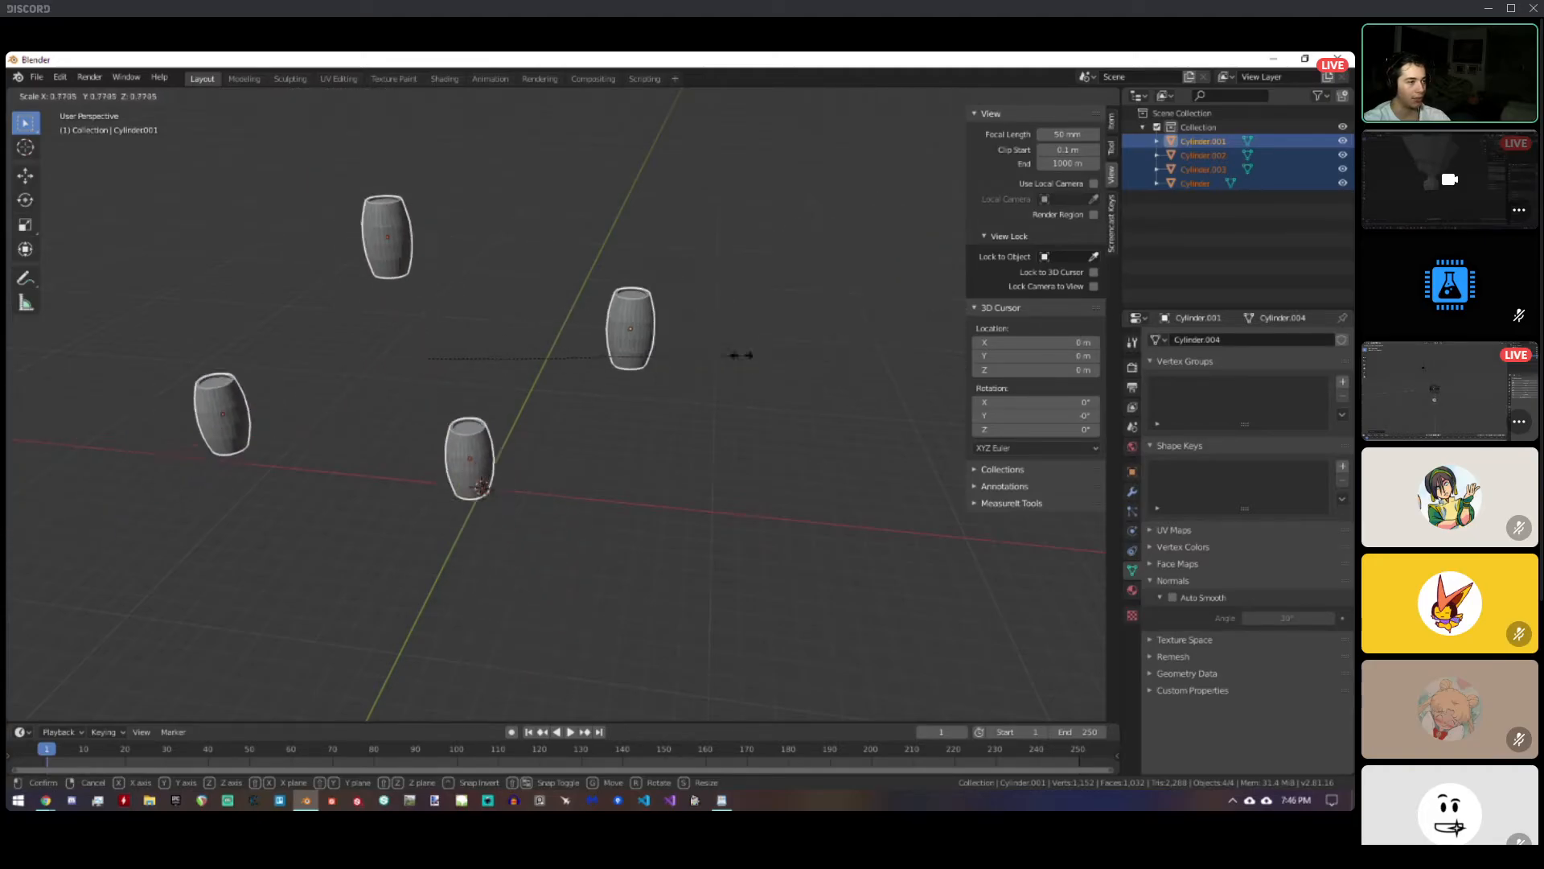
Try scaling the four selected barrels together about their common centre, cancelling each attempt.
right_click(776, 352)
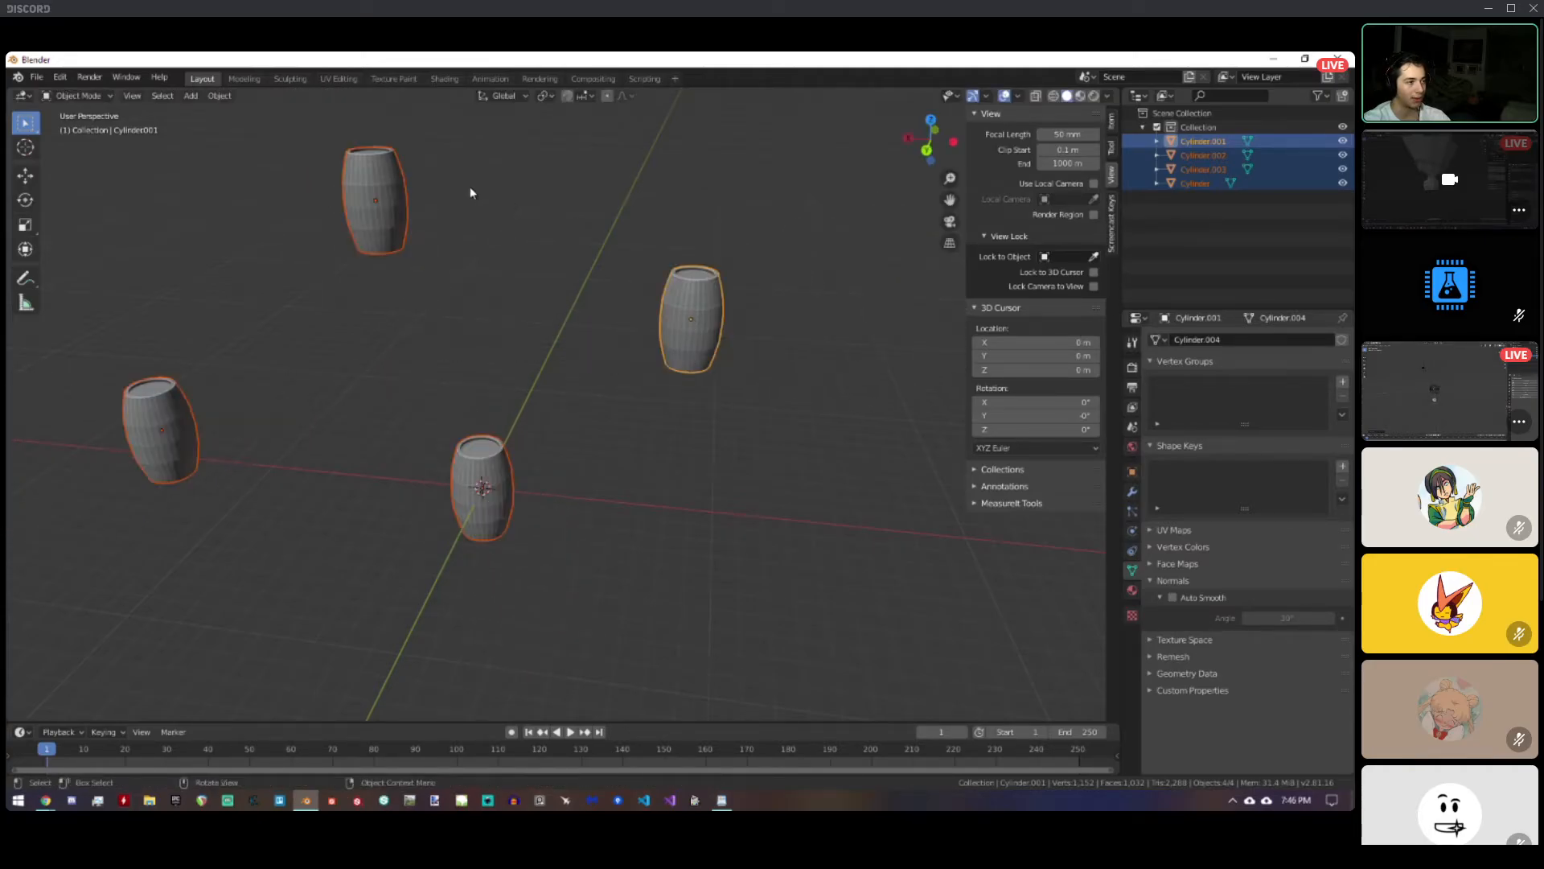
middle_drag(637, 393, 804, 309)
key(s)
right_click(716, 313)
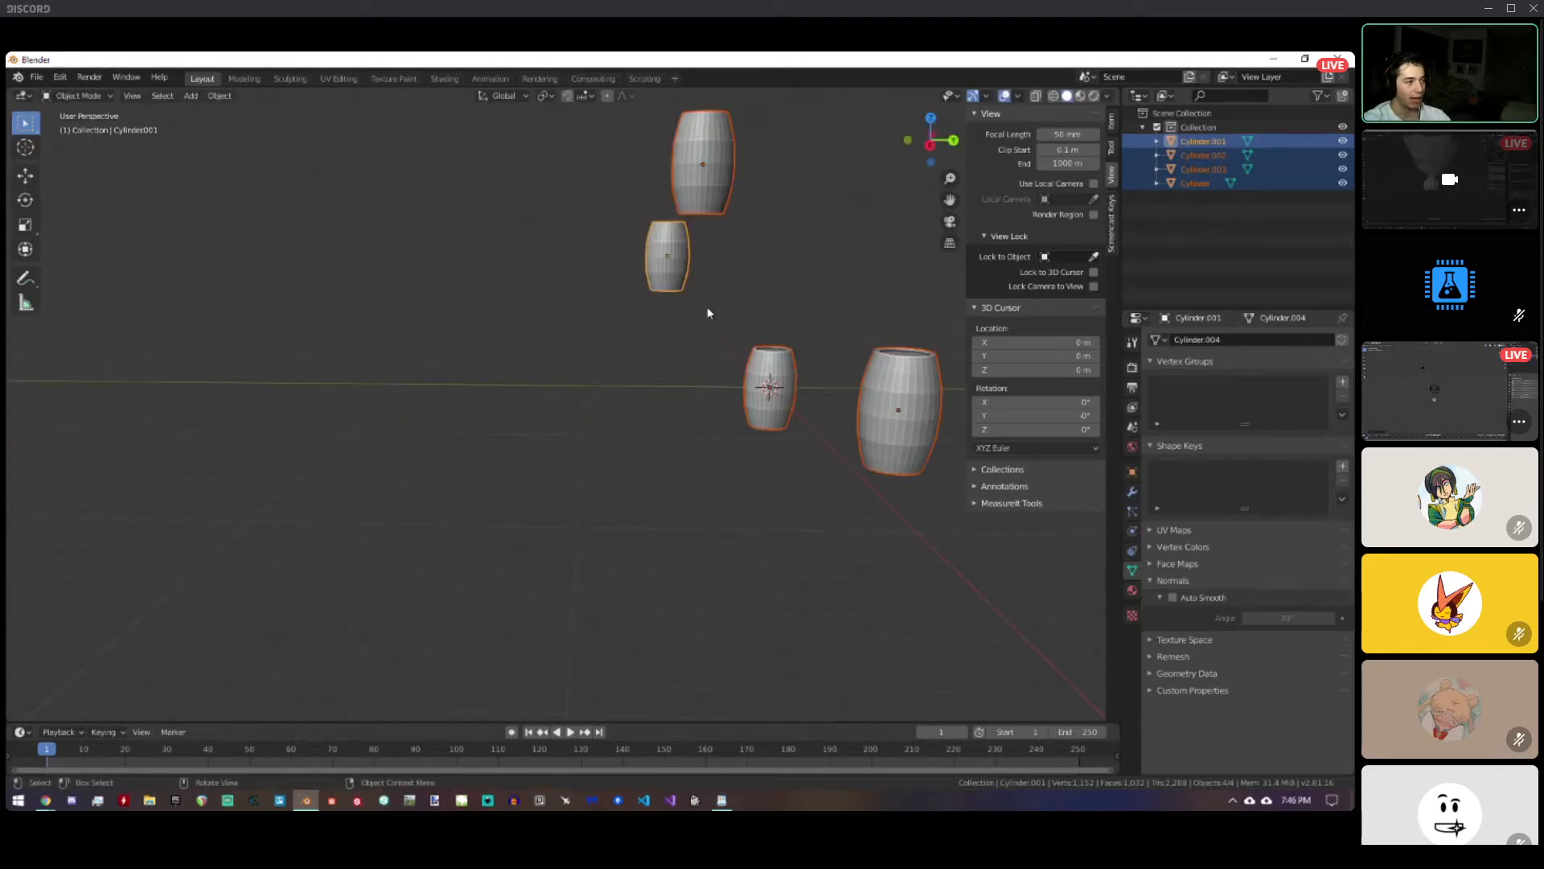
Set the pivot point to Individual Origins and try scaling the four selected barrels, cancelling the scale.
middle_drag(710, 314, 547, 342)
click(545, 95)
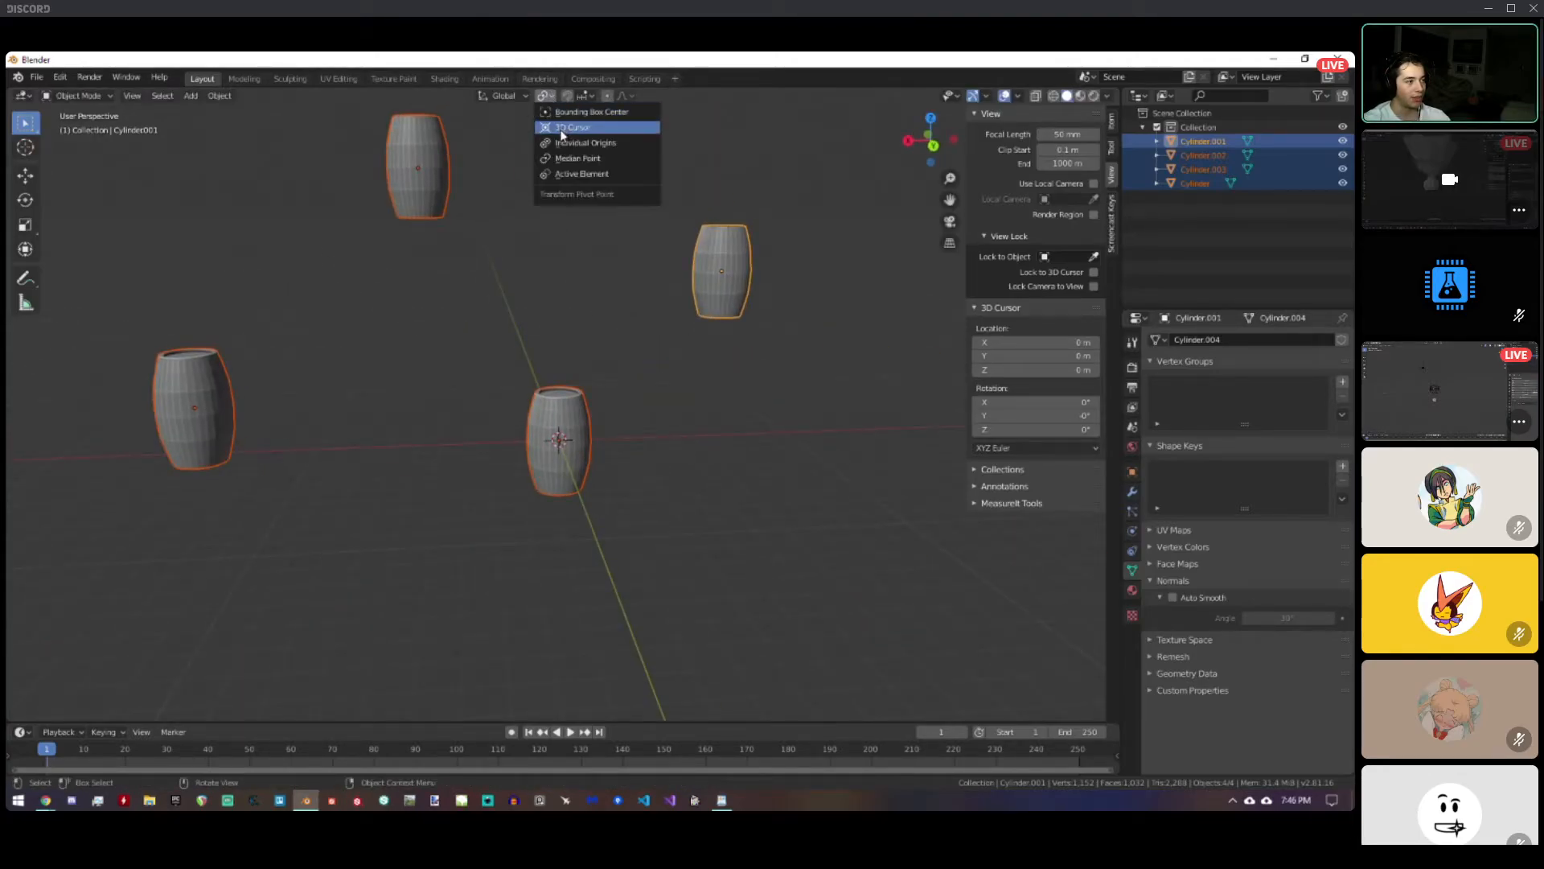
click(566, 147)
key(s)
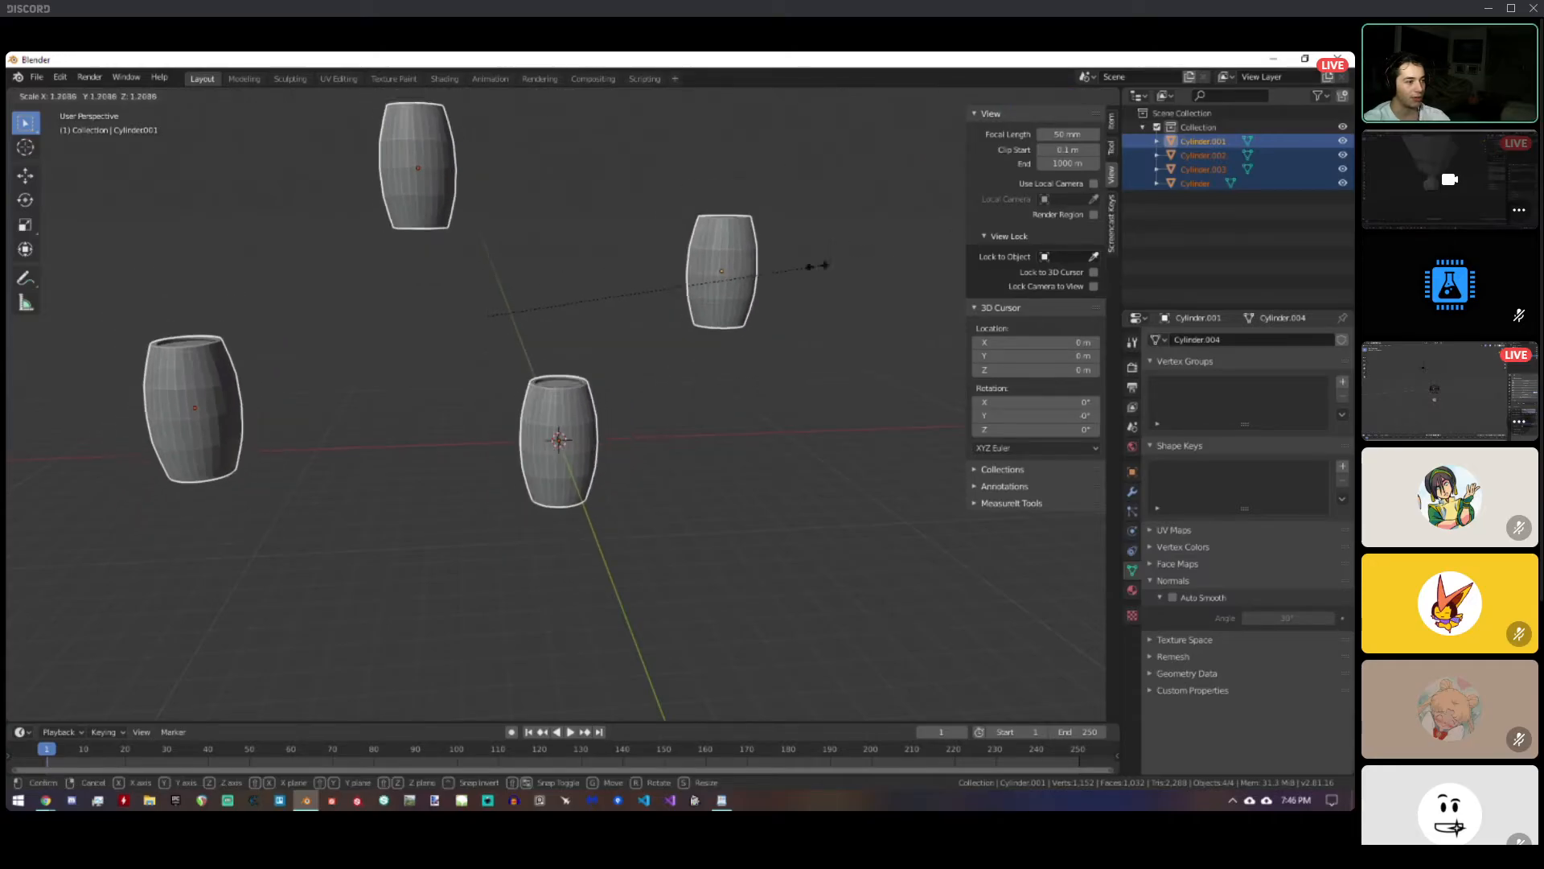
right_click(713, 276)
Switch to the "1.4 - Intermediate 3D Modeling" deck in Chrome and present it from the "Median Point (The usual)" slide.
mouse_move(45, 800)
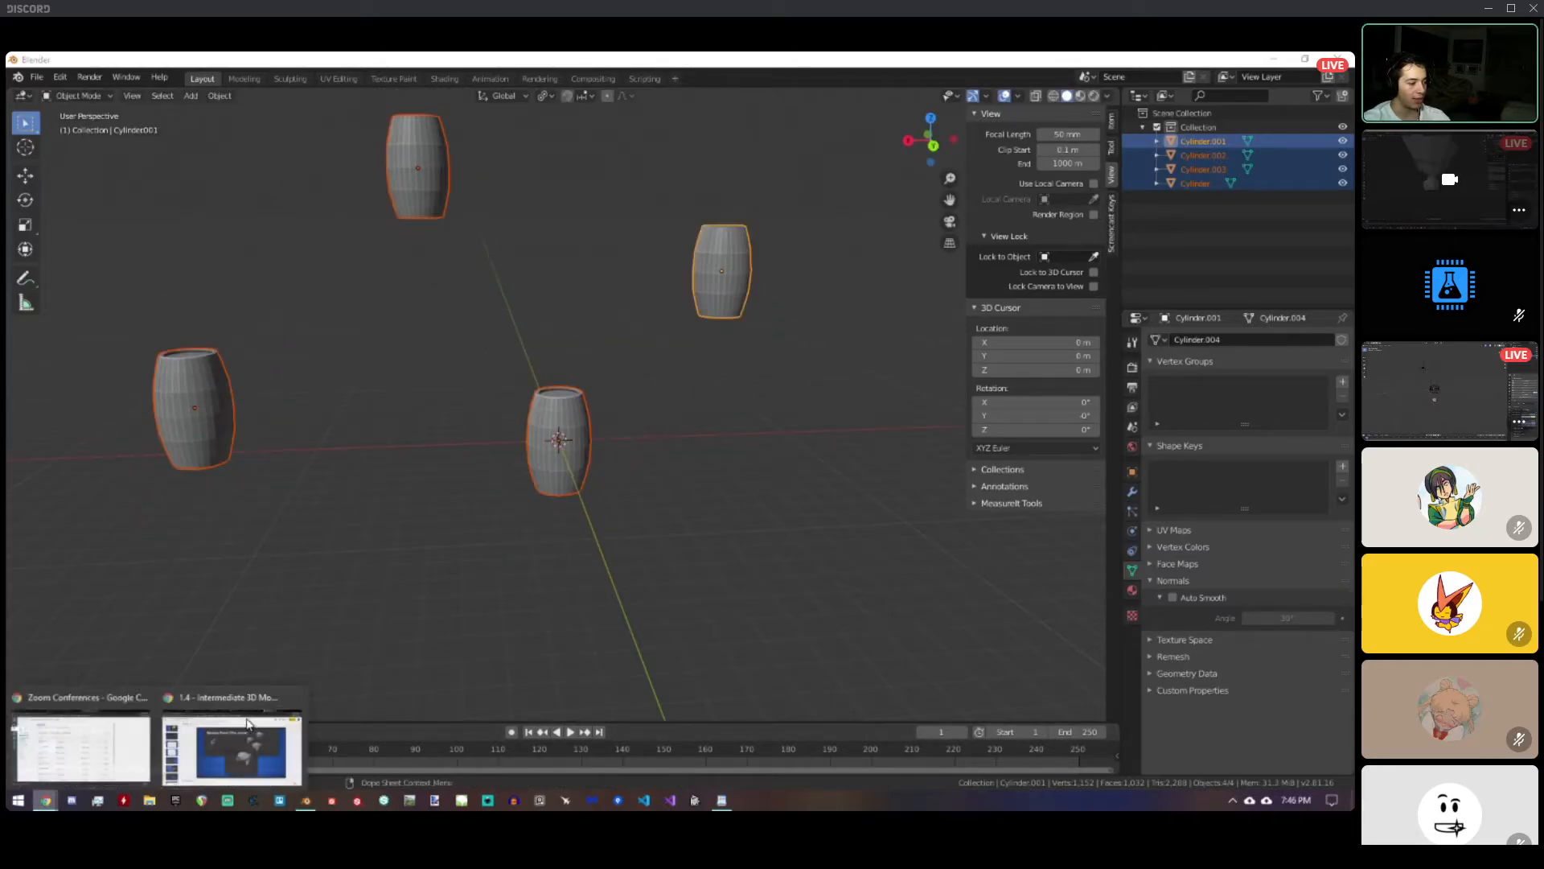
click(233, 748)
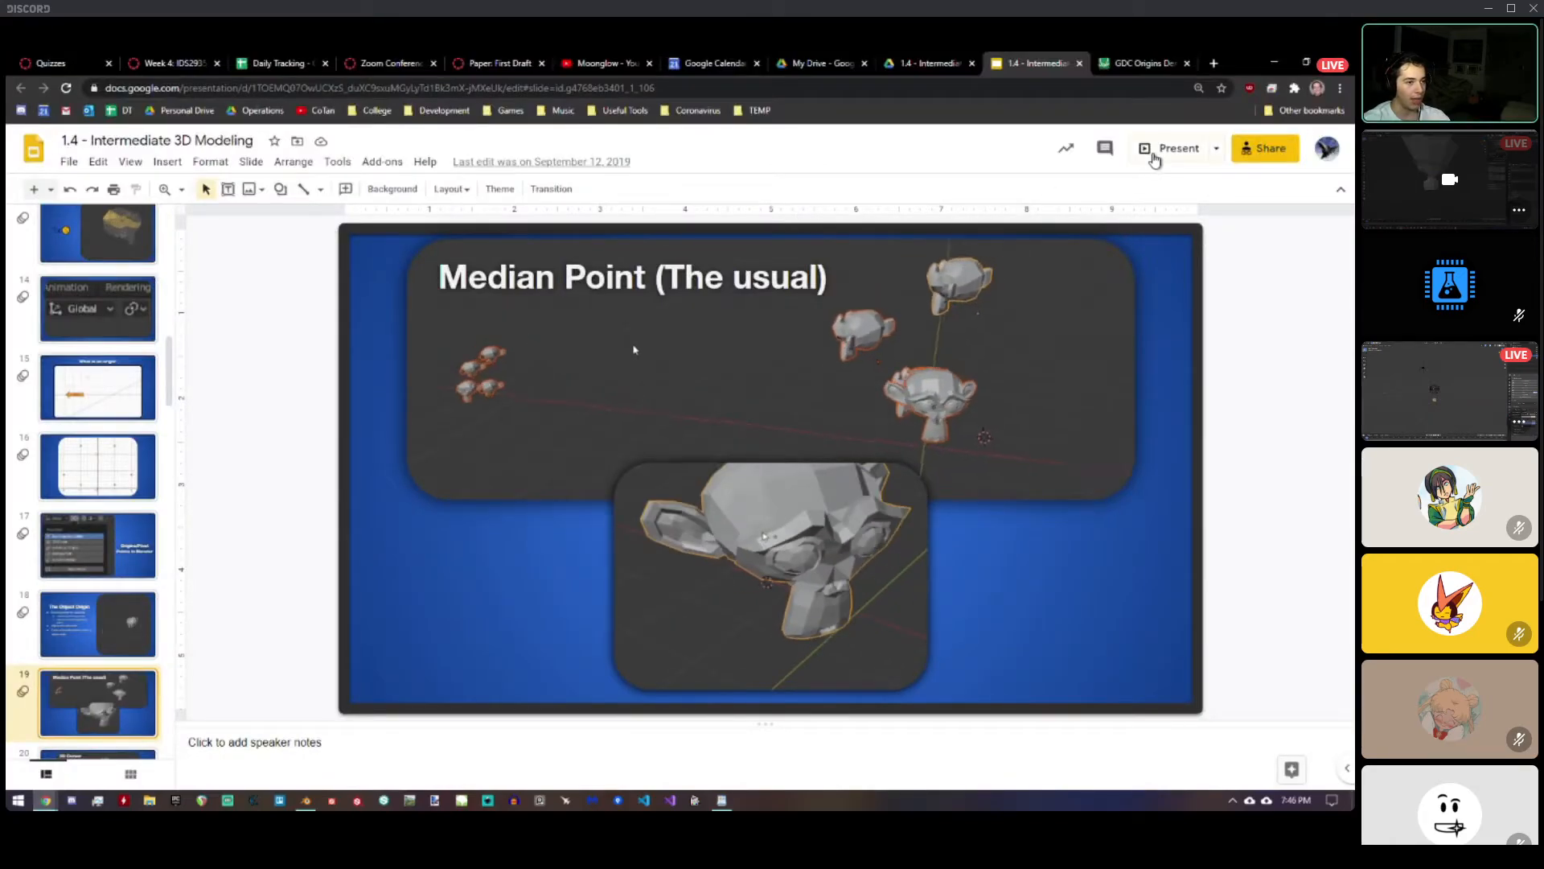
click(1173, 148)
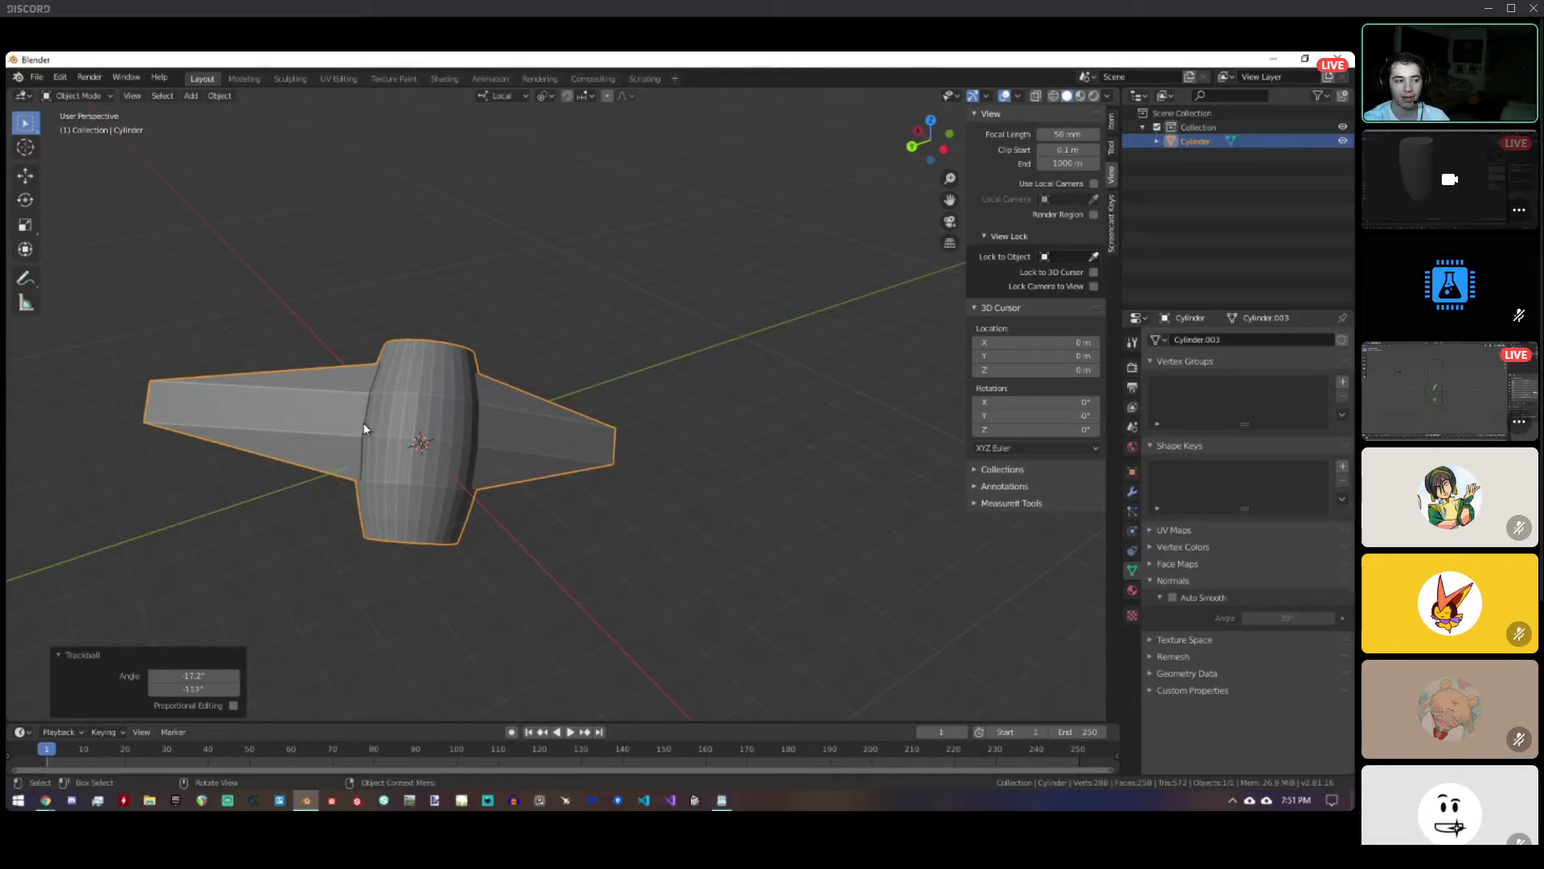
Try scaling the winged barrel's entire mesh along its local X axis, then undo back to before the trackball rotation and Local orientation.
key(Tab)
key(a)
key(s)
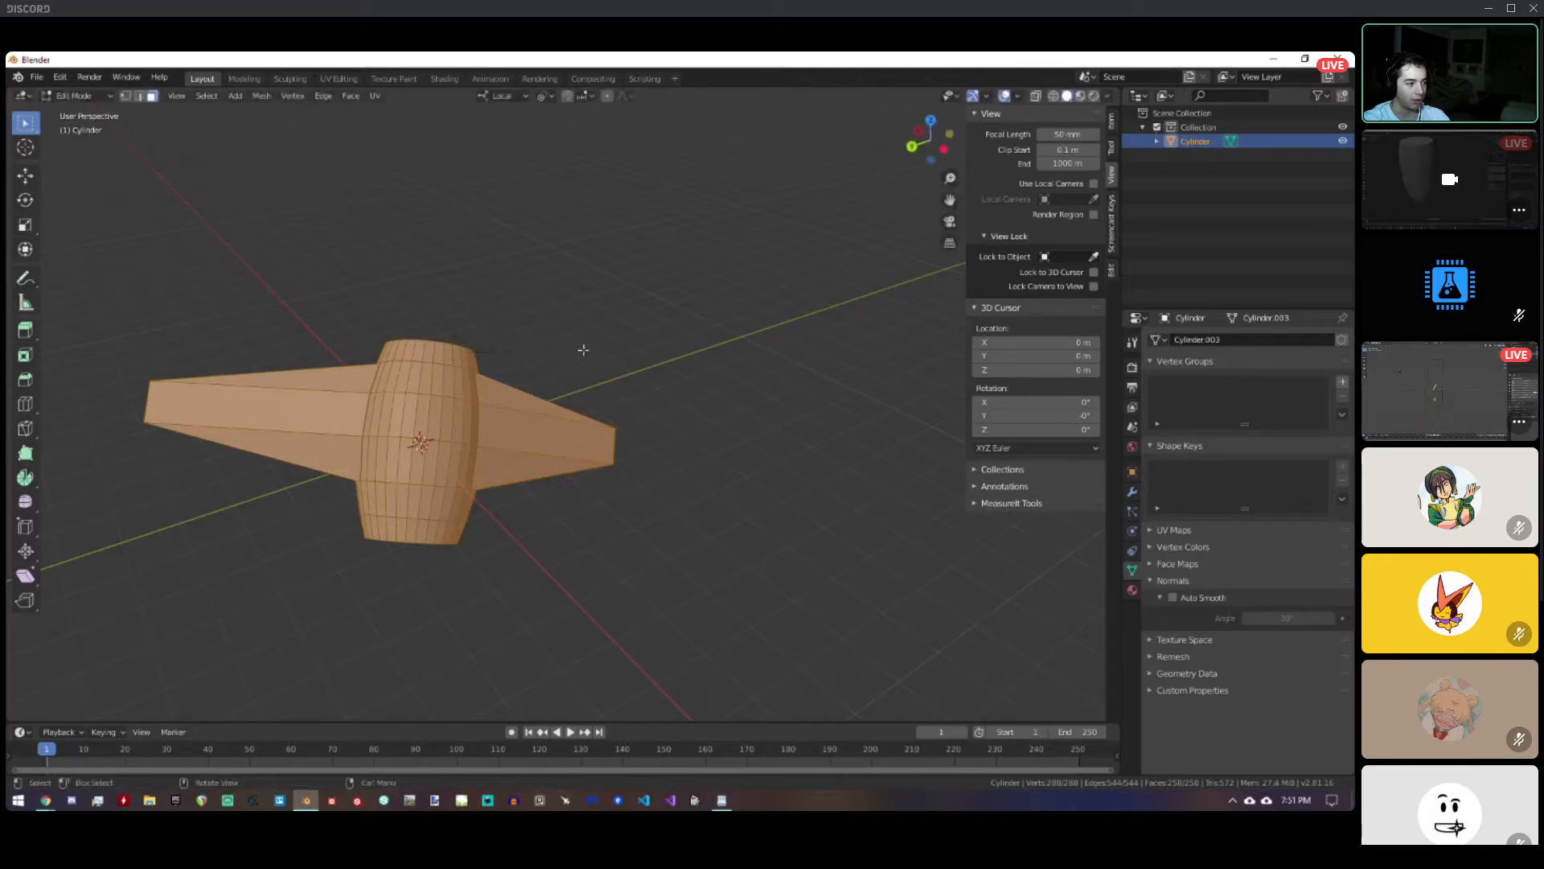
key(x)
key(x)
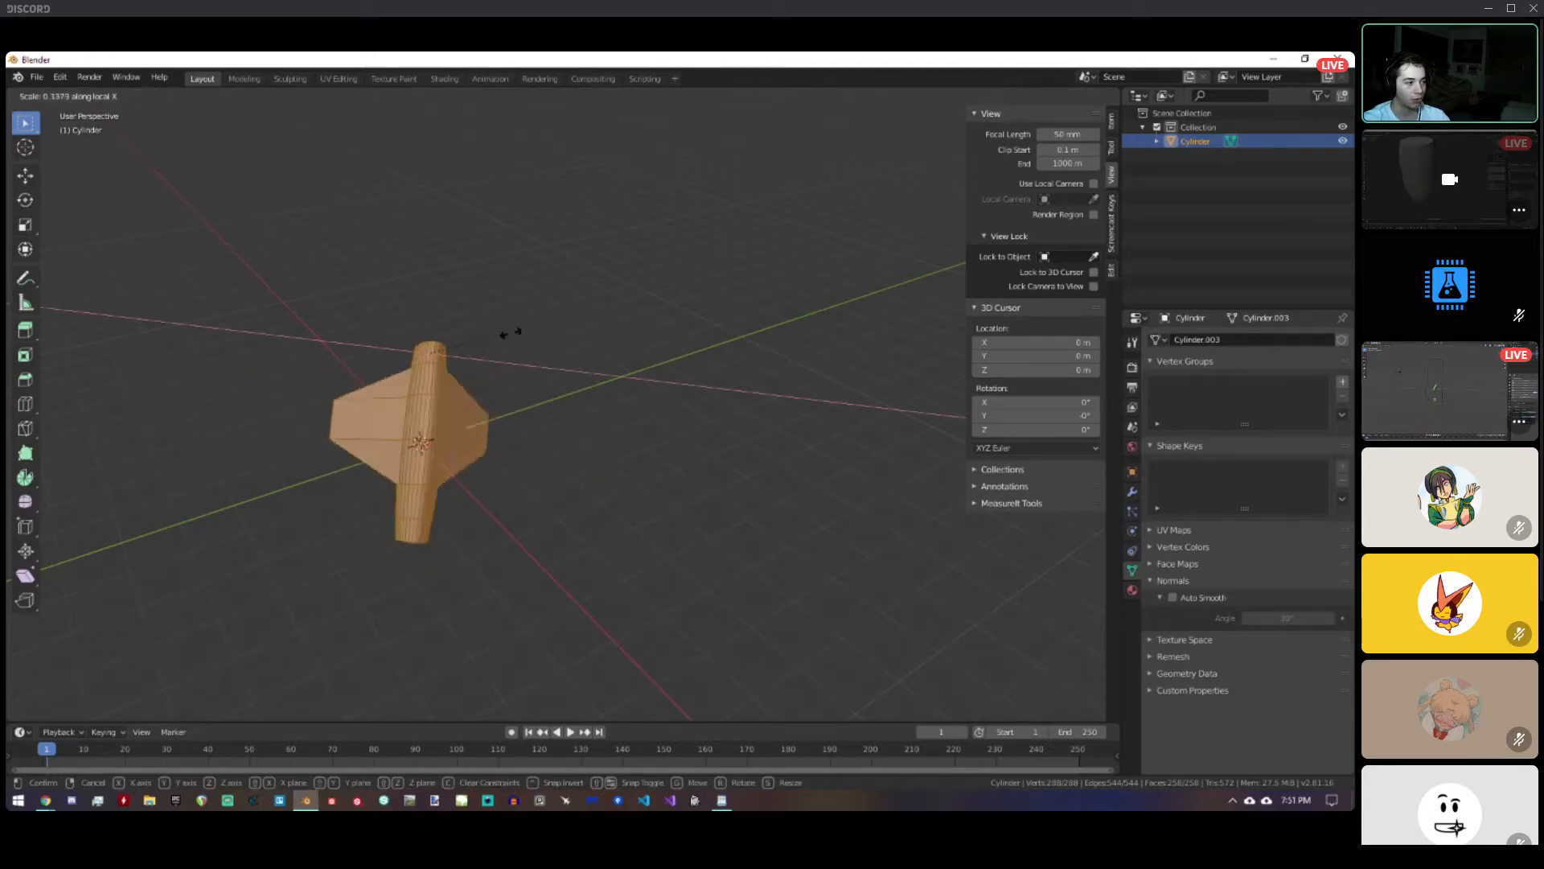
click(542, 147)
key(Tab)
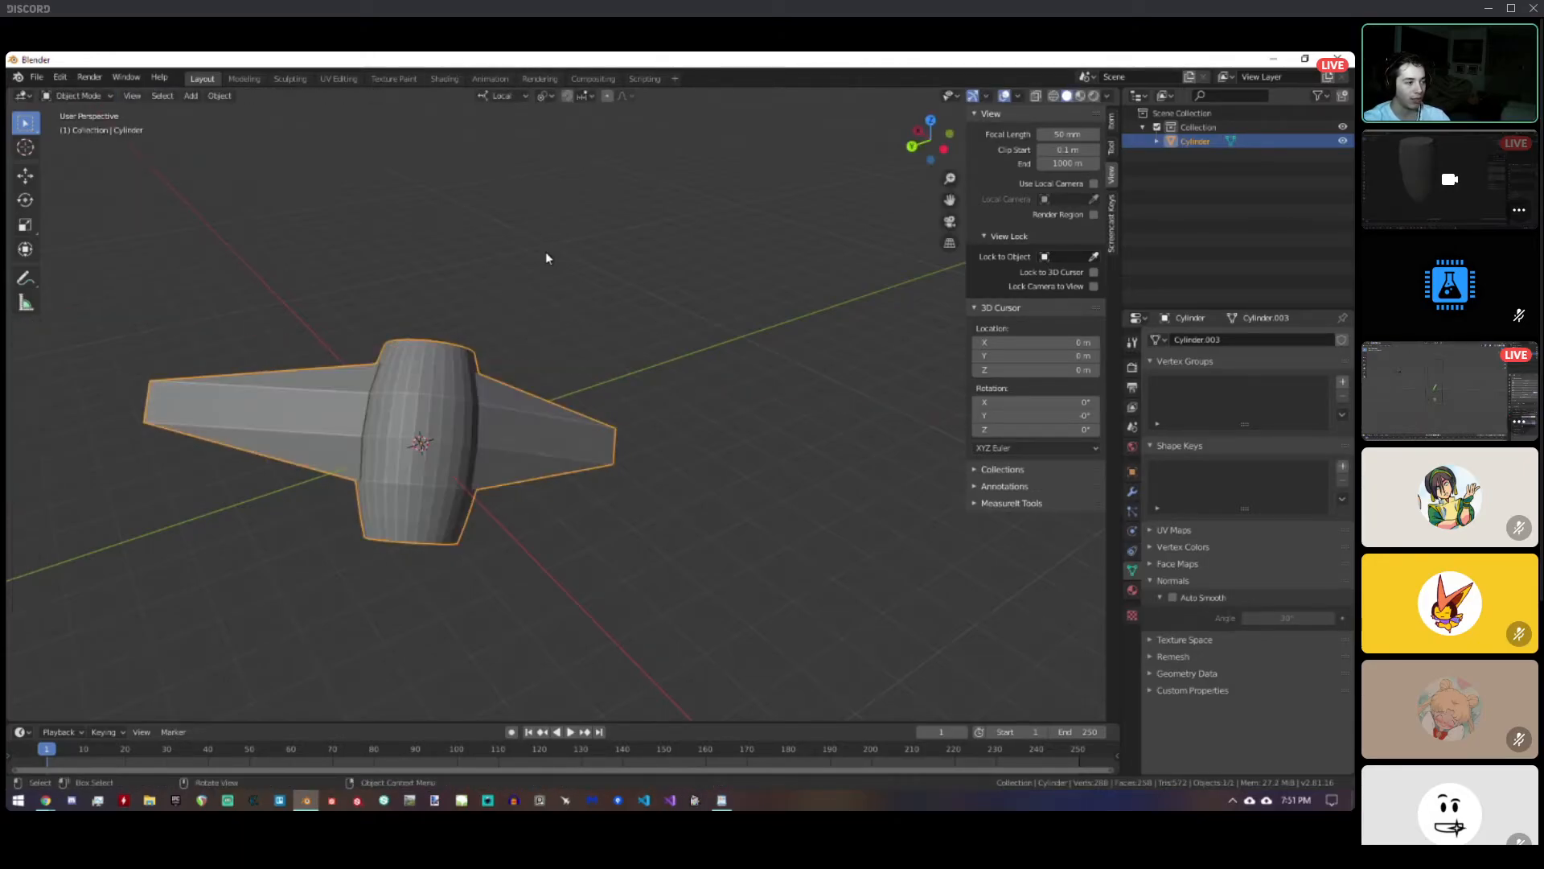
key(ctrl+z)
key(ctrl+z)
key(ctrl+z)
key(ctrl+z)
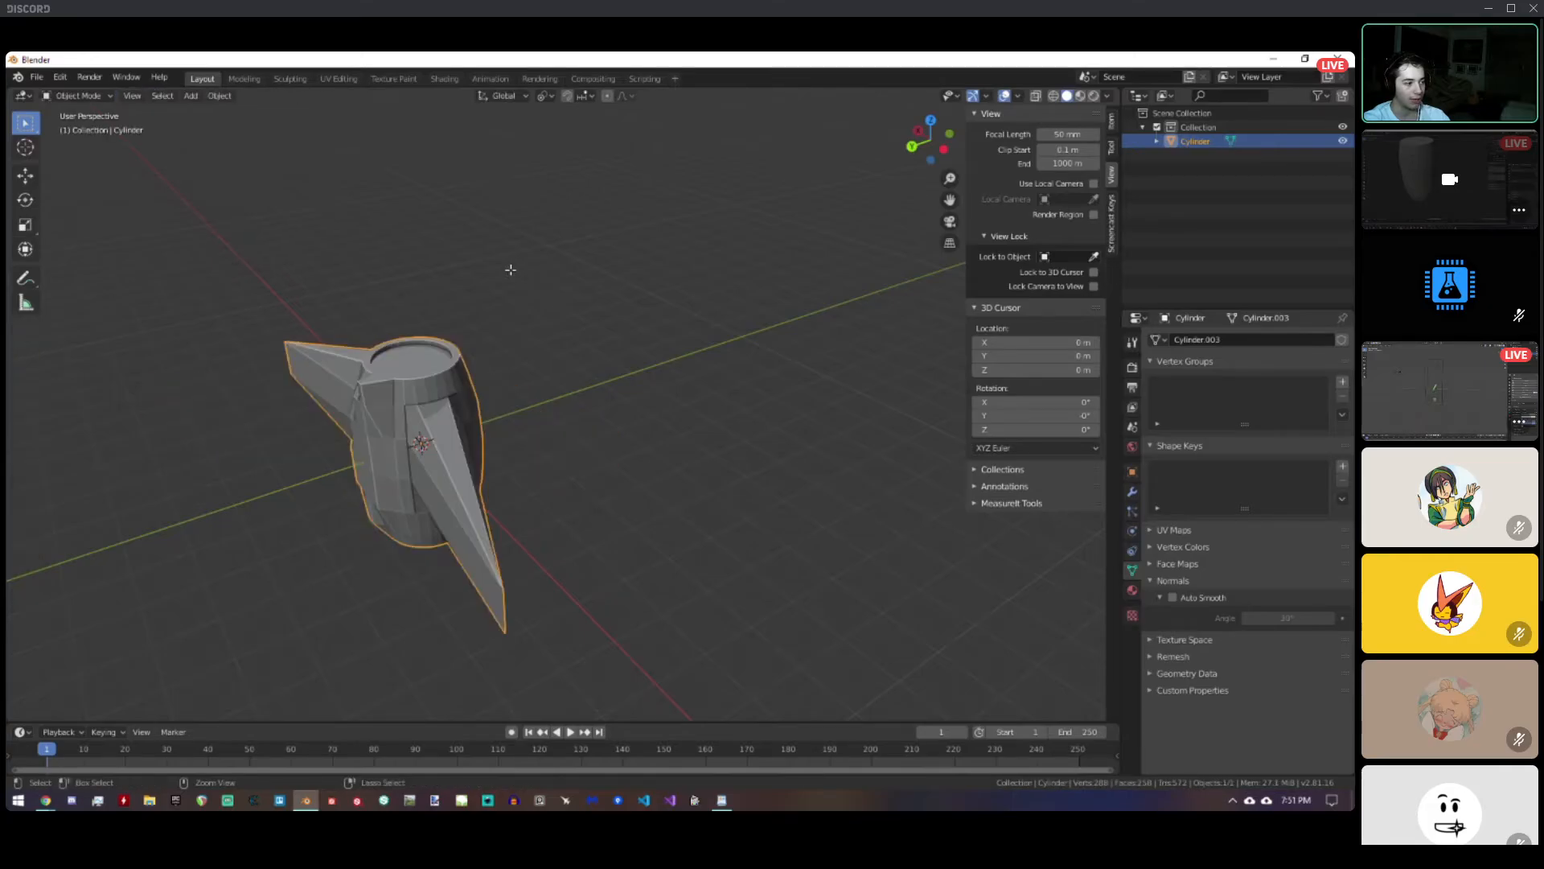
Leave the winged barrel's mesh editing and delete the barrel object from the scene.
click(503, 95)
key(Tab)
middle_drag(439, 291, 608, 320)
key(a)
key(Tab)
key(Delete)
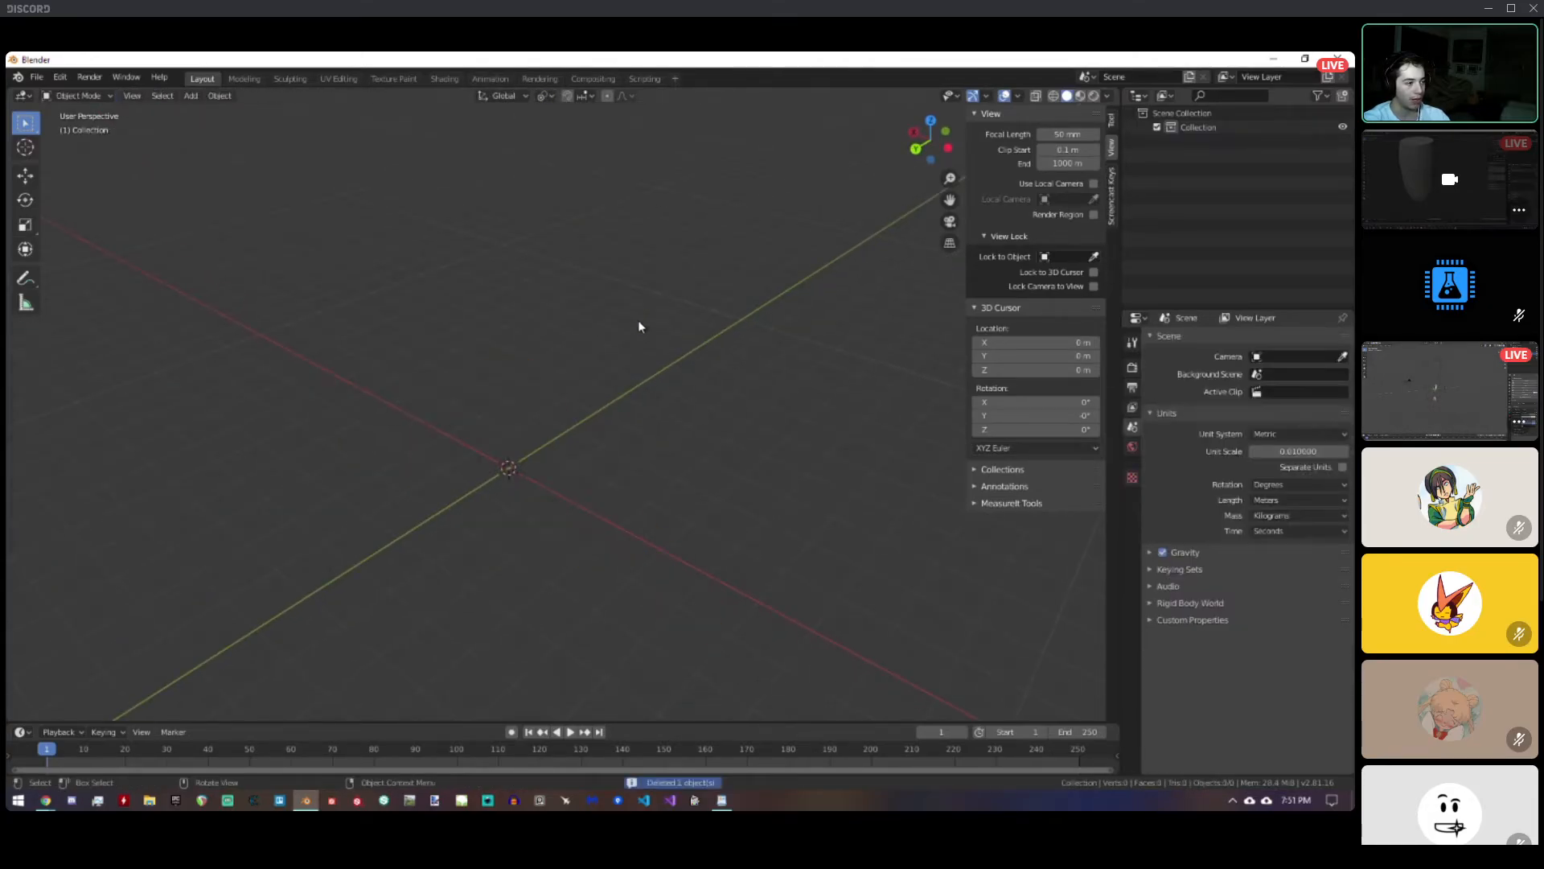
Add a cube mesh at the world origin, enter Edit Mode and select one of its side faces.
key(shift+a)
mouse_move(591, 346)
click(685, 364)
key(Tab)
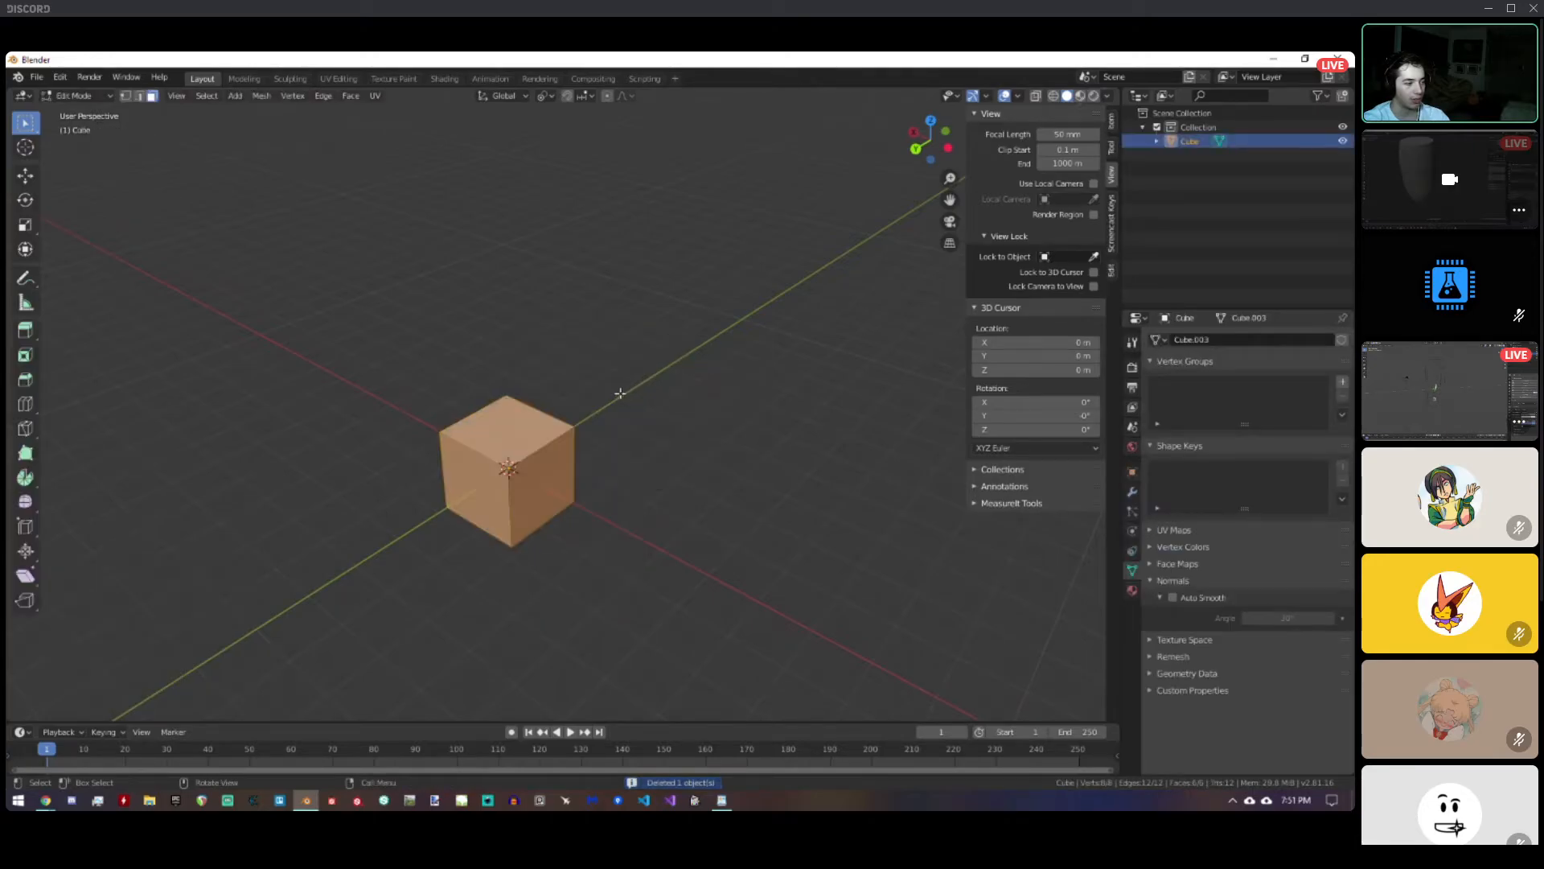
click(485, 479)
Set the transform orientation to Local and return the cube to Object Mode.
click(504, 95)
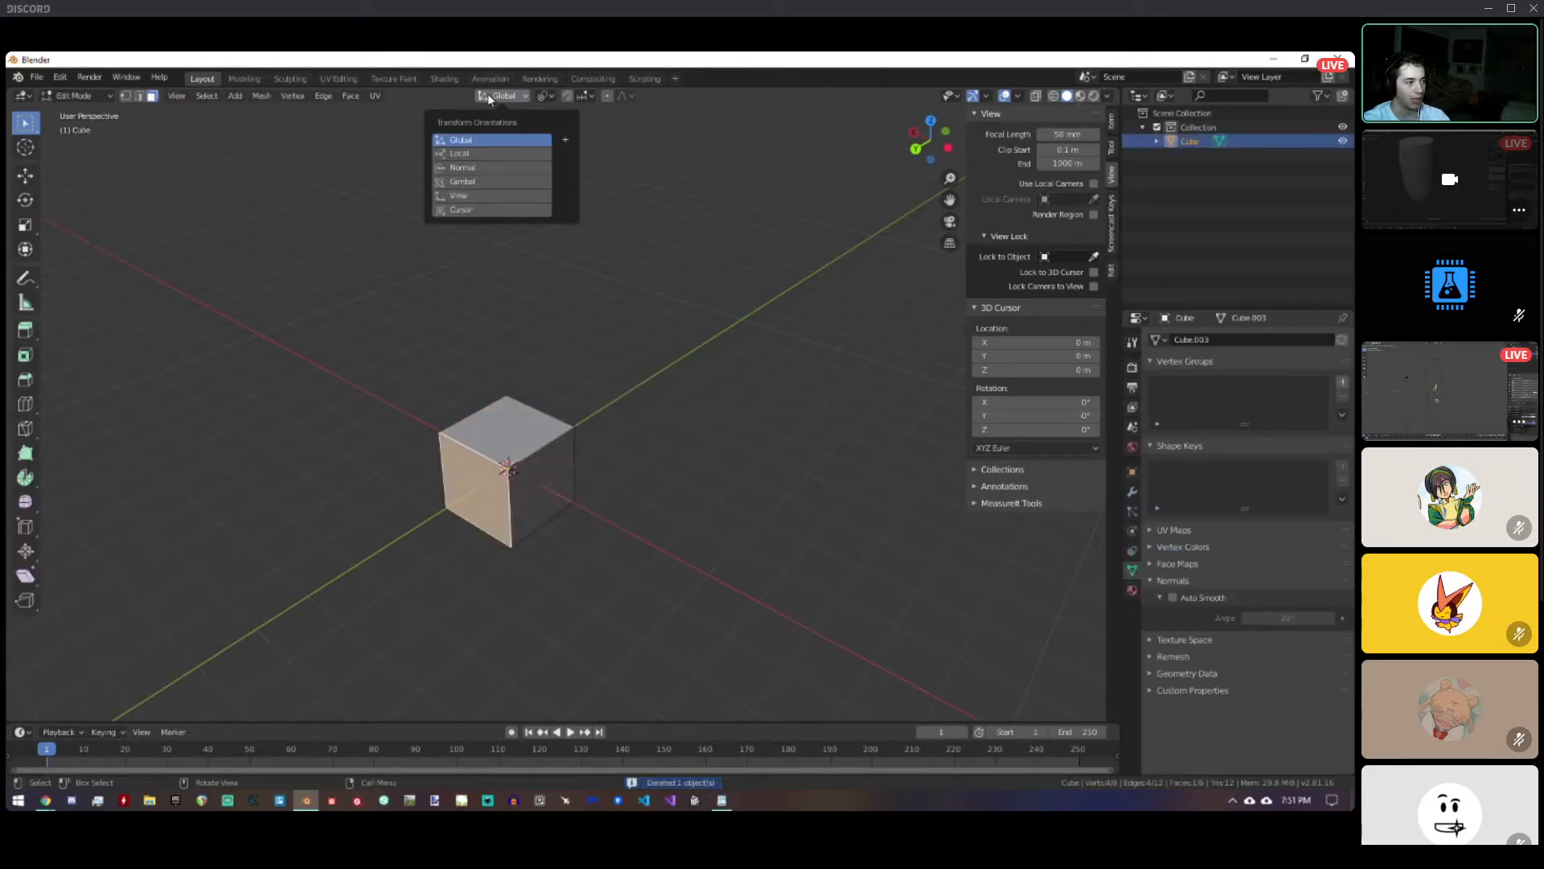
click(484, 154)
middle_drag(535, 353, 576, 341)
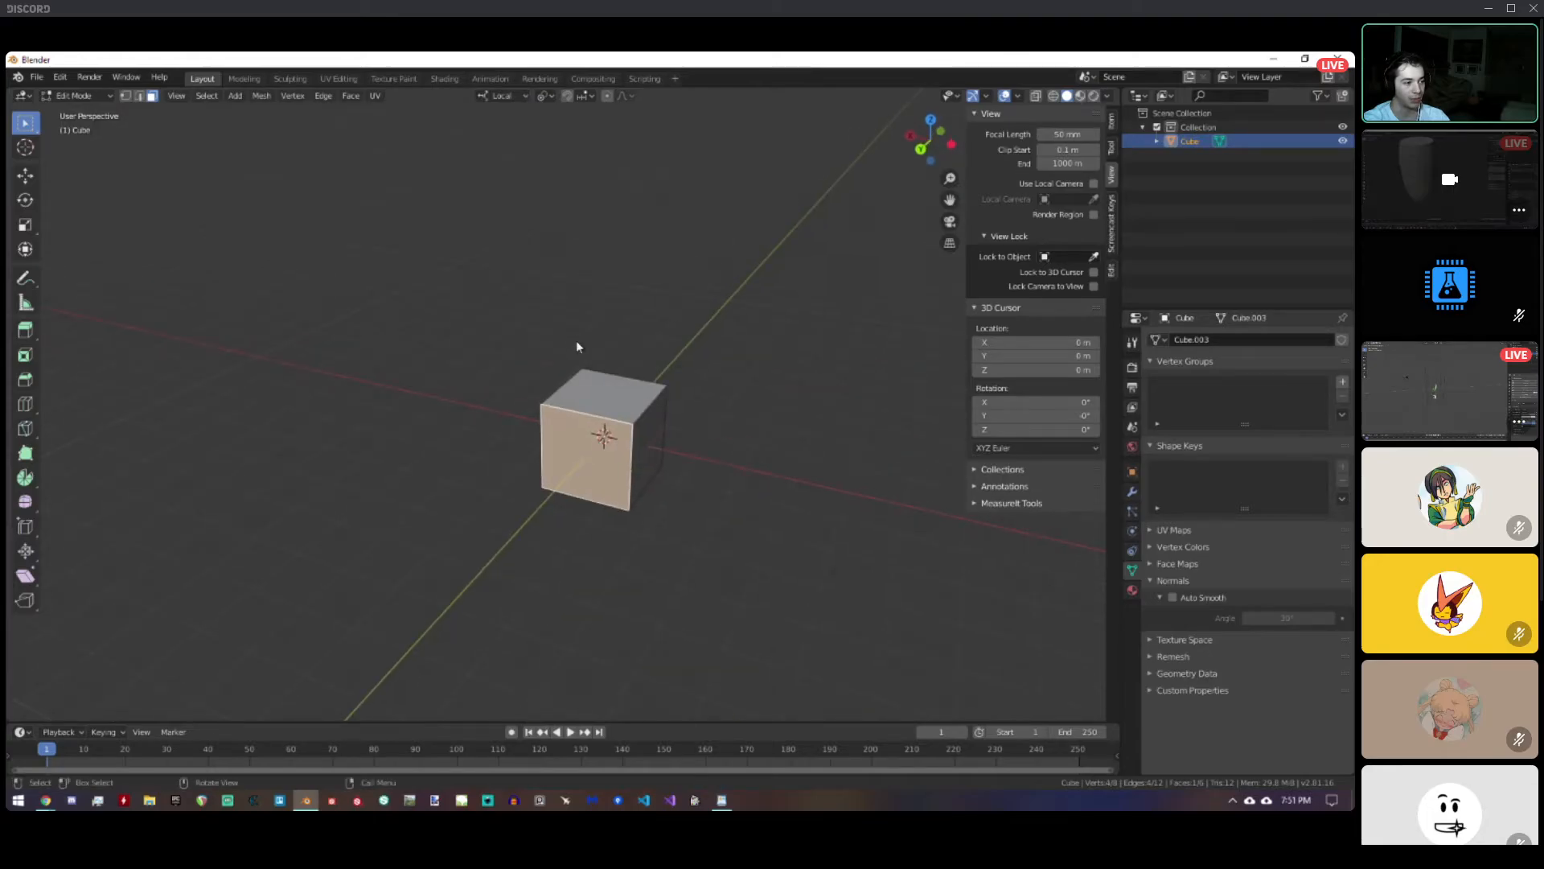
key(Tab)
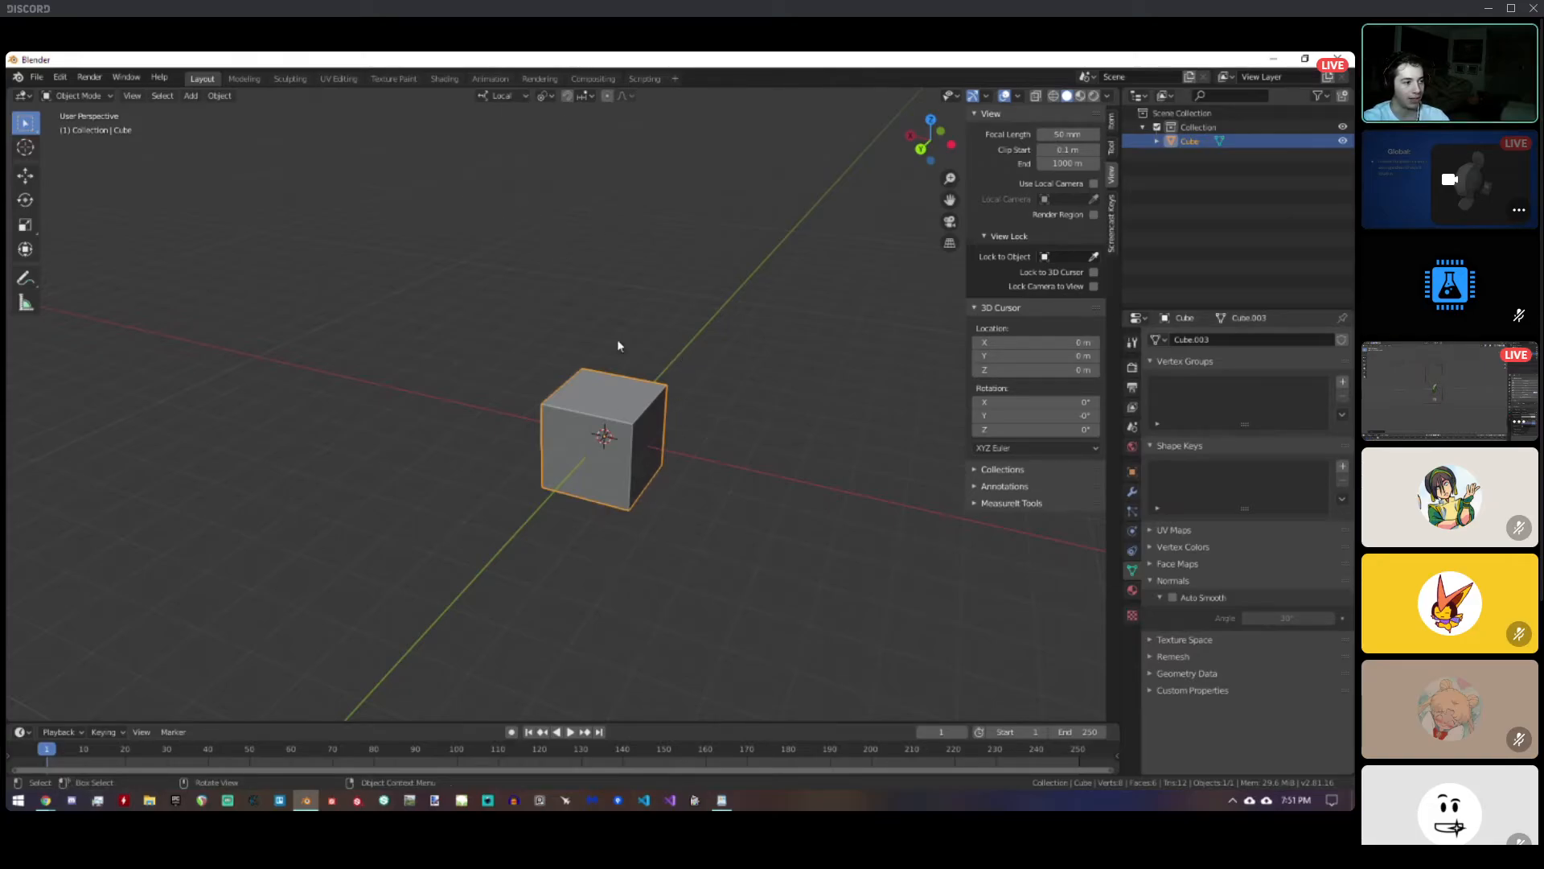
click(518, 94)
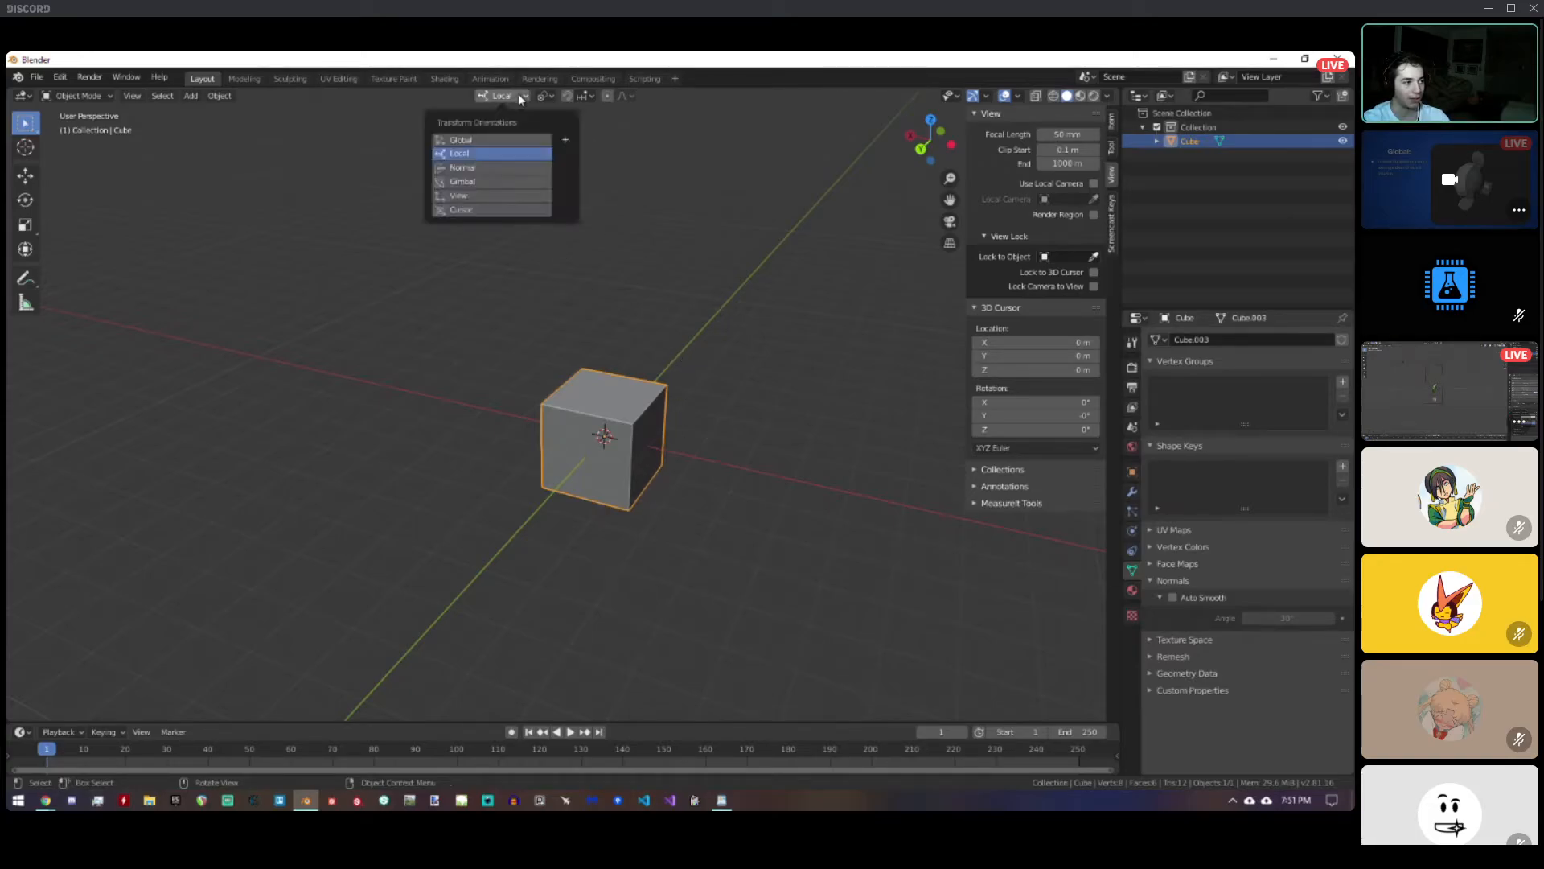
Switch to the "1.4 - Intermediate 3D Modeling" deck in Chrome, present it from the "Local:" slide and advance the slideshow.
click(46, 802)
click(249, 758)
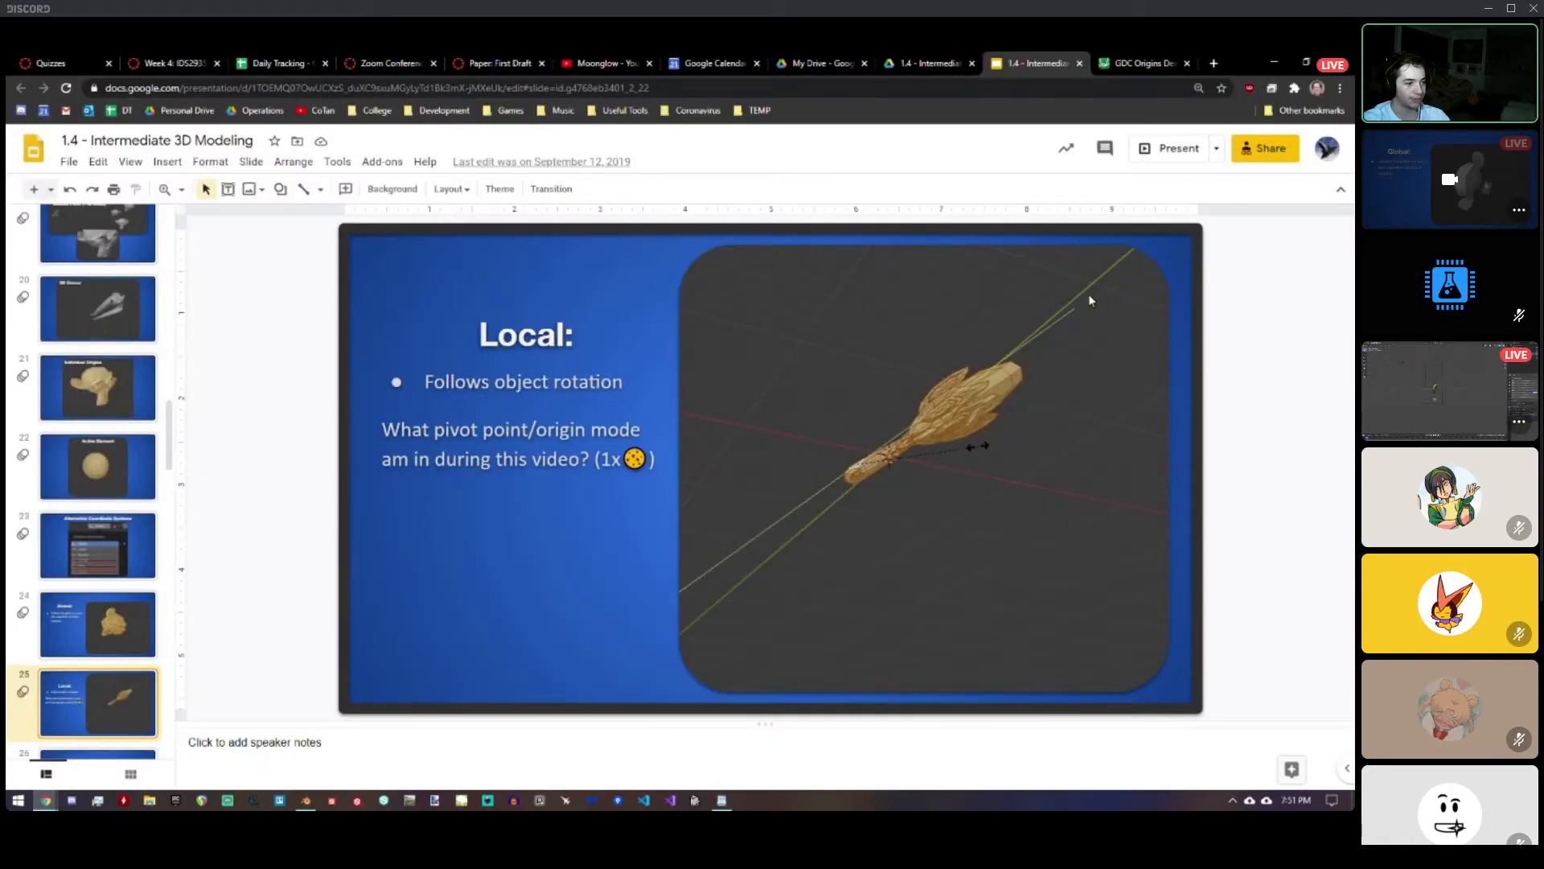
click(1181, 149)
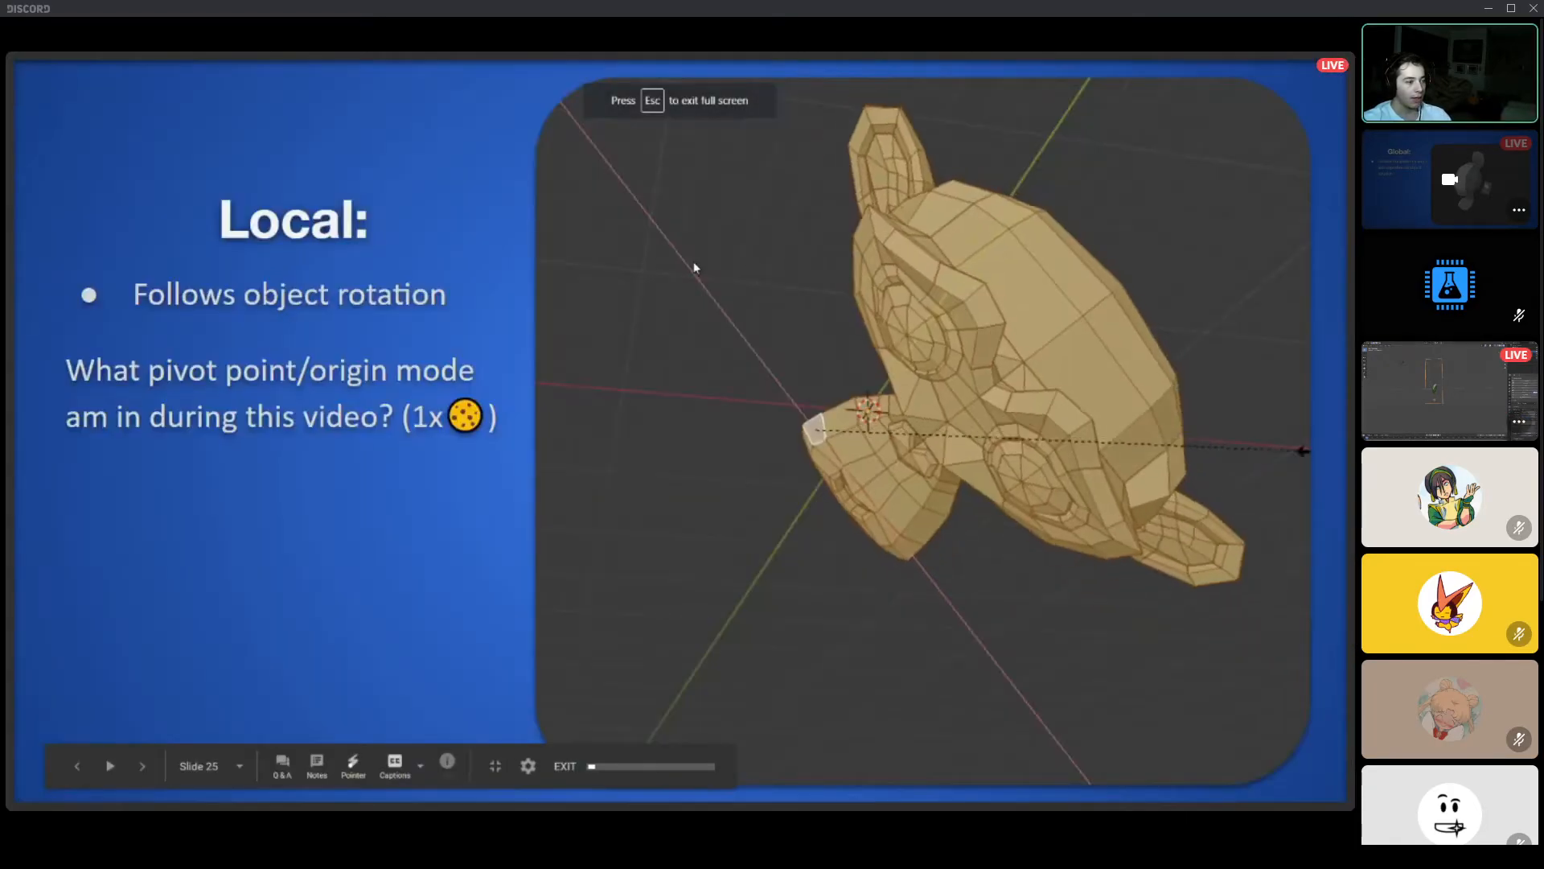
click(433, 313)
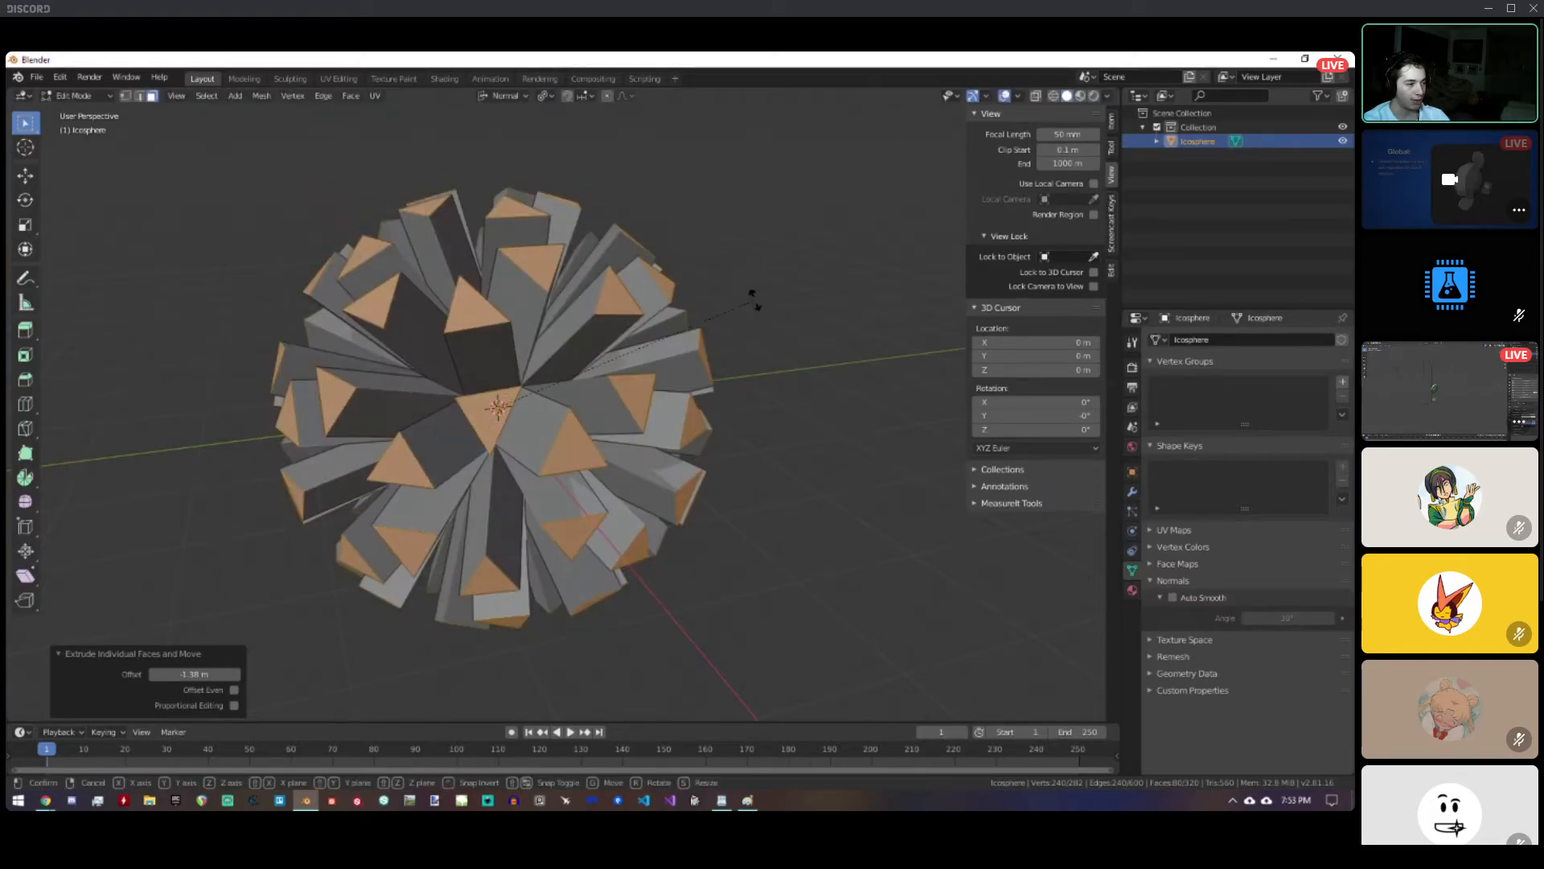
Try rotating the icosphere's extruded faces individually about their own normal Z axes, cancelling the rotation.
key(z)
key(z)
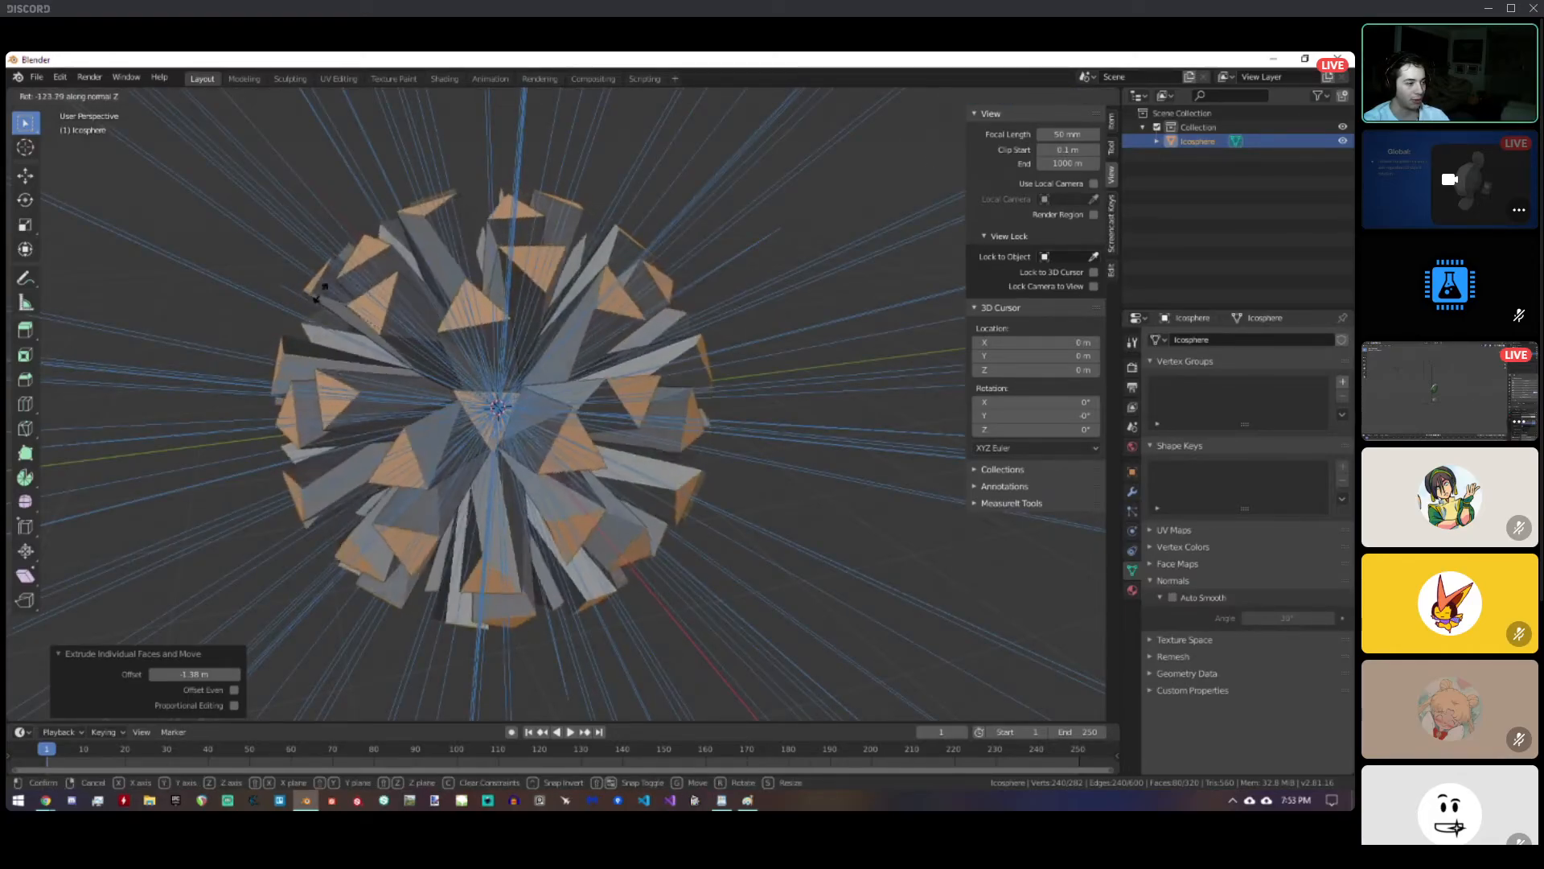
key(Escape)
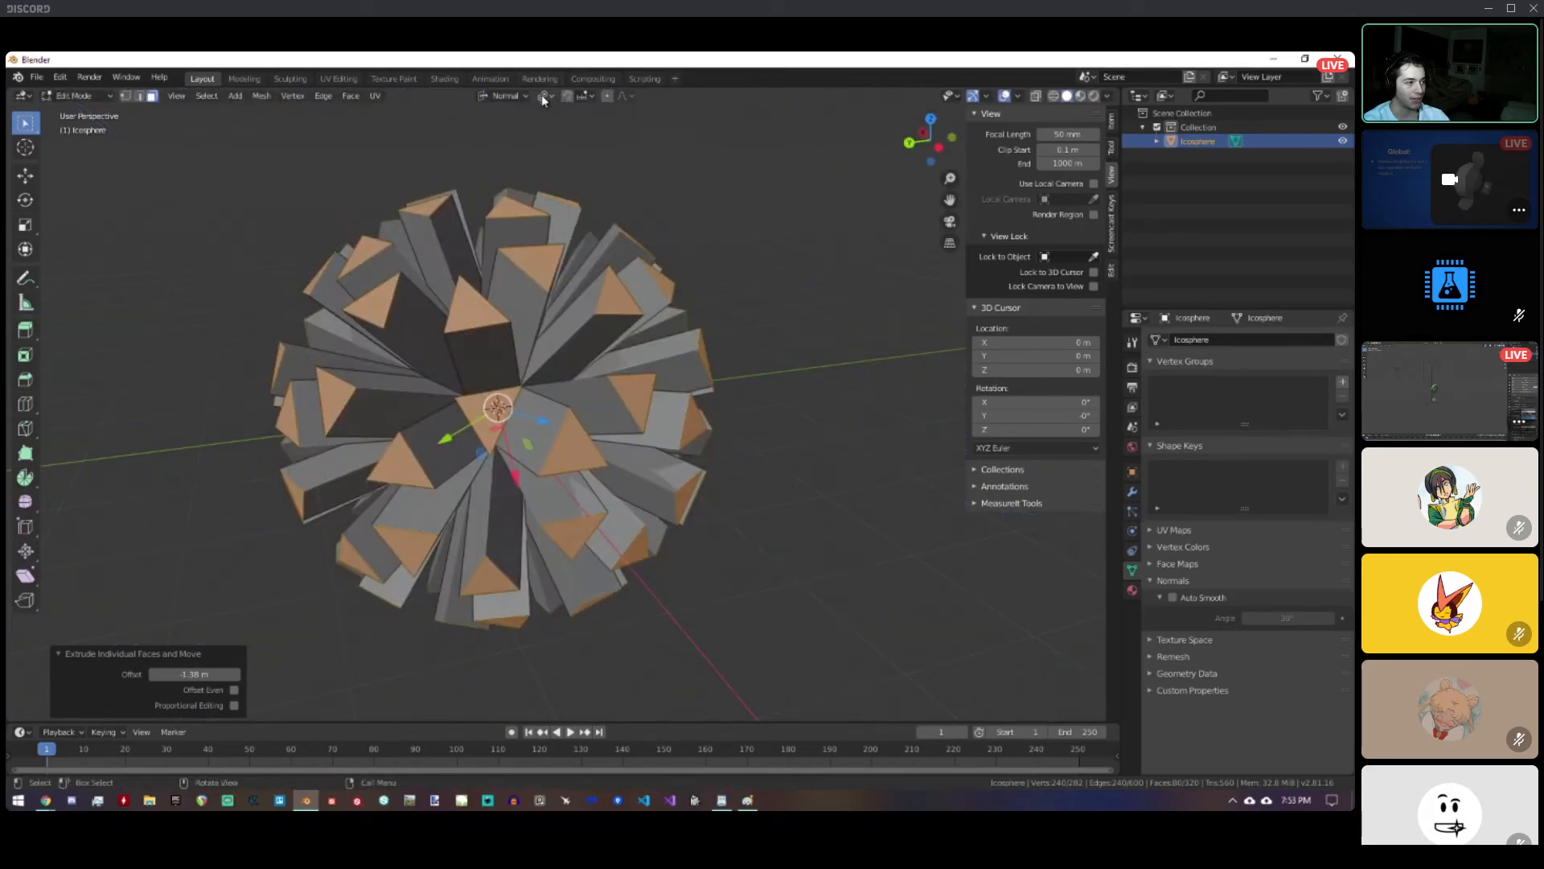
Set the pivot point to Median Point and try rotating the extruded faces together about the normal Z axis, cancelling the rotation.
click(583, 158)
key(r)
key(z)
key(z)
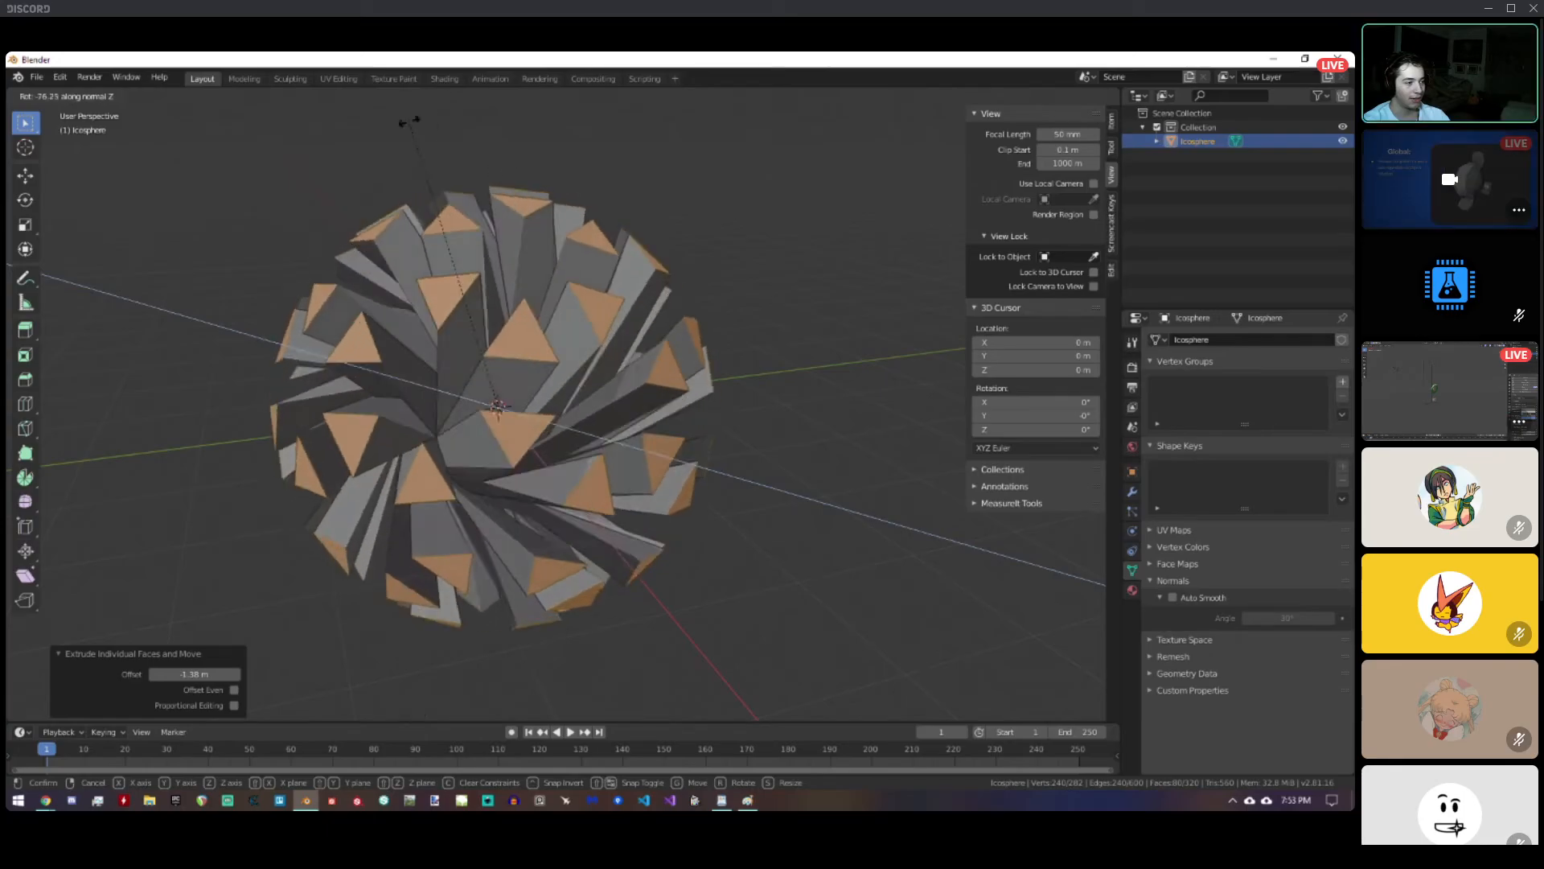
key(Escape)
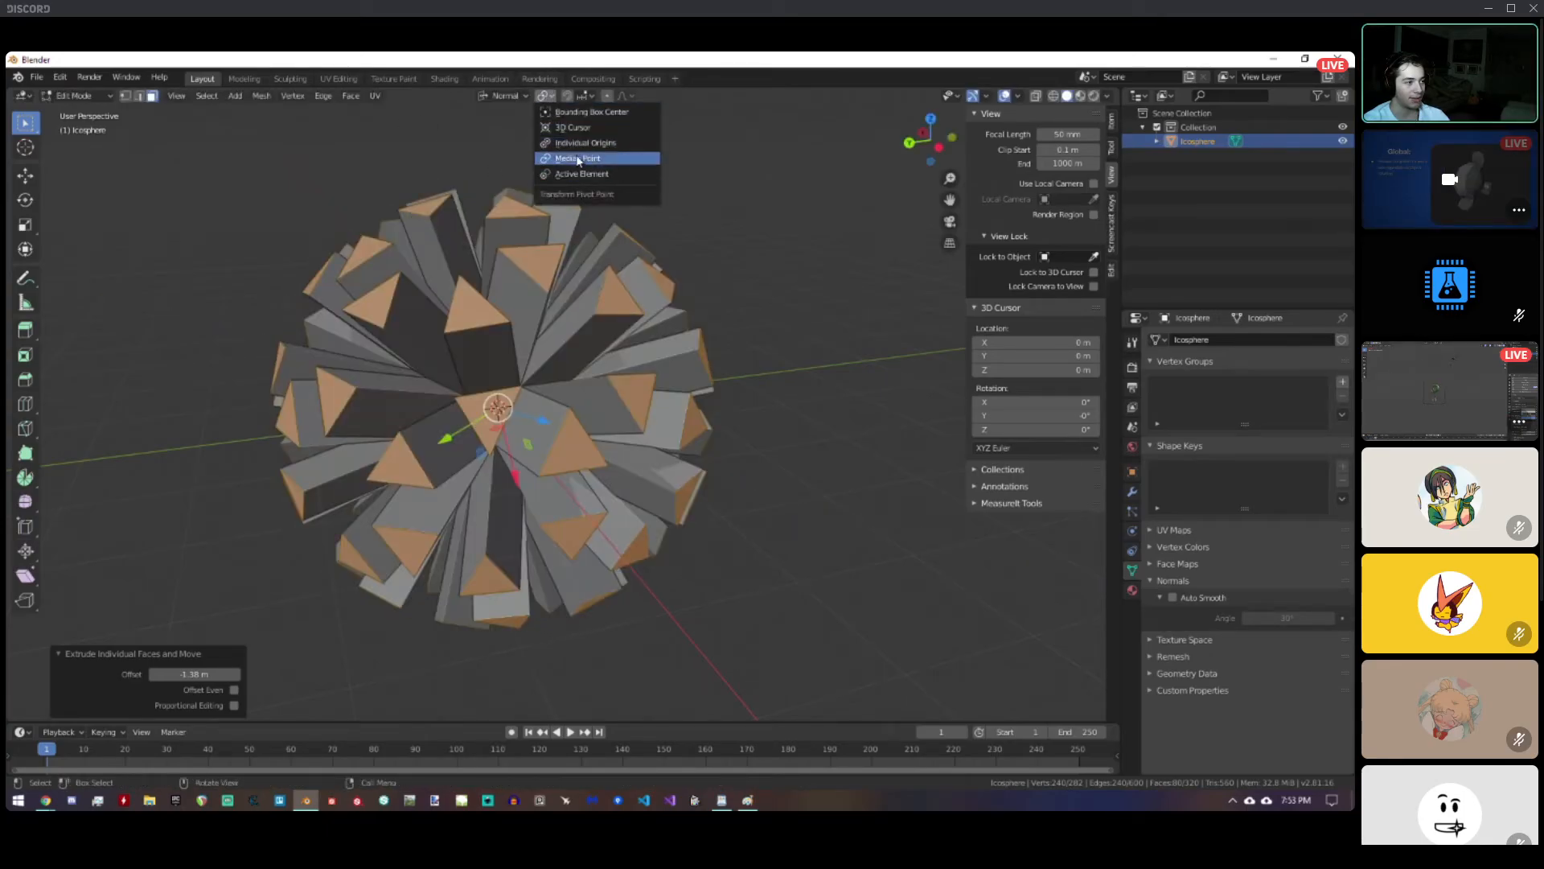
Restore the Individual Origins pivot, rotate the extruded faces about their own normal X axes and return to Object Mode.
key(r)
key(z)
key(z)
key(x)
key(x)
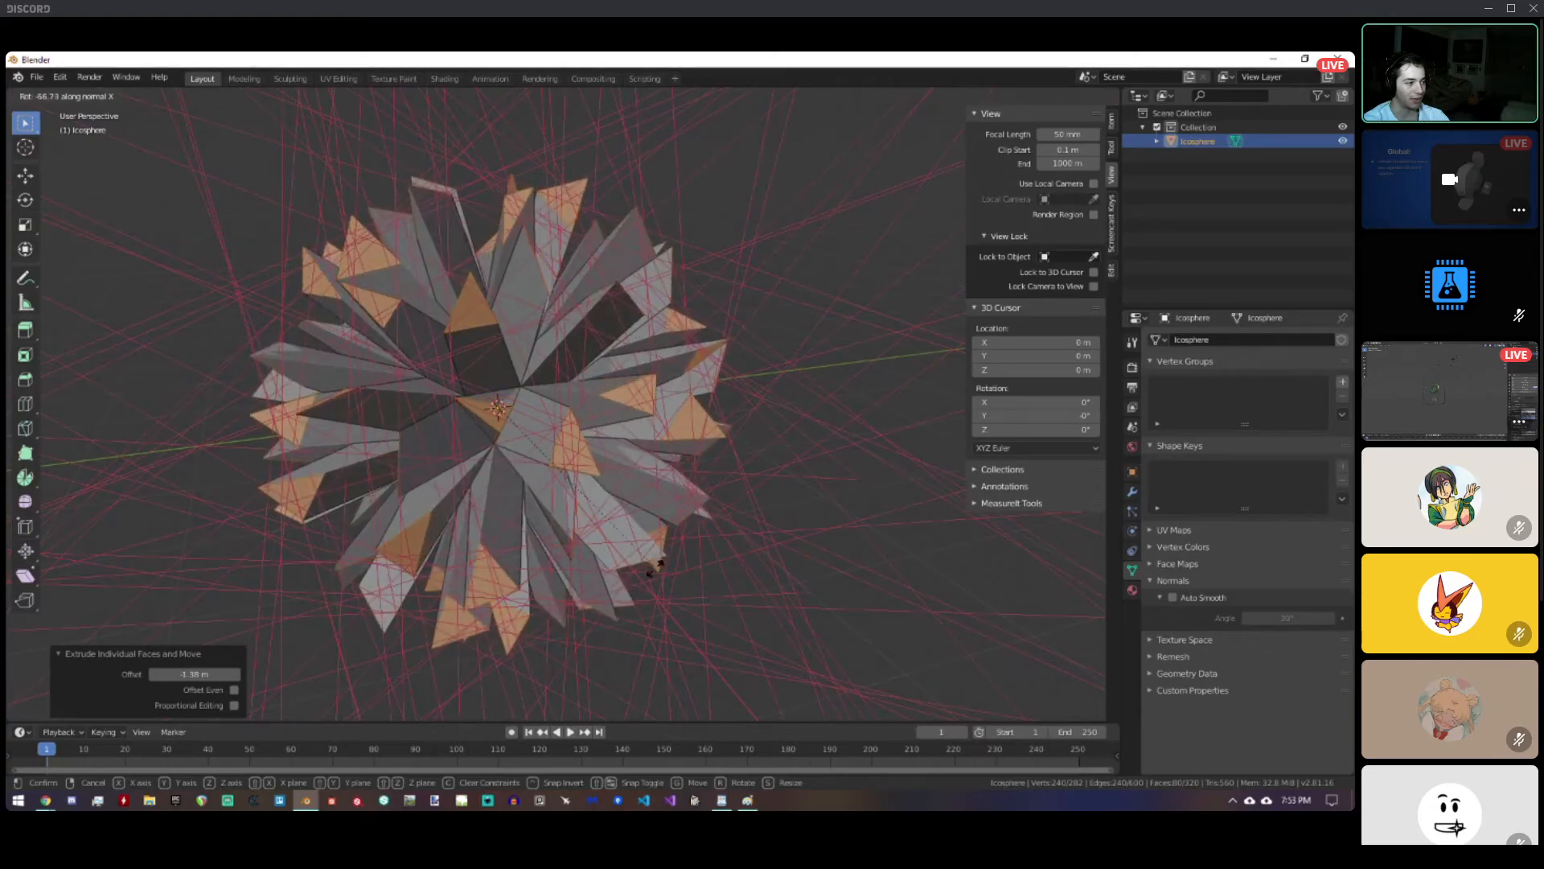
click(603, 475)
middle_drag(603, 475, 531, 457)
key(Tab)
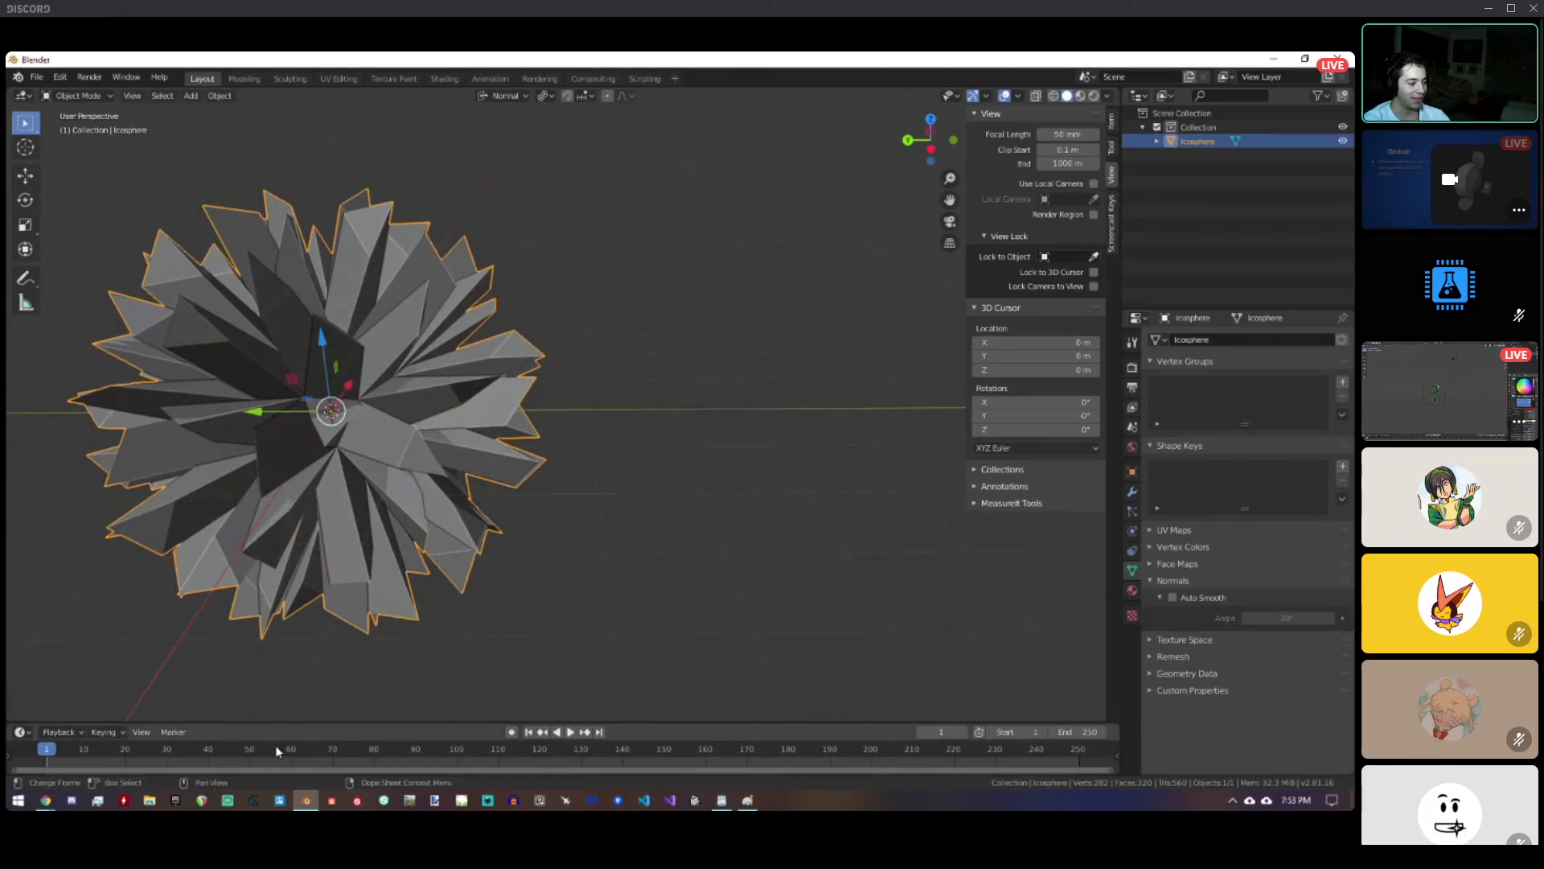
Close the untitled Paint sketch without saving and present the deck from the "Normal:" slide, advancing to "Why? What can we do with these?".
click(327, 802)
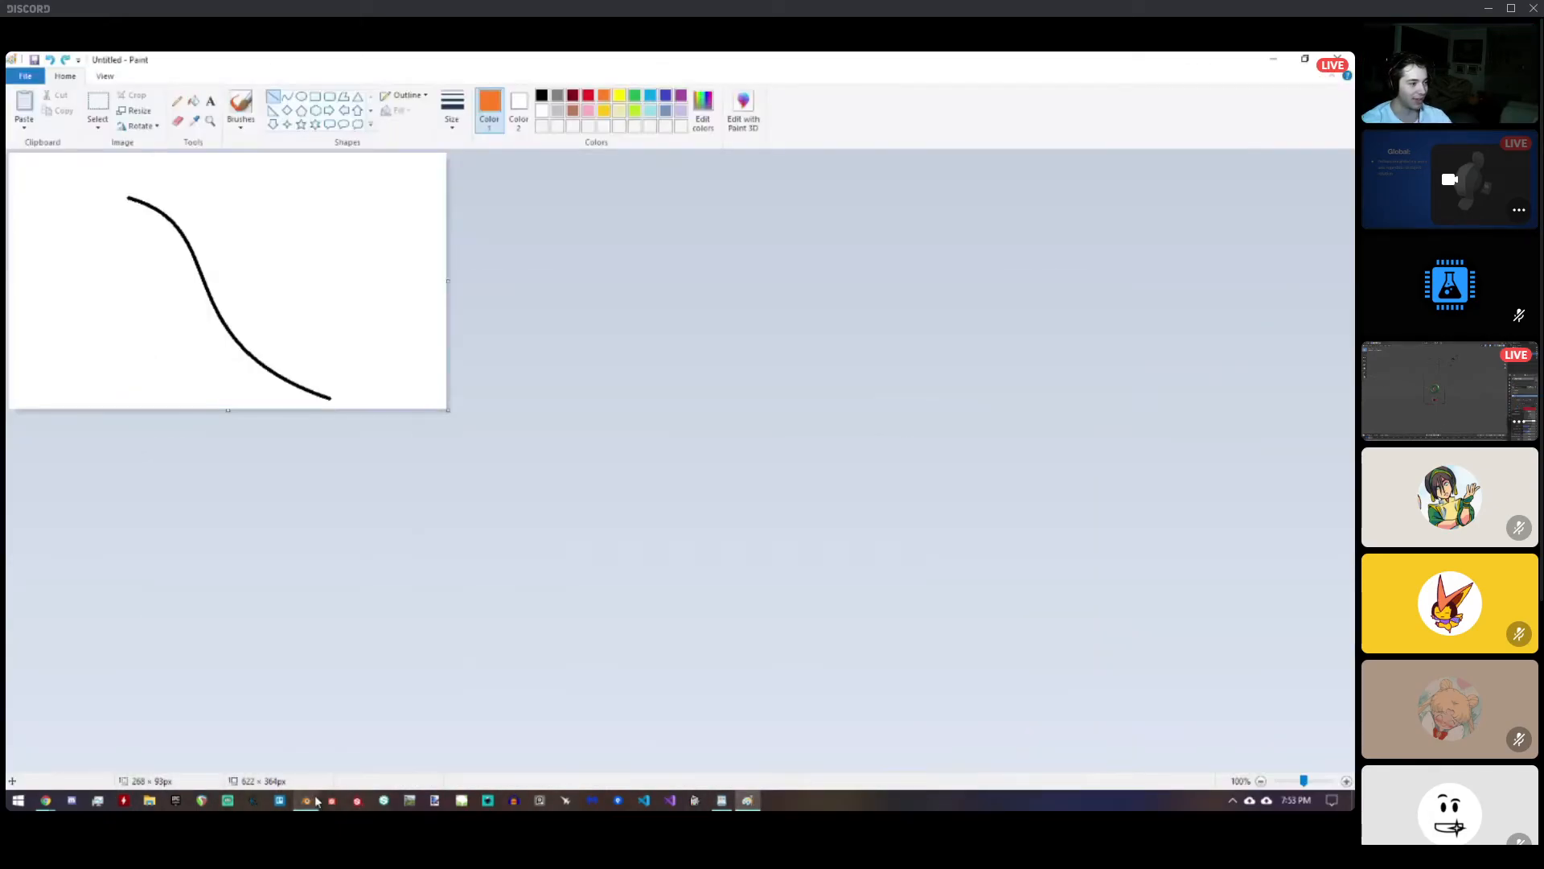
double_click(632, 57)
key(alt+F4)
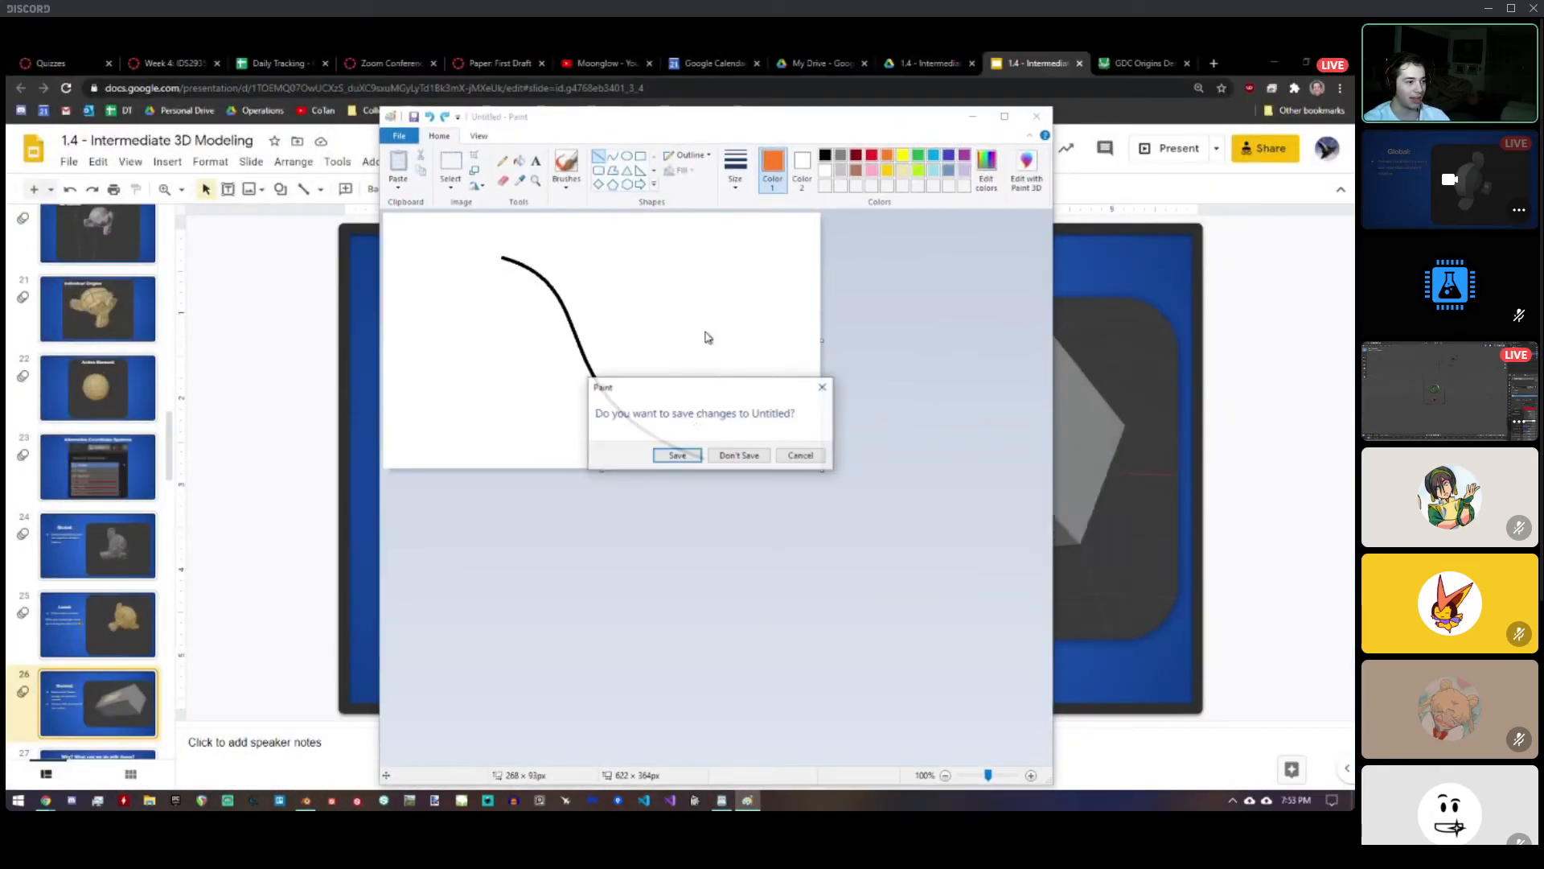
click(733, 455)
click(1174, 148)
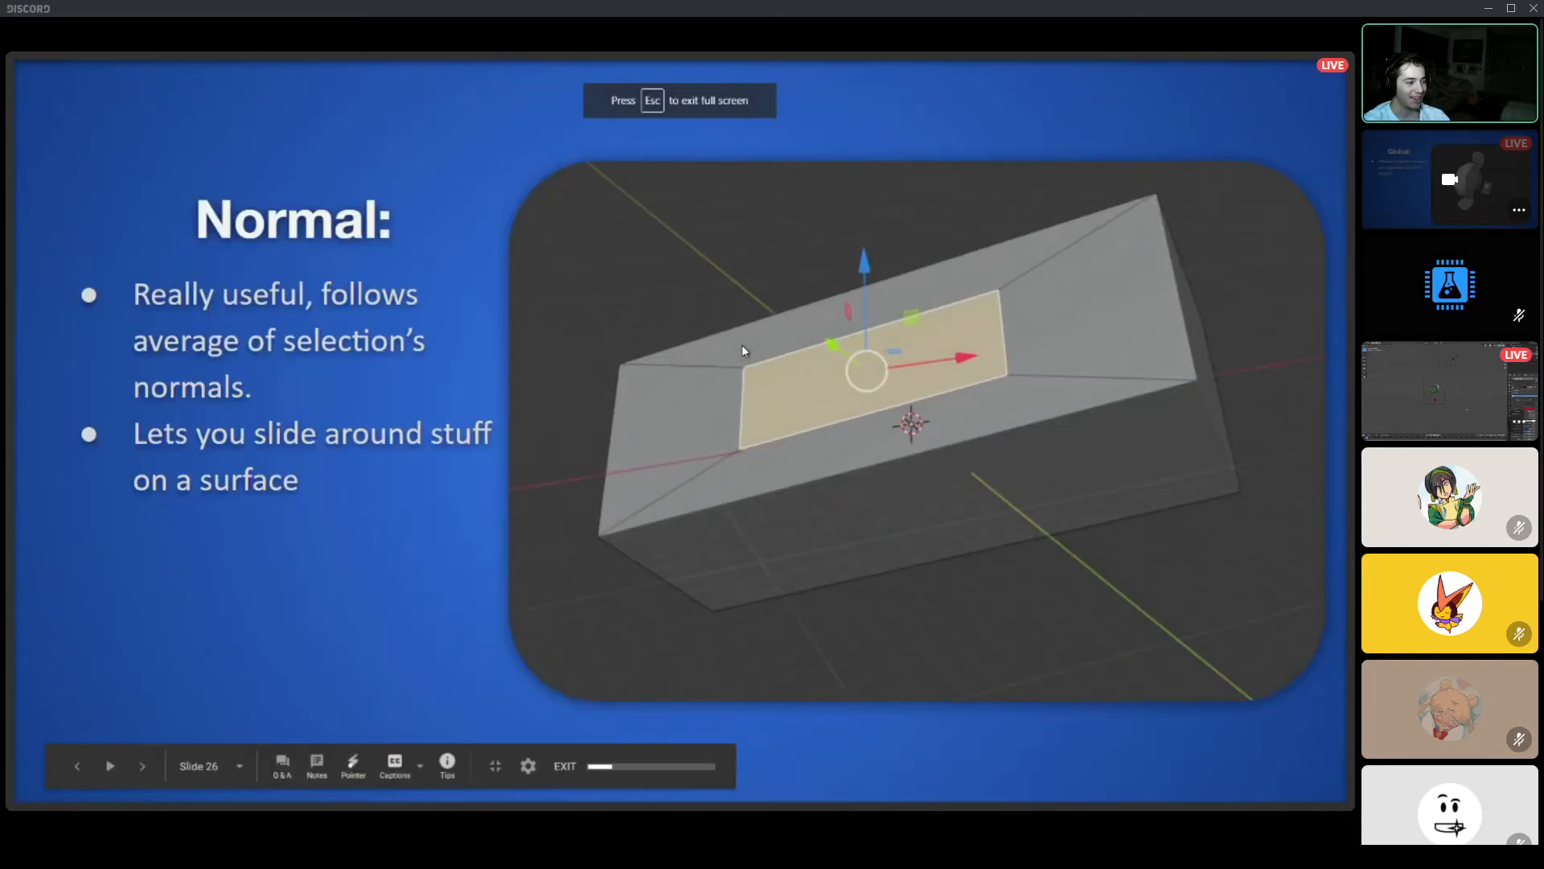
click(727, 354)
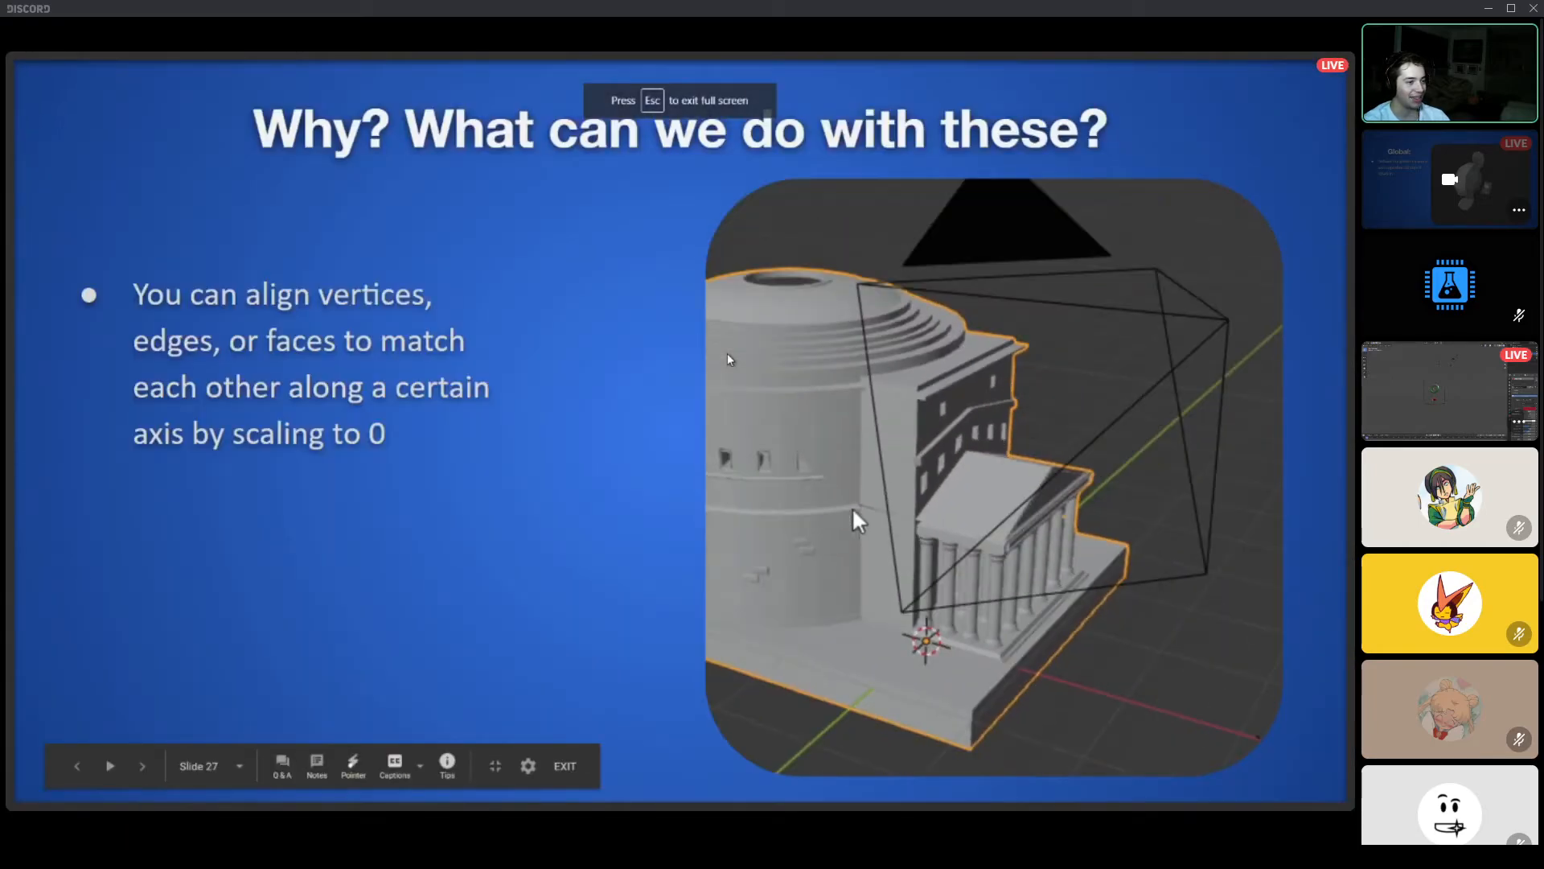
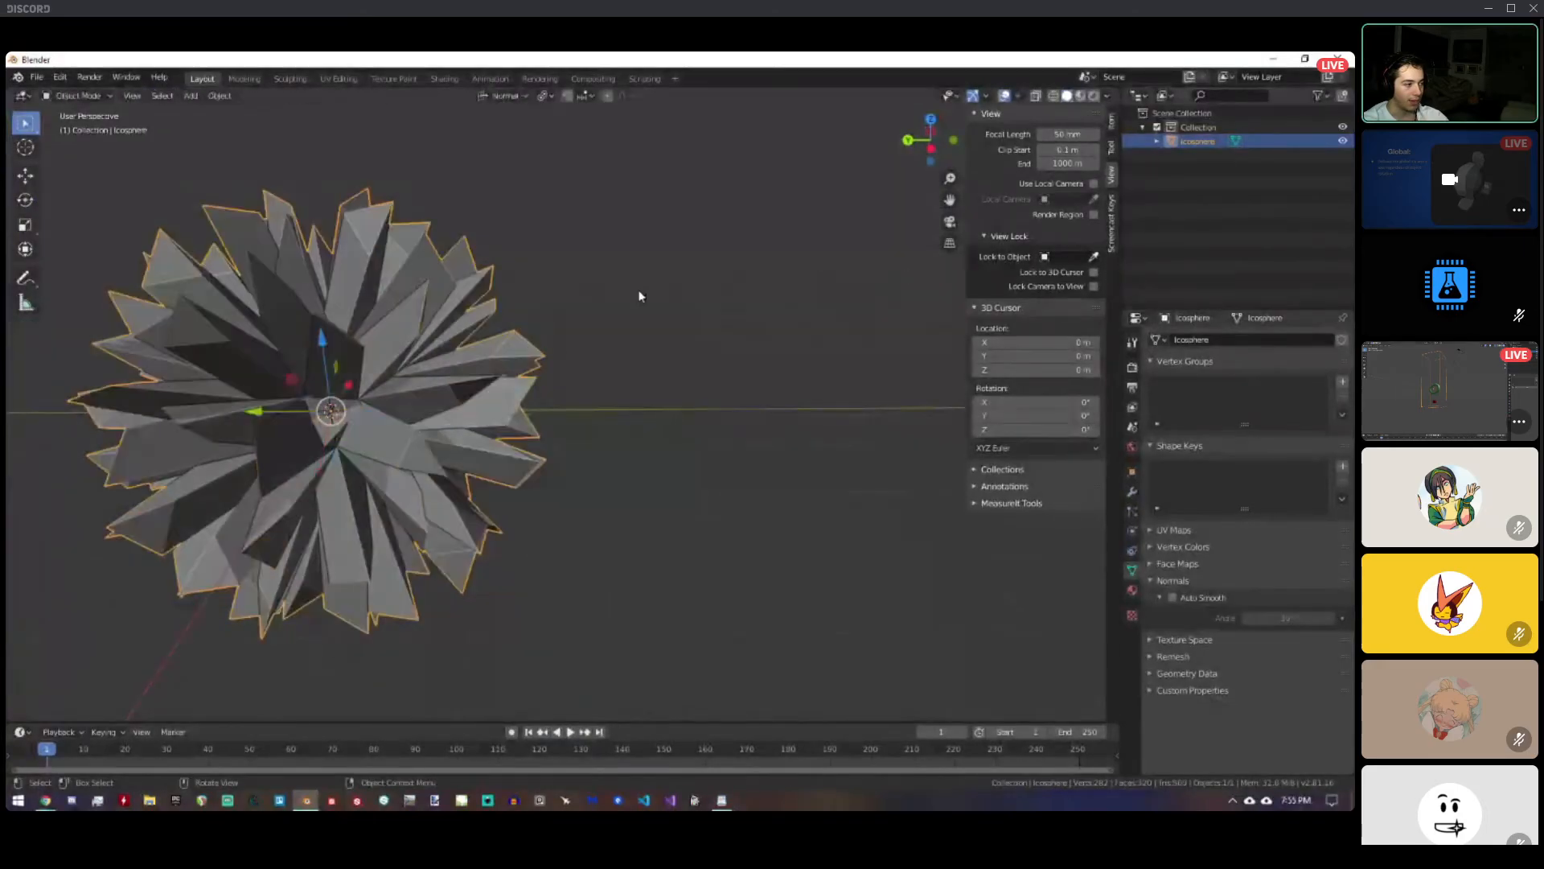
Return to Blender, delete the spiky icosphere and add a cube mesh at the world origin.
key(Delete)
key(shift+a)
mouse_move(612, 315)
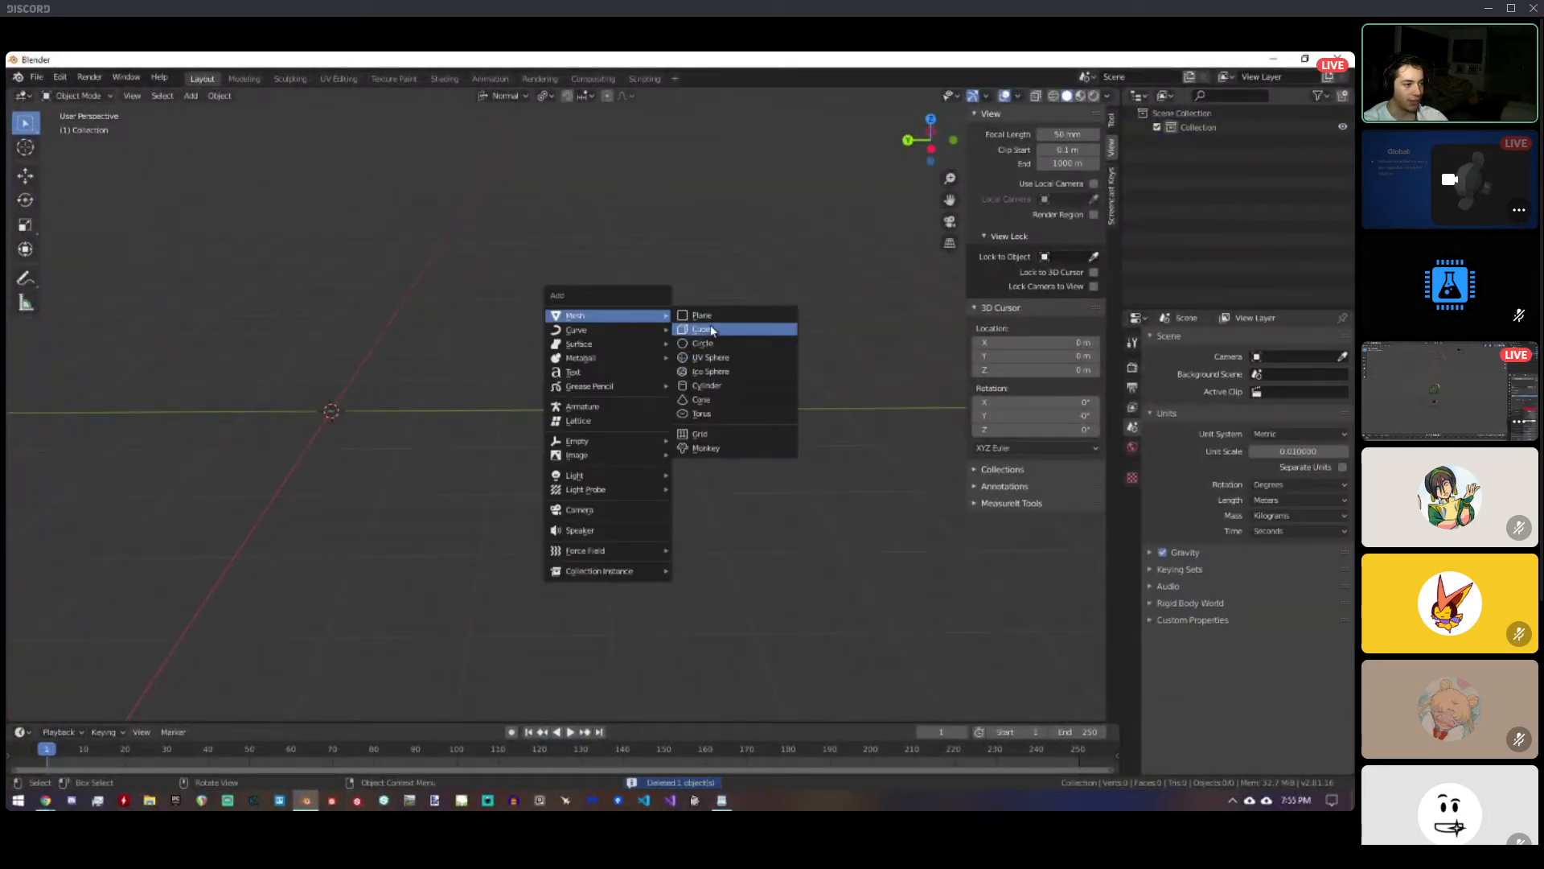
click(702, 329)
Stretch the cube to about 9 times its length along X and flatten it along Z into a long plank.
key(s)
key(x)
click(557, 240)
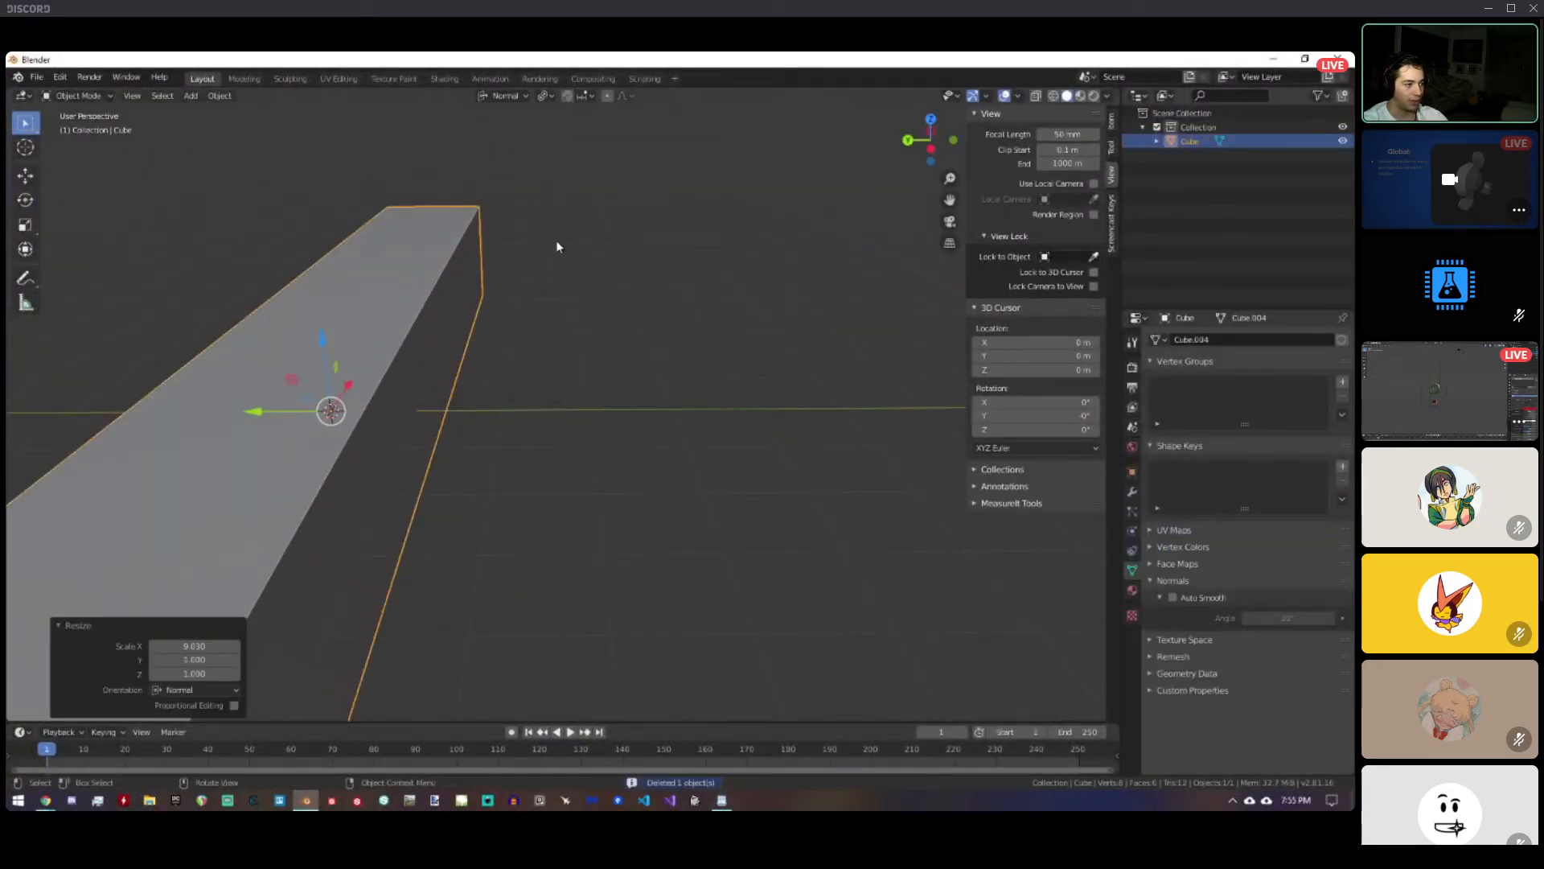
middle_drag(556, 240, 338, 314)
key(s)
key(z)
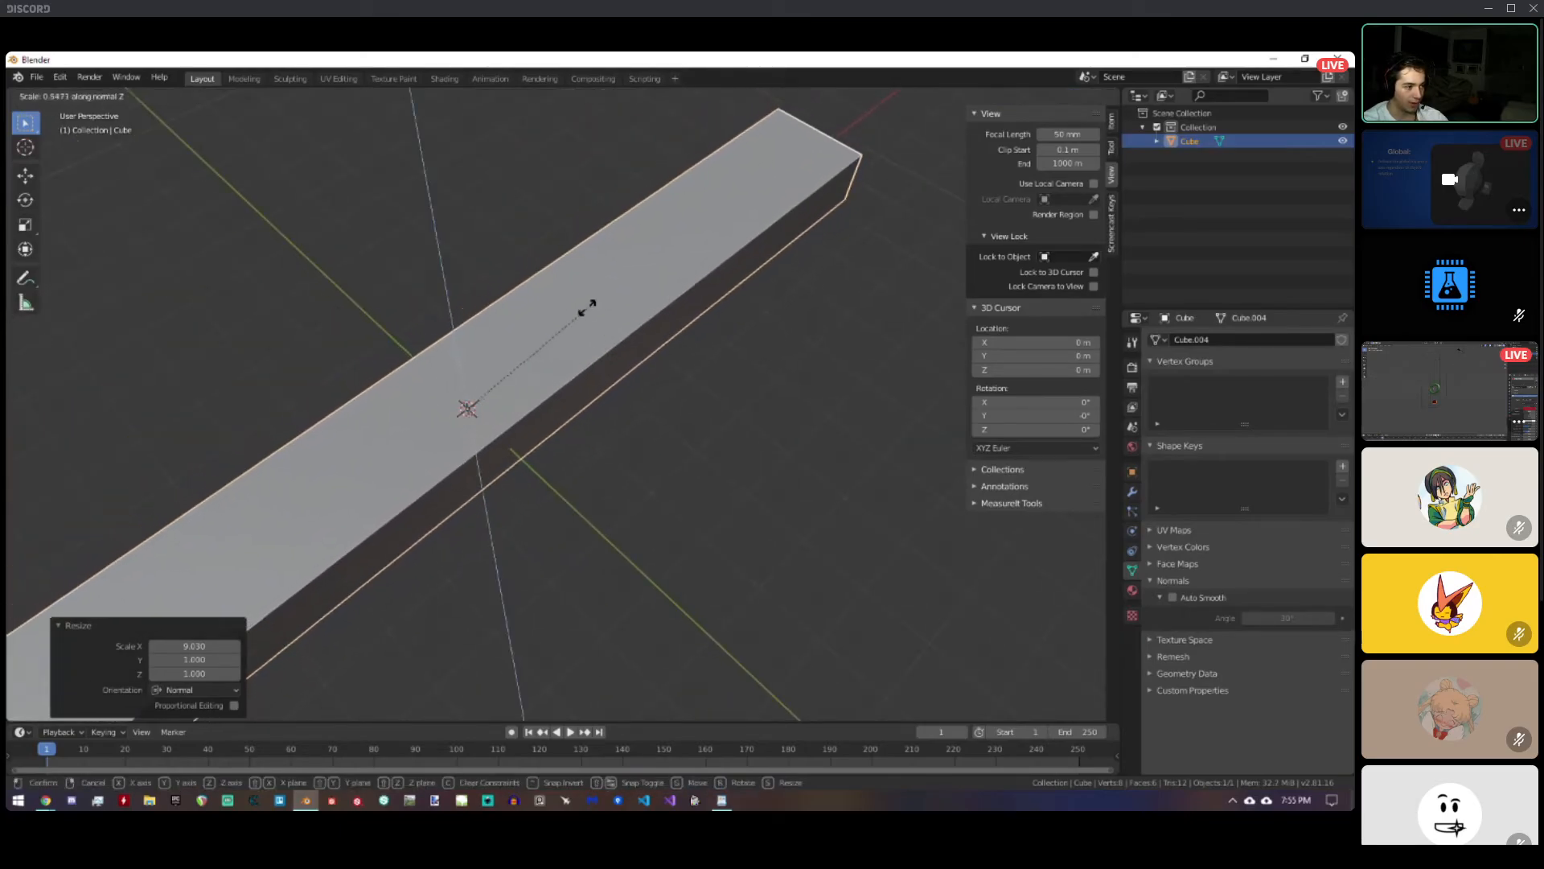
click(486, 317)
In Edit Mode, extrude the plank's large top face in place and scale the new face inward to 0.626.
key(Tab)
shift+middle_drag(213, 292, 373, 230)
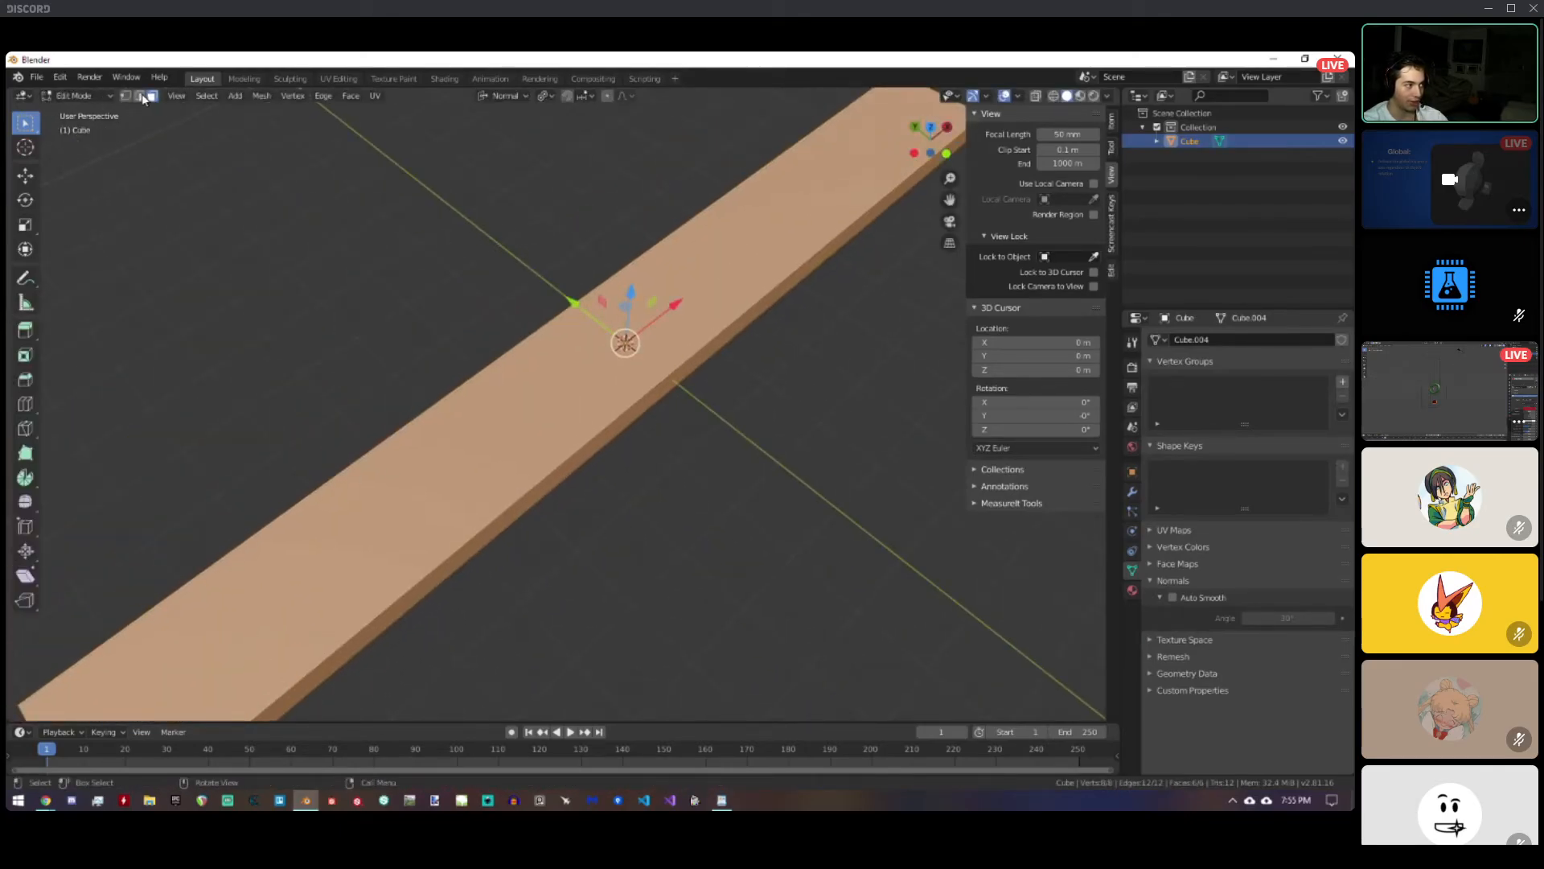
click(532, 385)
middle_drag(532, 385, 830, 373)
key(e)
click(828, 371)
key(s)
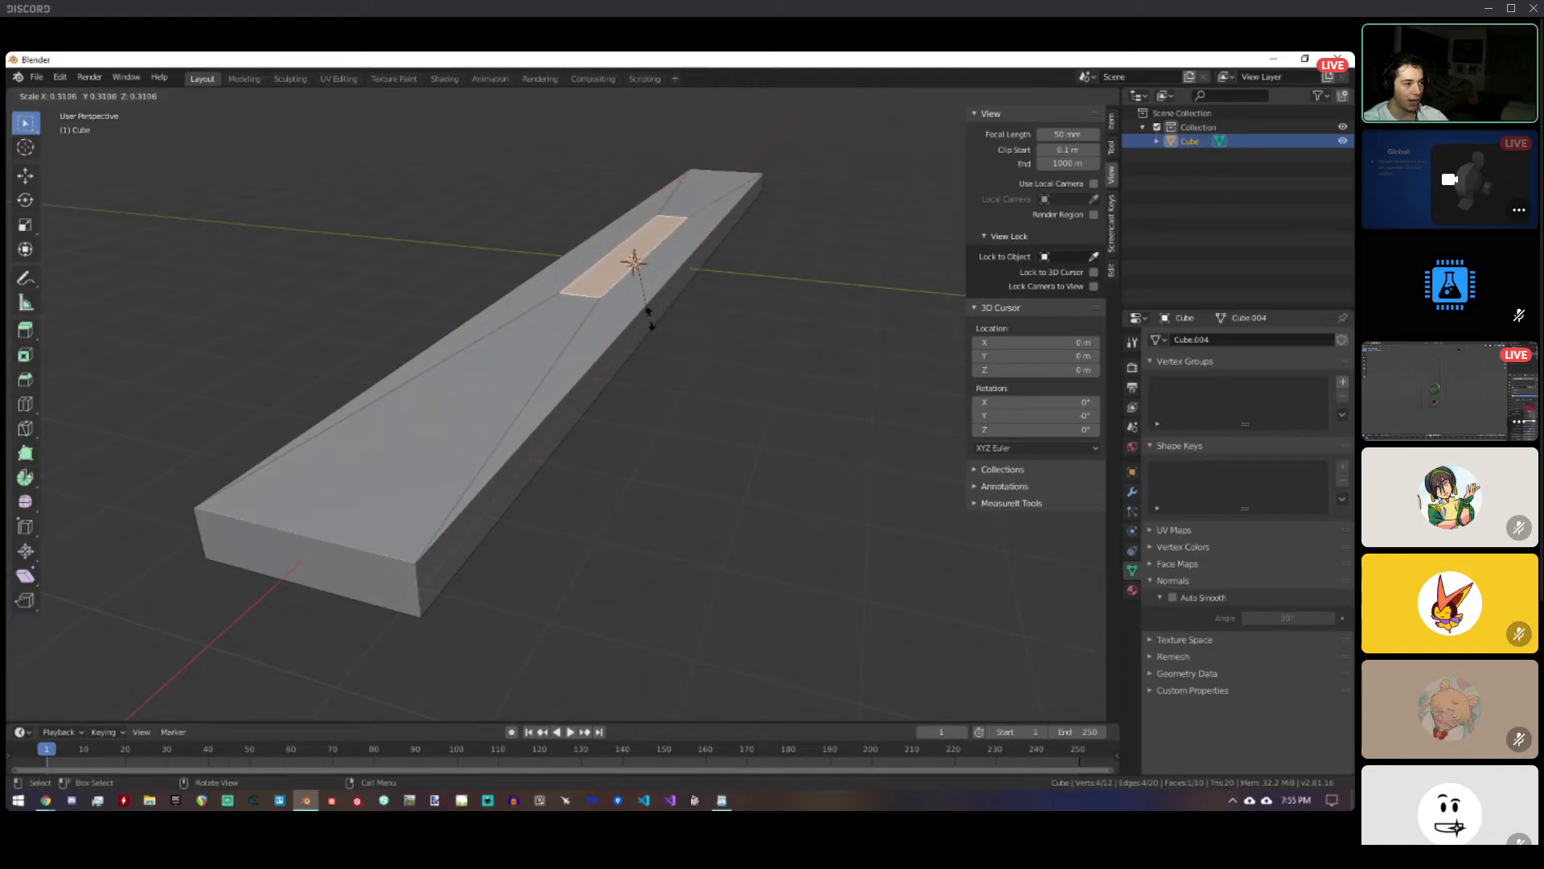
click(724, 342)
middle_drag(727, 344, 585, 366)
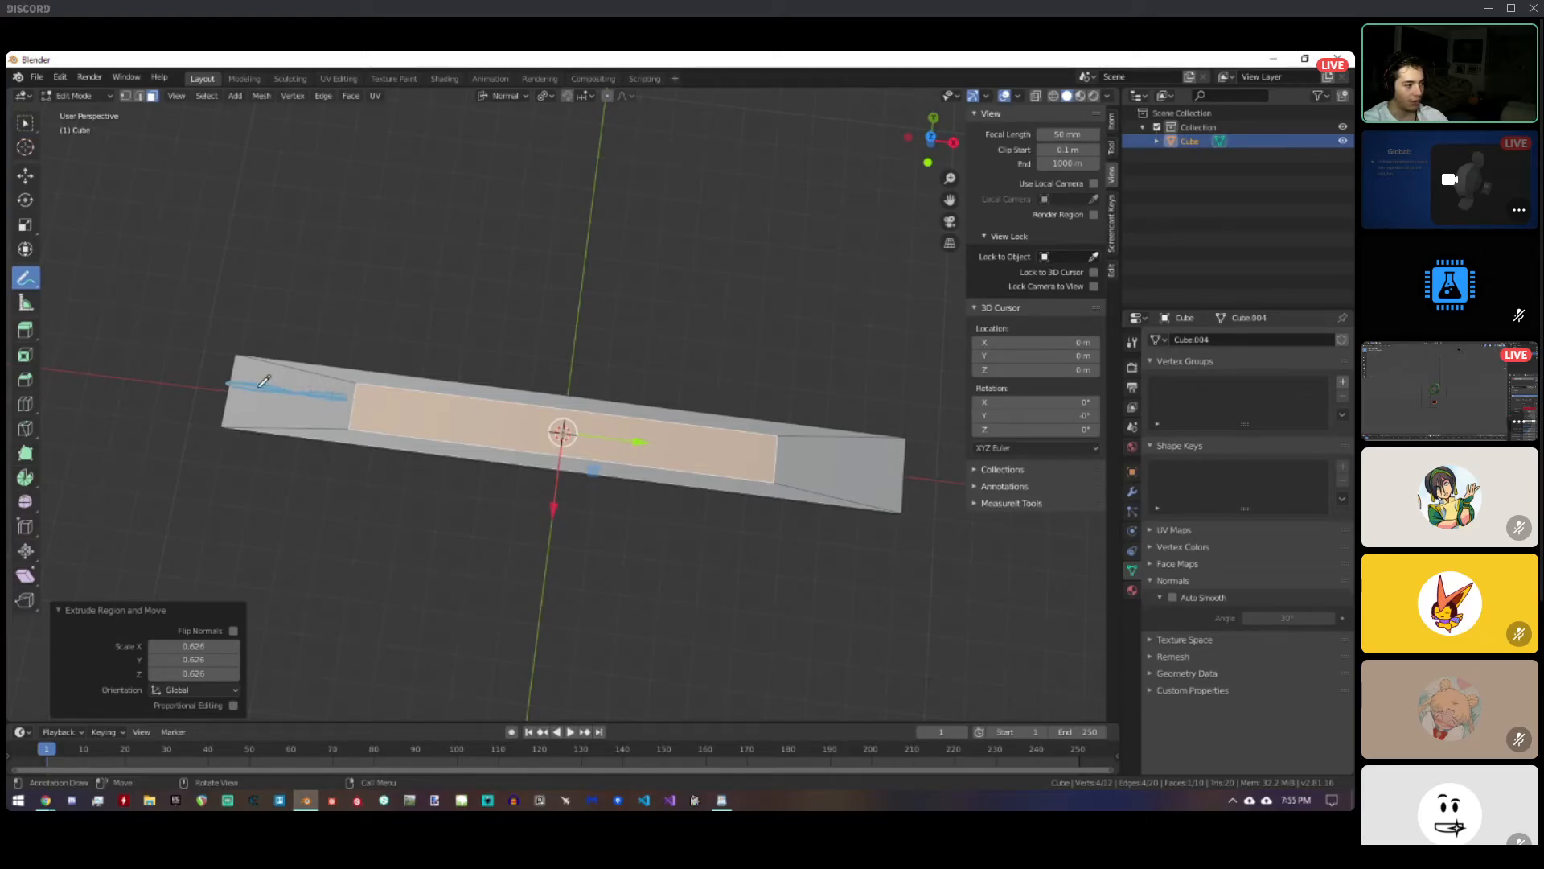
Annotate the wide margin at one end of the plank, and undo the annotation and the scaled extrusion.
drag(346, 394, 348, 395)
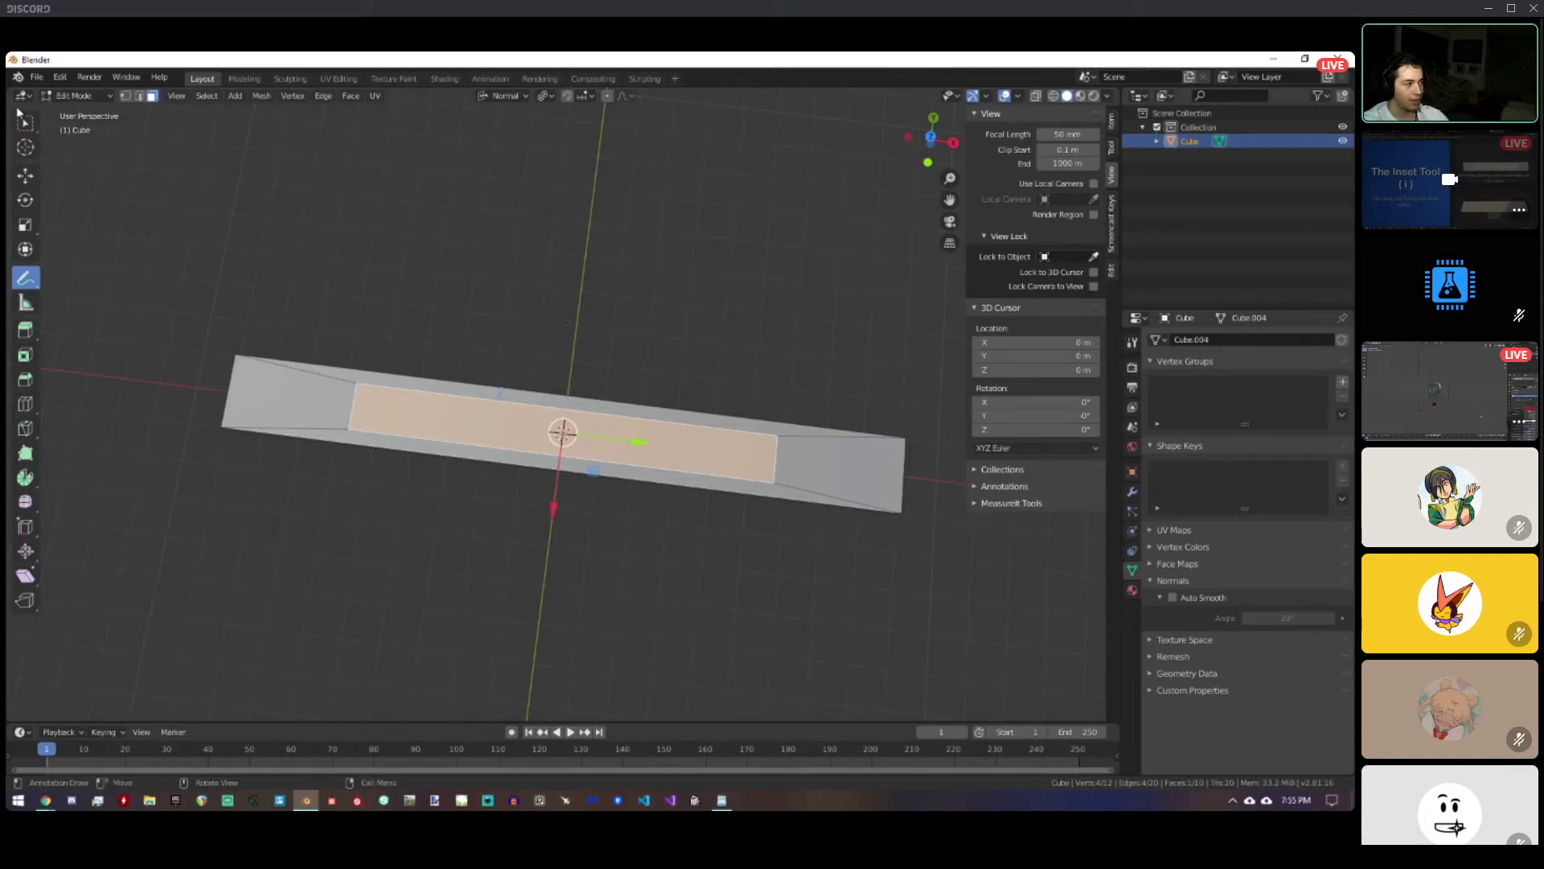
middle_drag(386, 263, 607, 338)
key(ctrl+z)
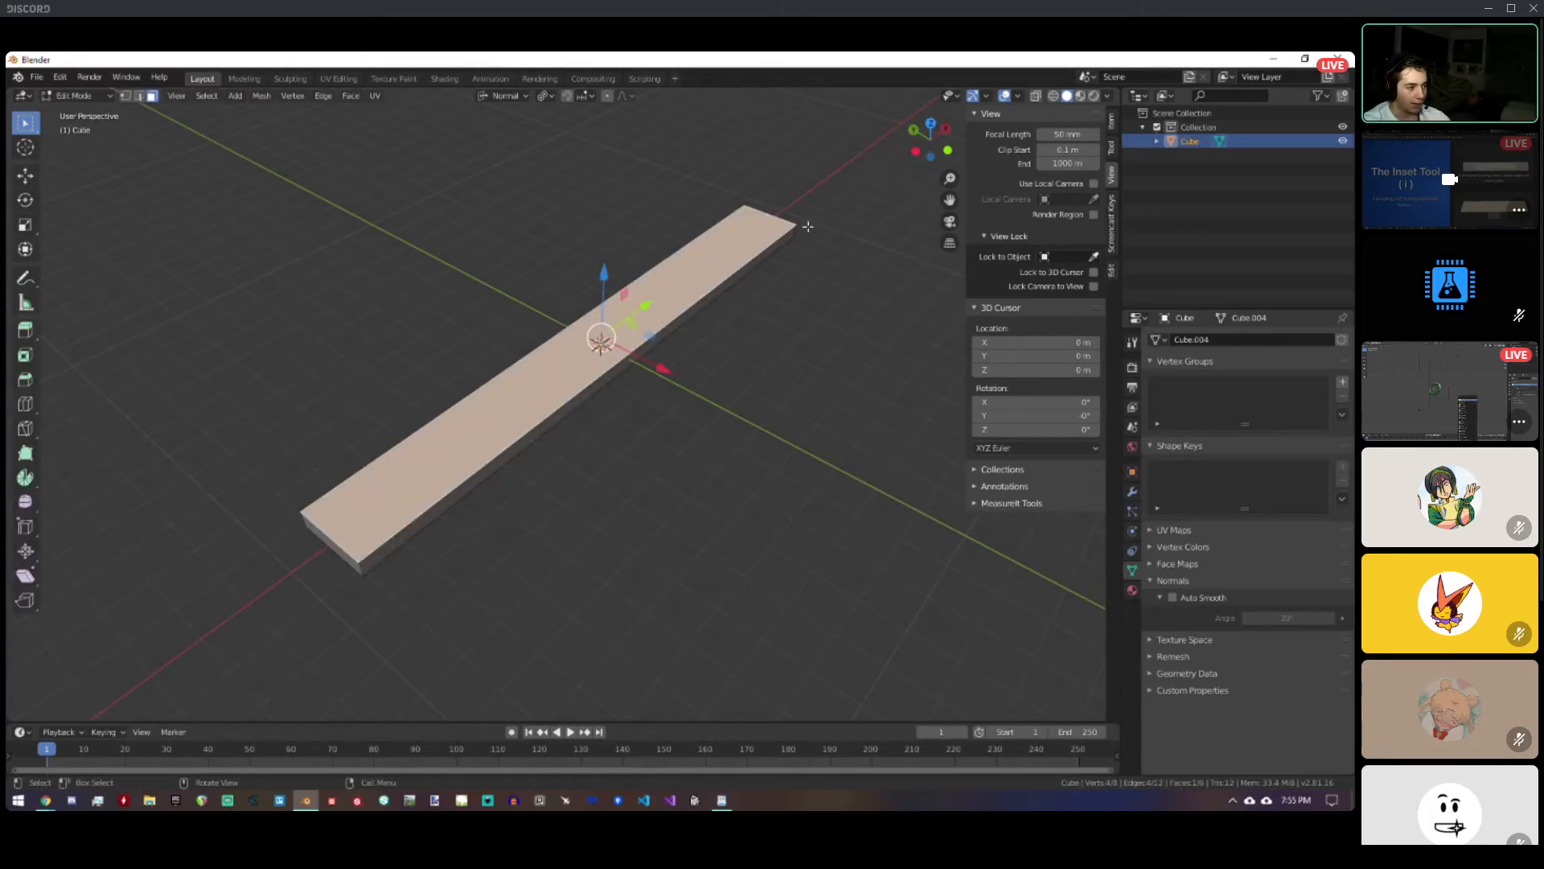
key(i)
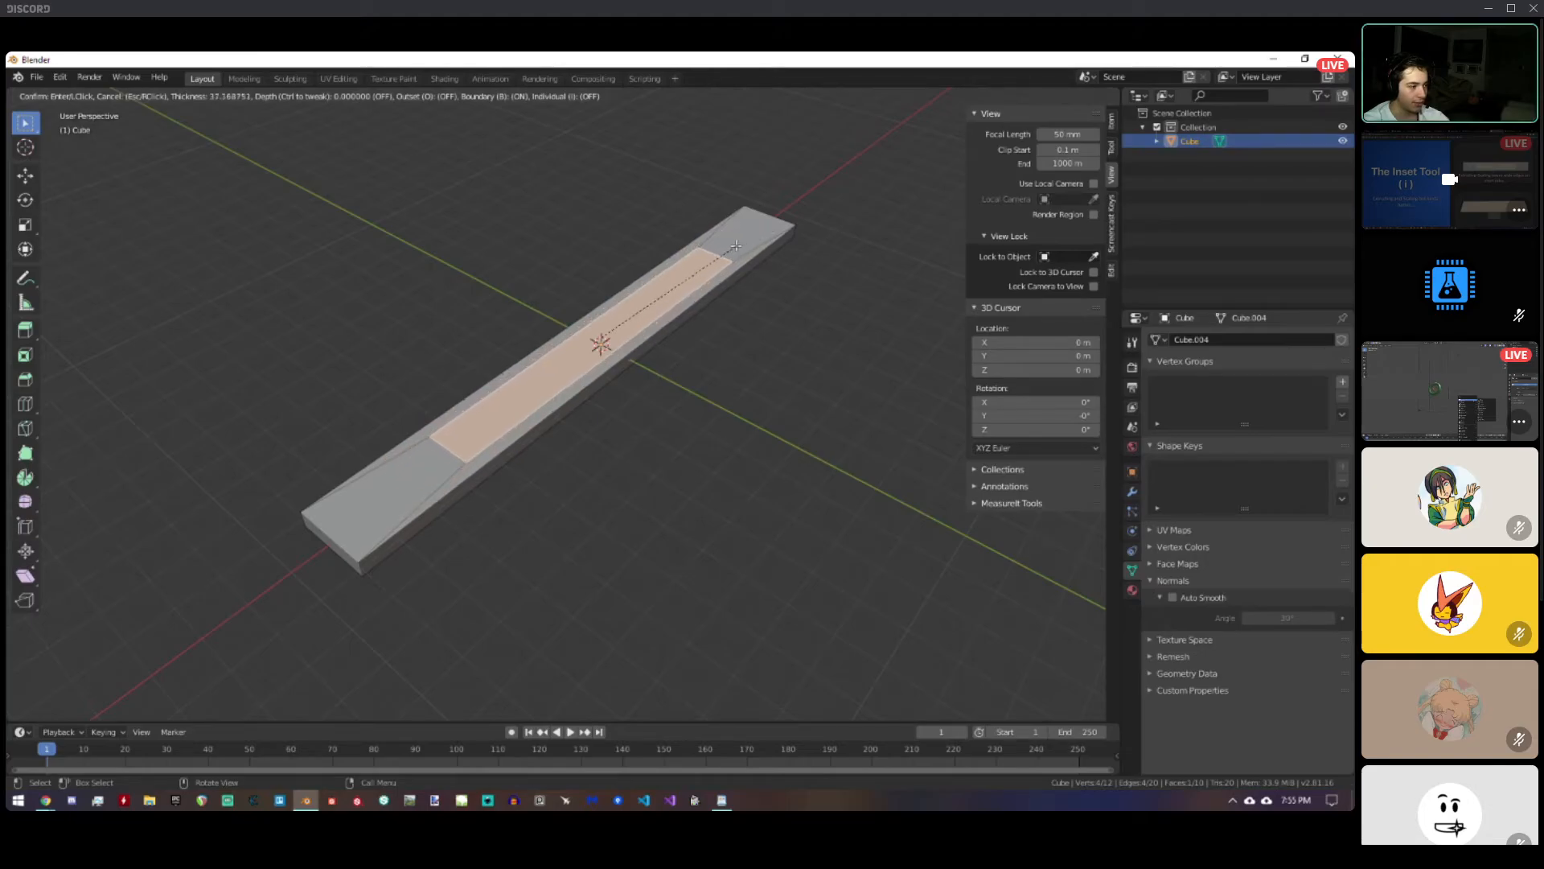
key(Escape)
key(a)
click(608, 320)
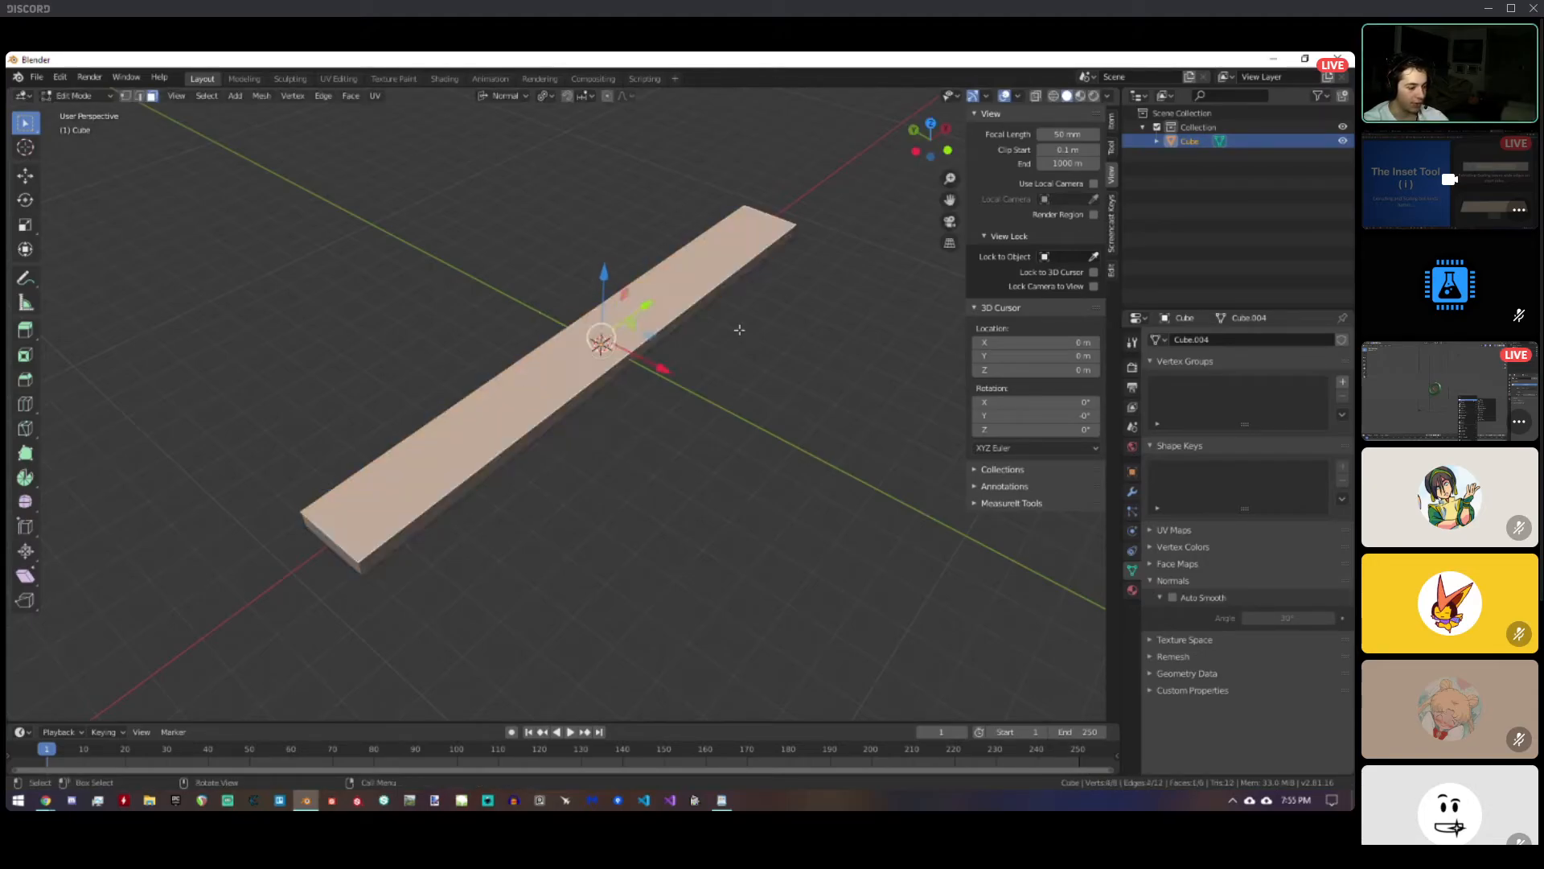
Inset the plank's top face by about 0.33 m and compare the result with Offset Even off and on.
key(i)
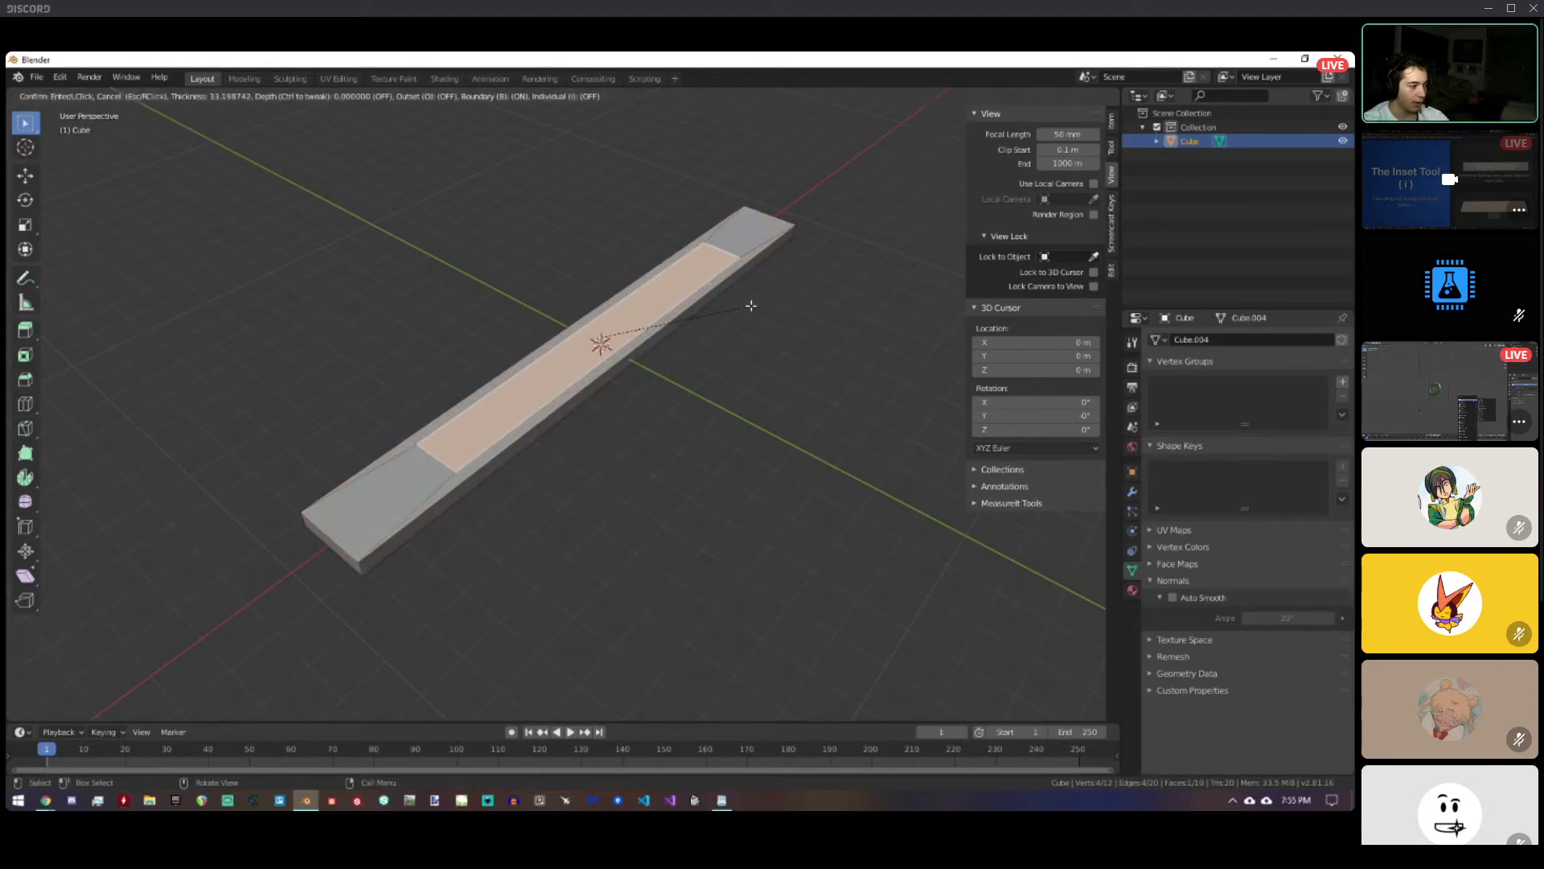
click(750, 306)
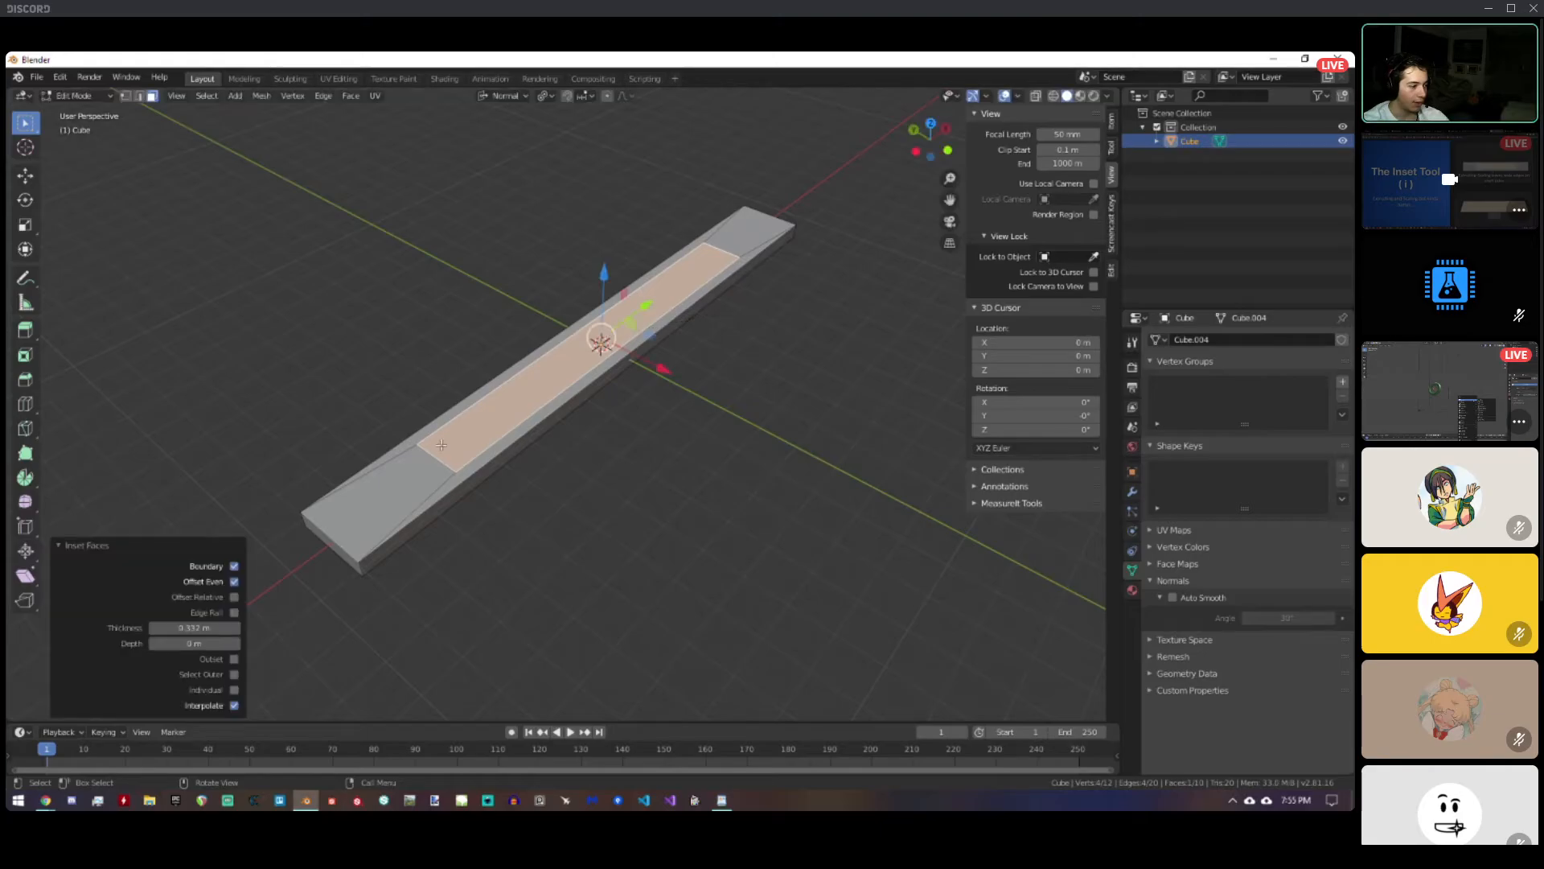
click(234, 581)
click(234, 581)
click(234, 582)
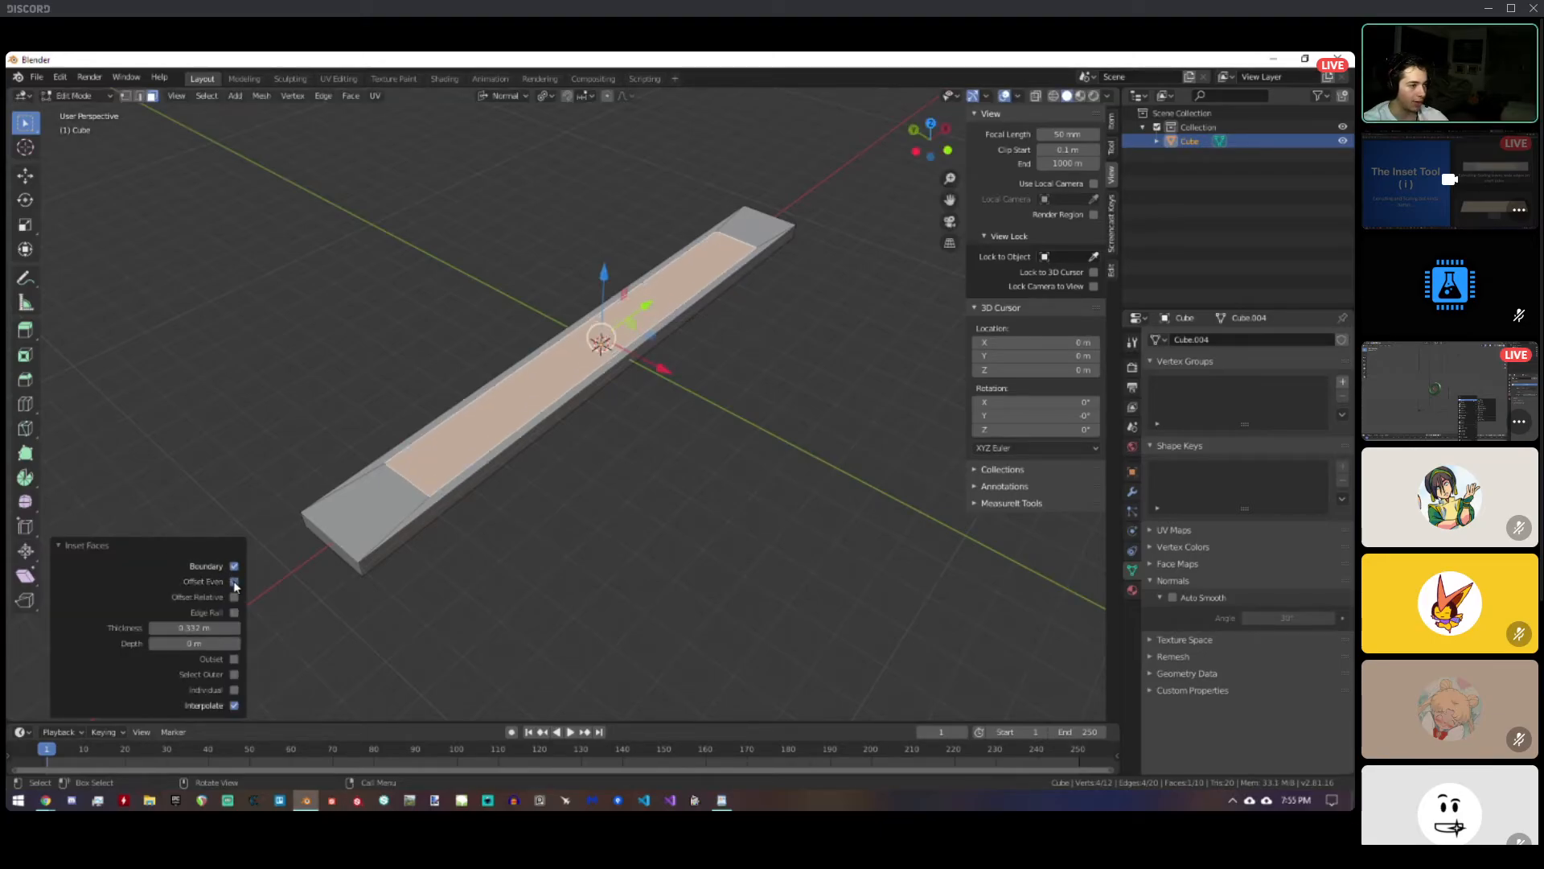
click(234, 581)
click(234, 582)
click(234, 582)
Try Offset Relative on the top face inset with a much smaller thickness, and turn Offset Relative off again.
click(235, 596)
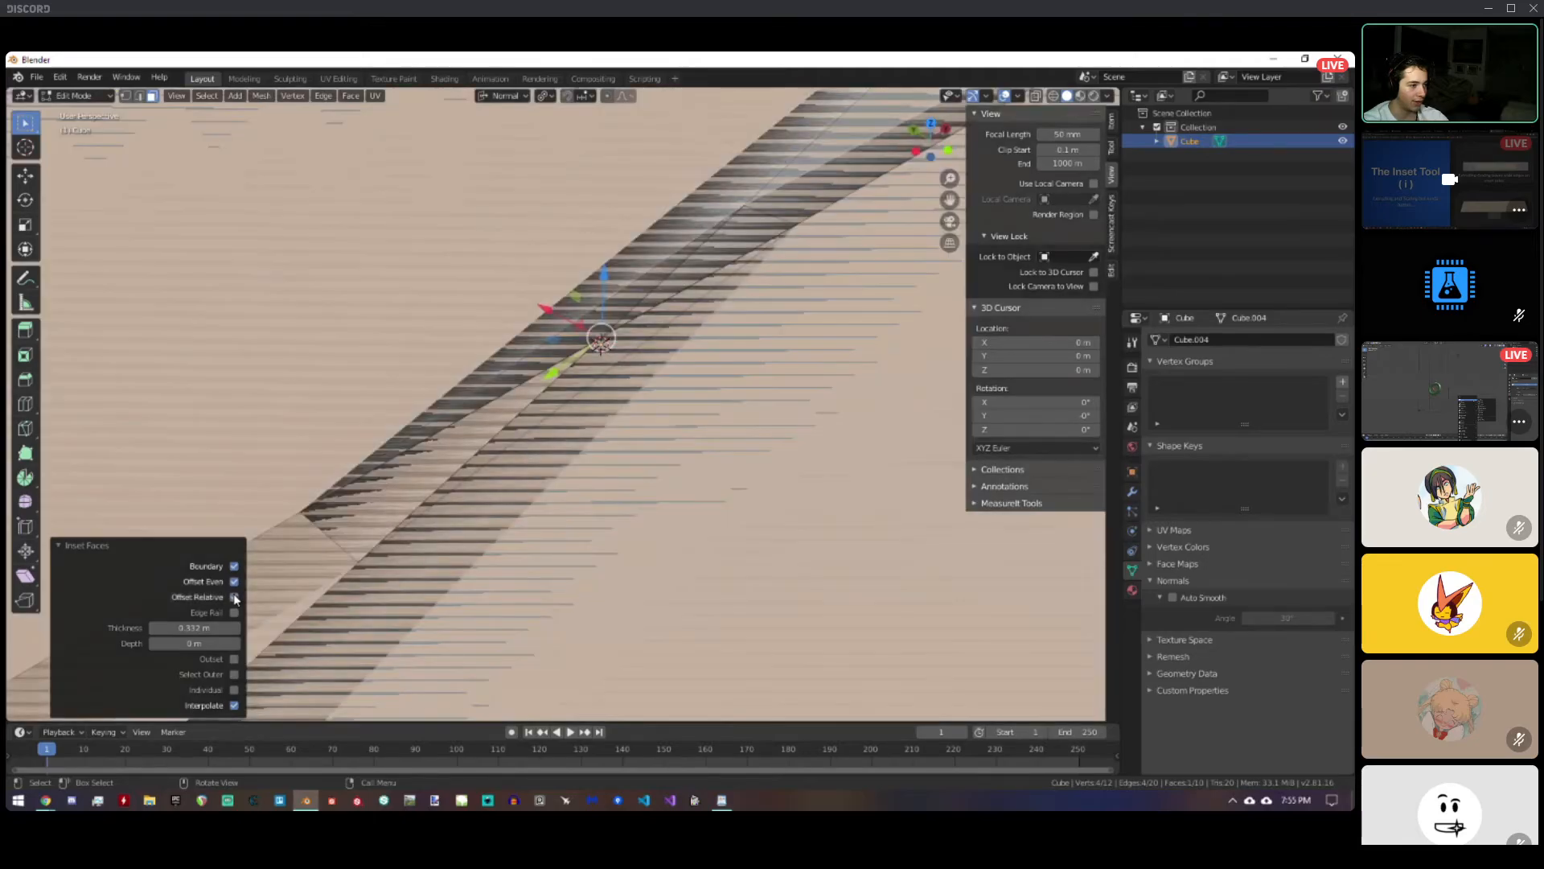
click(235, 597)
click(234, 597)
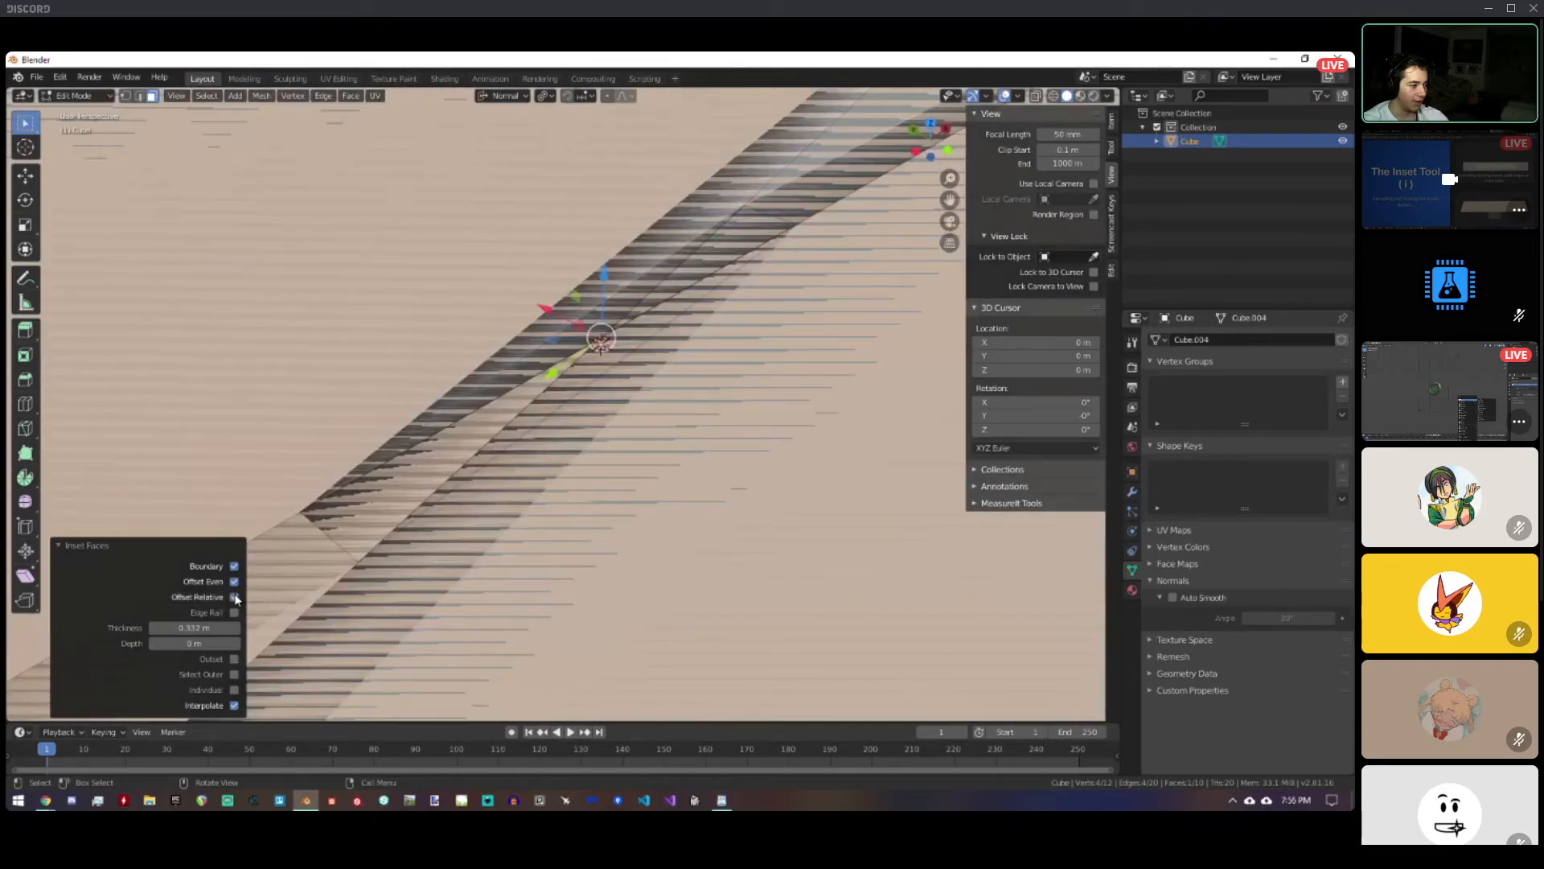
drag(193, 627, 147, 630)
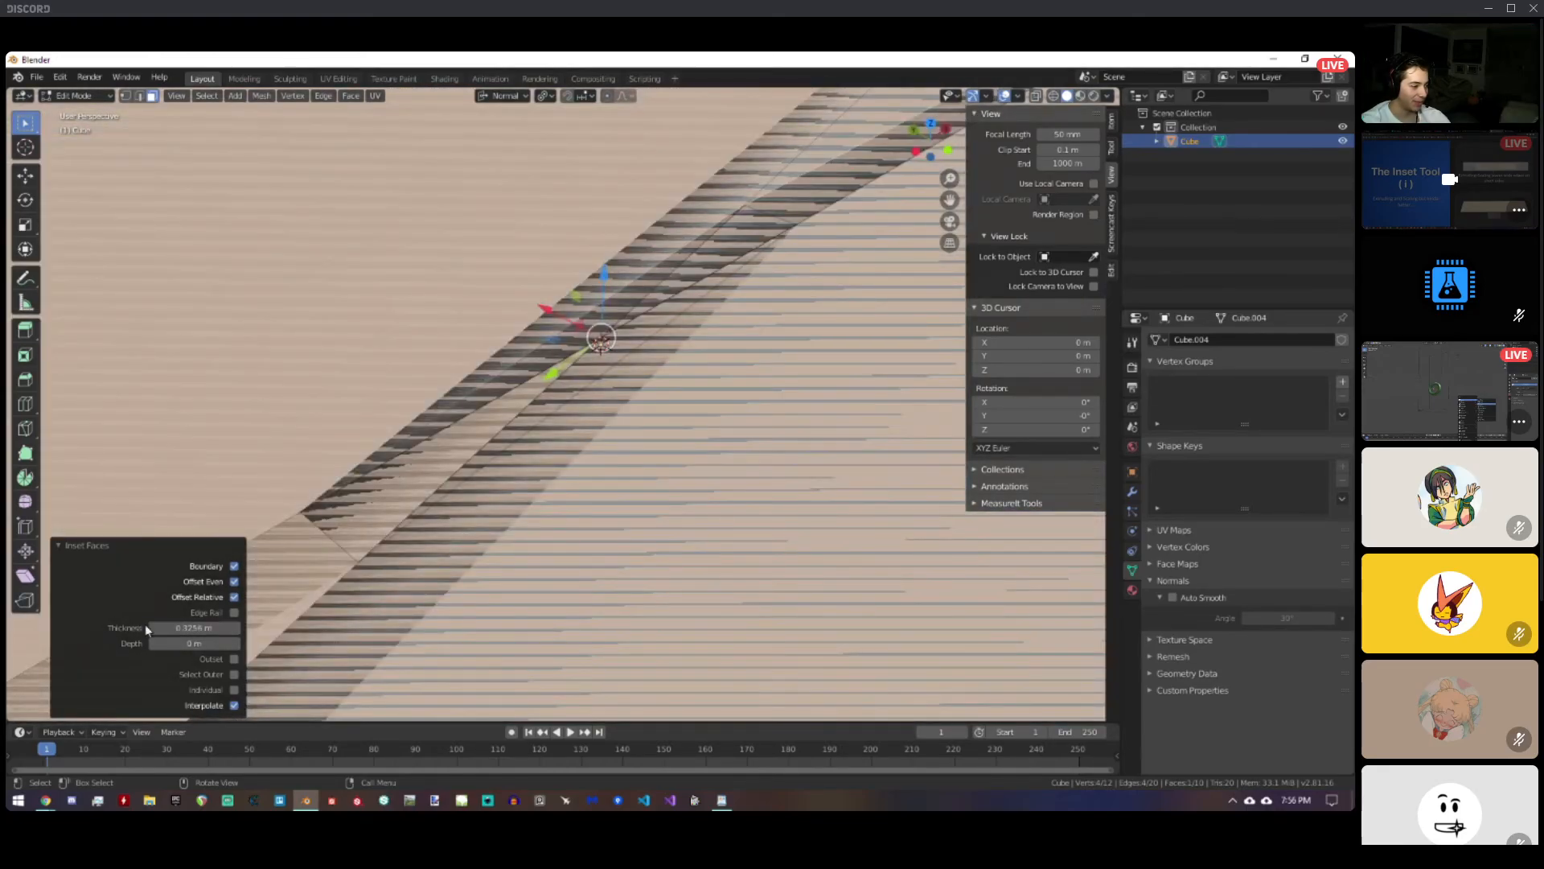
key(Return)
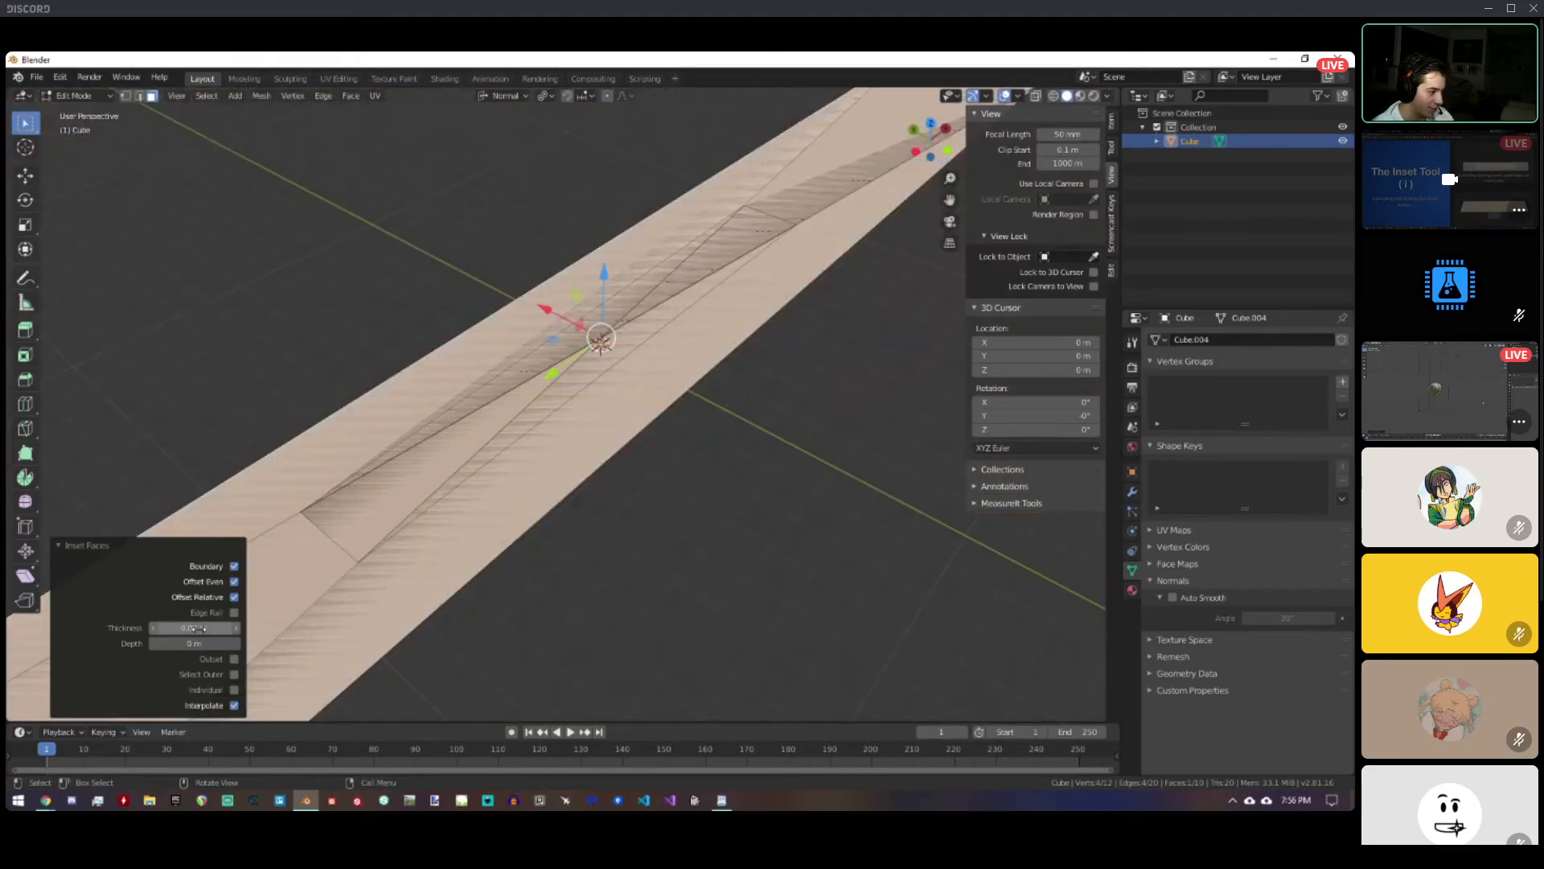
drag(185, 628, 160, 627)
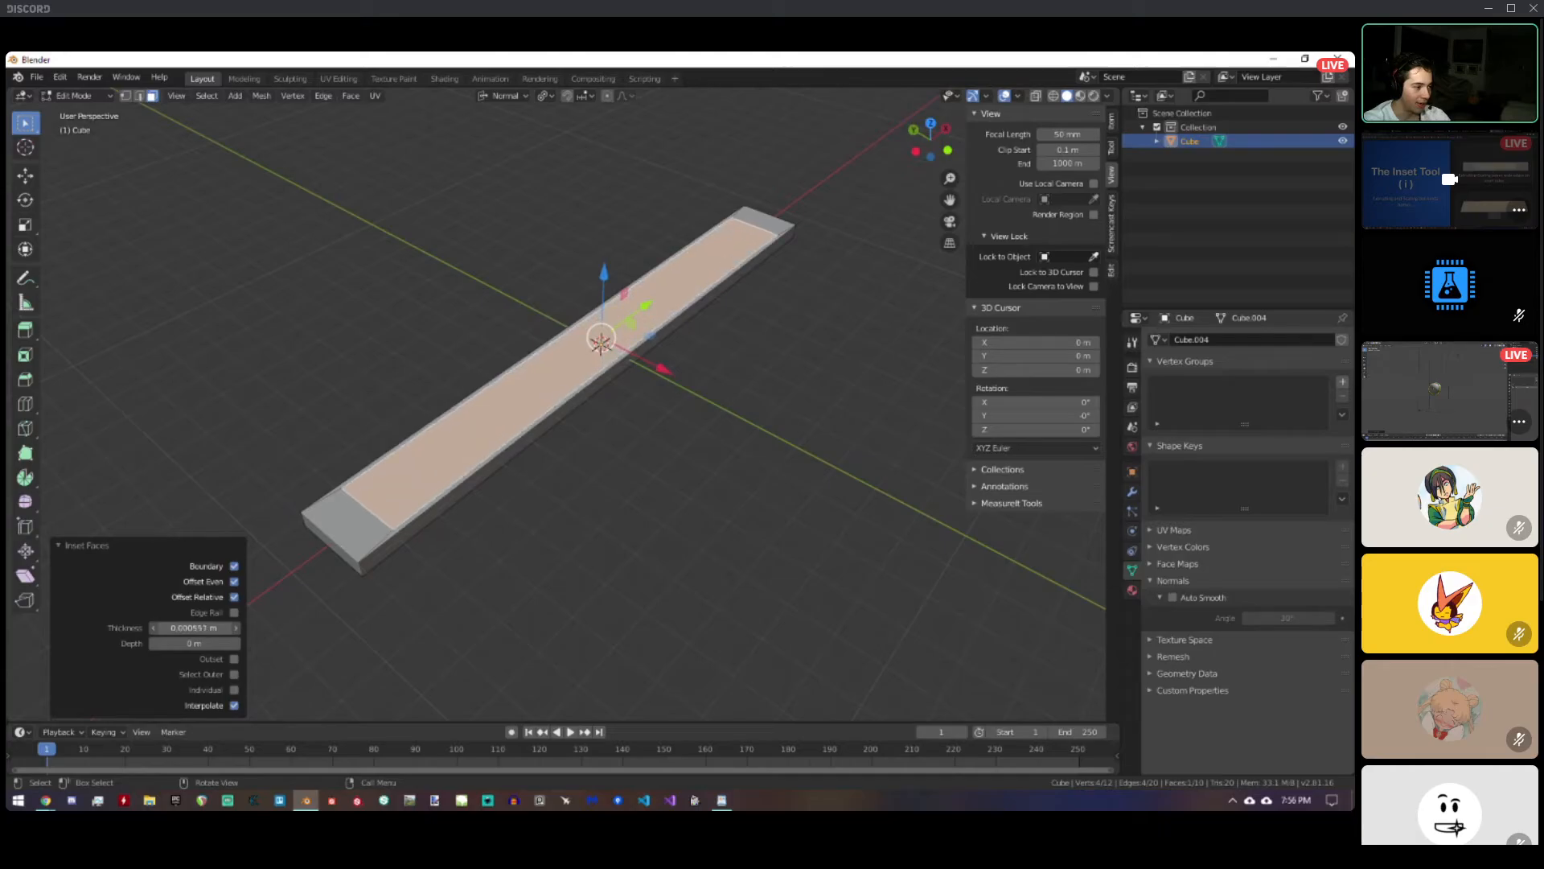
click(234, 598)
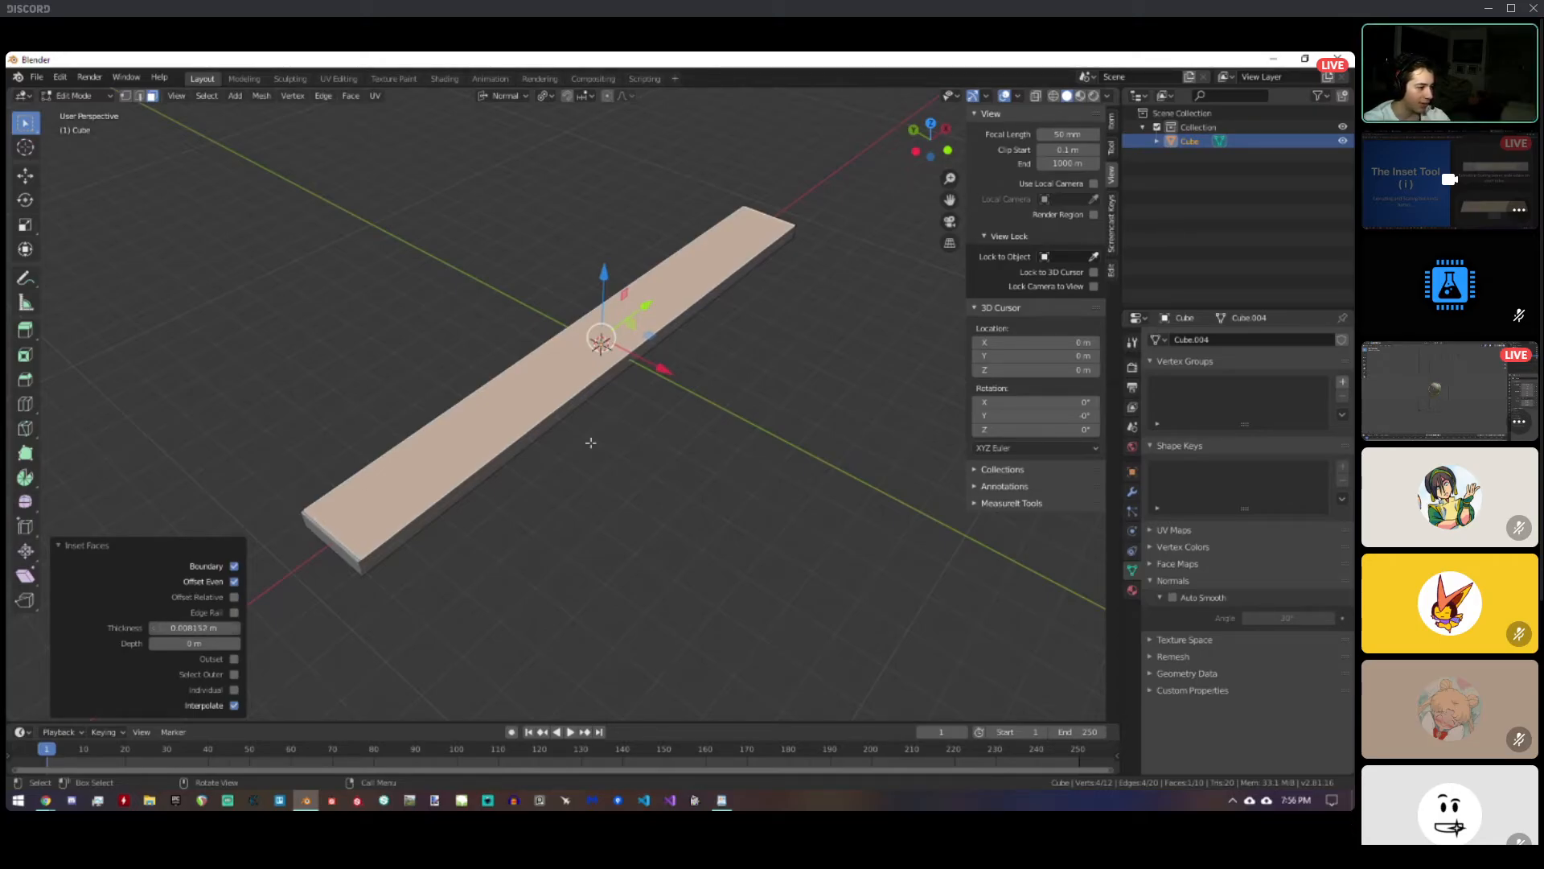
Undo the top face inset and reselect the plank's top face.
key(ctrl+z)
middle_drag(590, 443, 599, 404)
key(ctrl+z)
click(523, 407)
middle_drag(761, 364, 779, 405)
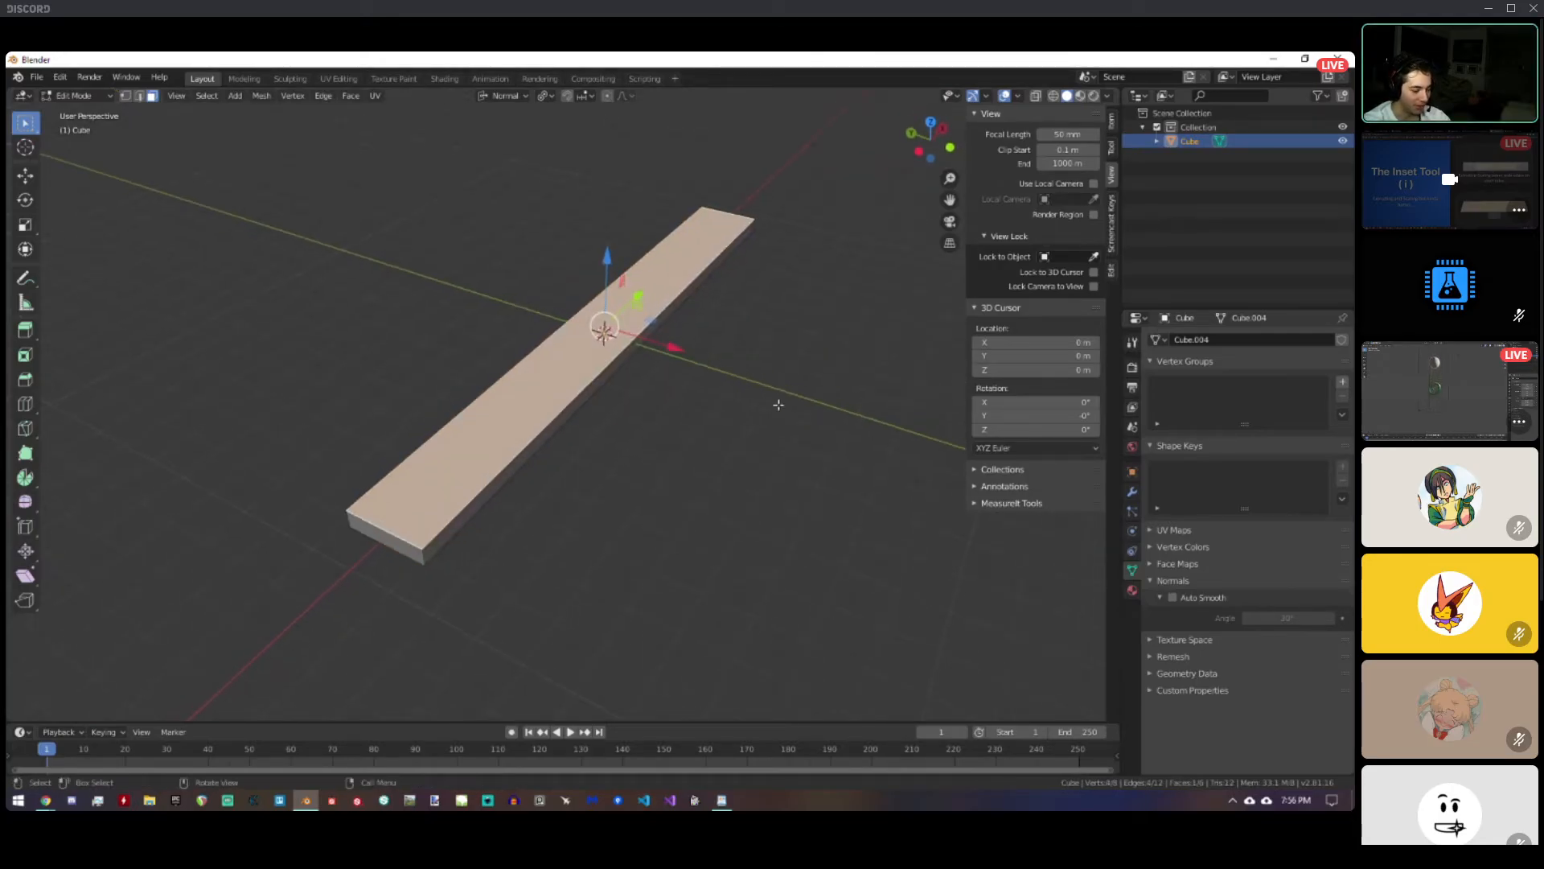
Inset the plank's top face by about 0.29 m and its long side face by about 0.096 m.
key(i)
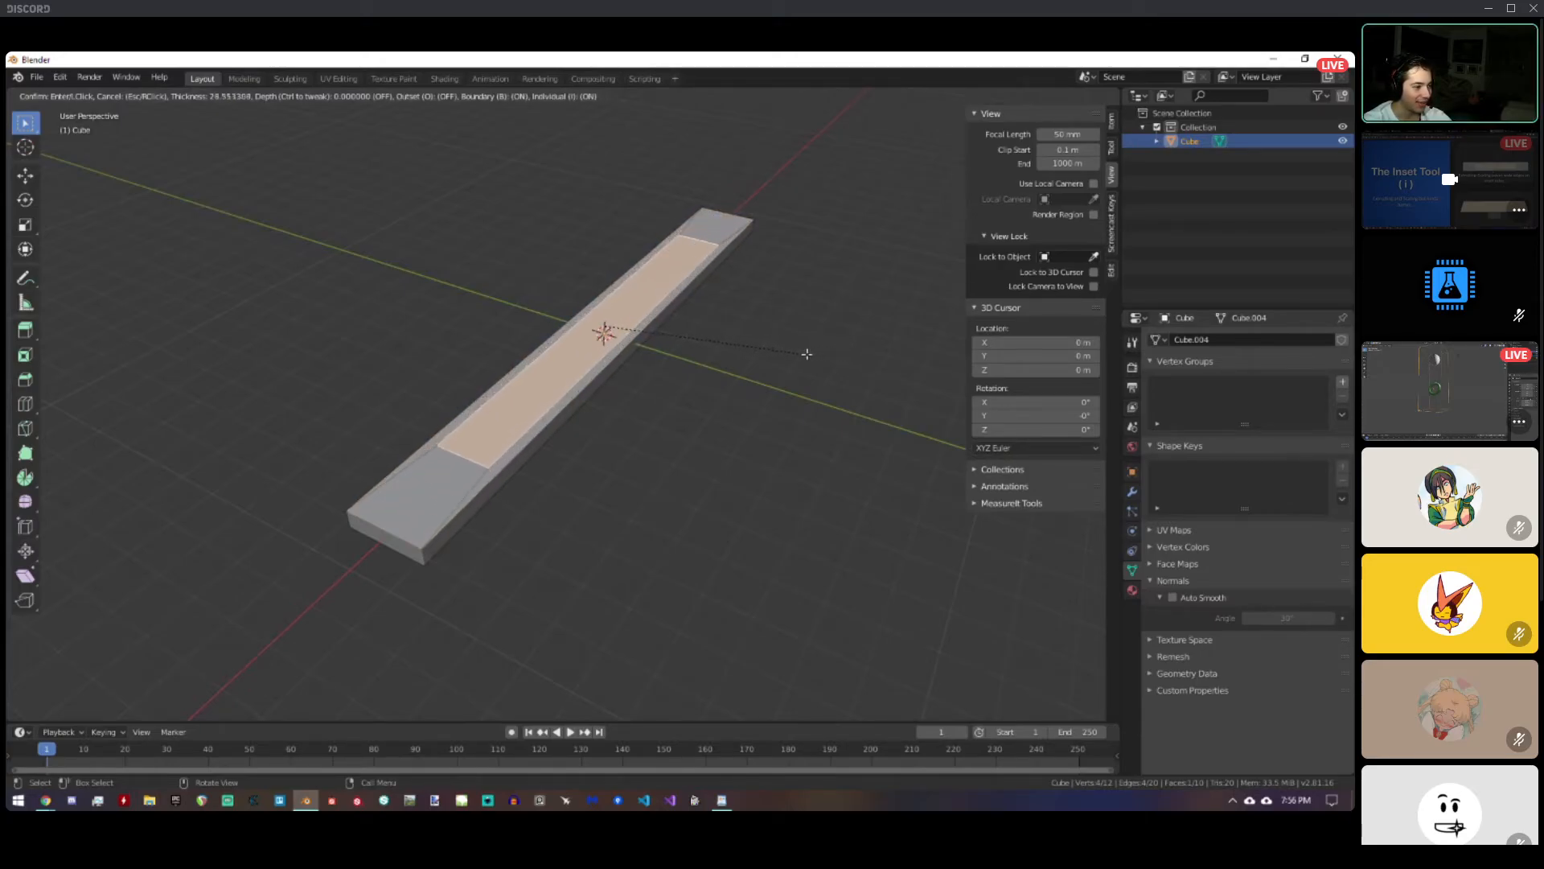
click(806, 354)
middle_drag(807, 353, 641, 326)
click(641, 326)
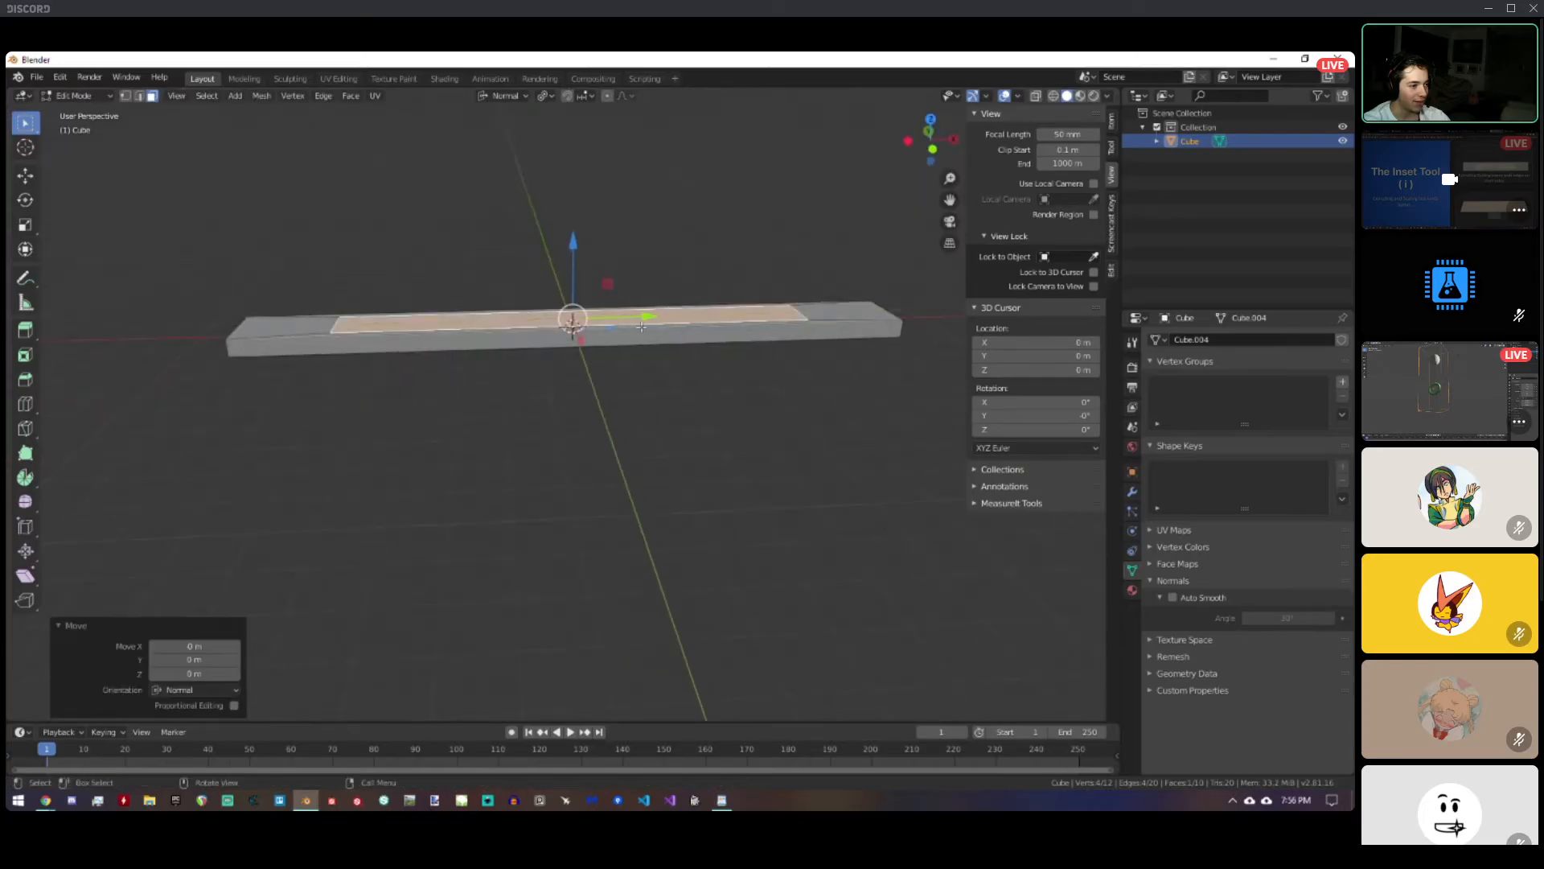
click(657, 335)
key(i)
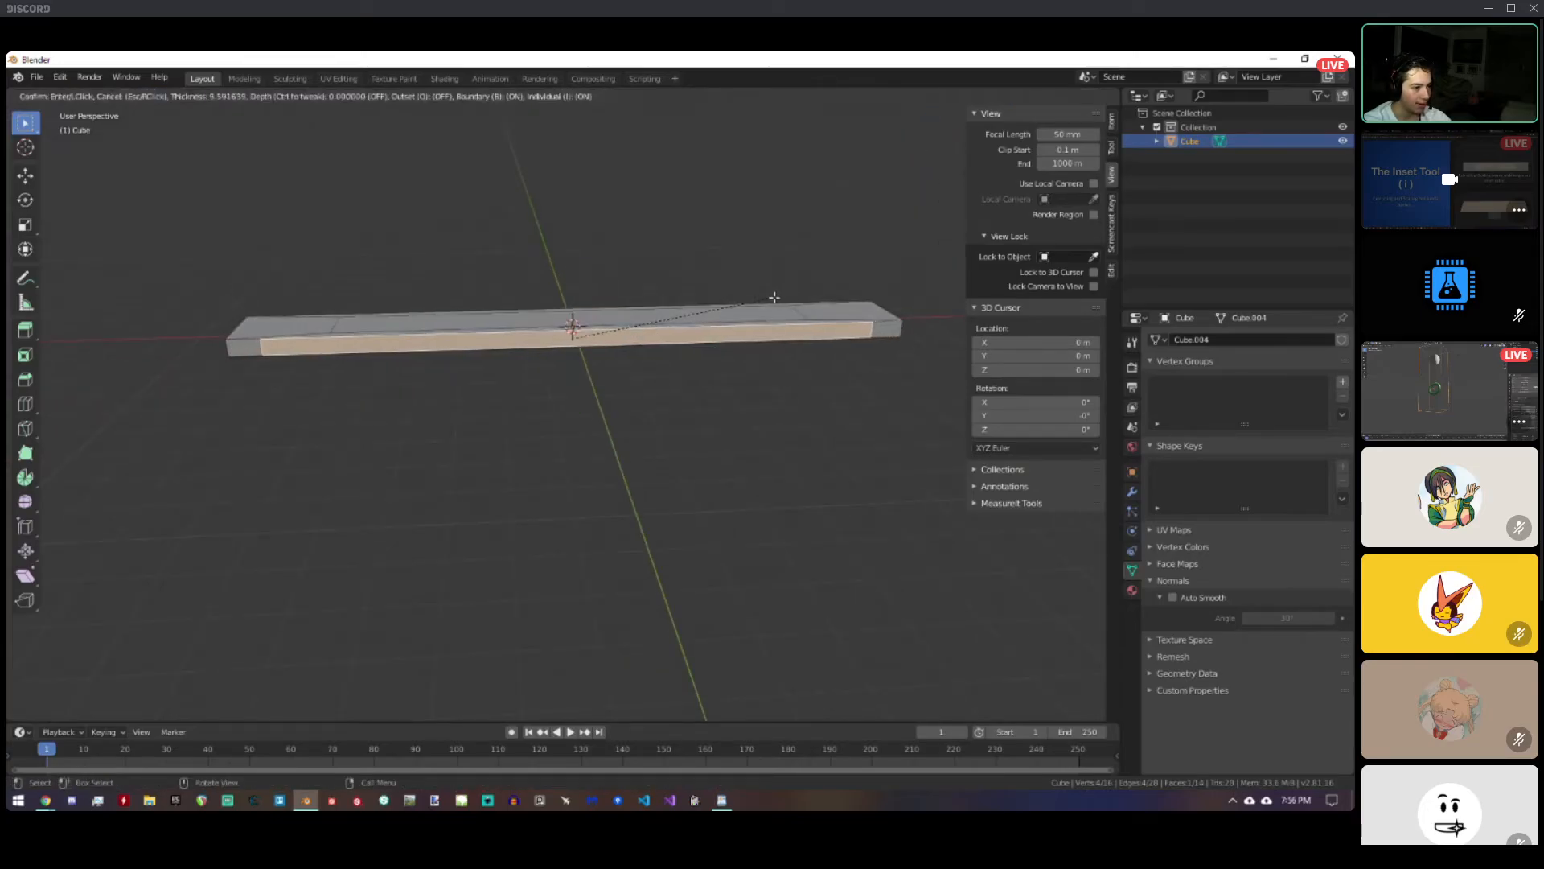
click(774, 298)
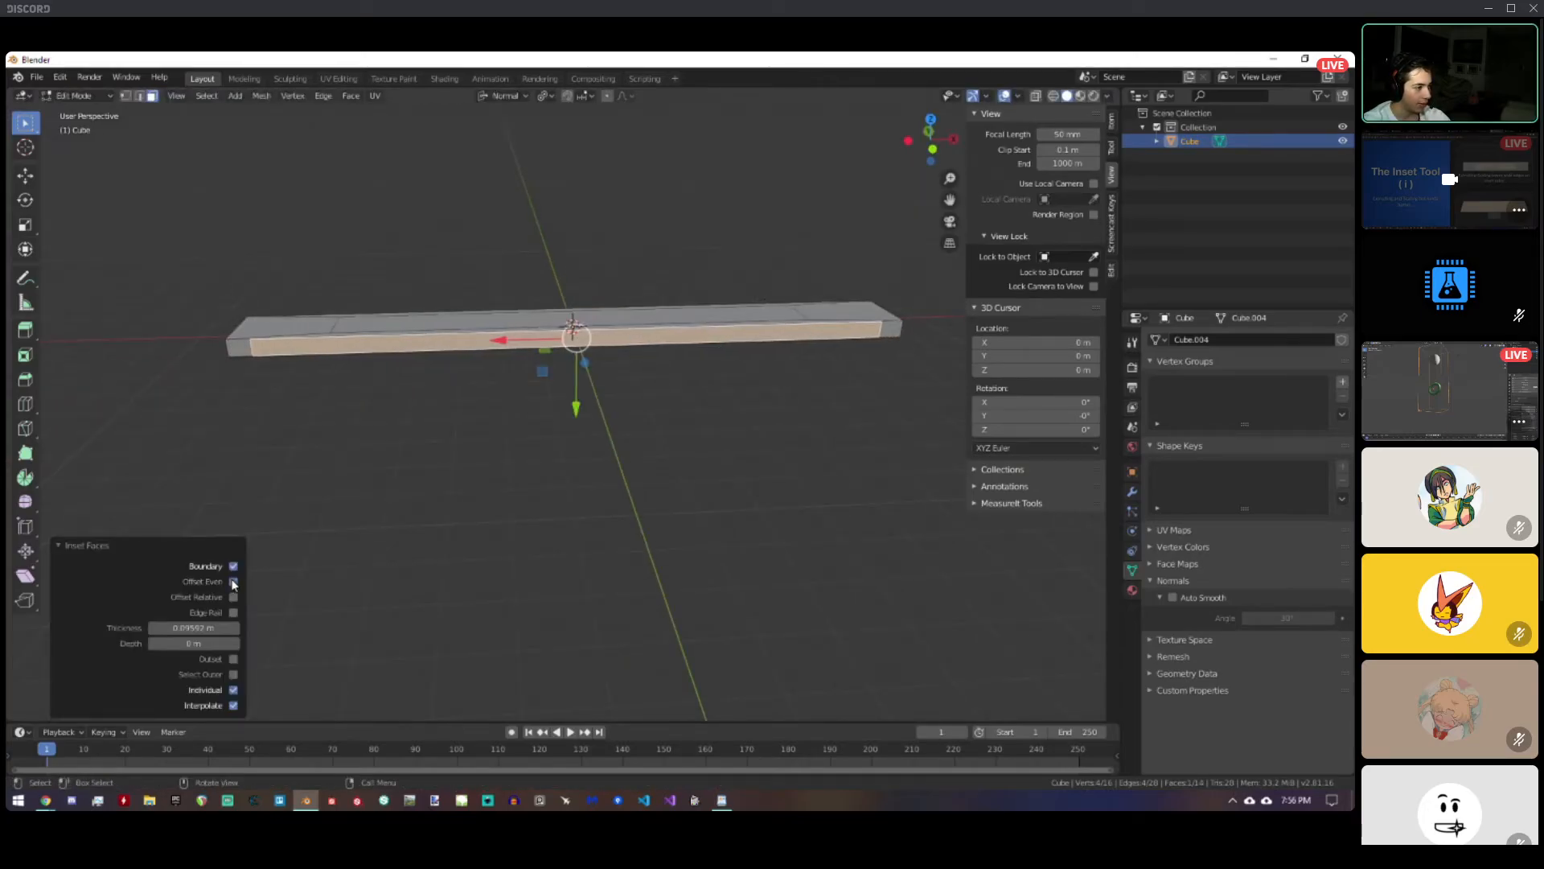
Set the transform orientation to Global and the transform pivot point to Median Point.
middle_drag(597, 413, 444, 124)
click(508, 96)
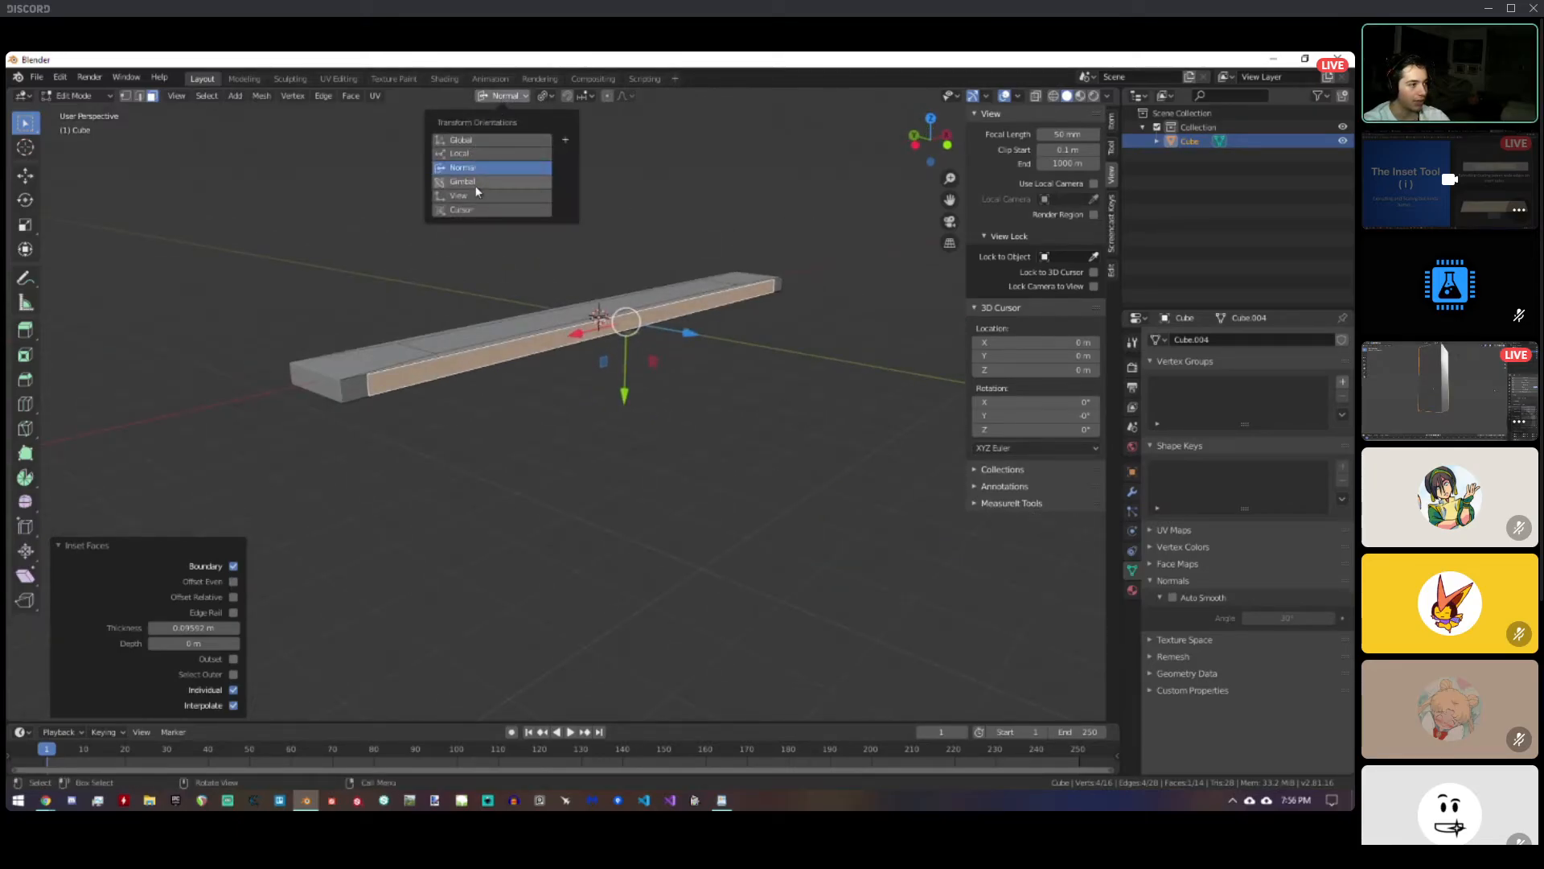
click(468, 142)
click(545, 96)
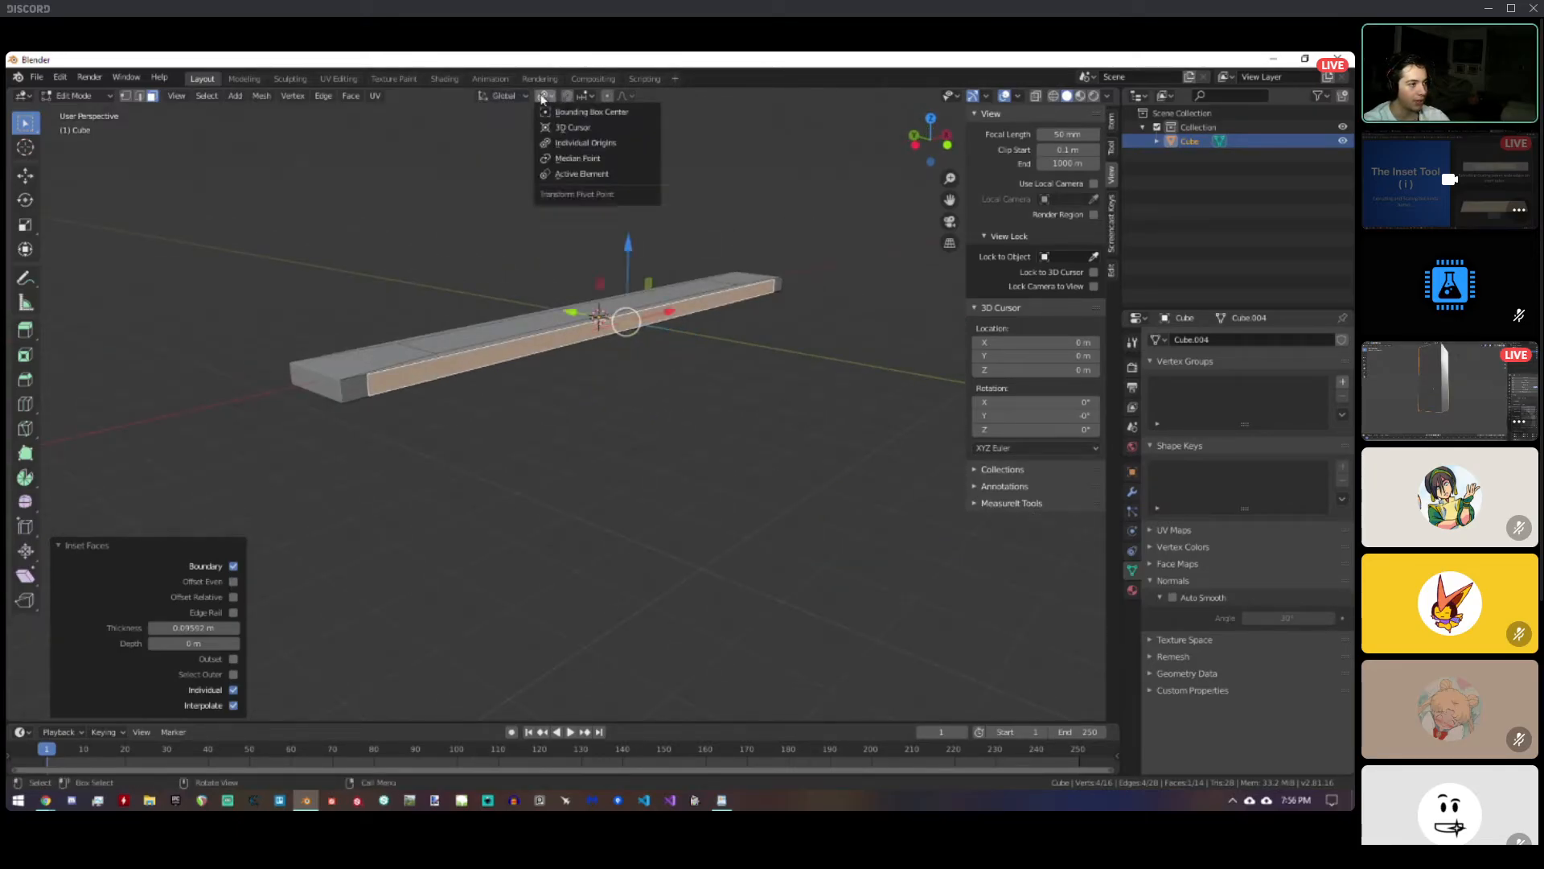
click(573, 158)
Inset the plank's underside face by about 0.24 m and compare Offset Even off and on, leaving it on.
middle_drag(689, 269, 588, 303)
key(i)
click(722, 219)
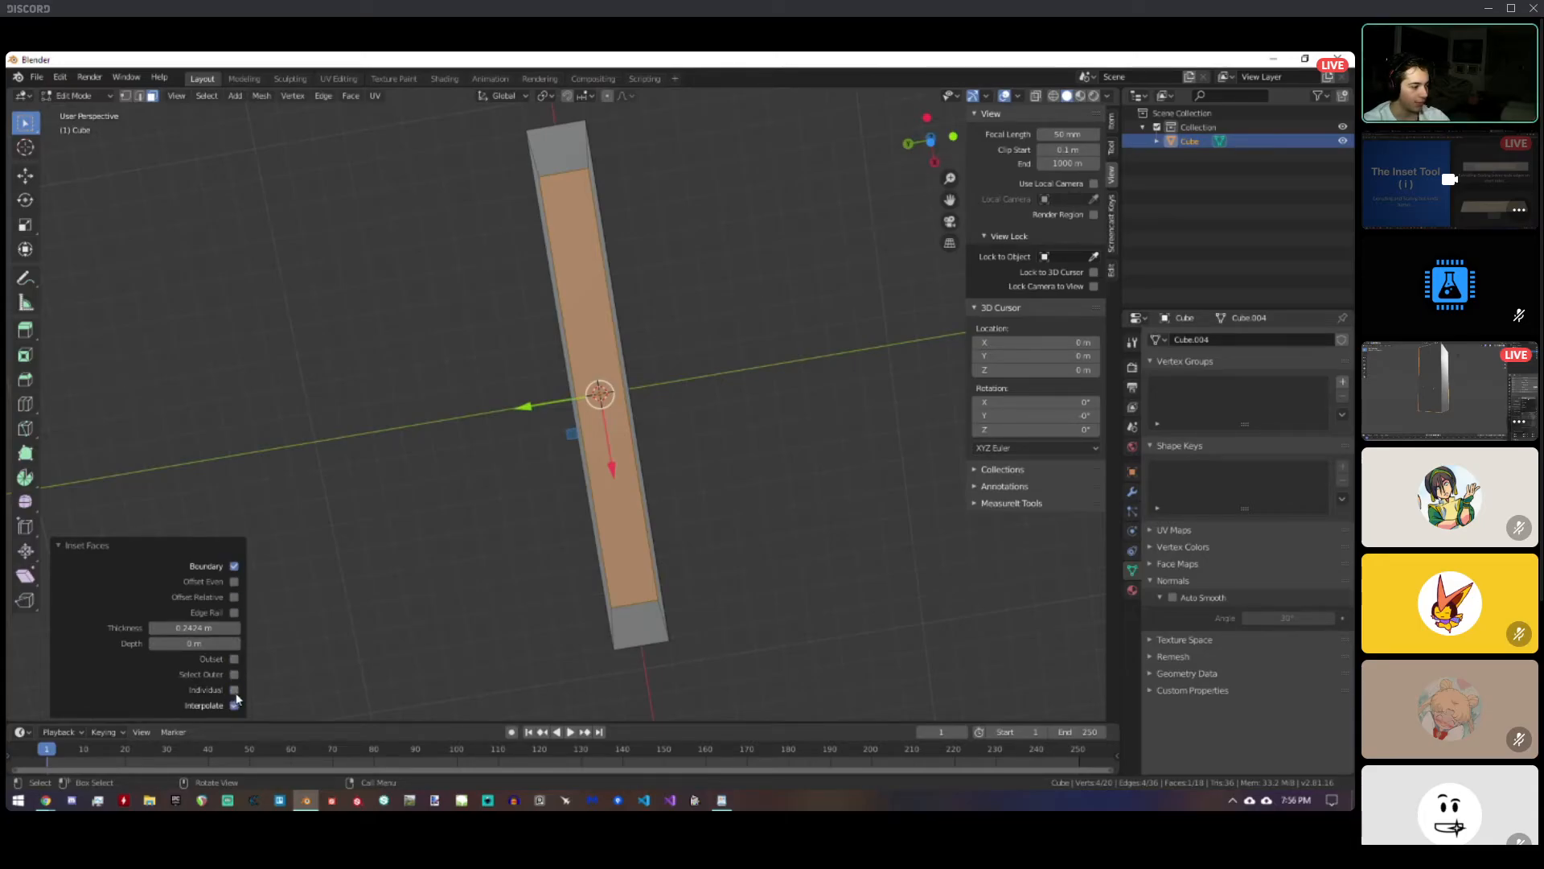
click(234, 583)
click(234, 582)
click(234, 583)
click(234, 582)
click(234, 582)
middle_drag(550, 451, 691, 575)
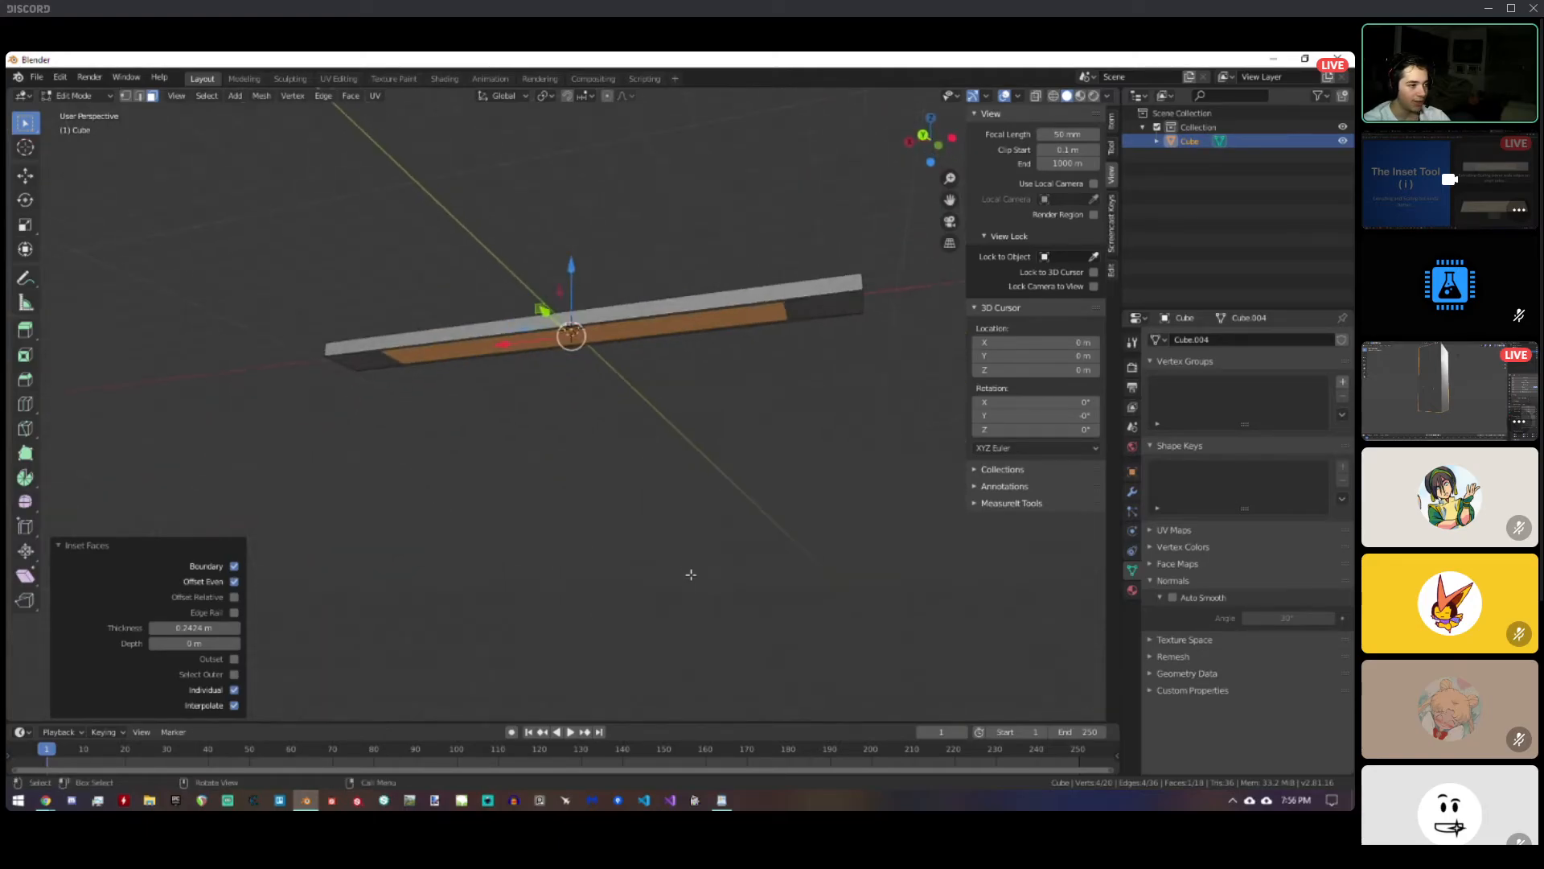
middle_drag(607, 309, 713, 407)
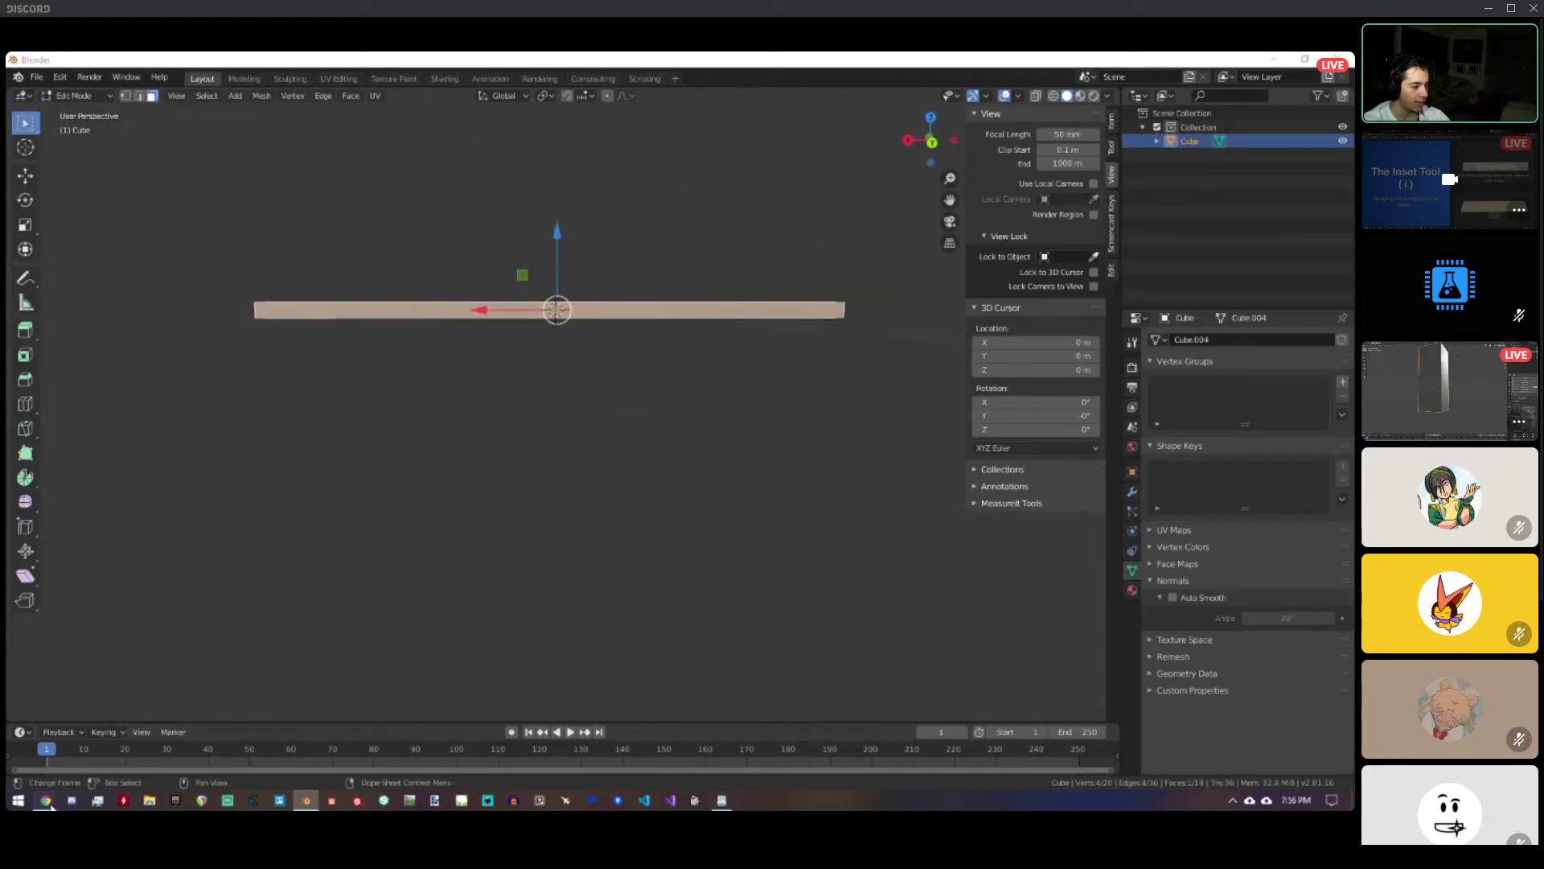
Switch to the Google Slides deck and present it from the "The Inset Tool (i)" slide.
mouse_move(49, 806)
click(227, 742)
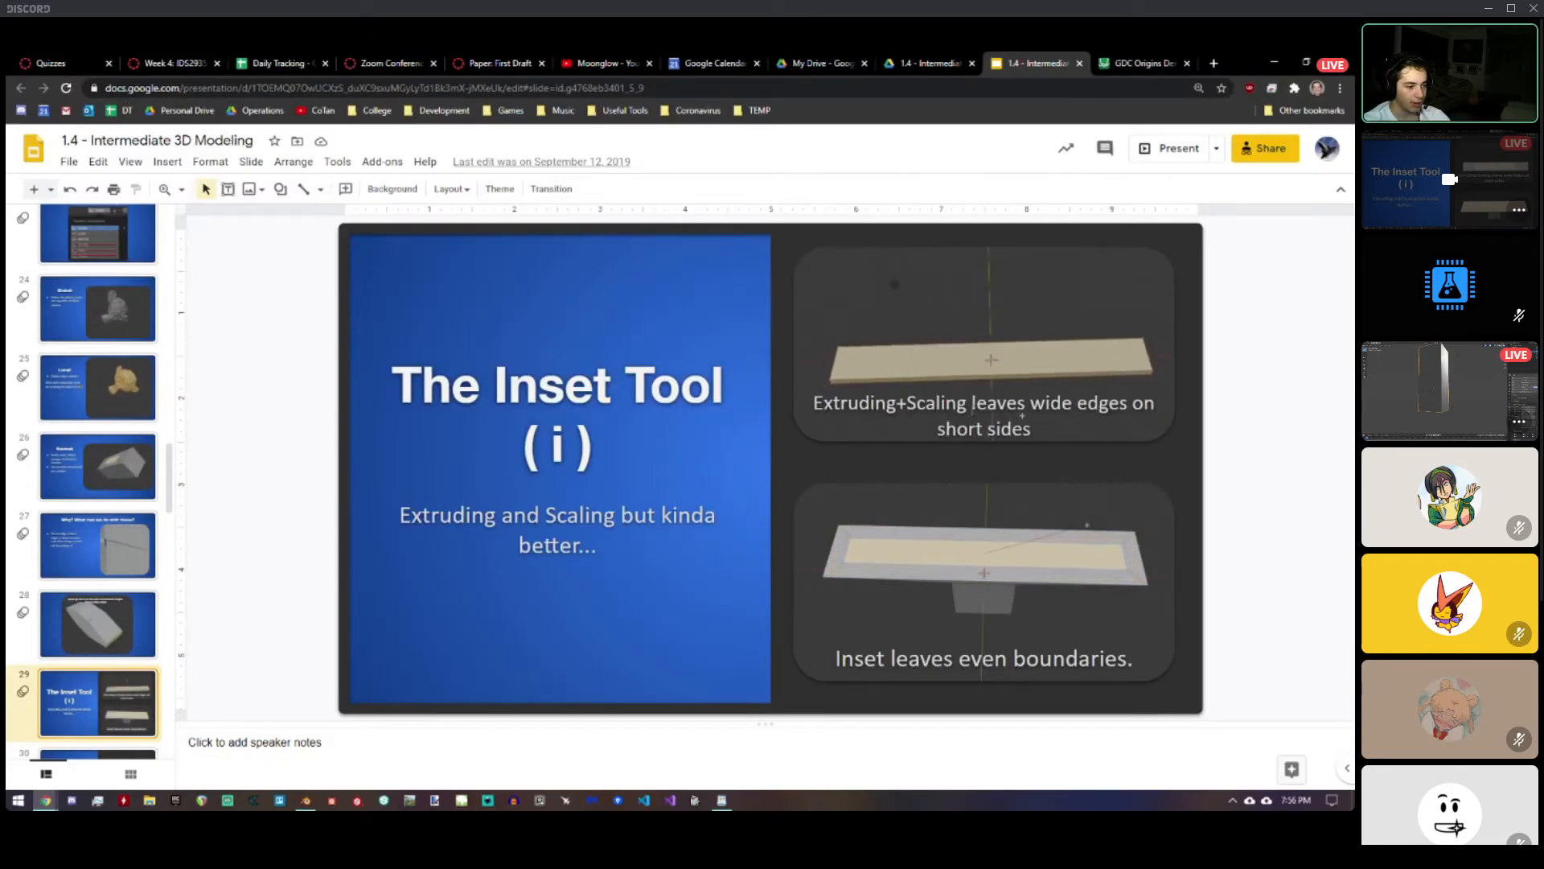
click(1170, 149)
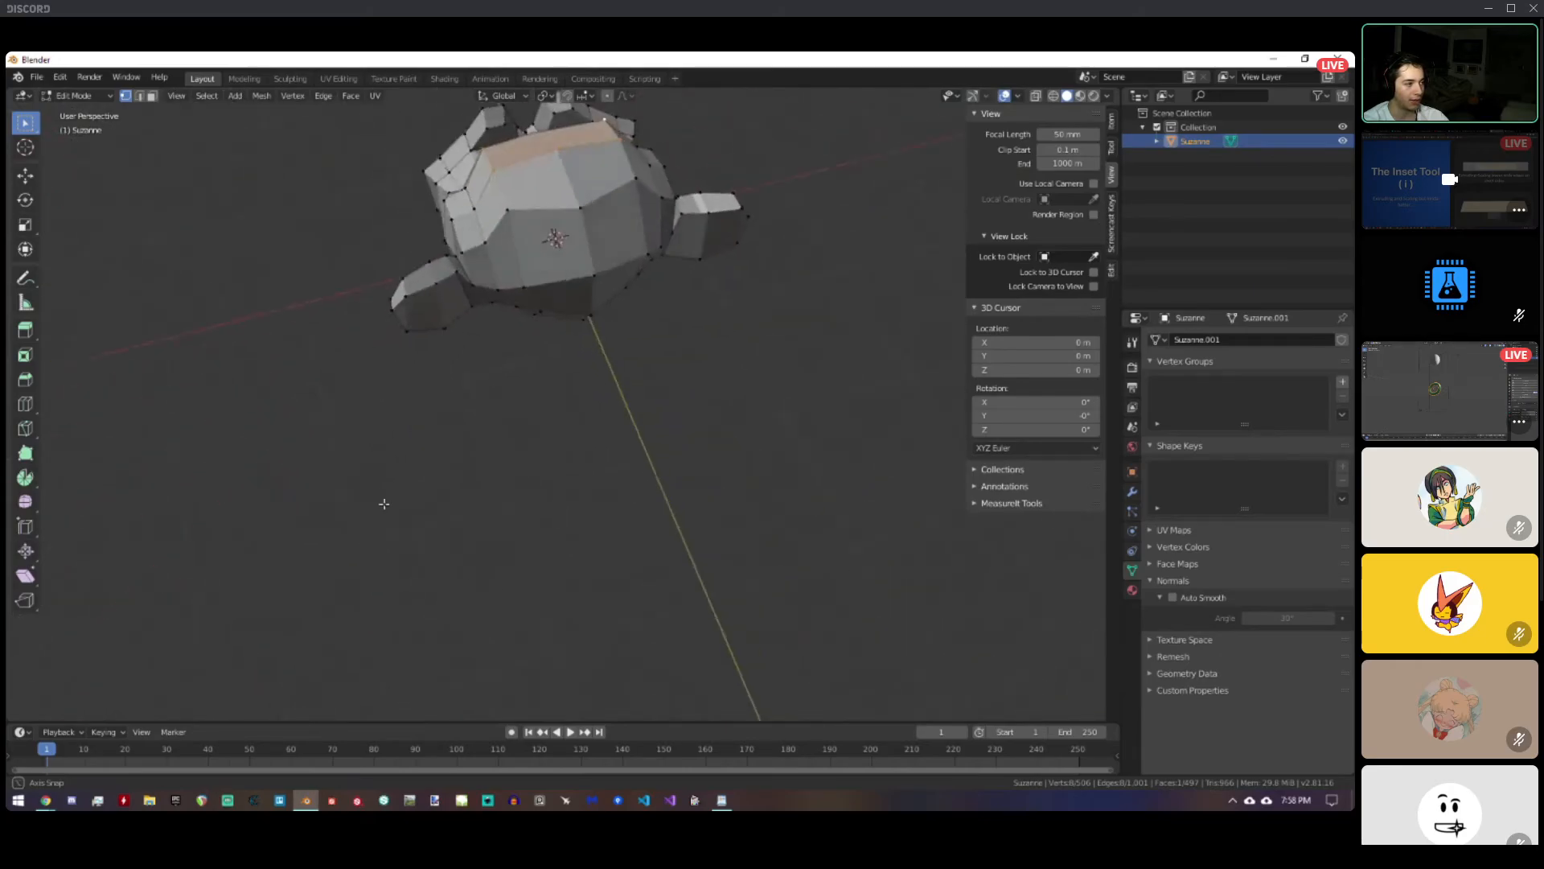
Triangulate the selected faces on top of the Suzanne head, toggling out of and back into Edit Mode.
middle_drag(381, 486, 689, 304)
key(ctrl+t)
key(Tab)
key(Tab)
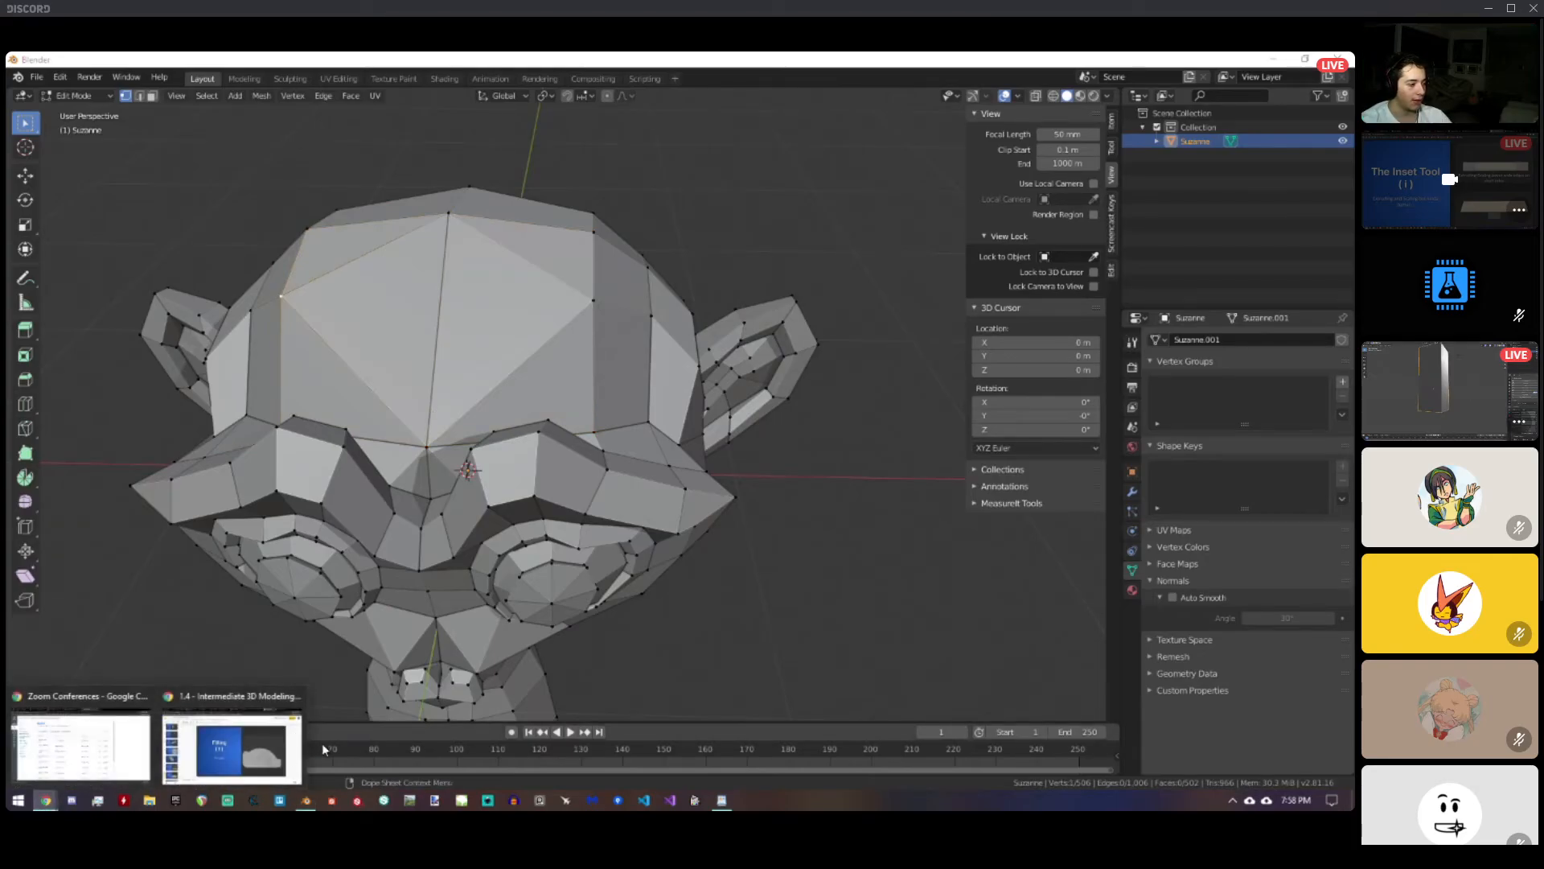
Switch to the Google Slides deck, present it from the "Filling (f)" slide and advance to slide 31.
click(241, 748)
scroll(161, 483, down, 4)
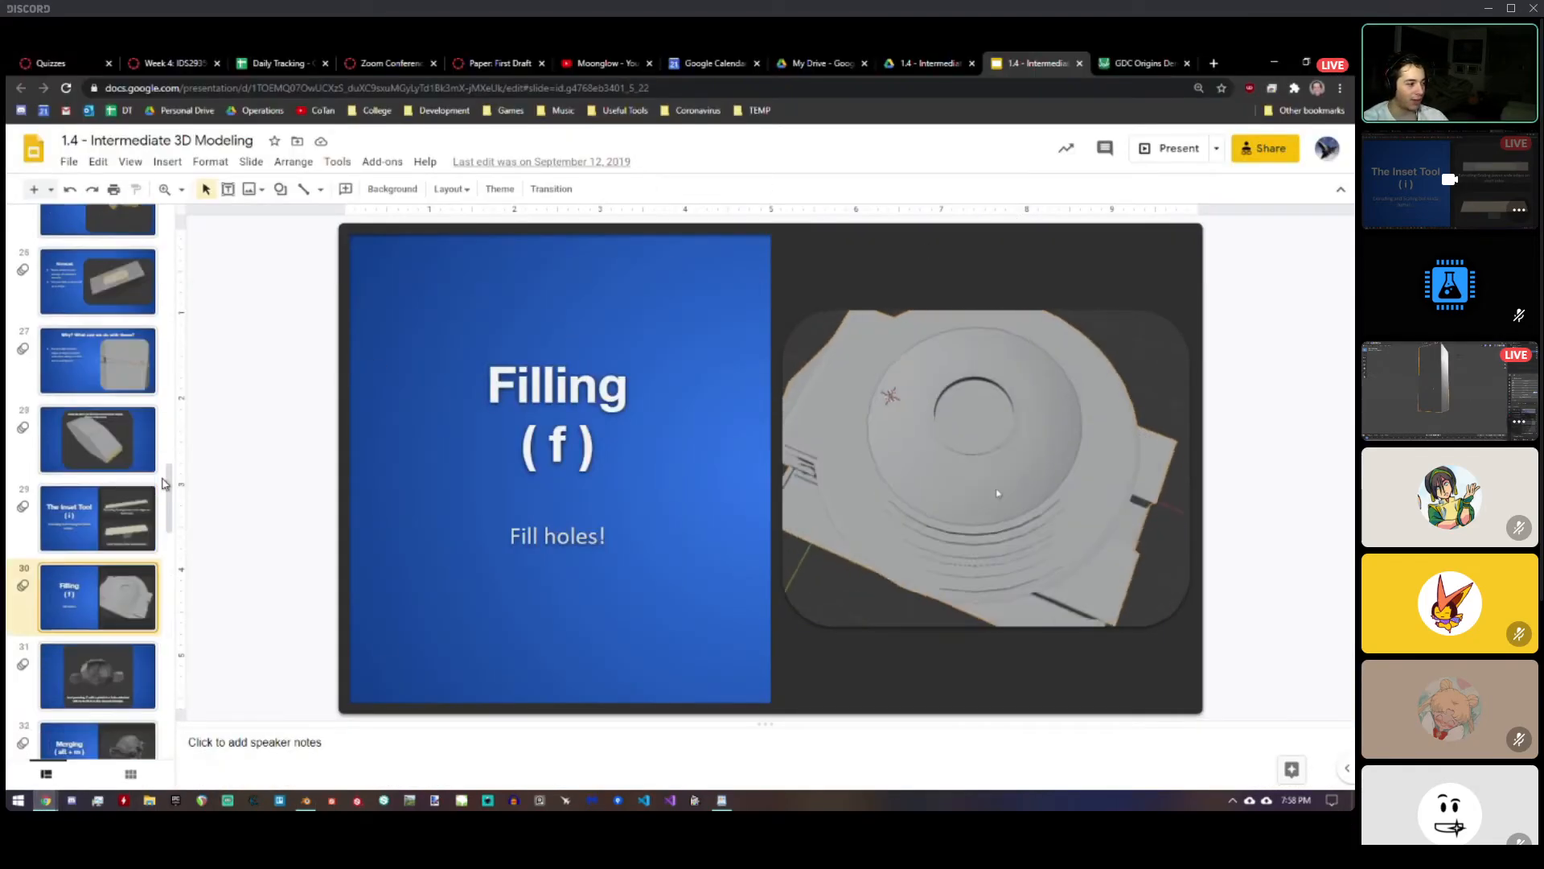
click(1179, 148)
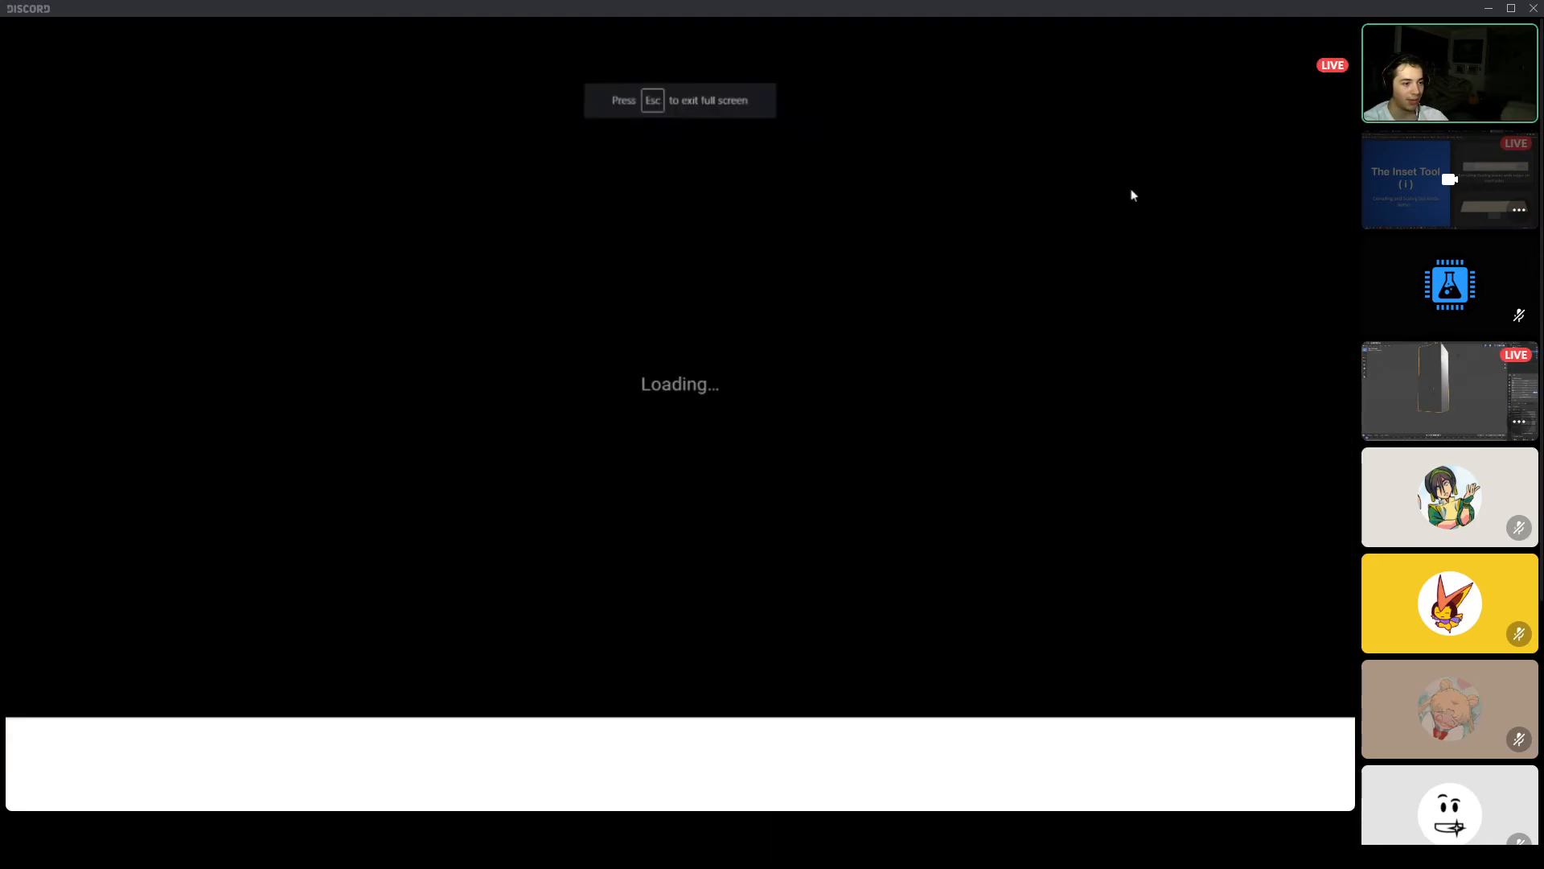
key(Right)
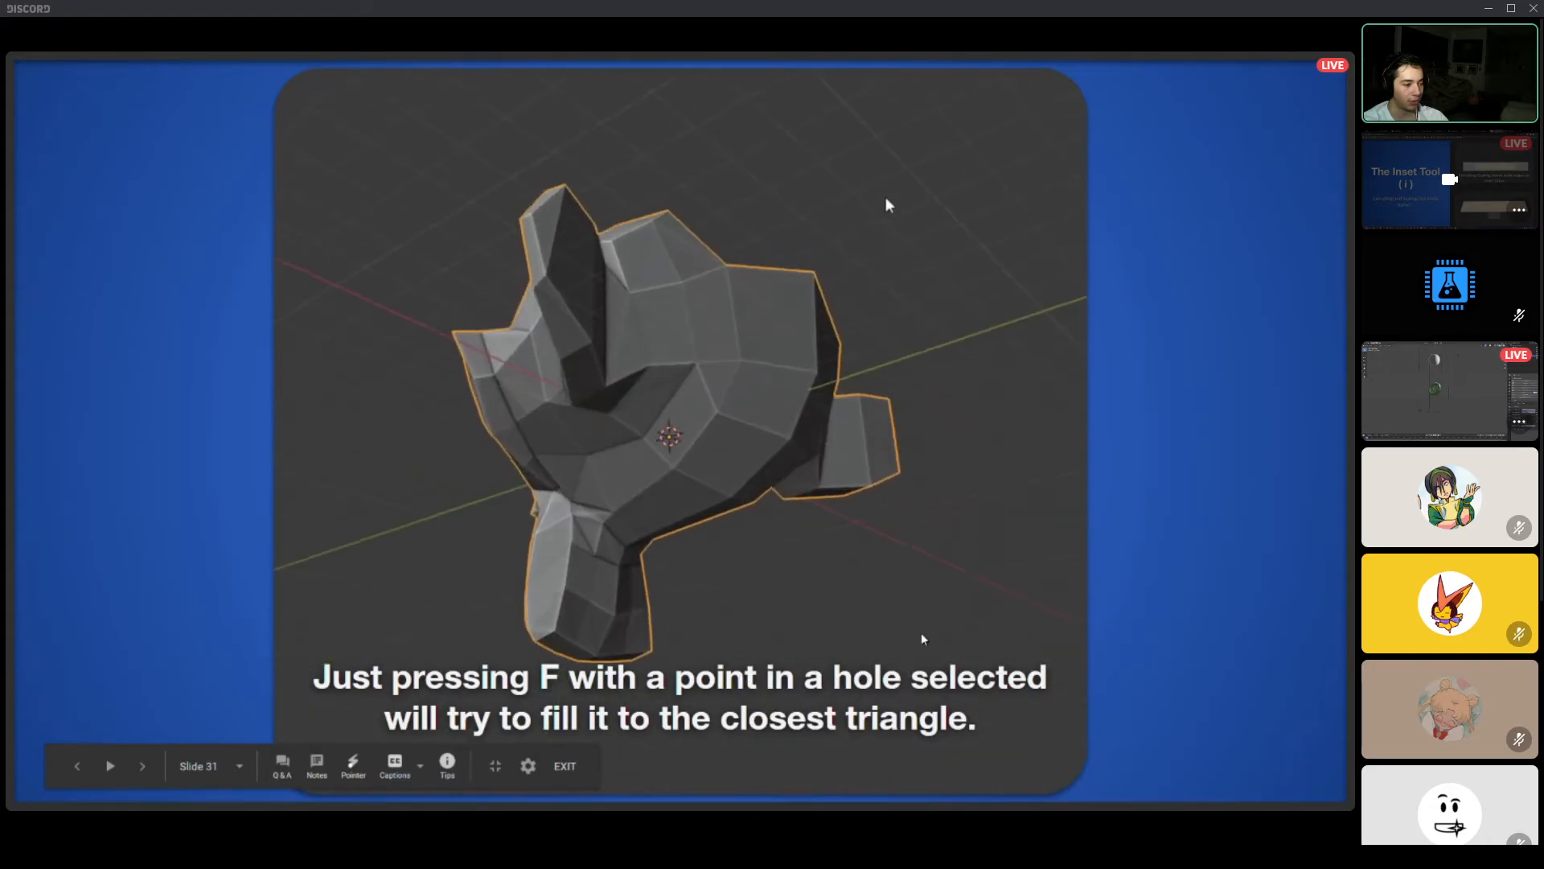
Exit the slide presentation and switch back to the Suzanne mesh in Blender.
click(496, 765)
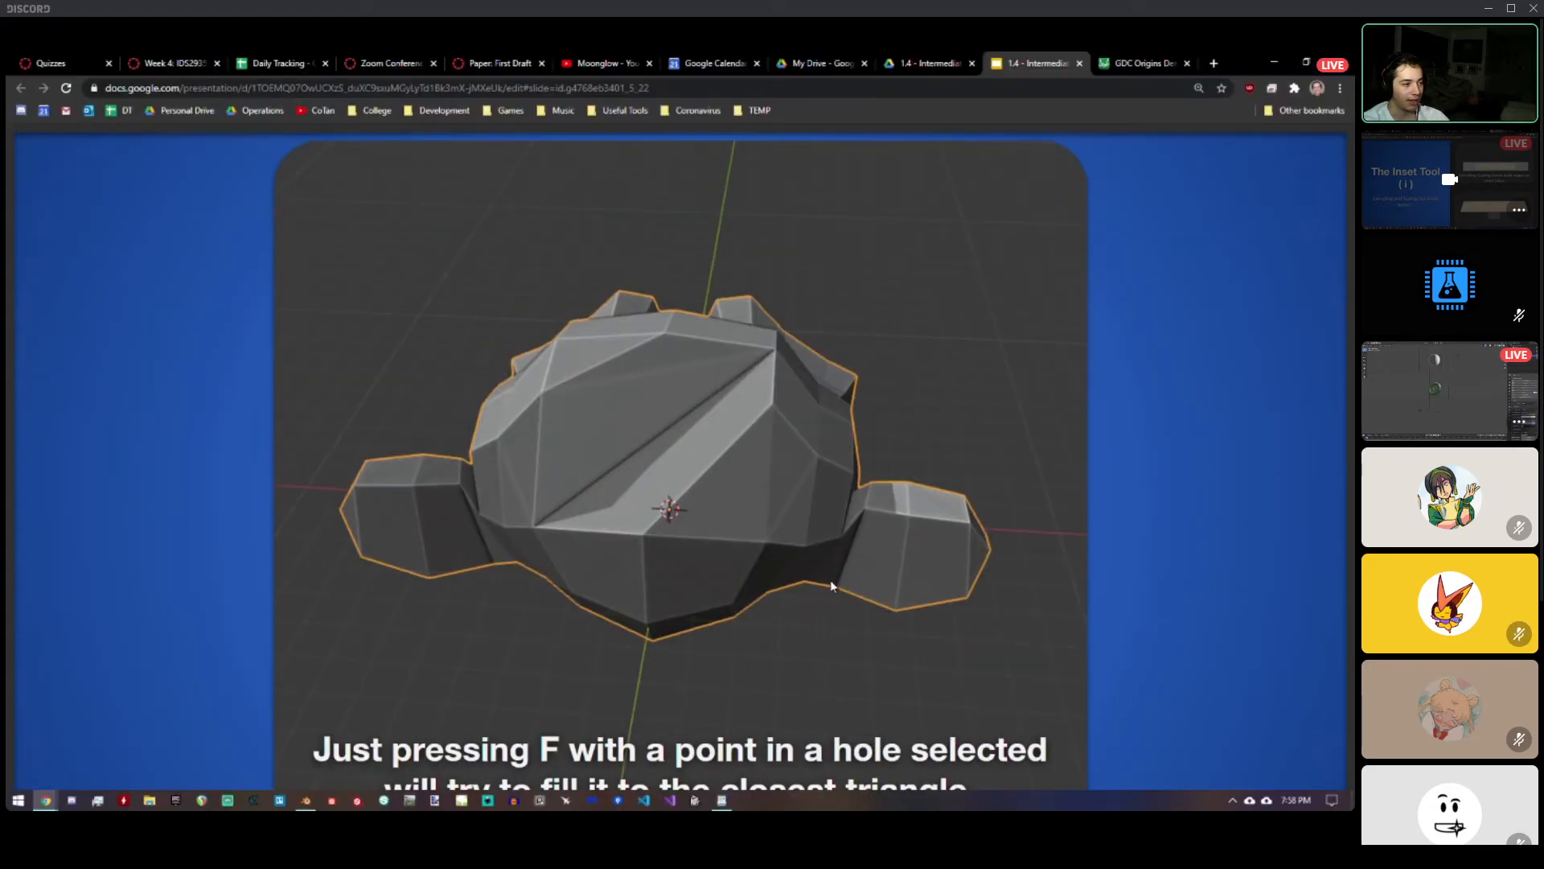
key(Escape)
key(alt+Tab)
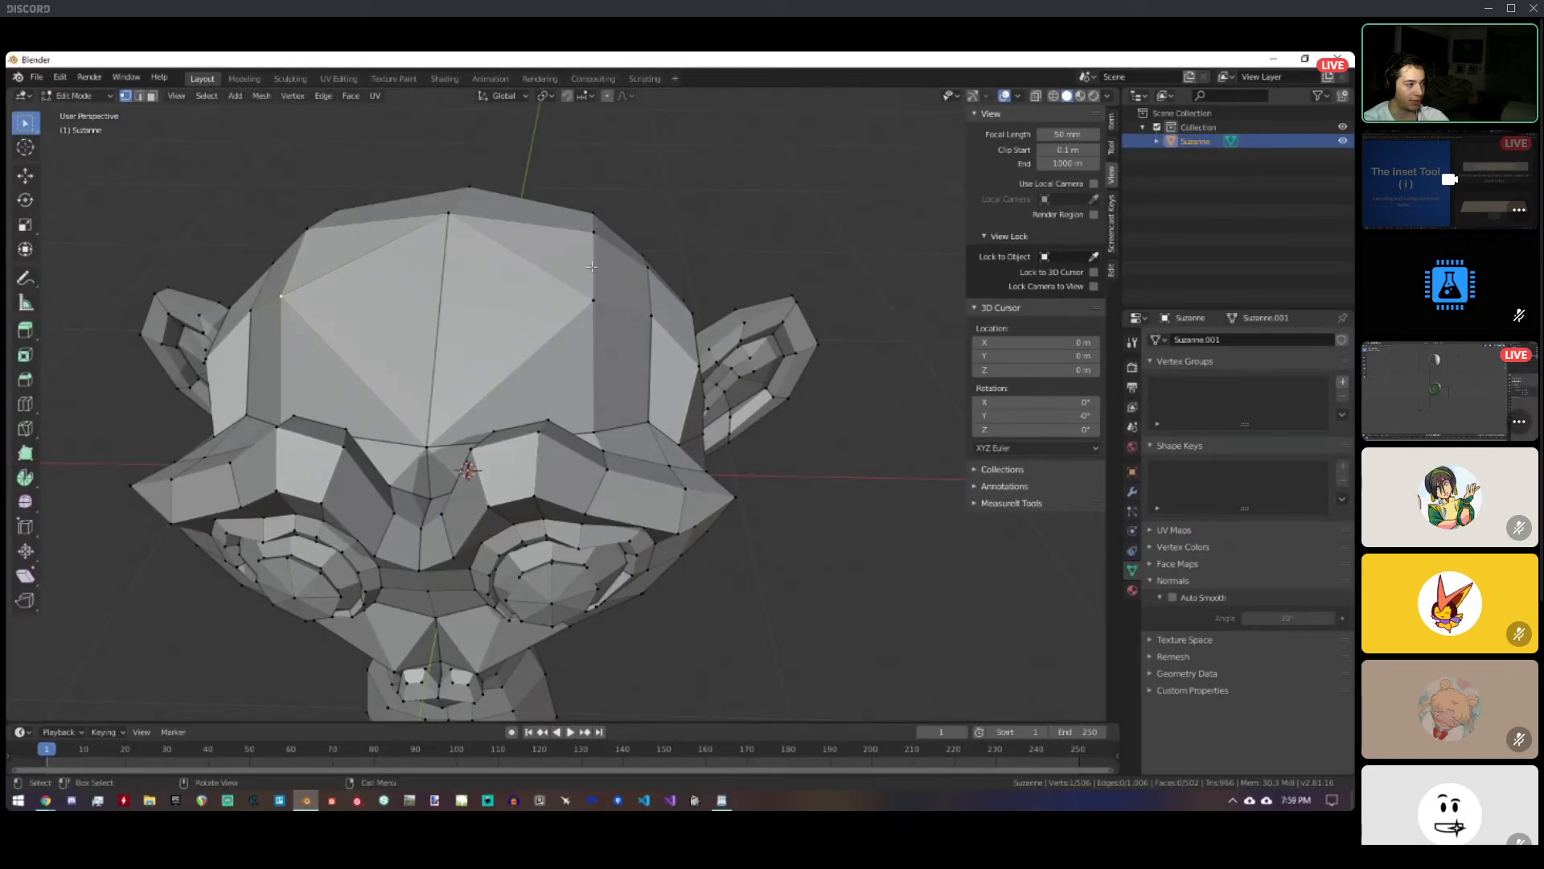
Delete the two central triangular faces on Suzanne's forehead and the four faces surrounding them to open a hole.
click(433, 346)
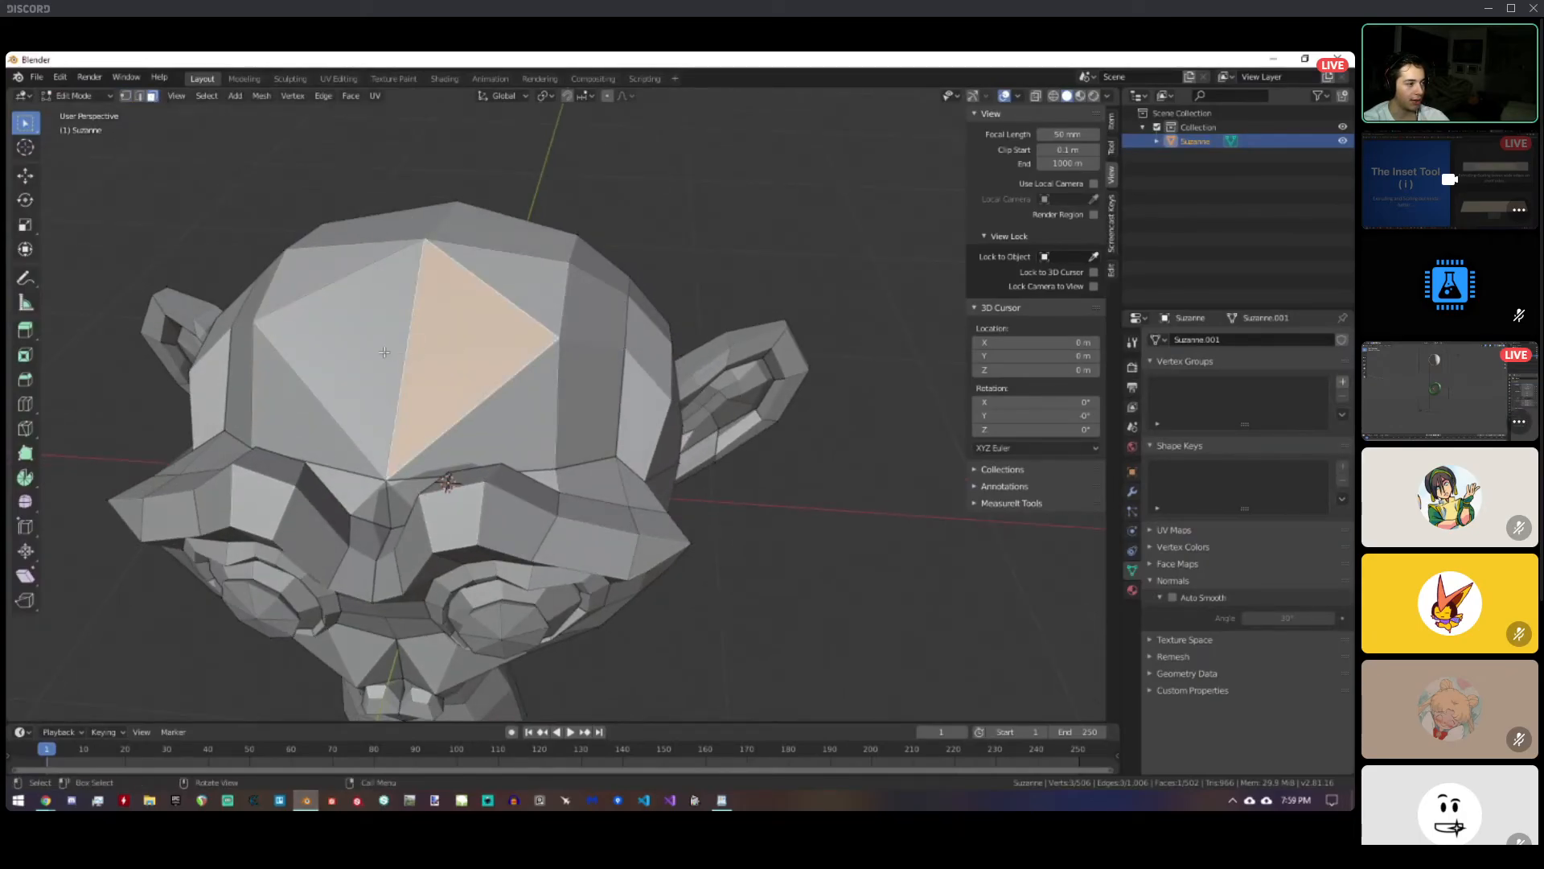
shift+click(372, 342)
key(x)
click(345, 363)
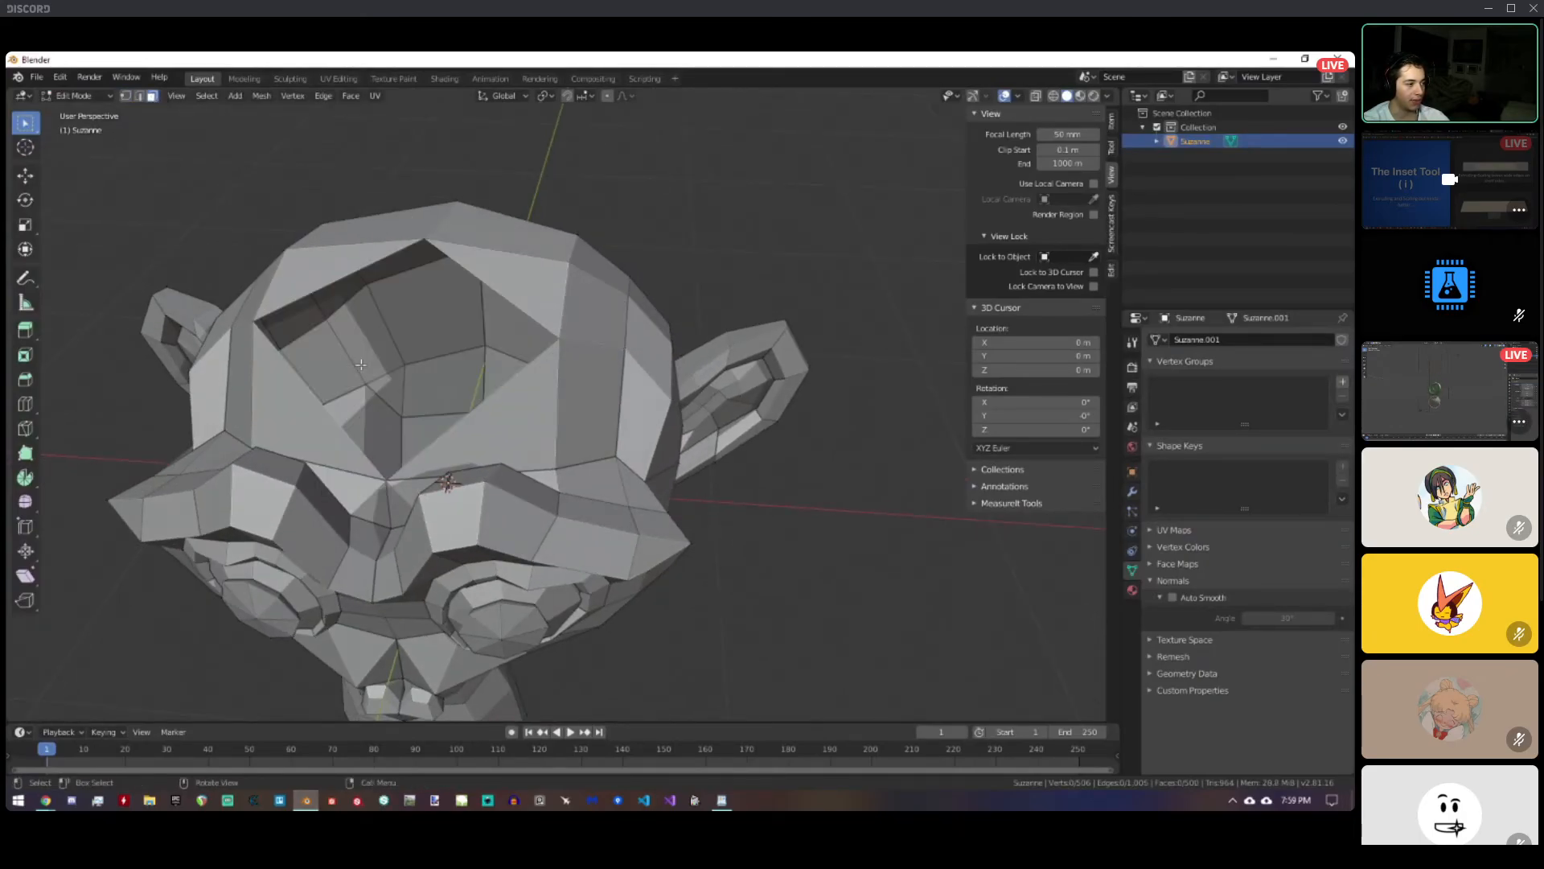
click(518, 282)
shift+click(500, 431)
shift+click(305, 407)
key(x)
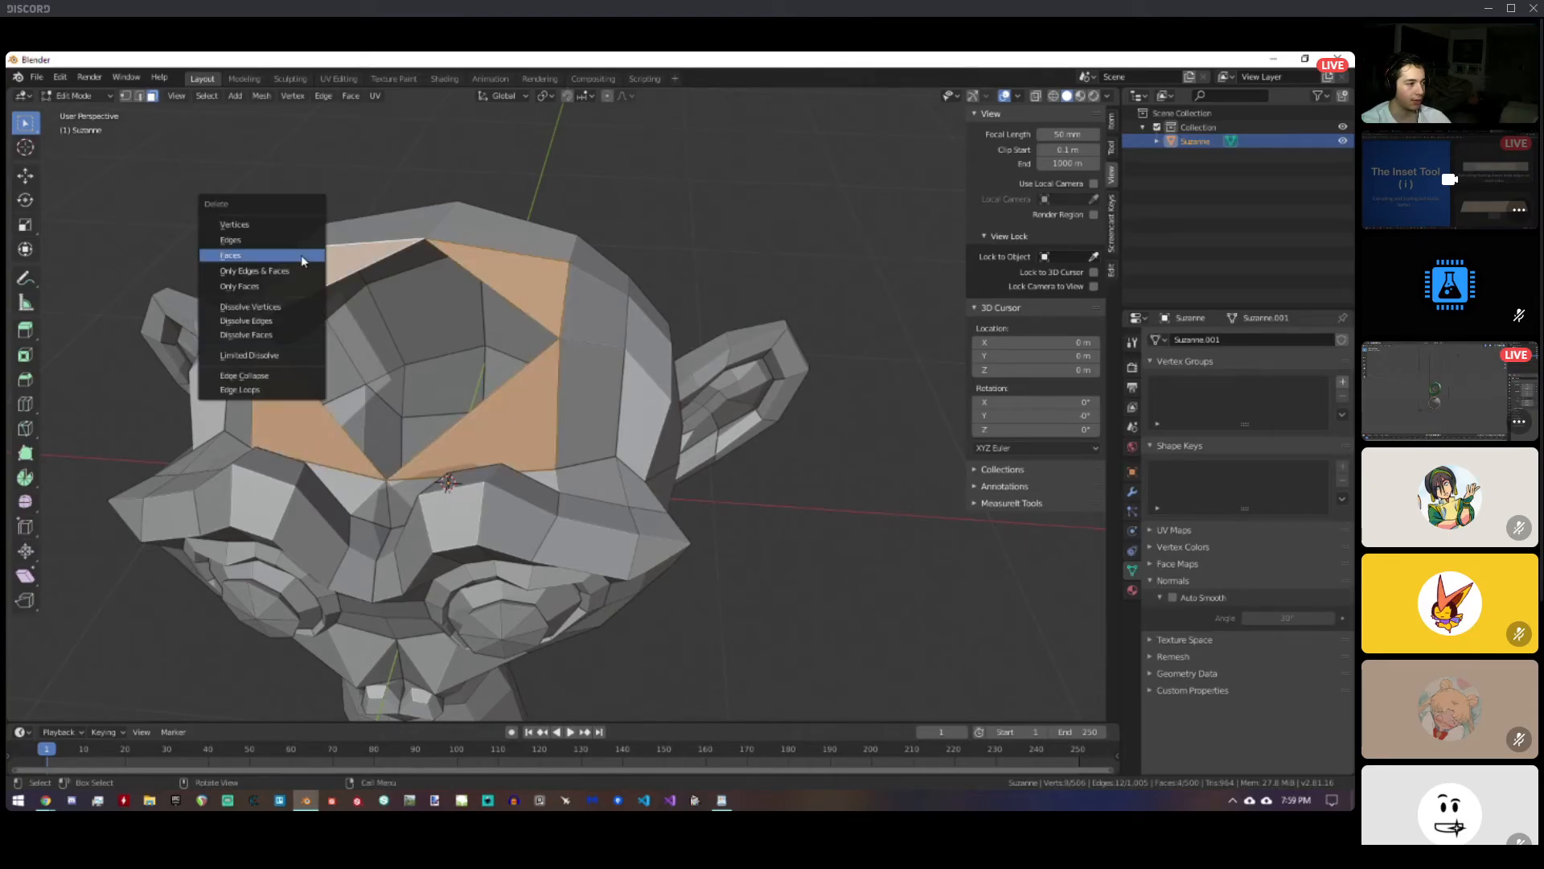
click(301, 270)
Try to delete a group of adjacent faces on the back of Suzanne's head.
middle_drag(665, 350, 597, 316)
click(597, 317)
shift+click(700, 290)
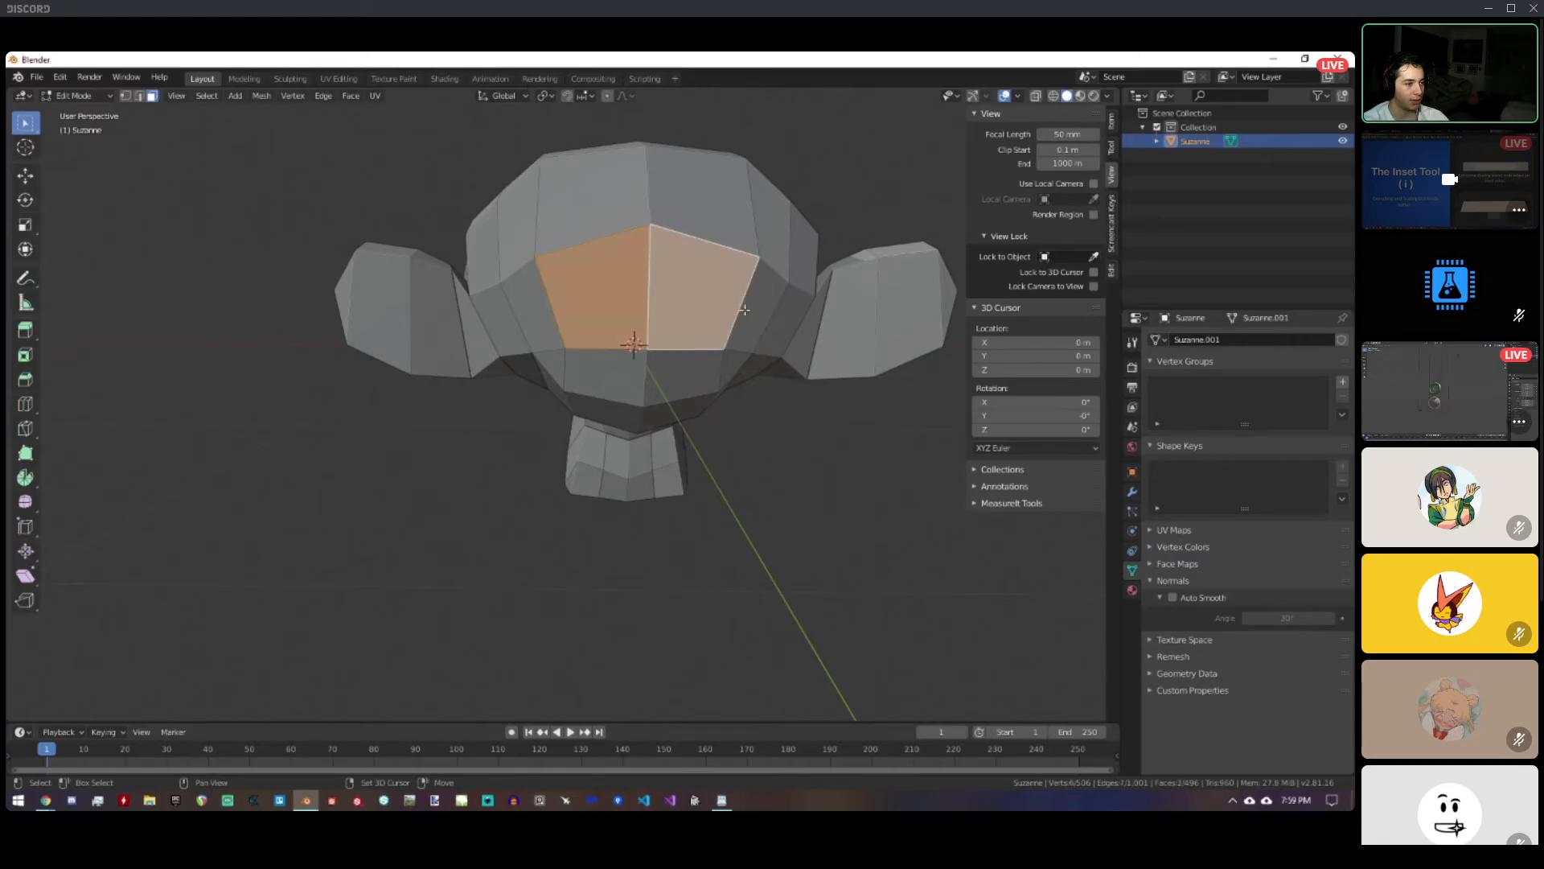
shift+click(763, 265)
shift+click(784, 322)
key(x)
click(730, 316)
In edge select mode, fill the forehead hole face by face from a border edge and return to Object Mode.
middle_drag(730, 316, 545, 413)
click(139, 95)
click(568, 304)
key(f)
key(f)
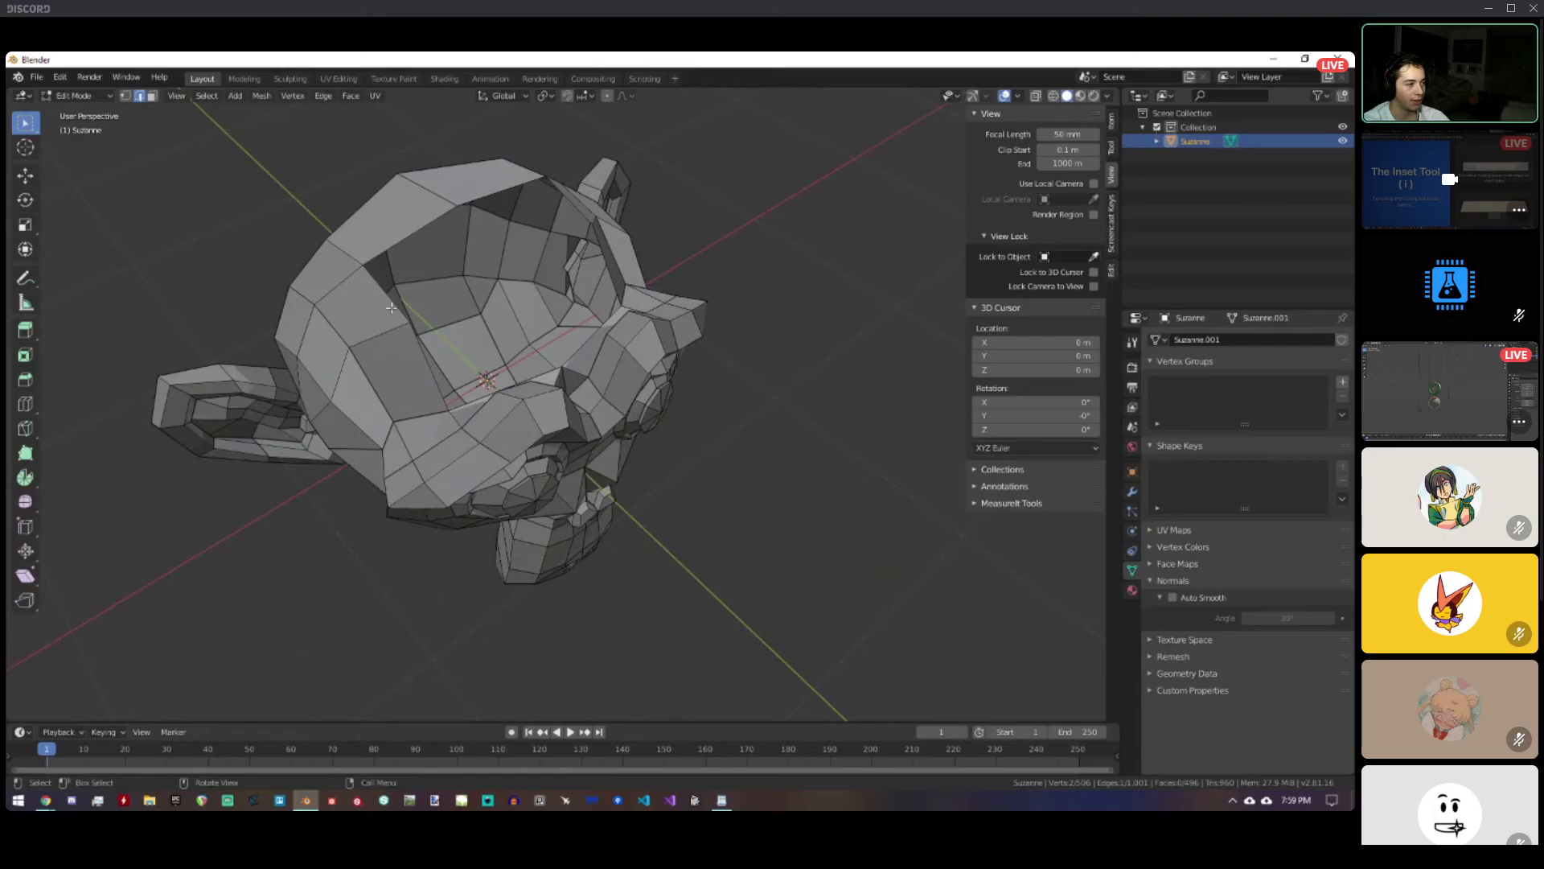
key(f)
middle_drag(550, 358, 611, 408)
key(f)
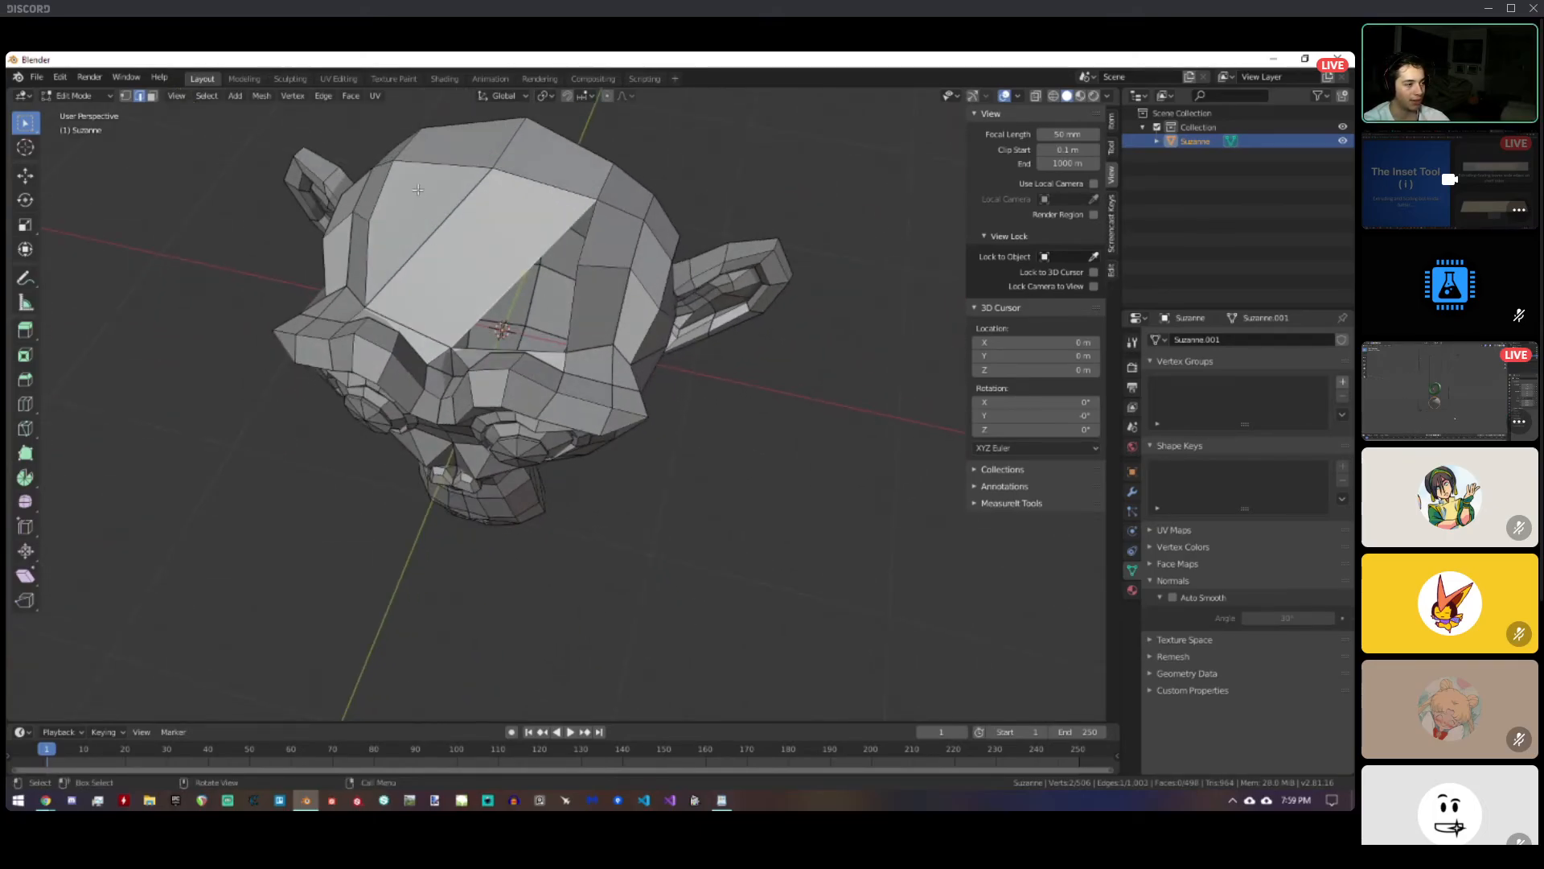
key(f)
middle_drag(580, 243, 724, 284)
key(Tab)
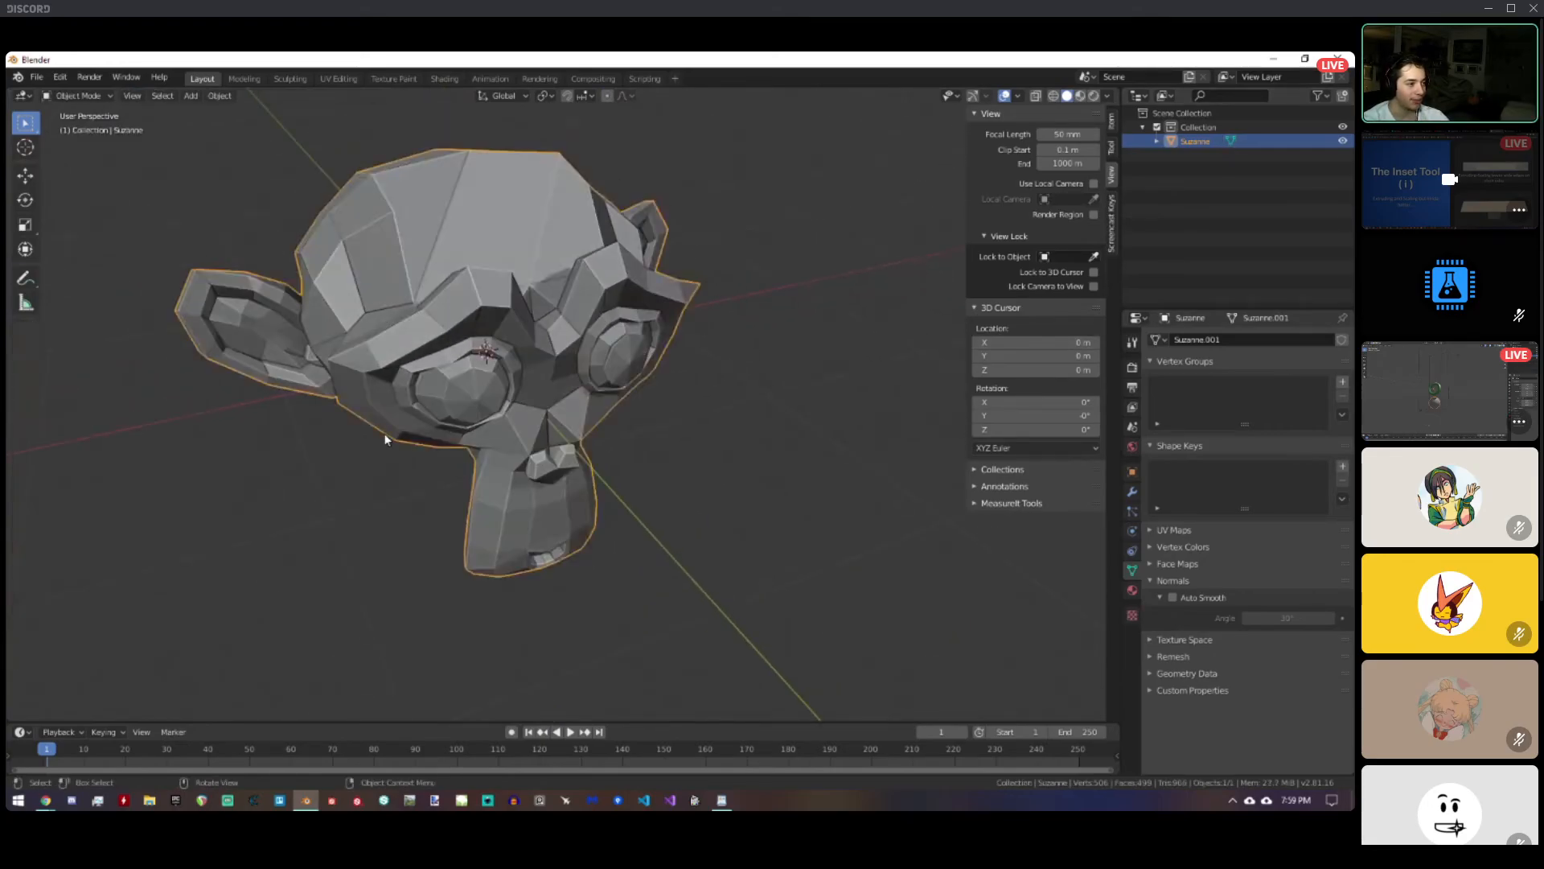
Switch to the Google Slides deck, present it from slide 31 and advance to the "Merging (alt + m)" slide.
click(45, 801)
click(198, 748)
key(ctrl+F5)
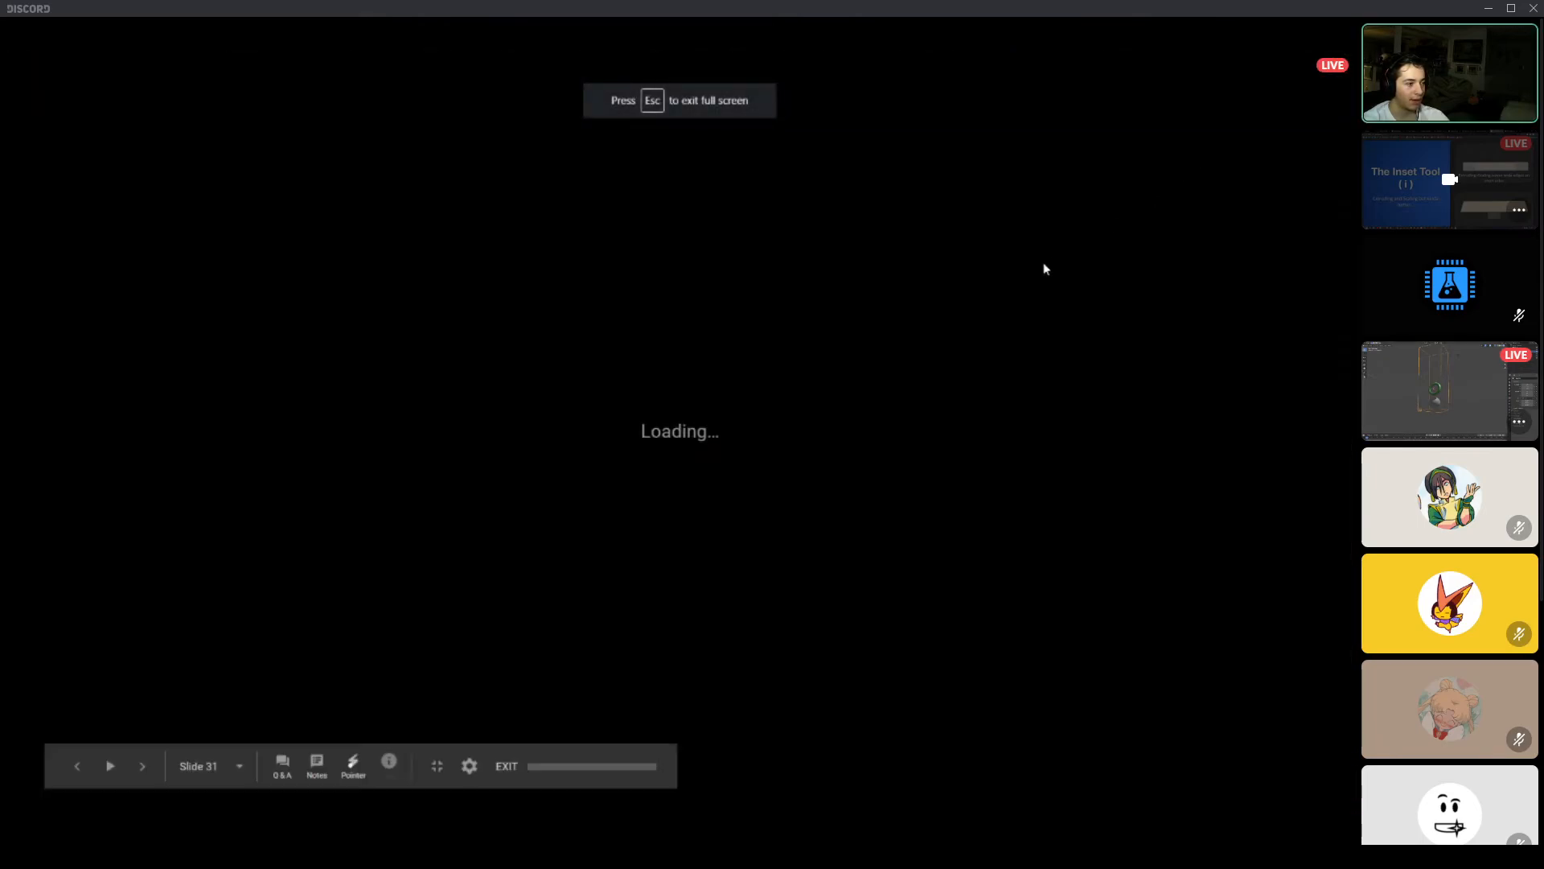
key(Right)
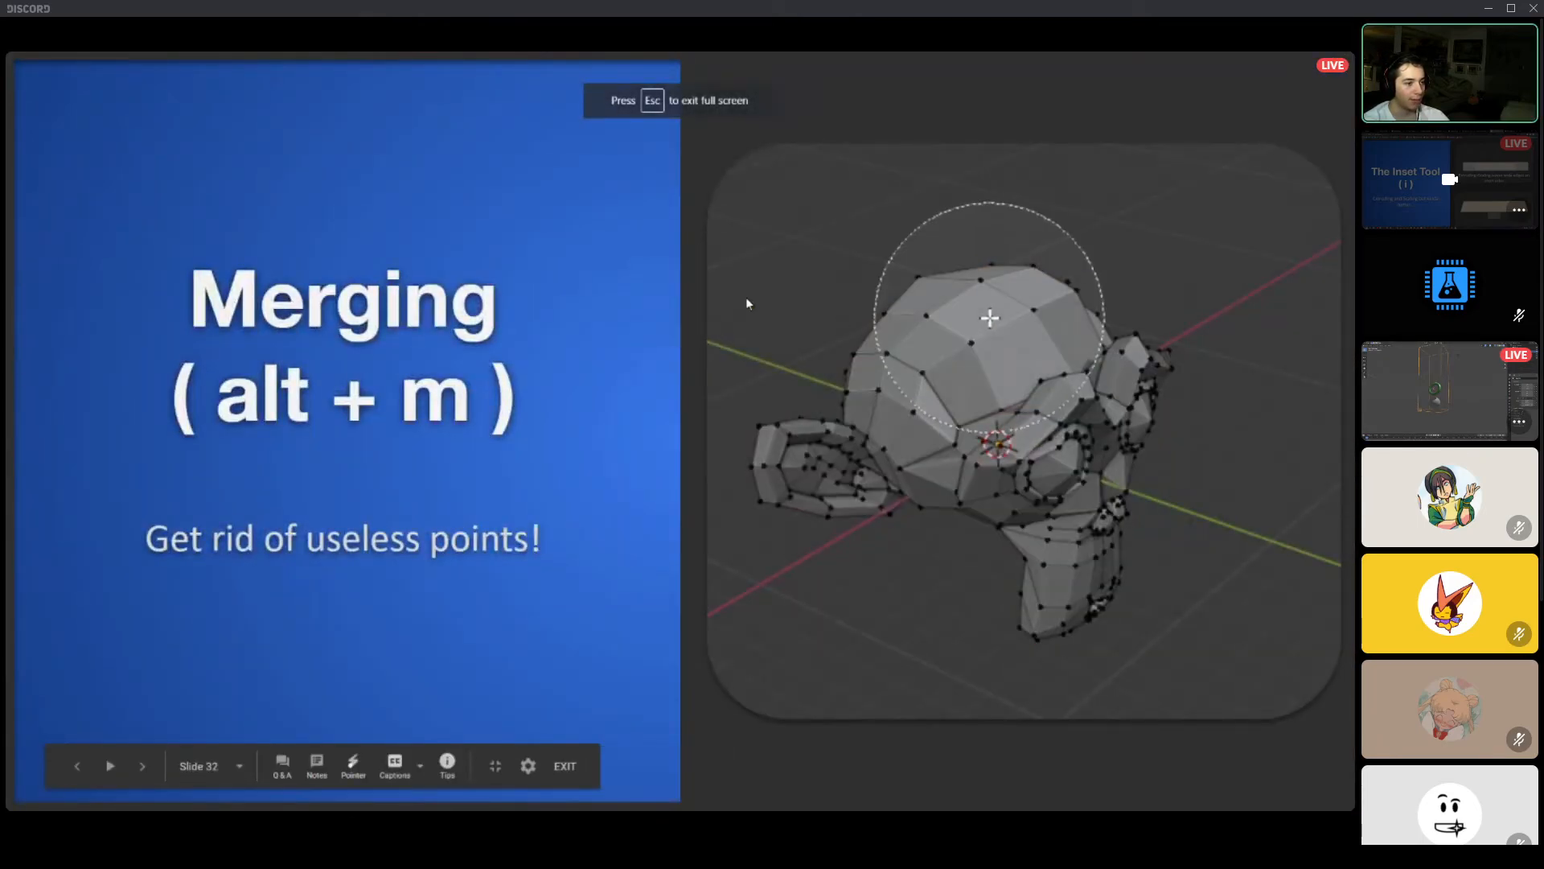